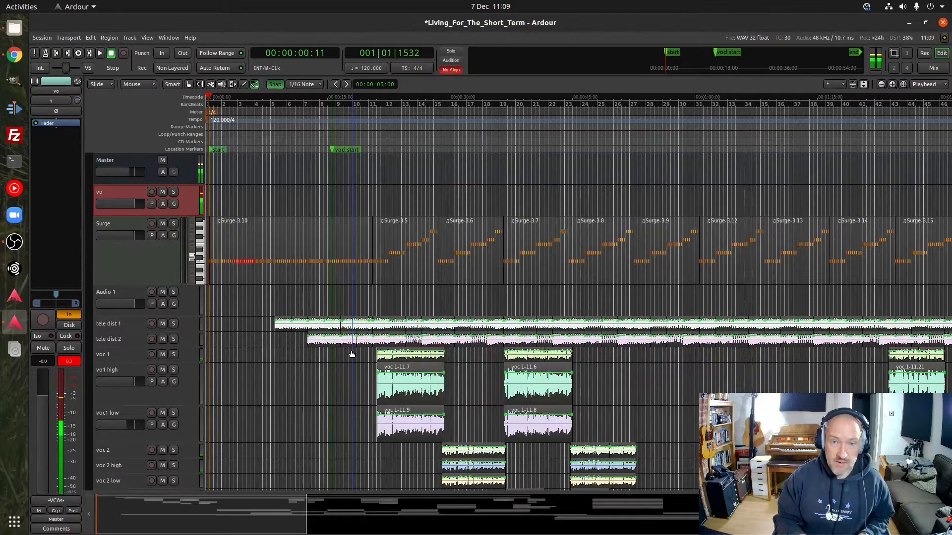
# Examine the whole song arrangement across its timeline, from the Surge, guitar and vocal tracks down to the bass and drum outputs
pyautogui.press('-')
pyautogui.press('-')
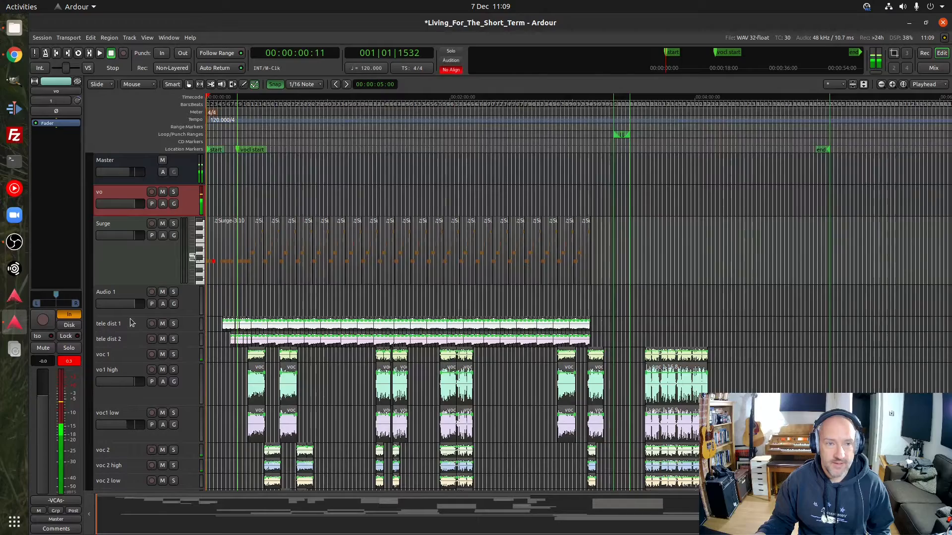
pyautogui.scroll(-8, 130, 320)
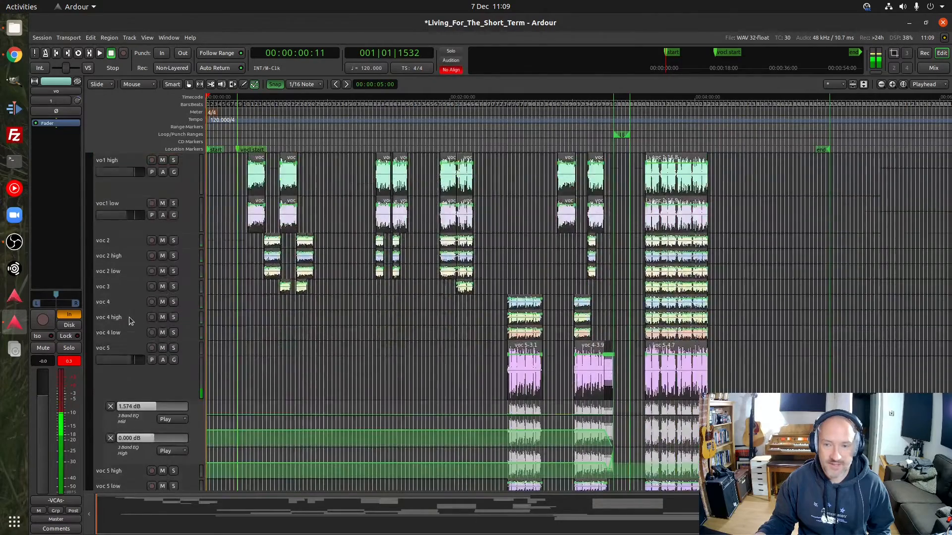
pyautogui.scroll(-15, 129, 319)
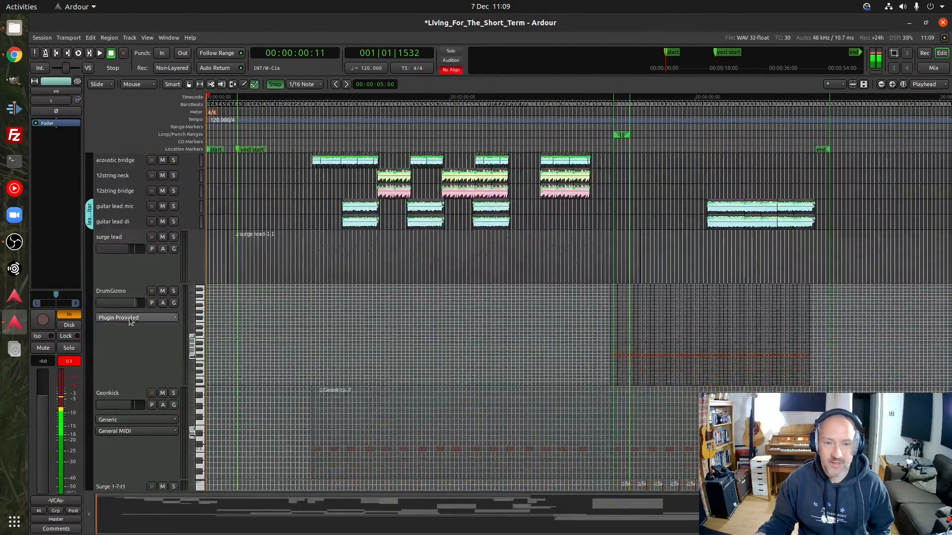
pyautogui.scroll(-15, 129, 320)
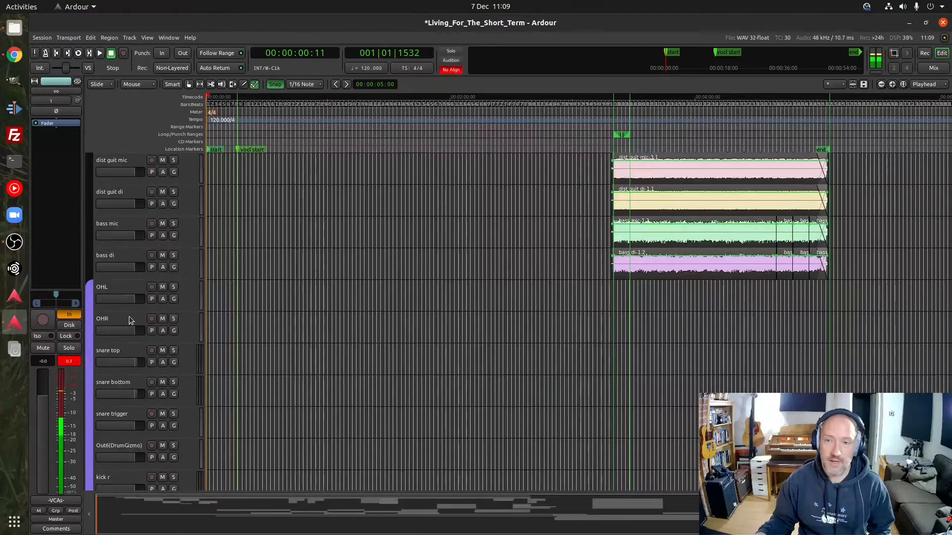
pyautogui.scroll(-3, 129, 319)
pyautogui.scroll(12, 129, 319)
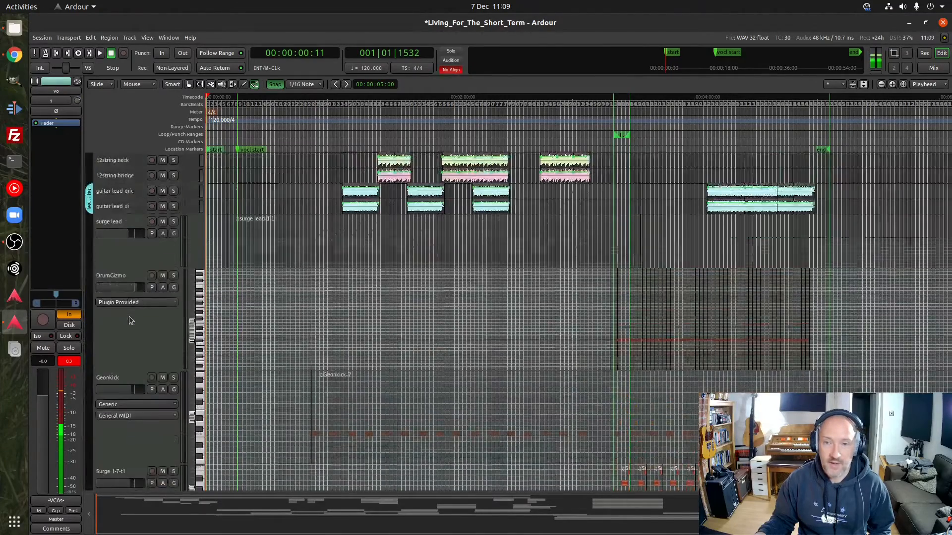
pyautogui.scroll(10, 129, 321)
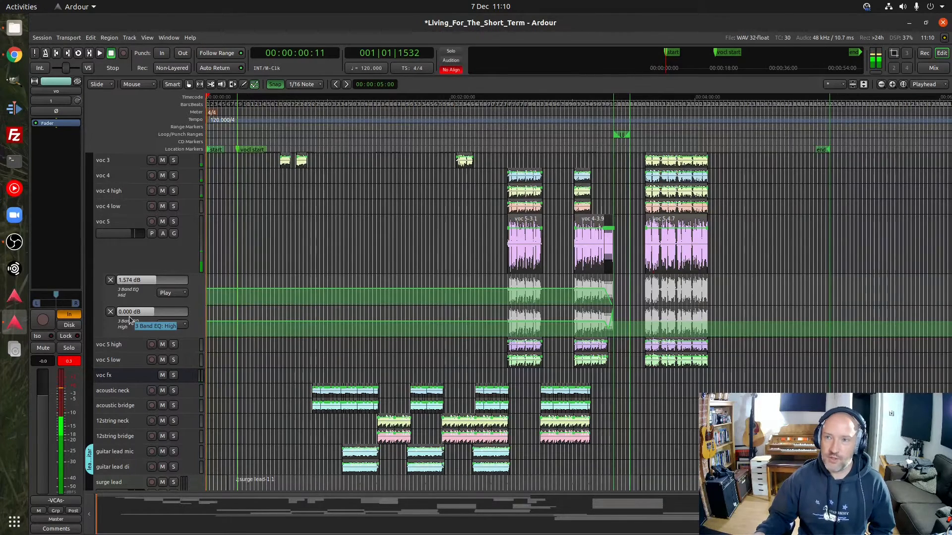
# Examine the mixer strips and their plugins from the voice-over track through to the rhythm sidechain bus
pyautogui.click(932, 69)
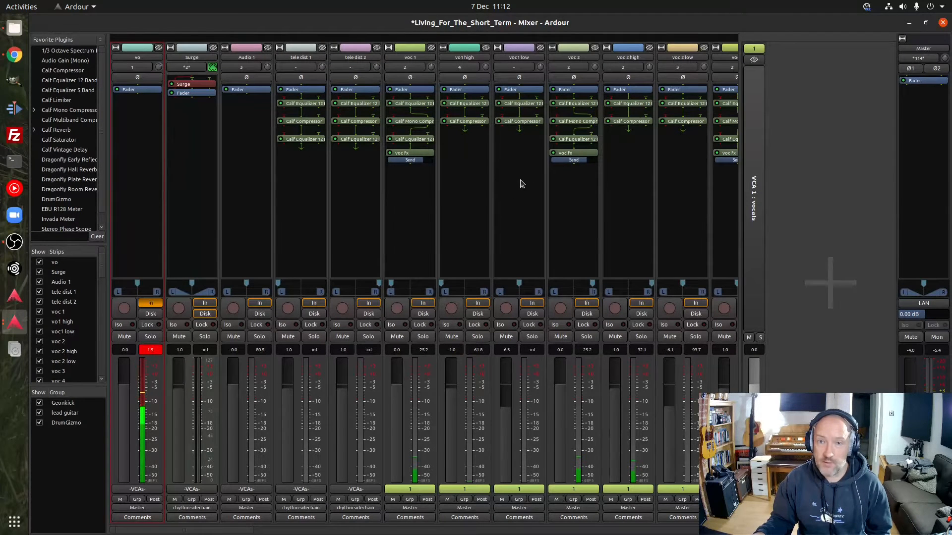
pyautogui.hscroll(4, 237, 532)
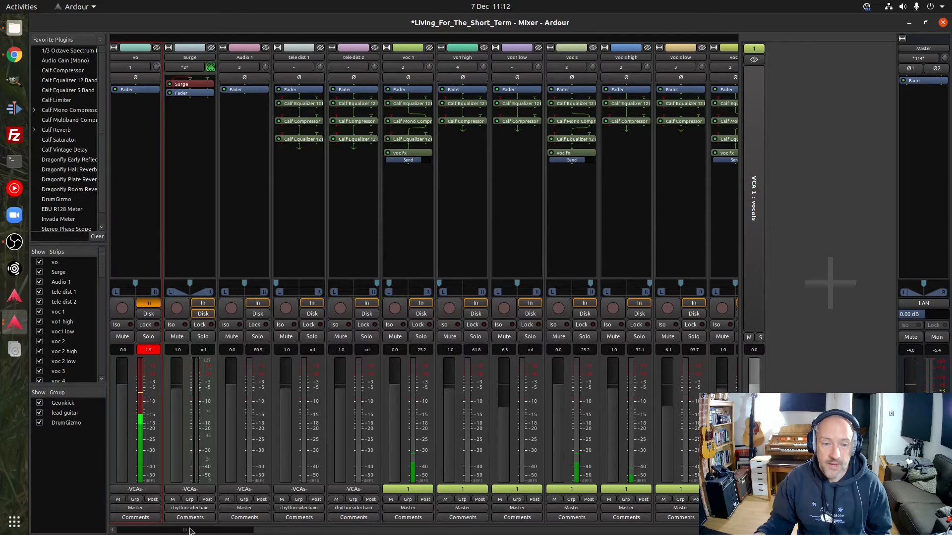
pyautogui.moveTo(237, 533); pyautogui.dragTo(328, 534)
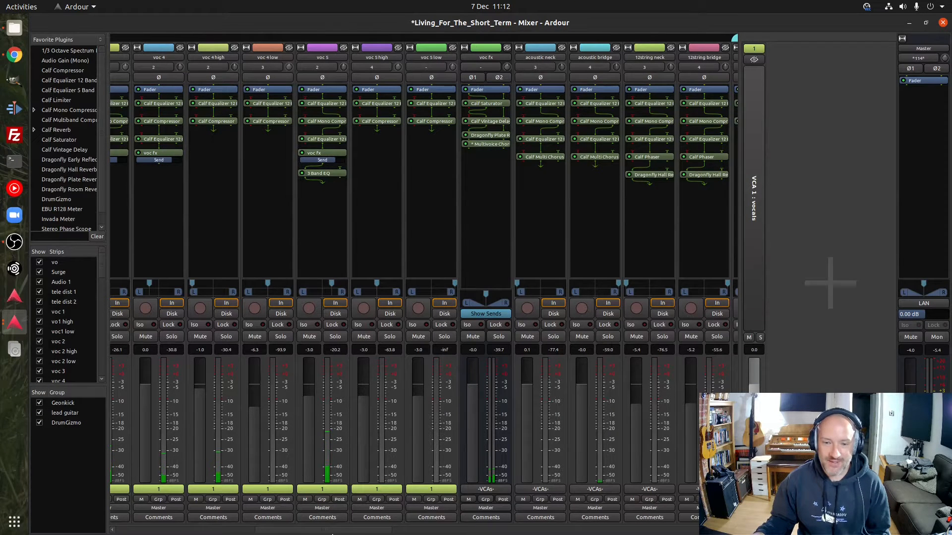
pyautogui.moveTo(321, 532); pyautogui.dragTo(439, 534)
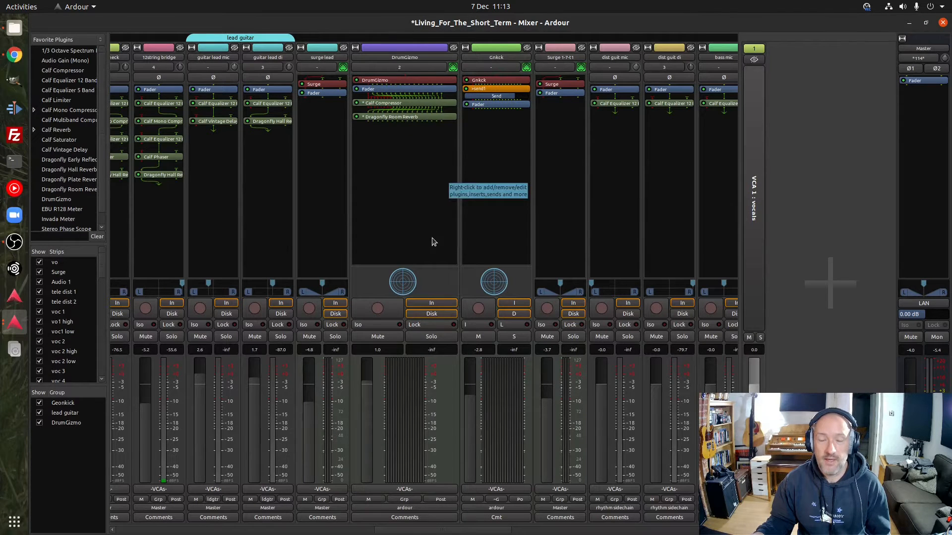
pyautogui.hscroll(3, 410, 533)
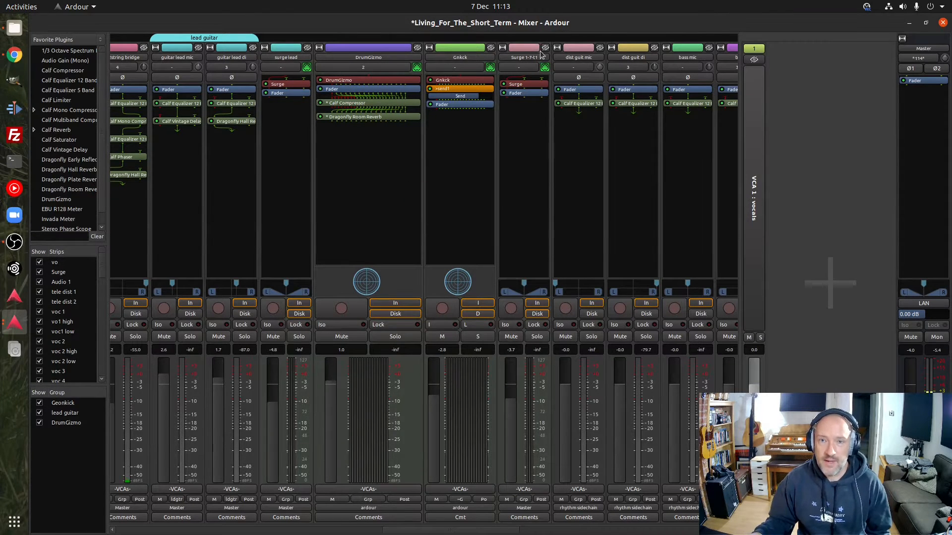
pyautogui.moveTo(405, 534); pyautogui.dragTo(461, 534)
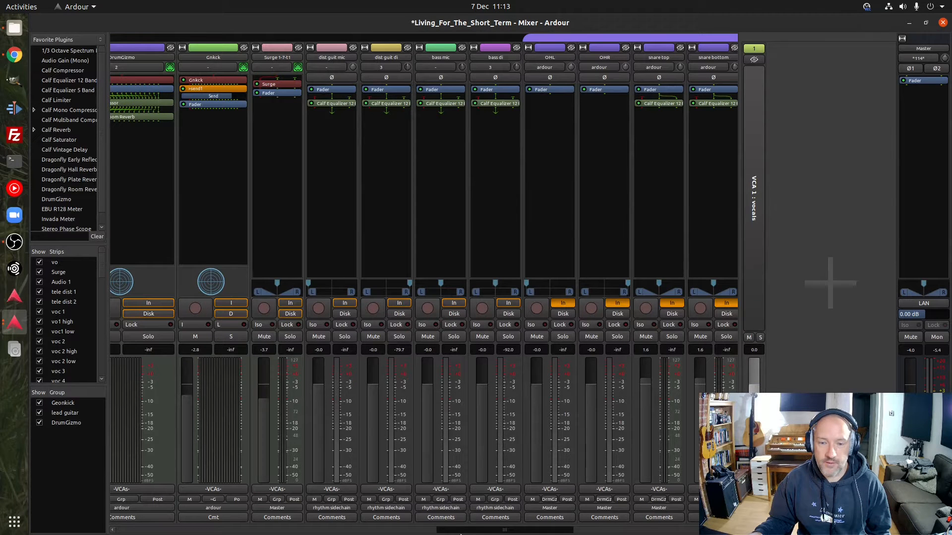
pyautogui.moveTo(461, 534); pyautogui.dragTo(585, 532)
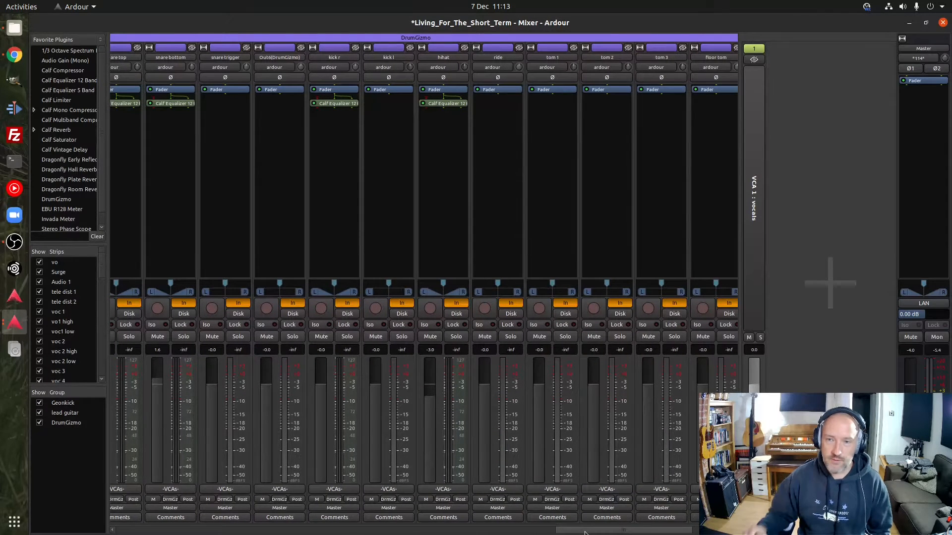
pyautogui.moveTo(585, 533); pyautogui.dragTo(612, 533)
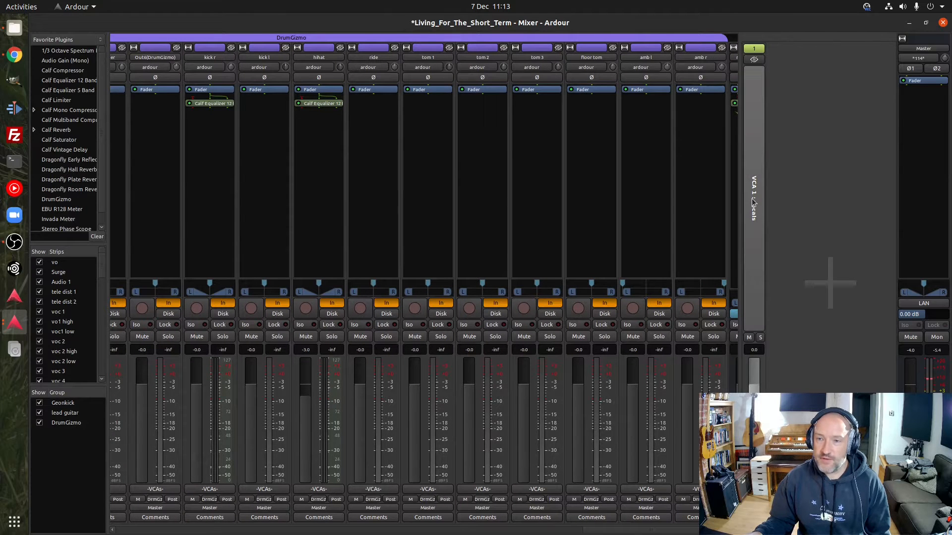
pyautogui.moveTo(661, 533); pyautogui.dragTo(673, 534)
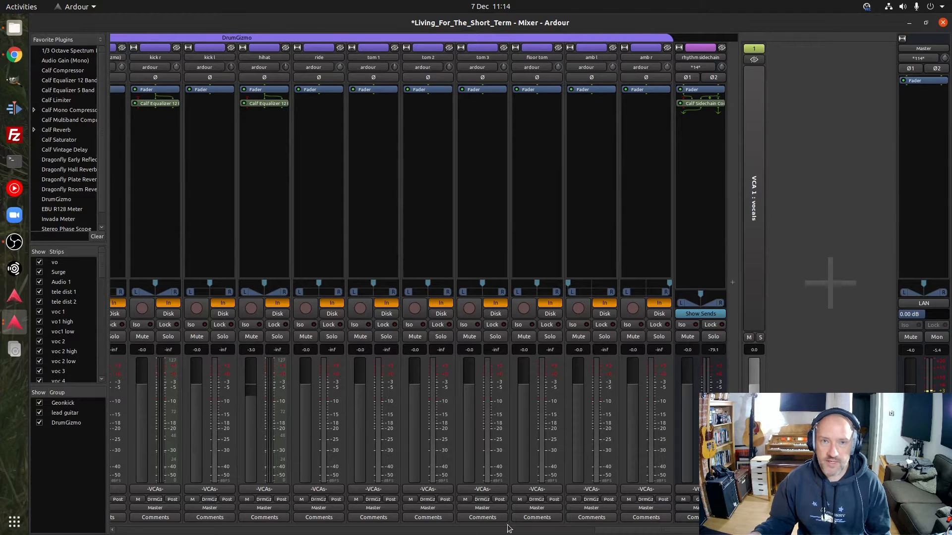
# Review the mixer strips from the rhythm sidechain bus back to the DrumGizmo and lead guitar channels, and return to the editor
pyautogui.moveTo(603, 532); pyautogui.dragTo(569, 530)
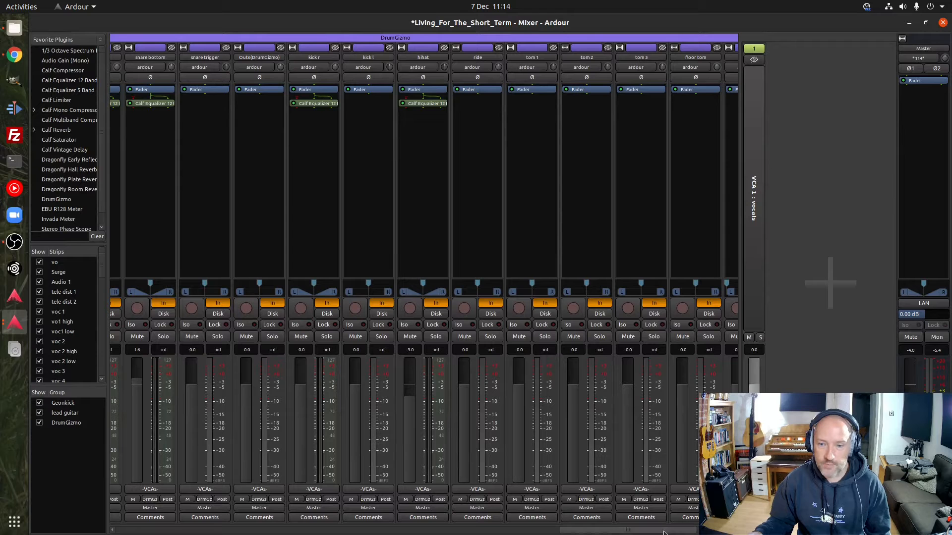
pyautogui.moveTo(662, 532); pyautogui.dragTo(573, 532)
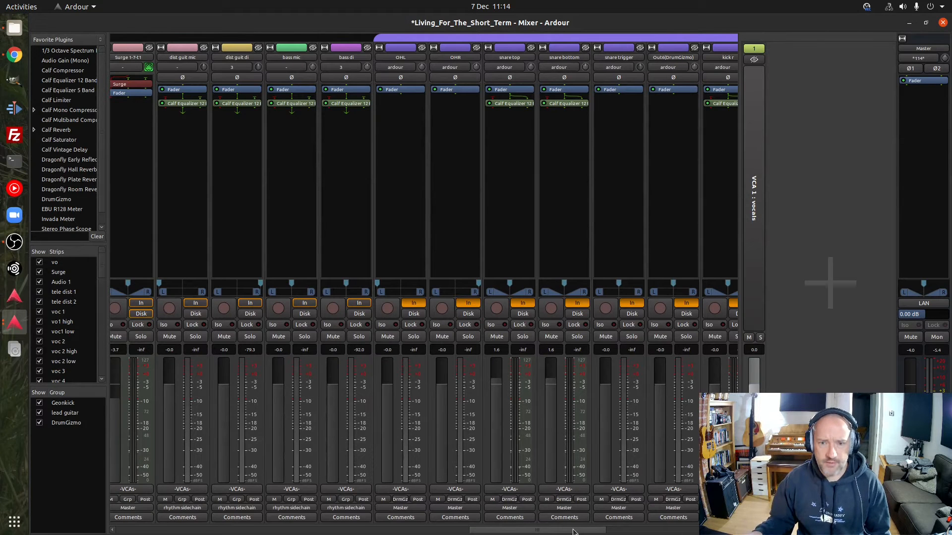
pyautogui.moveTo(573, 532); pyautogui.dragTo(483, 532)
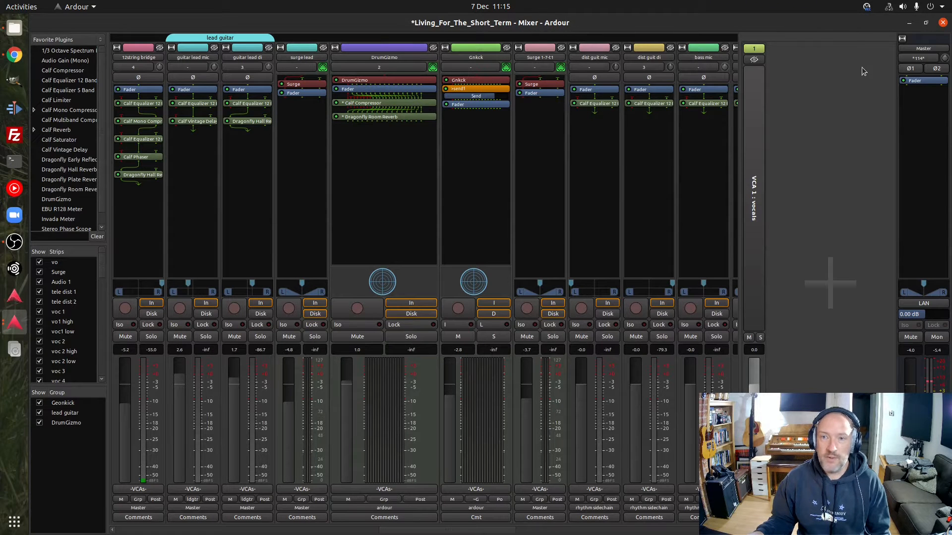
pyautogui.hotkey('alt', 'm')
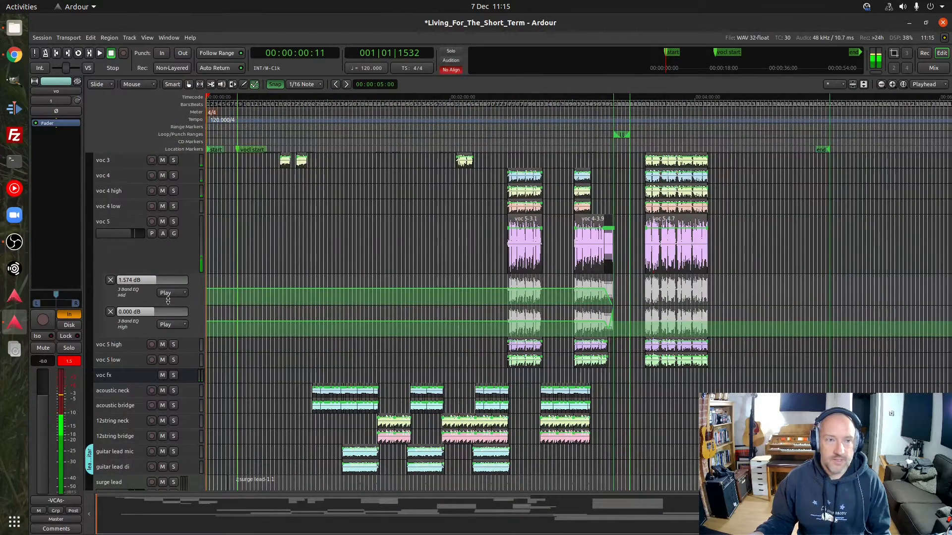
# Select the Surge MIDI track near the head of the track list and increase its height
pyautogui.scroll(5, 160, 442)
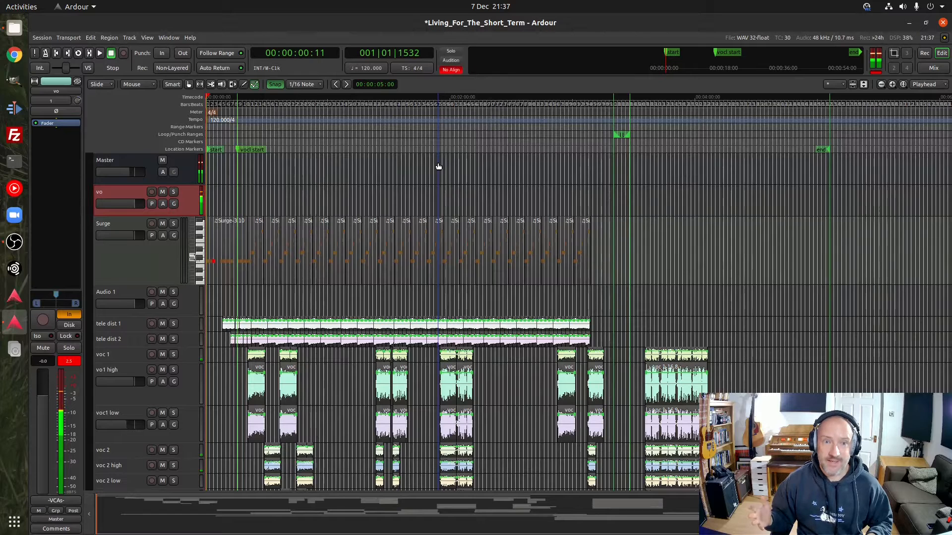
pyautogui.click(129, 268)
pyautogui.moveTo(131, 286); pyautogui.dragTo(139, 312)
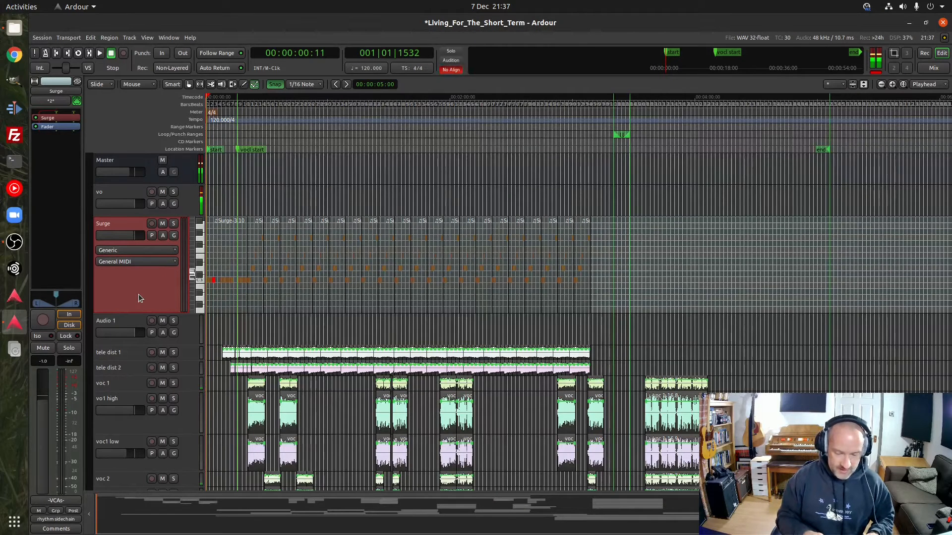
# Review the instrument and position options for a new MIDI track, and dismiss the settings without adding one
pyautogui.hotkey('ctrl', 'shift', 'n')
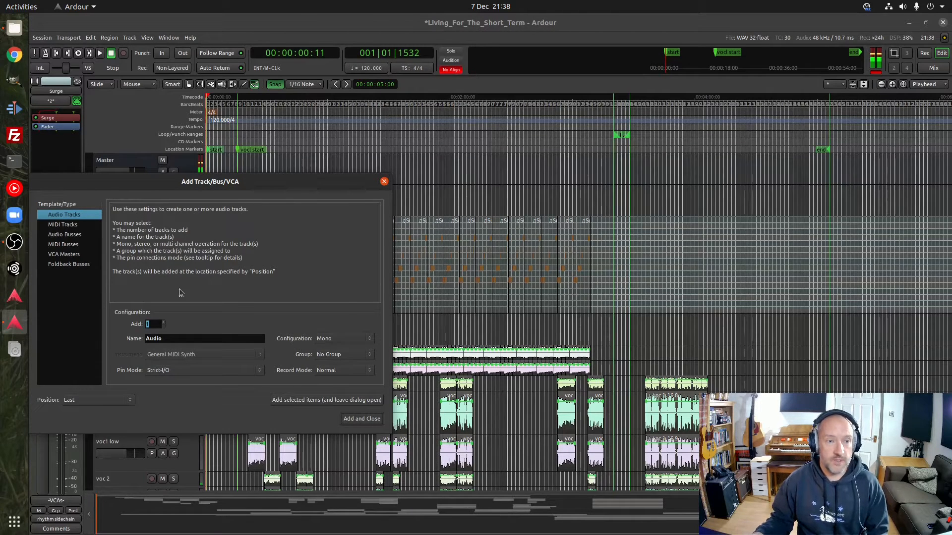
pyautogui.moveTo(153, 187); pyautogui.dragTo(218, 164)
pyautogui.click(128, 204)
pyautogui.click(270, 333)
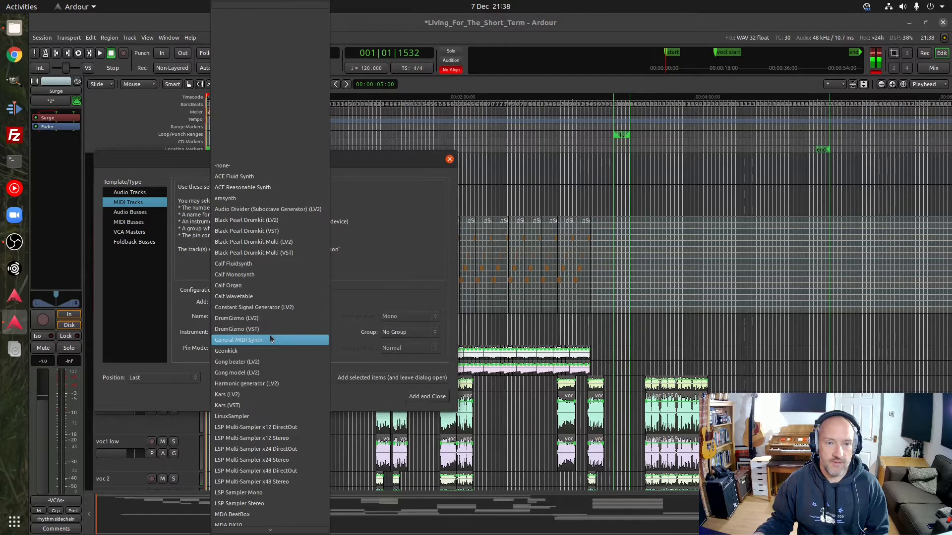
pyautogui.click(354, 290)
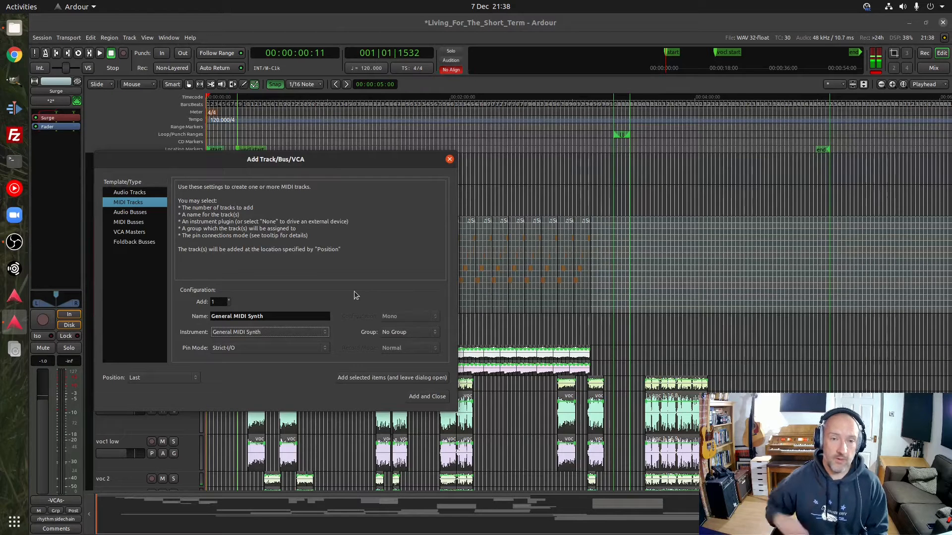
pyautogui.click(163, 378)
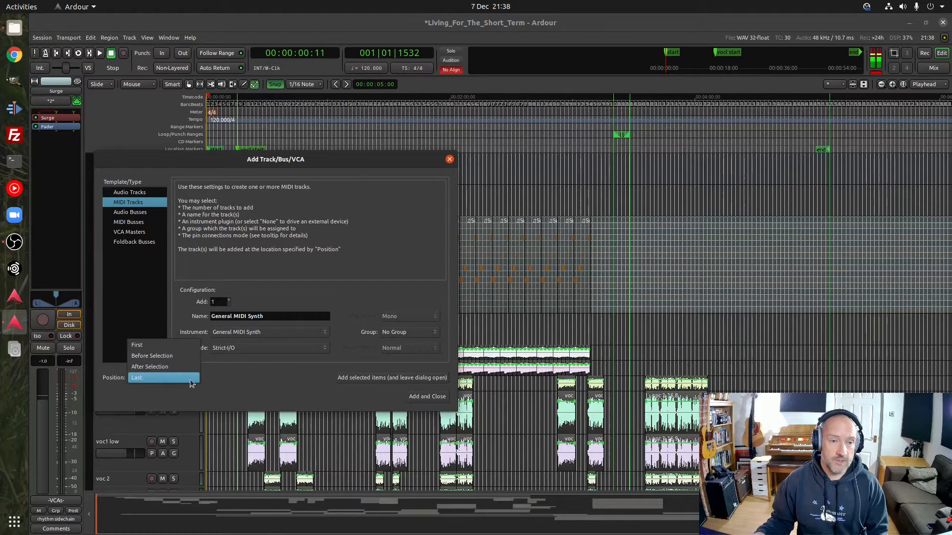
pyautogui.click(244, 378)
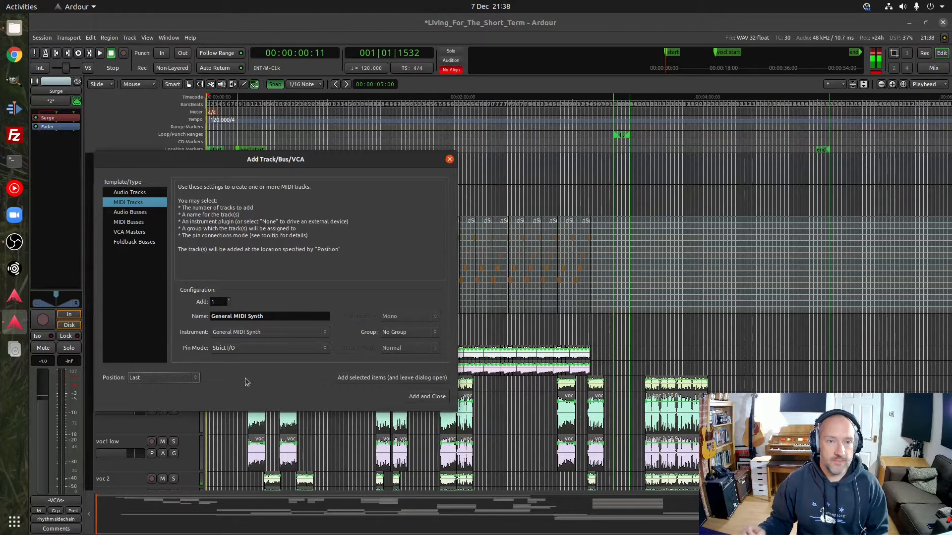
pyautogui.click(450, 159)
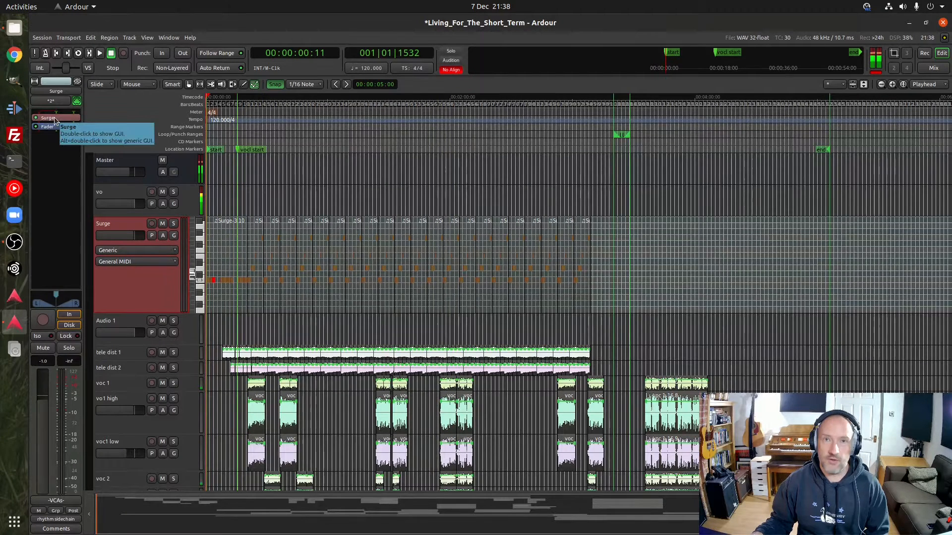
# Make the Surge track taller, place the playhead at bar 10 and magnify the MIDI notes at the song's start
pyautogui.moveTo(157, 315); pyautogui.dragTo(161, 341)
pyautogui.click(242, 105)
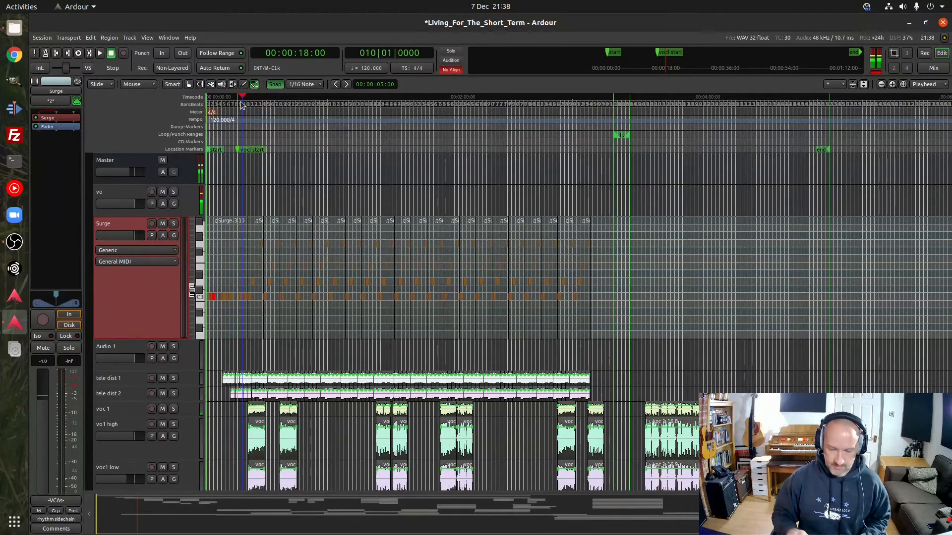
pyautogui.press('=')
pyautogui.press('=')
pyautogui.press('=')
pyautogui.press('=')
pyautogui.press('=')
pyautogui.press('=')
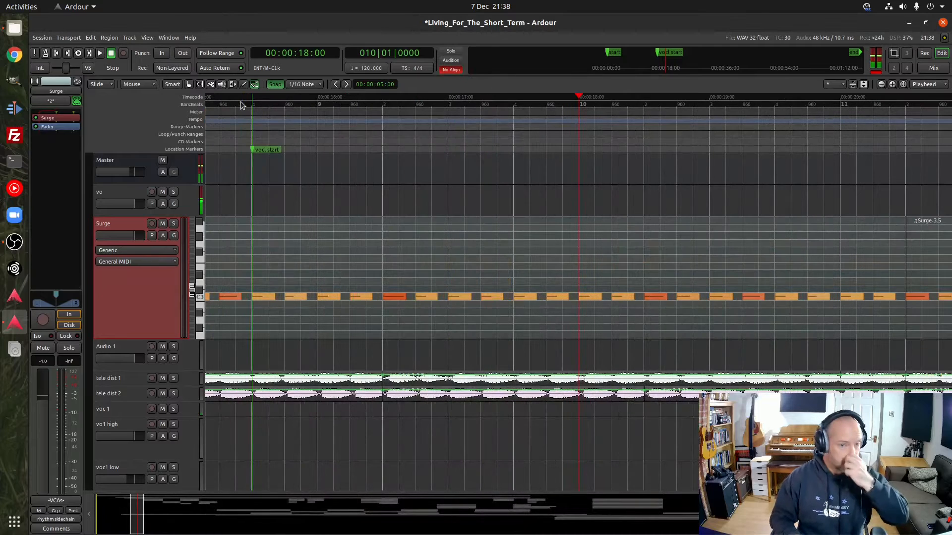
pyautogui.moveTo(136, 514); pyautogui.dragTo(92, 520)
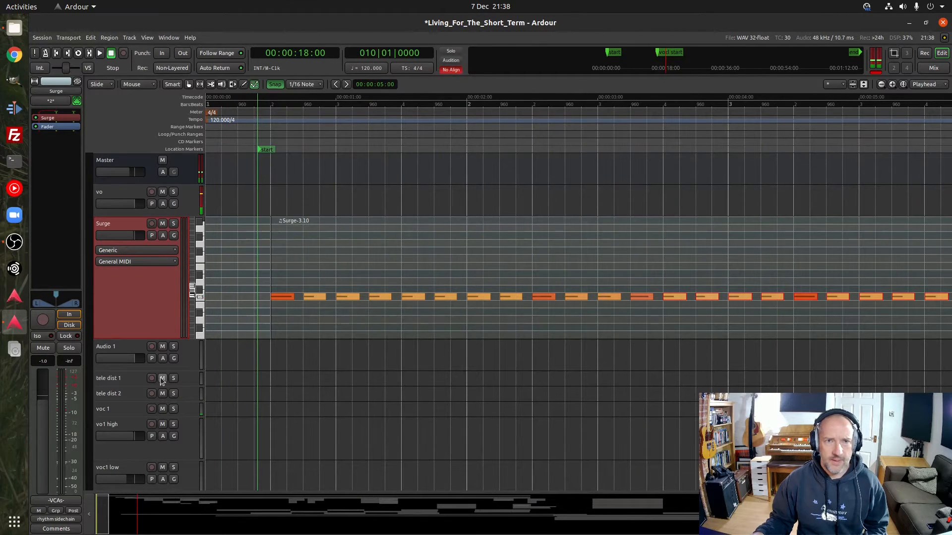
# Open the Surge synth's interface from its track and look through the Polysynths factory presets without choosing another patch
pyautogui.doubleClick(56, 119)
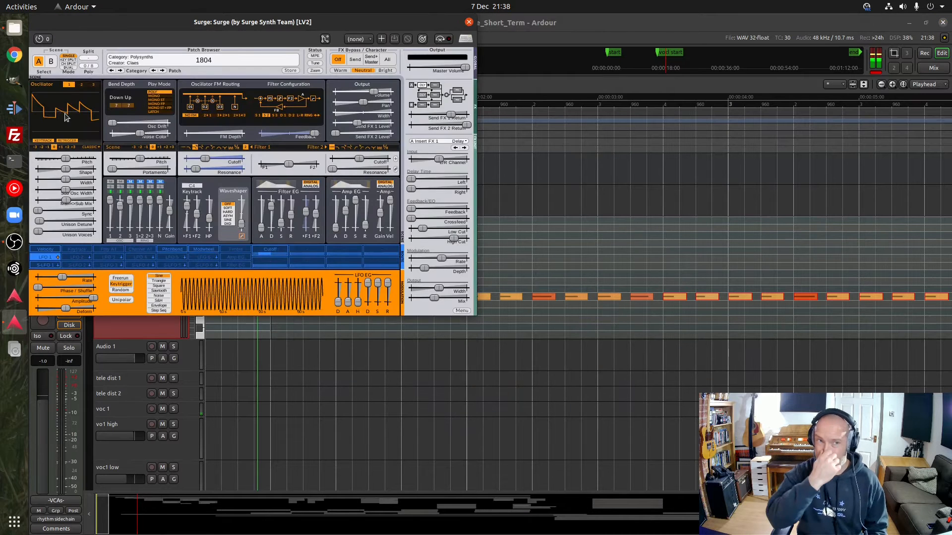
pyautogui.moveTo(272, 25); pyautogui.dragTo(394, 86)
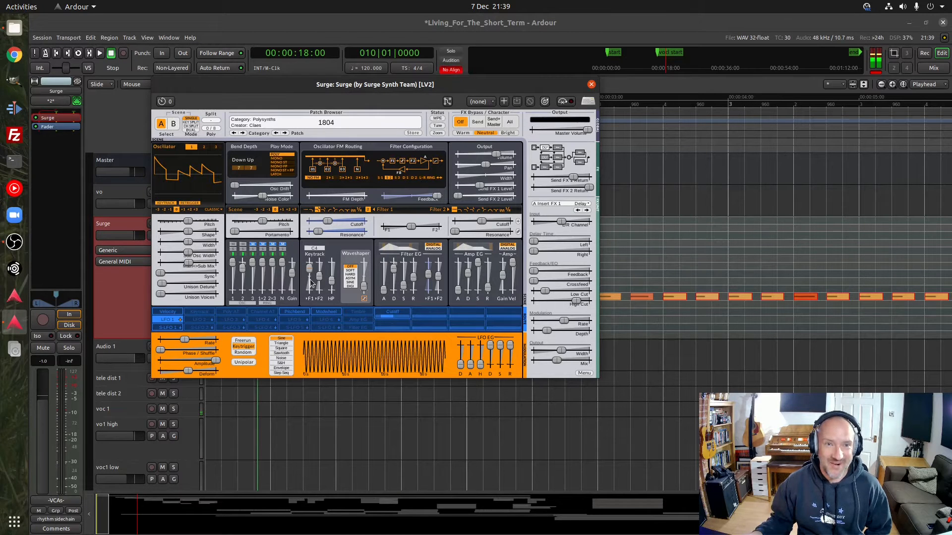
pyautogui.click(325, 124)
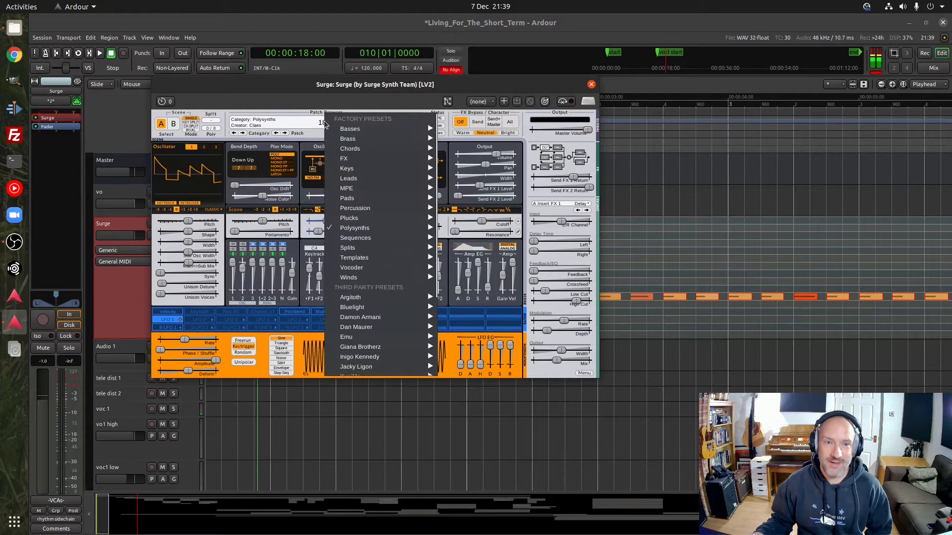
pyautogui.moveTo(379, 228)
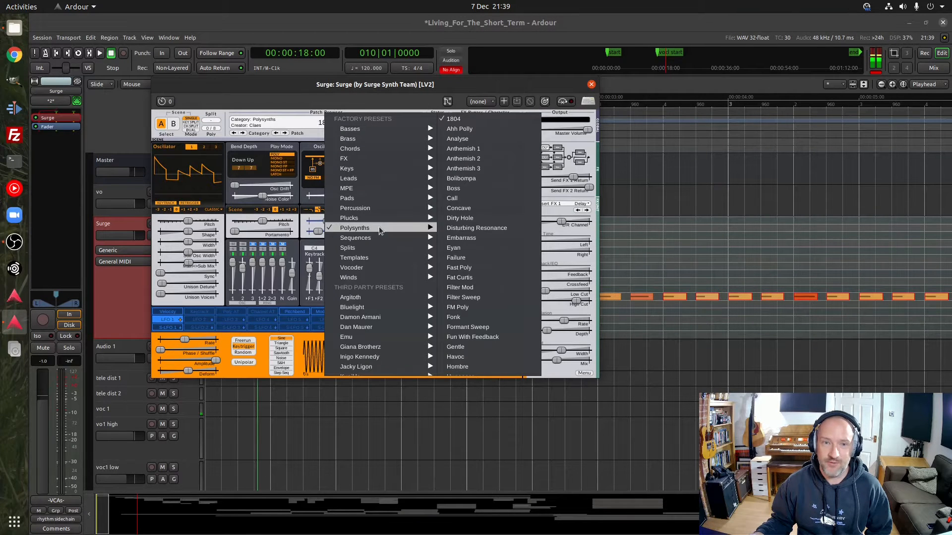
pyautogui.click(287, 88)
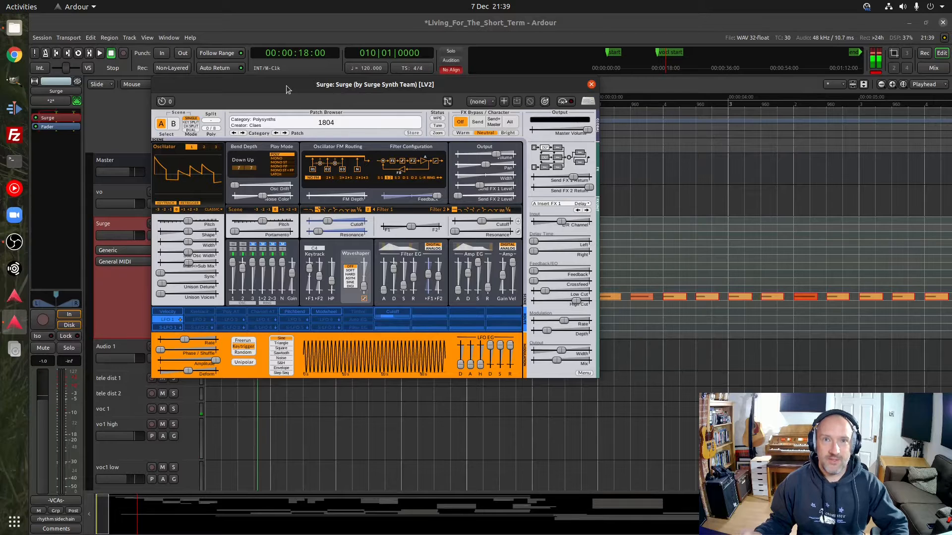
# Close the Surge synth's interface and audition a note on the Surge track's piano keyboard
pyautogui.click(590, 85)
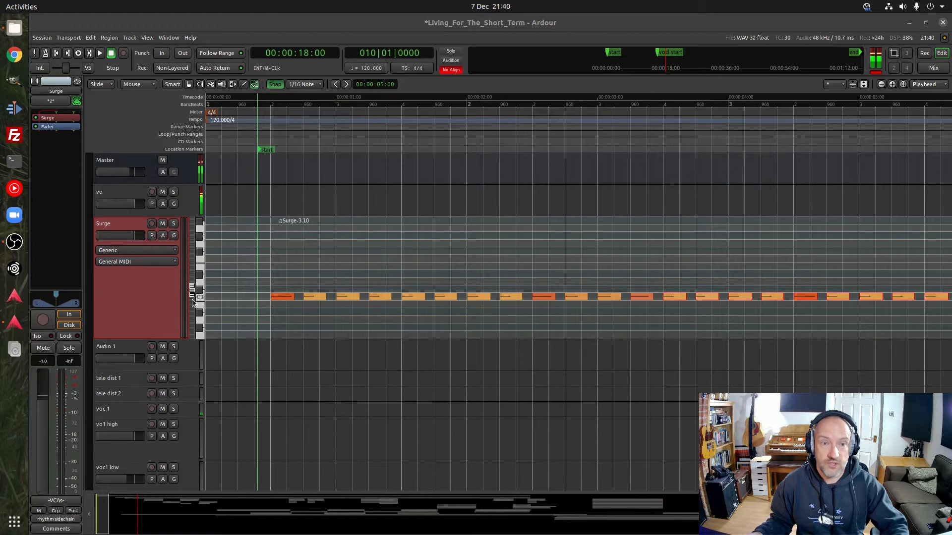
pyautogui.click(201, 286)
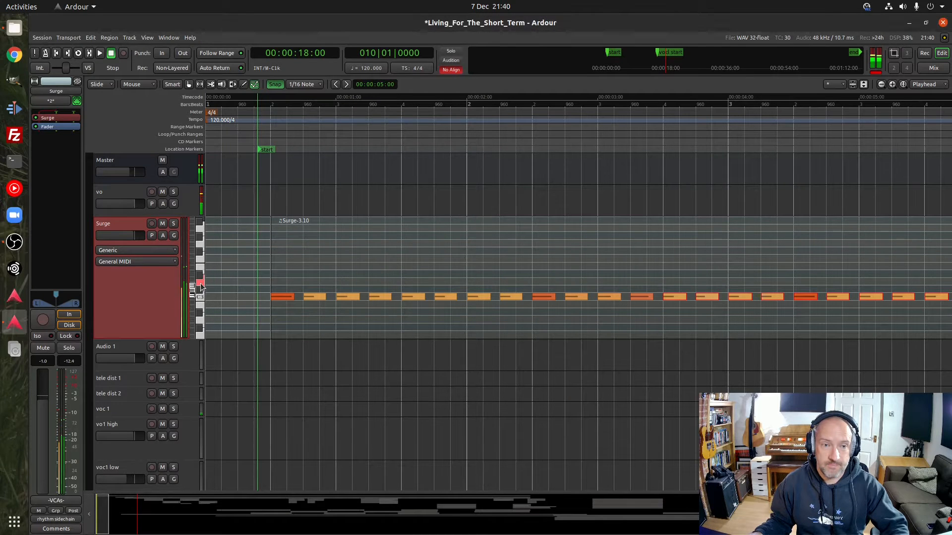
pyautogui.click(201, 286)
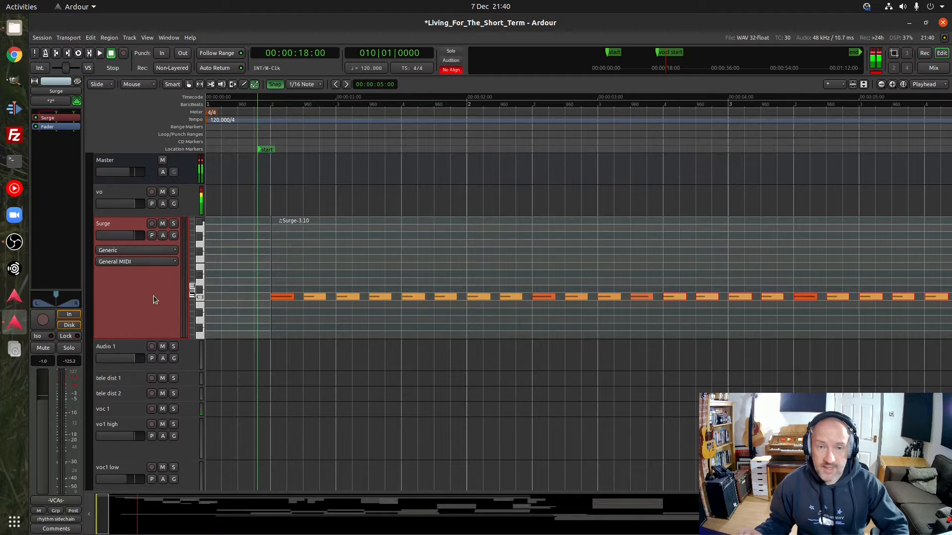
# Try Draw mode, switch to Grab mode, and place the playhead at bar 1, beat 2, where the first Surge region starts
pyautogui.click(242, 84)
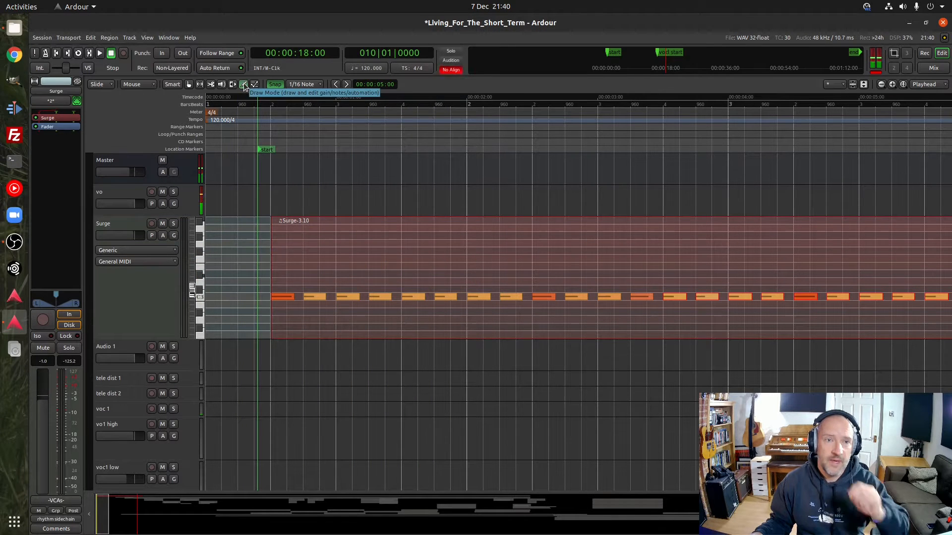
pyautogui.click(189, 85)
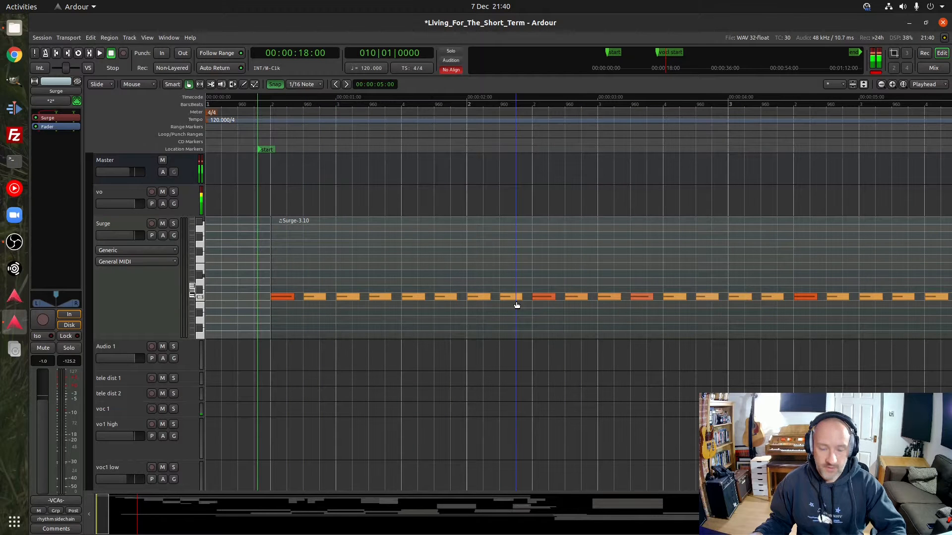
pyautogui.press('l')
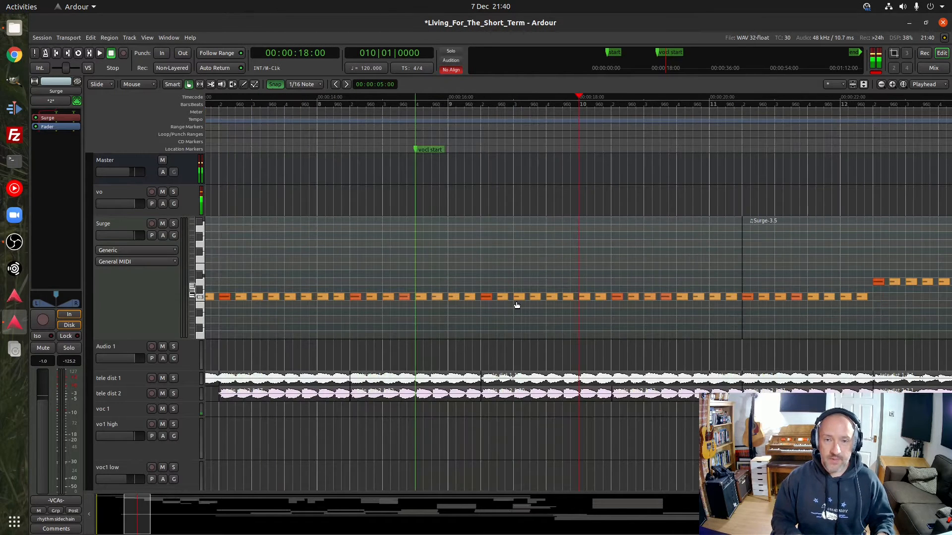
pyautogui.press('-')
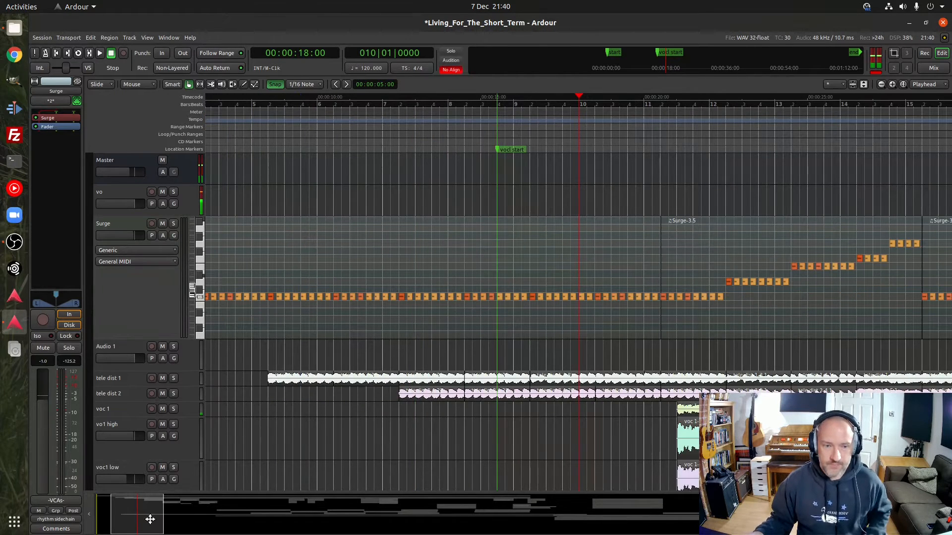
pyautogui.moveTo(150, 519); pyautogui.dragTo(121, 523)
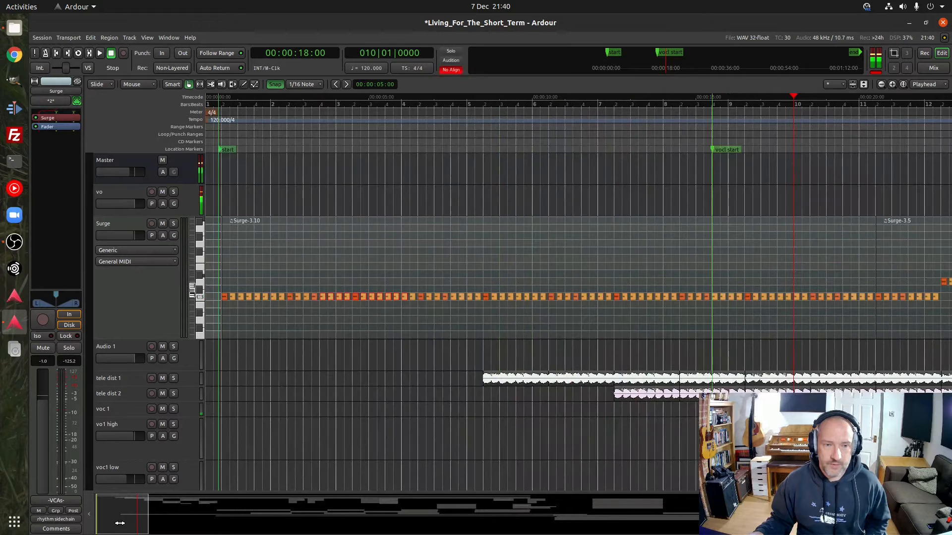
pyautogui.click(223, 103)
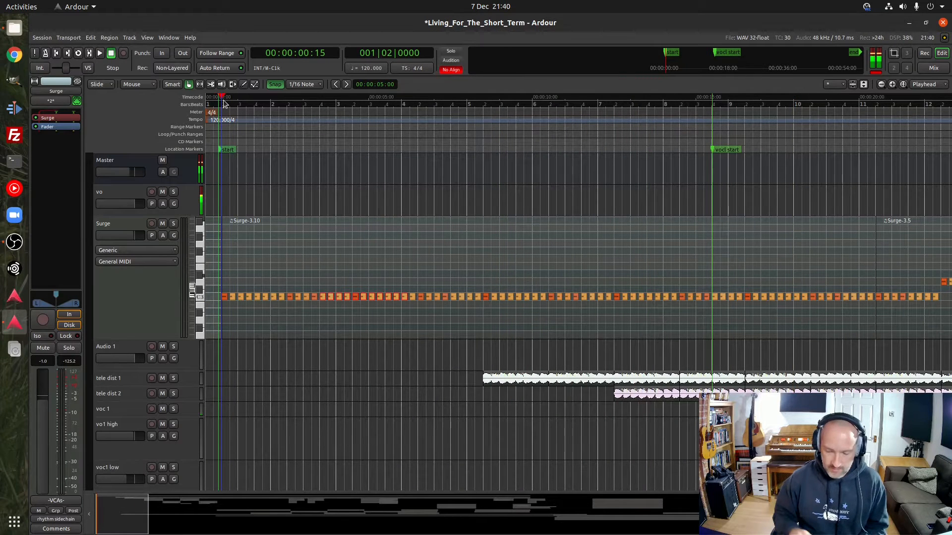
pyautogui.press('=')
pyautogui.press('=')
pyautogui.press('-')
pyautogui.press('-')
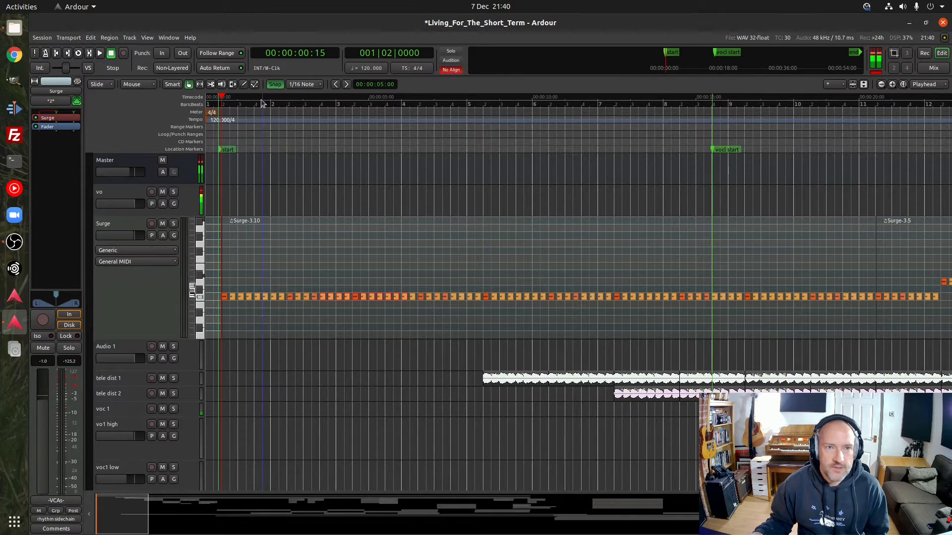
# Switch to Internal Edit mode and inspect the pitch and velocity of notes in the first Surge region
pyautogui.click(255, 85)
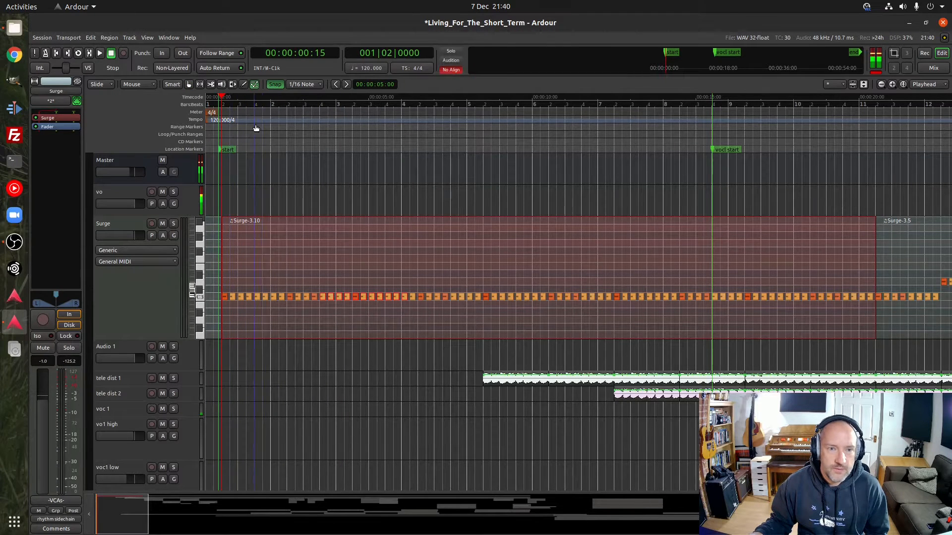
pyautogui.click(254, 85)
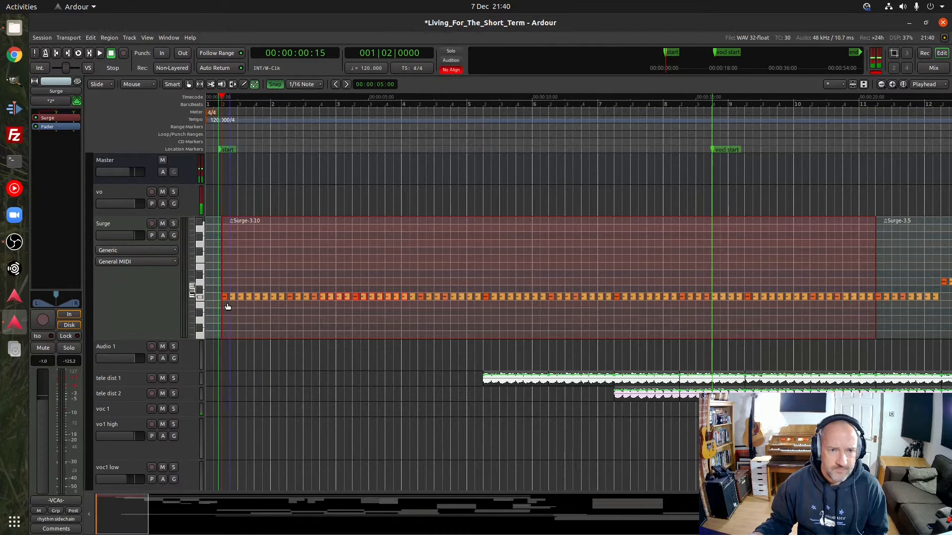
pyautogui.moveTo(227, 298)
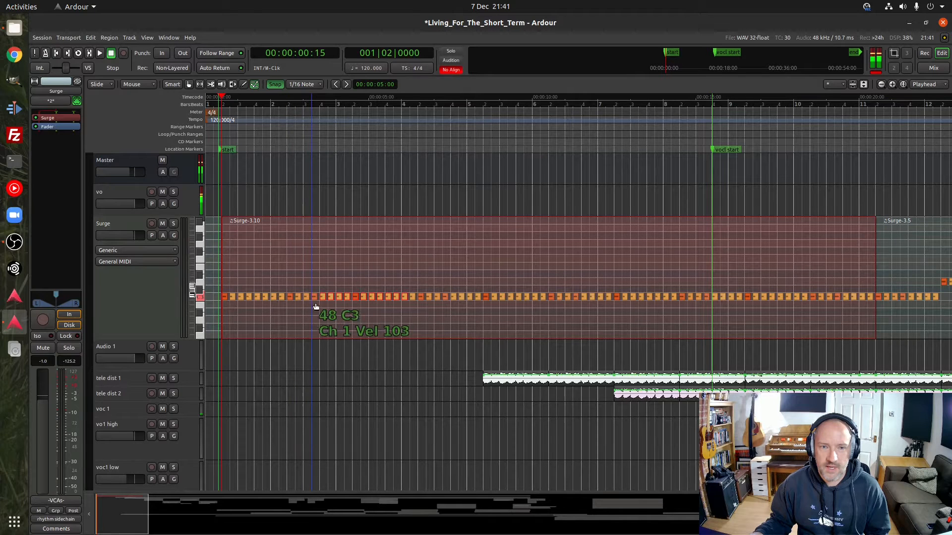
# Place the playhead midway through bar 1's first beat, play the Surge intro to about bar 5, and stop
pyautogui.click(214, 105)
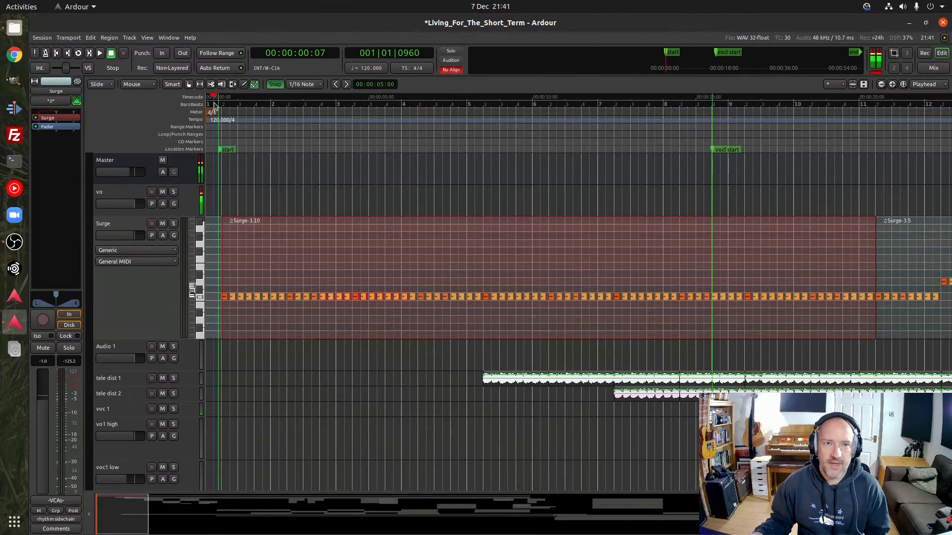
pyautogui.press('space')
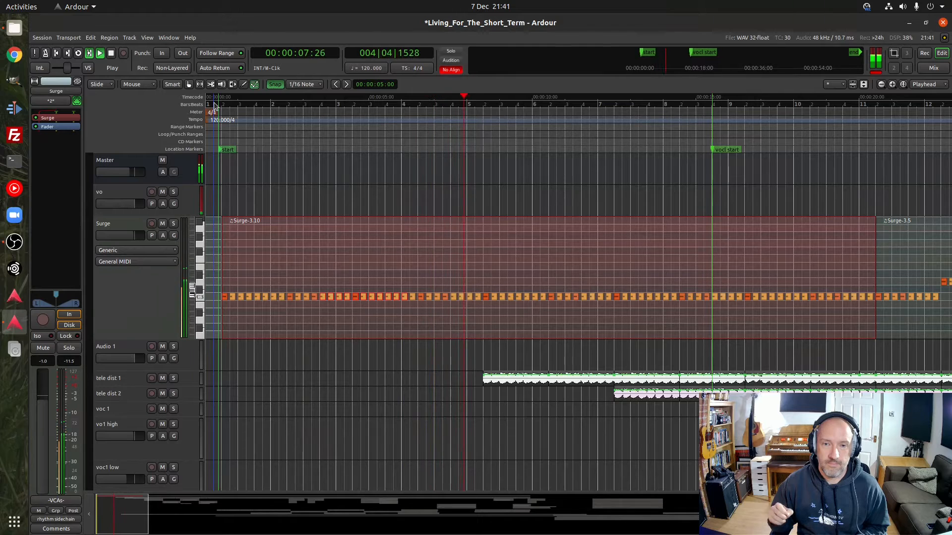
pyautogui.press('space')
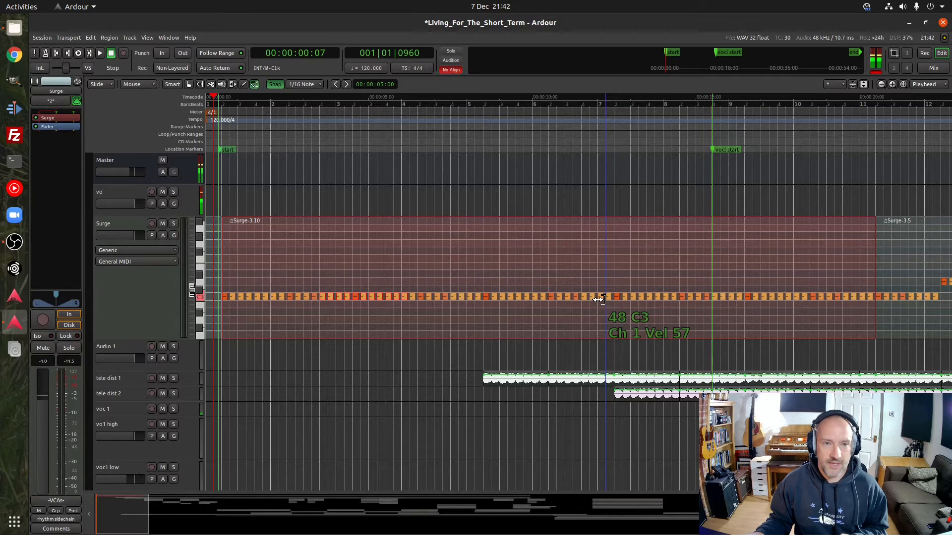
# Place the playhead in the last beat of bar 4, play through the entry of the tele dist 1 guitar, and stop
pyautogui.click(460, 105)
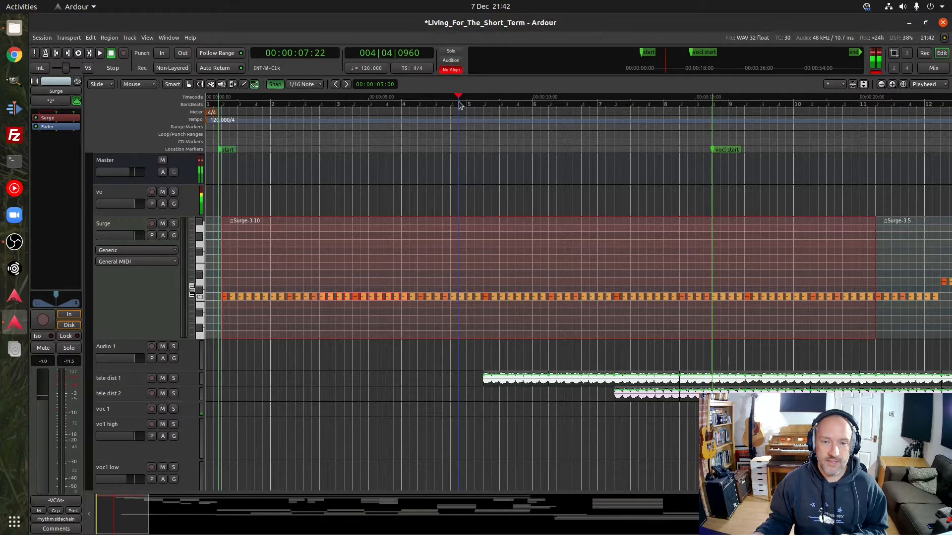
pyautogui.press('space')
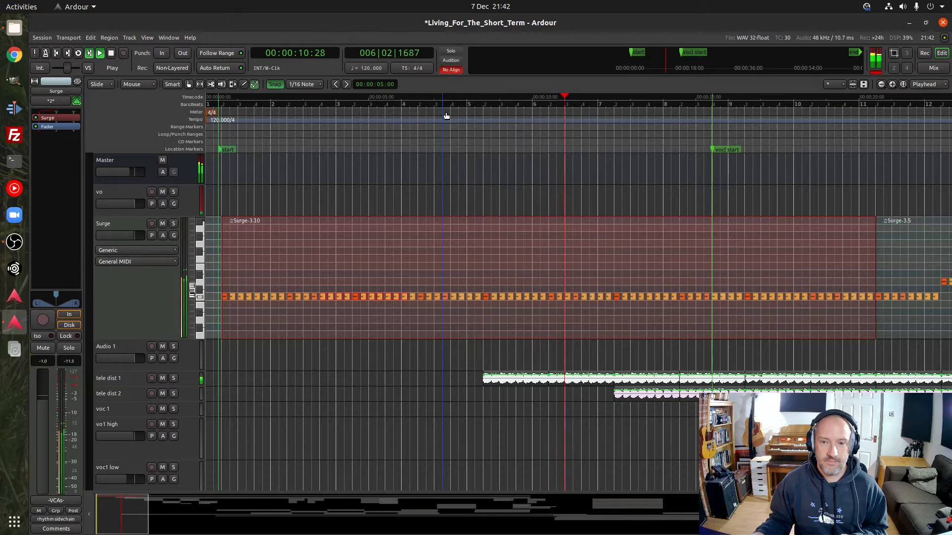
pyautogui.press('space')
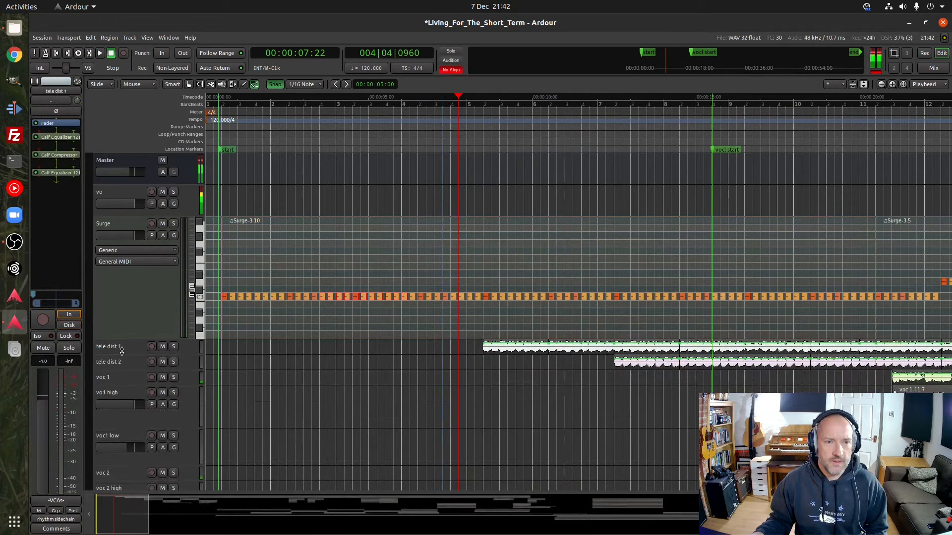
# Increase the heights of the tele dist 1 and tele dist 2 tracks, and select tele dist 1
pyautogui.moveTo(121, 352); pyautogui.dragTo(125, 400)
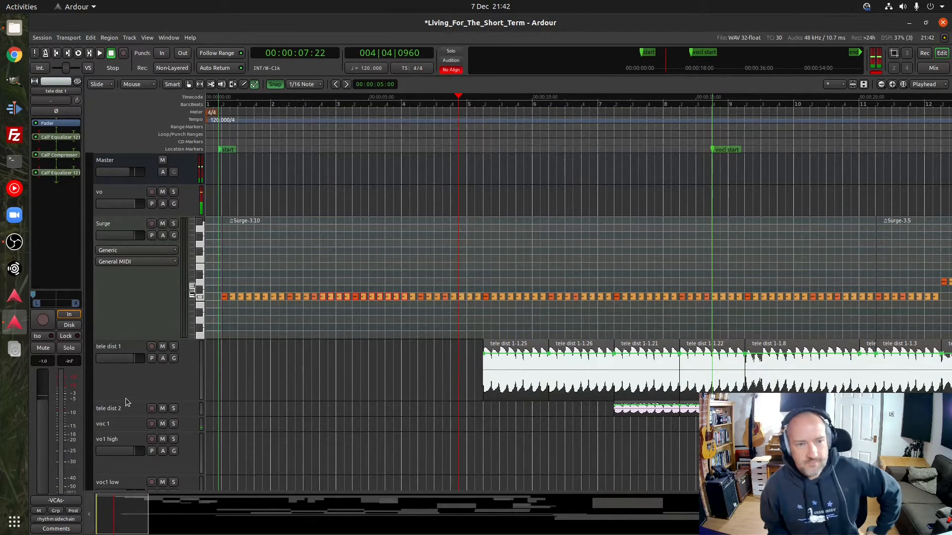
pyautogui.moveTo(121, 413); pyautogui.dragTo(122, 465)
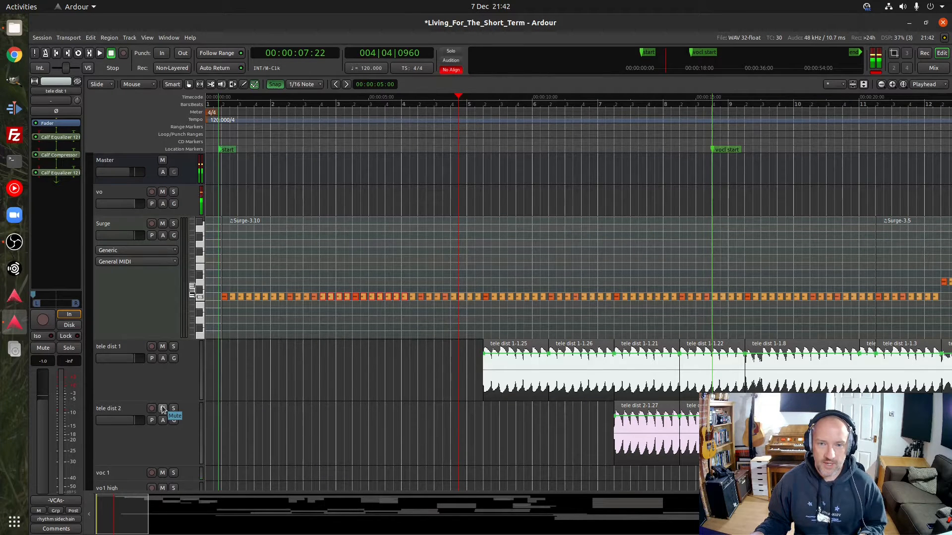
pyautogui.click(164, 387)
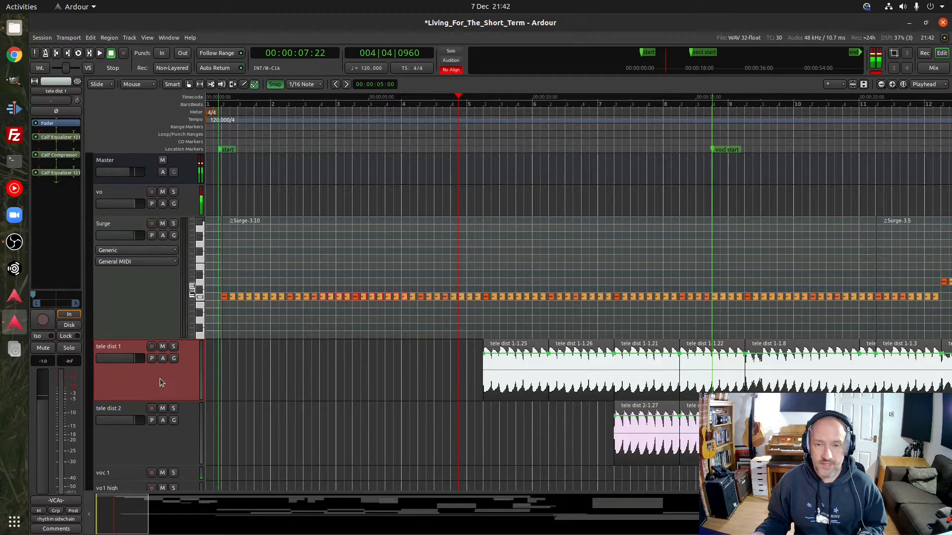
# Replay the tele dist 1 entry from bar 4, and play the tele dist 2 entry from the last beat of bar 6
pyautogui.press('space')
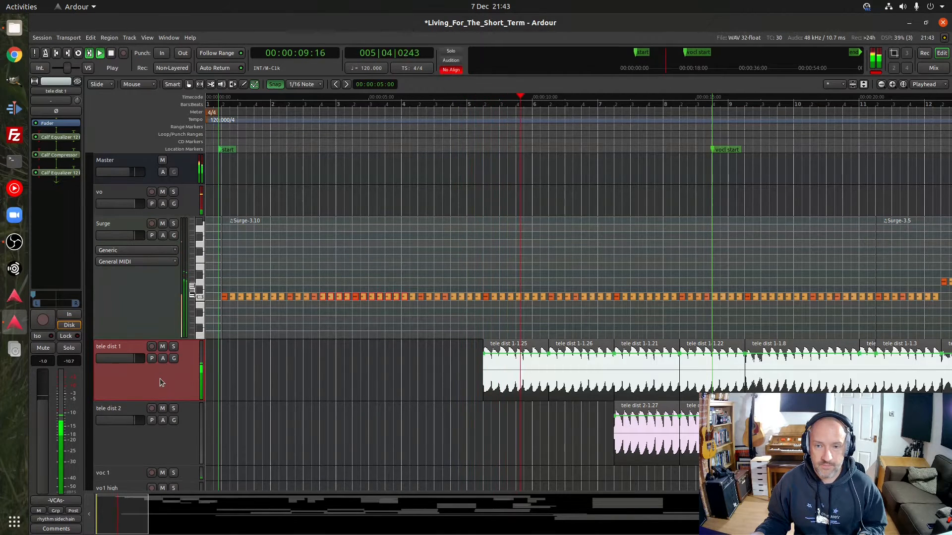
pyautogui.press('space')
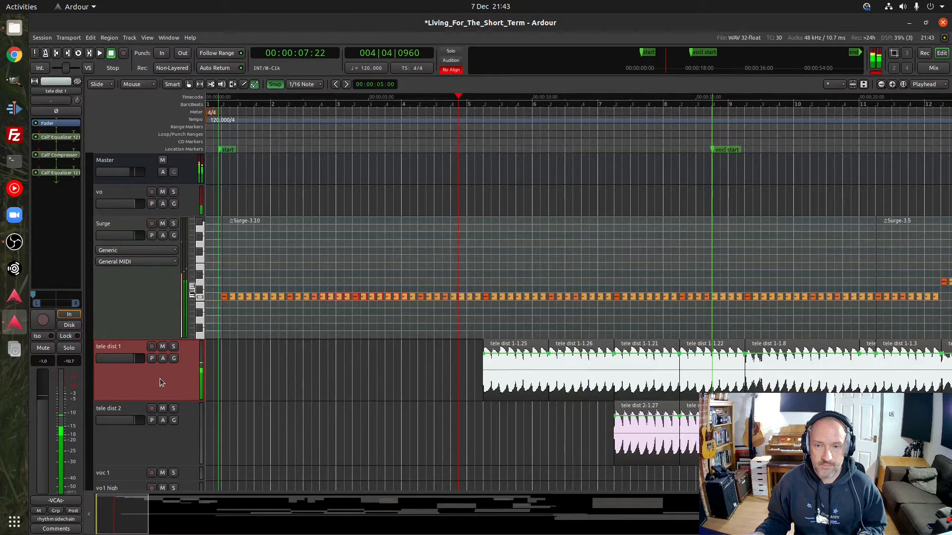
pyautogui.click(589, 104)
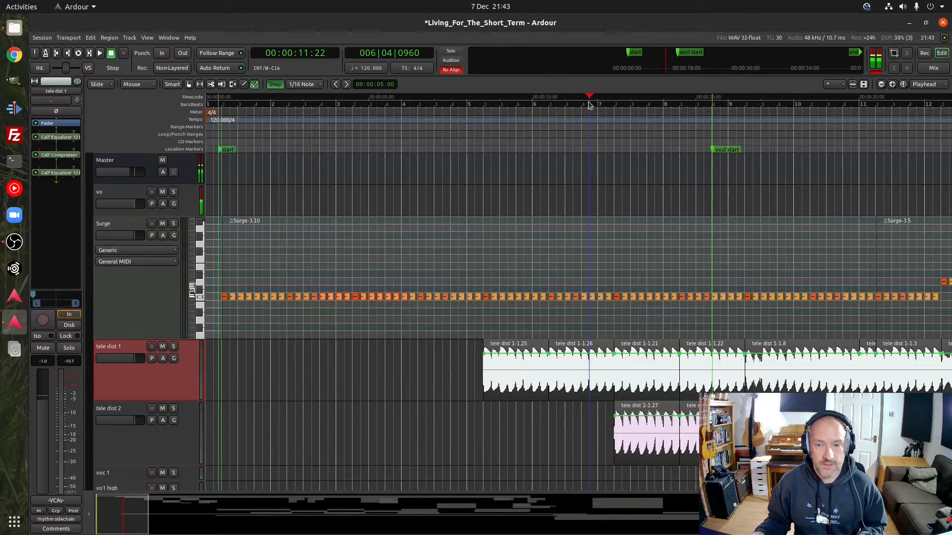
pyautogui.press('space')
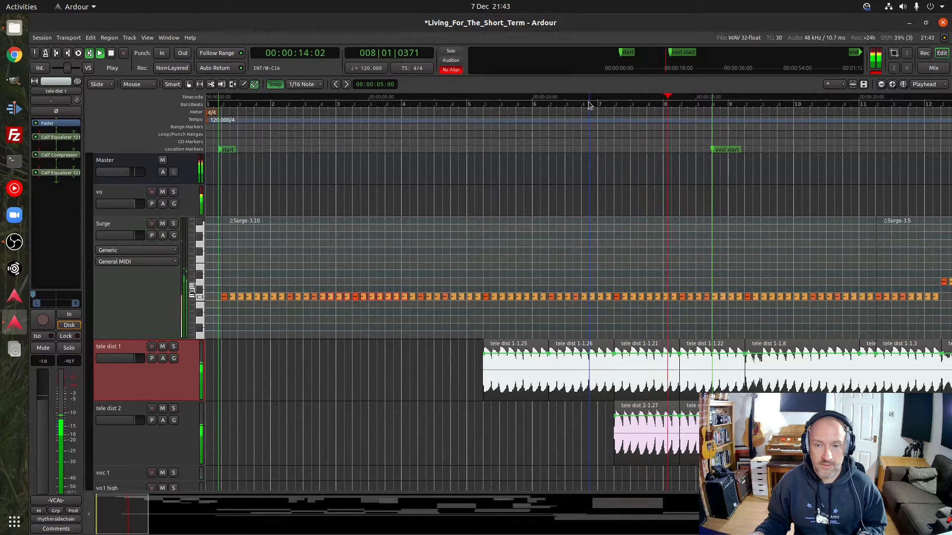
pyautogui.press('space')
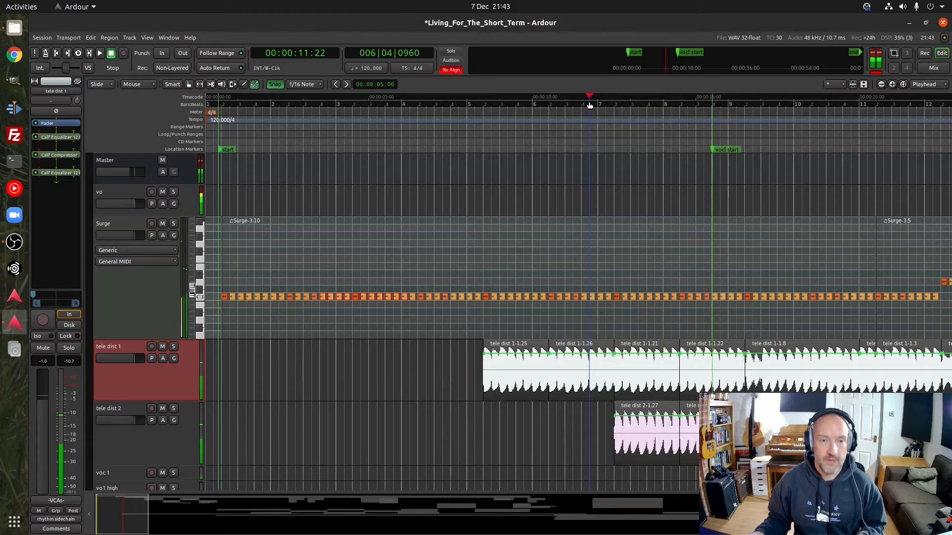
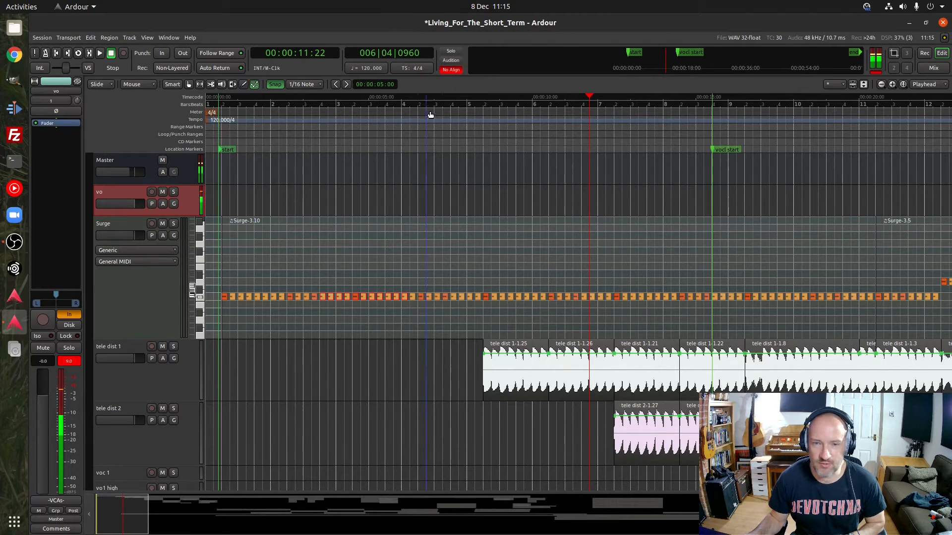
# Place the playhead in the third beat of bar 4, play through both tele dist guitar entries, and stop
pyautogui.click(444, 106)
pyautogui.press('space')
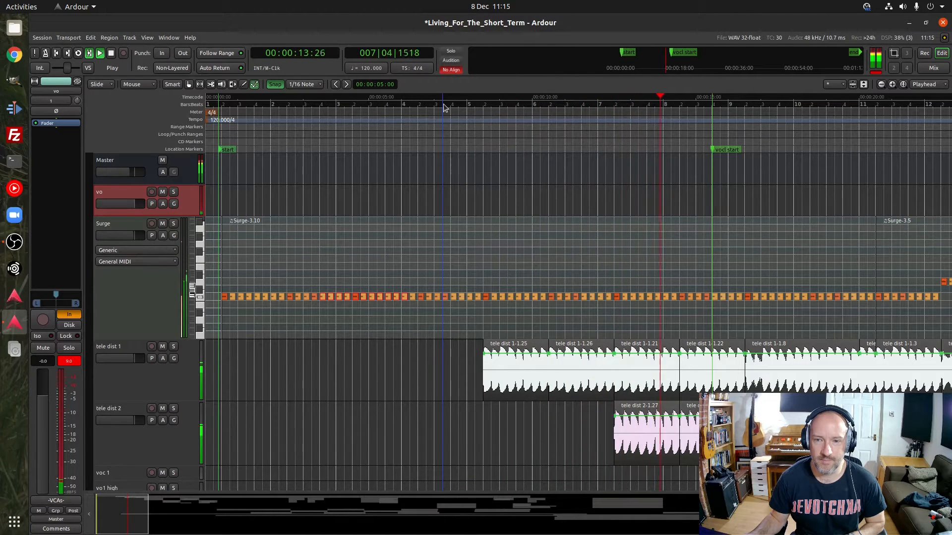
pyautogui.press('space')
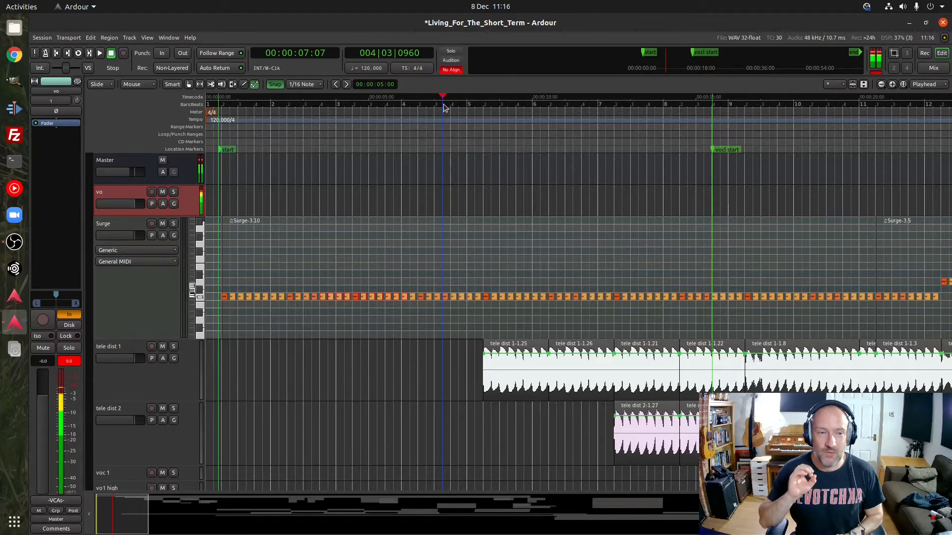
# Compare the channel strips of tele dist 1 and tele dist 2, finishing with tele dist 1 selected
pyautogui.click(167, 379)
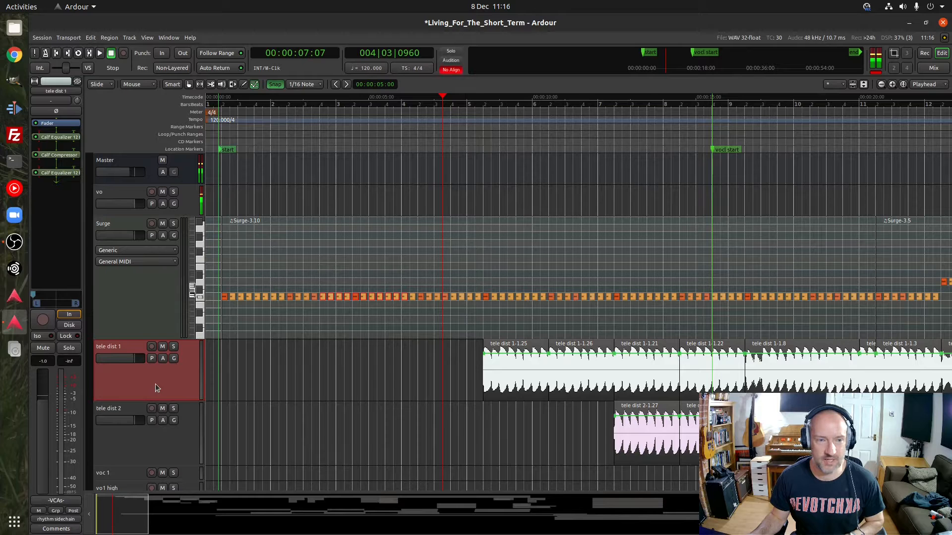
pyautogui.click(144, 443)
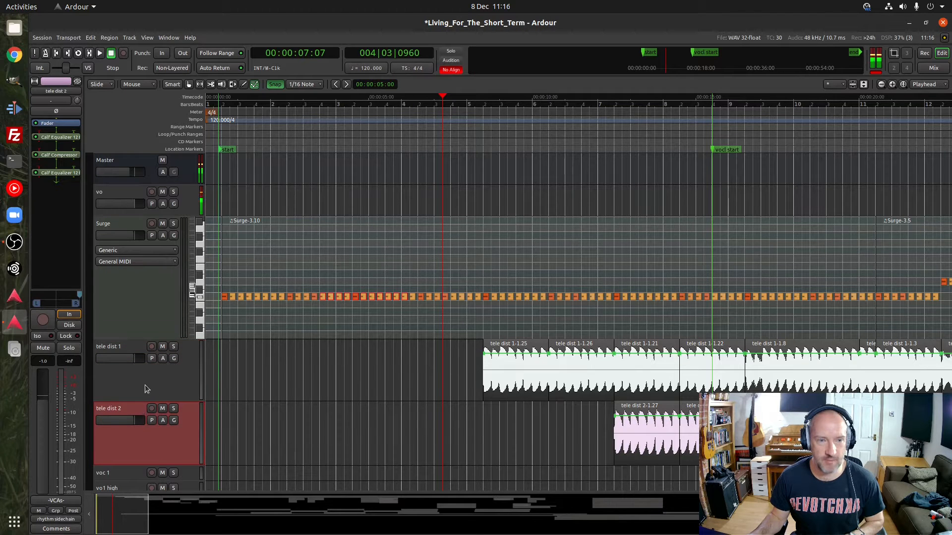
pyautogui.click(146, 386)
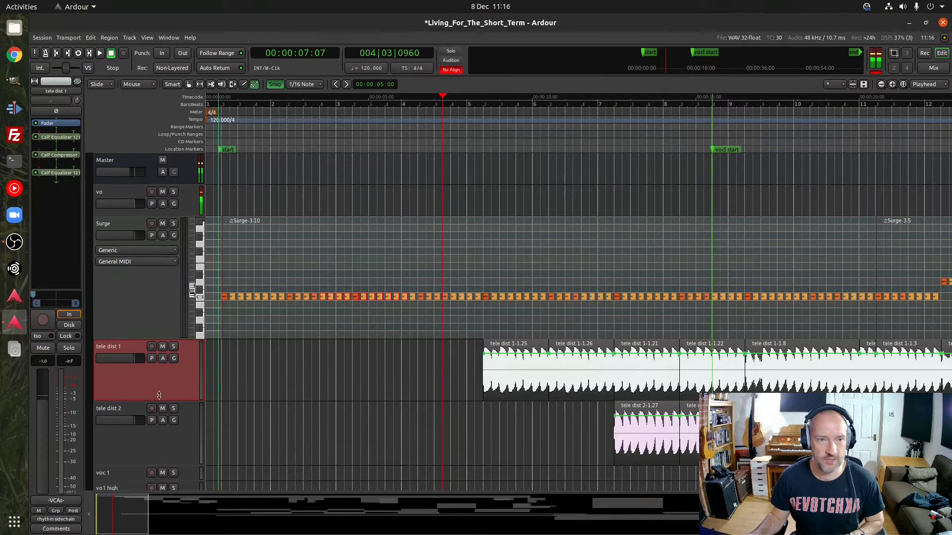
# Open tele dist 1's first Calf Equalizer 12 Band, examine its frequency response during playback from bar 4, and close it
pyautogui.click(61, 139)
pyautogui.doubleClick(62, 139)
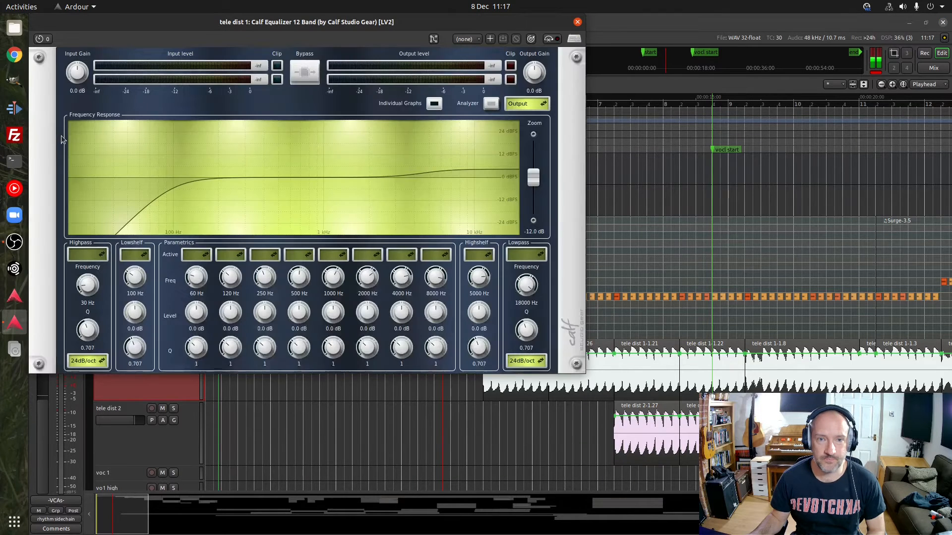
pyautogui.moveTo(361, 25); pyautogui.dragTo(553, 51)
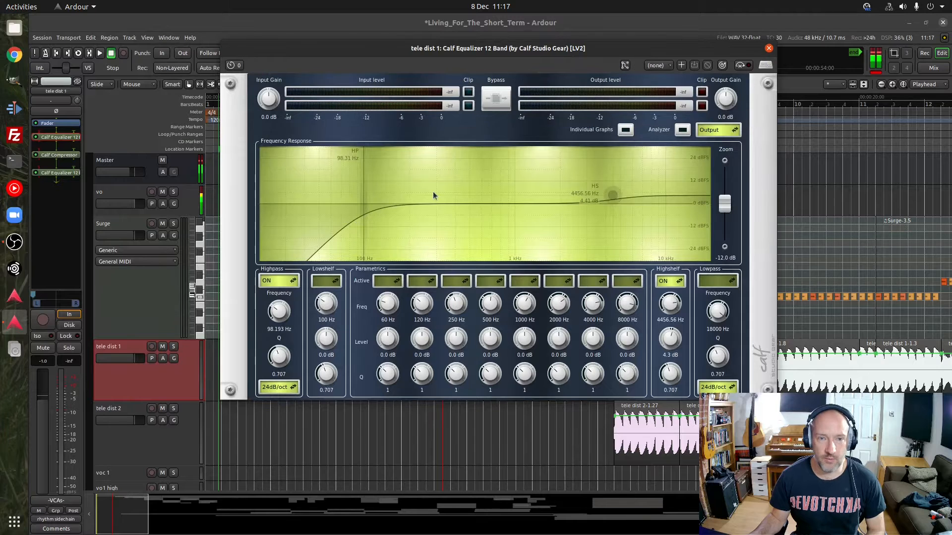
pyautogui.moveTo(360, 218)
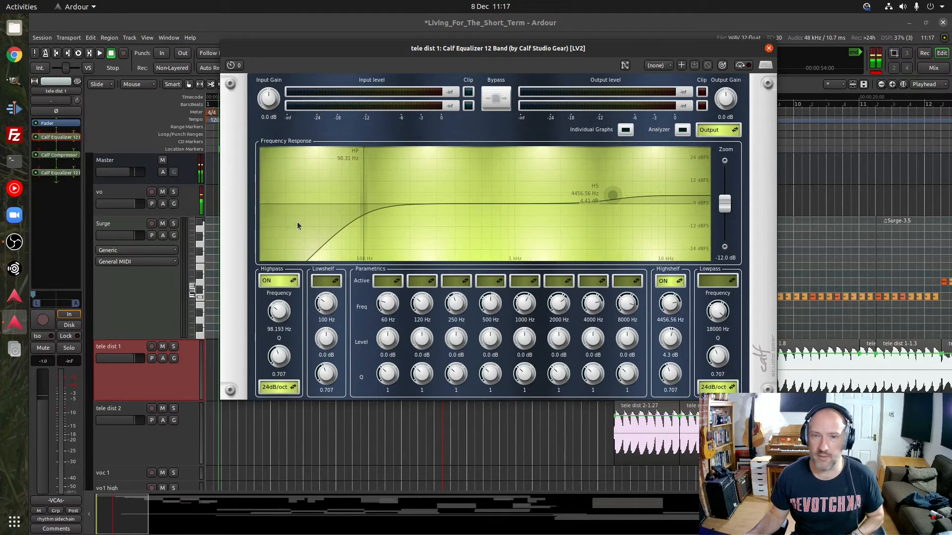
pyautogui.click(801, 85)
pyautogui.press('space')
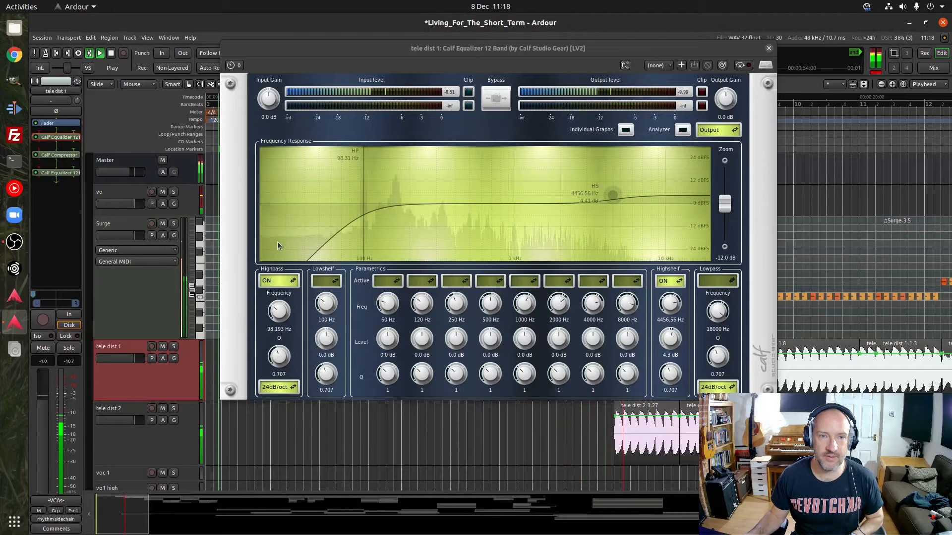
pyautogui.press('space')
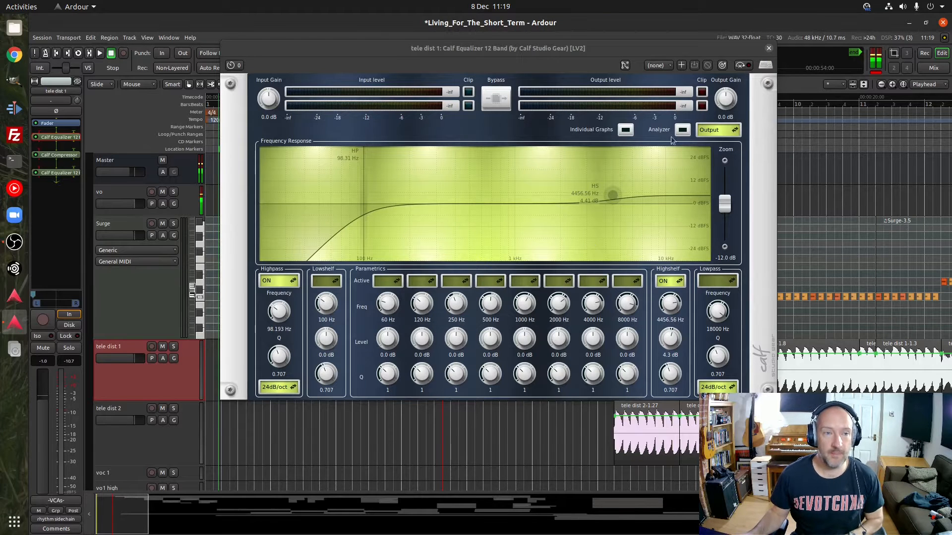
pyautogui.click(769, 48)
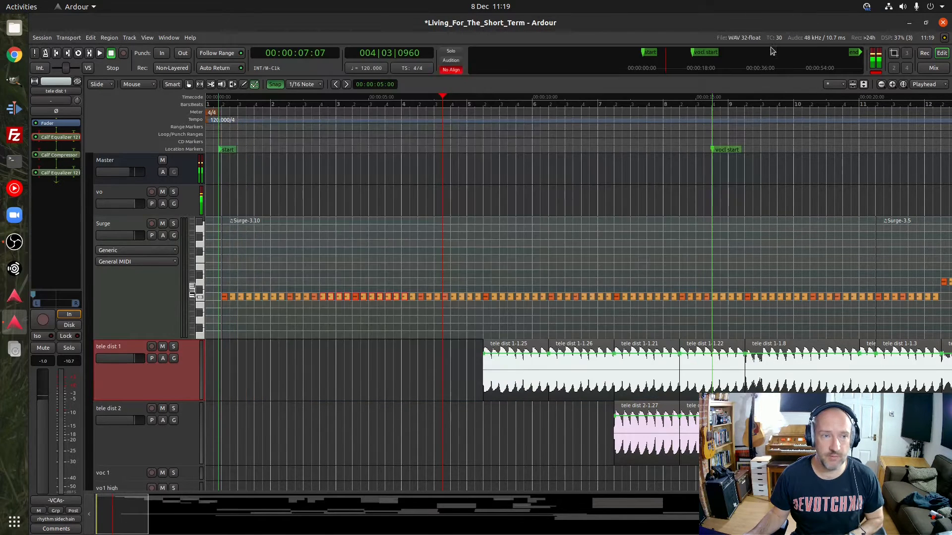
# Open tele dist 1's Calf Compressor, examine its settings and gain reduction during playback, and close it
pyautogui.doubleClick(55, 155)
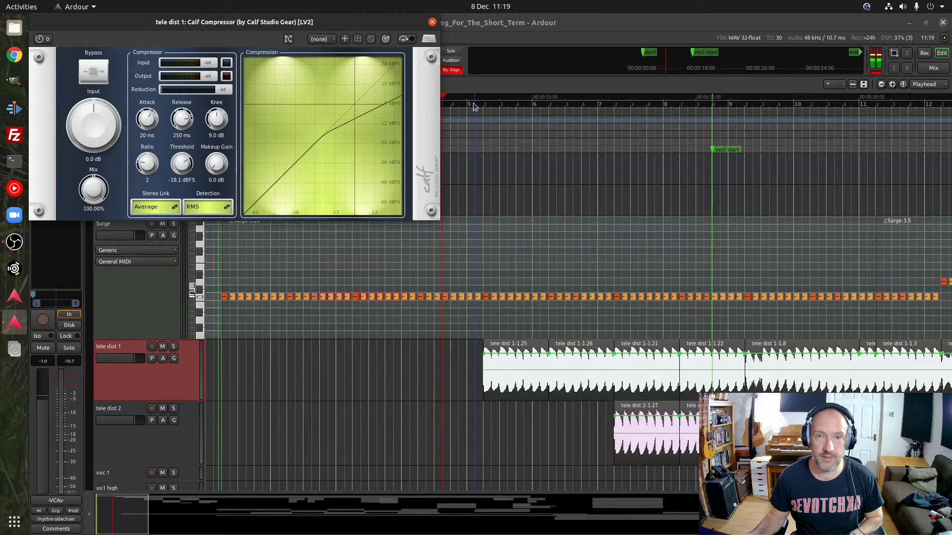
pyautogui.press('space')
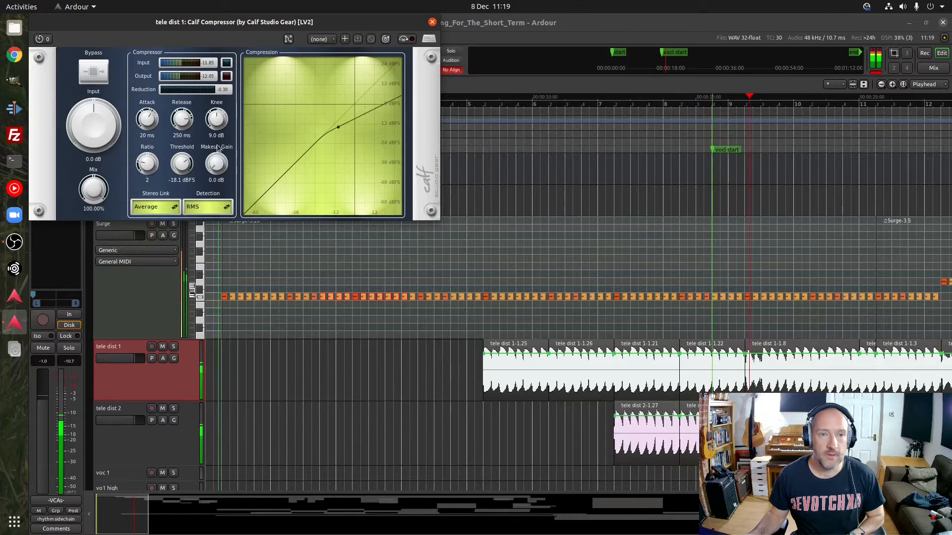
pyautogui.press('space')
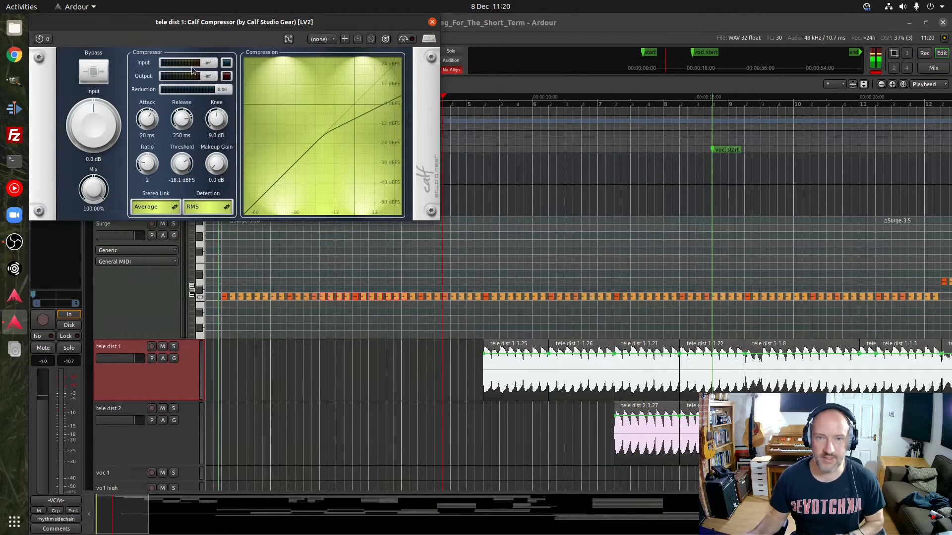
pyautogui.click(432, 23)
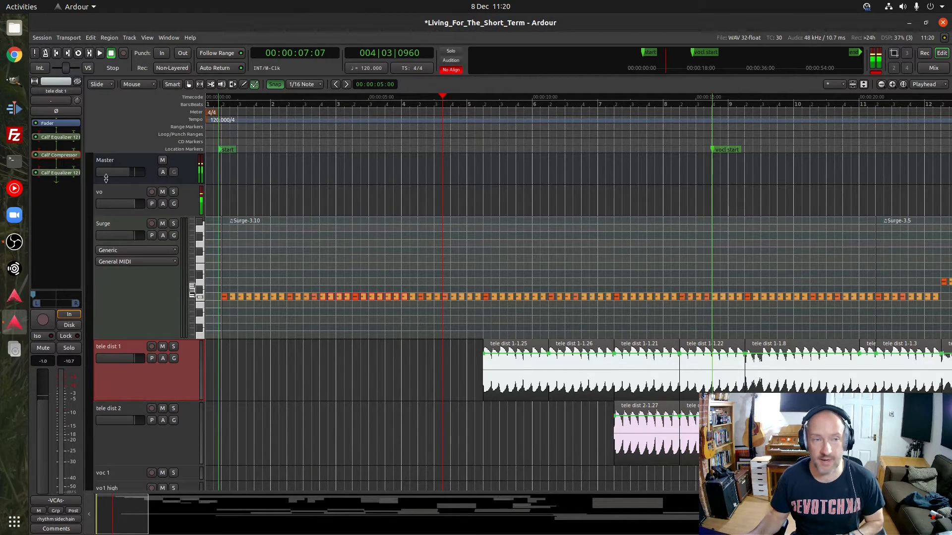
# Open tele dist 1's second Calf Equalizer 12 Band, after the compressor, examine its curve, and close it
pyautogui.click(61, 175)
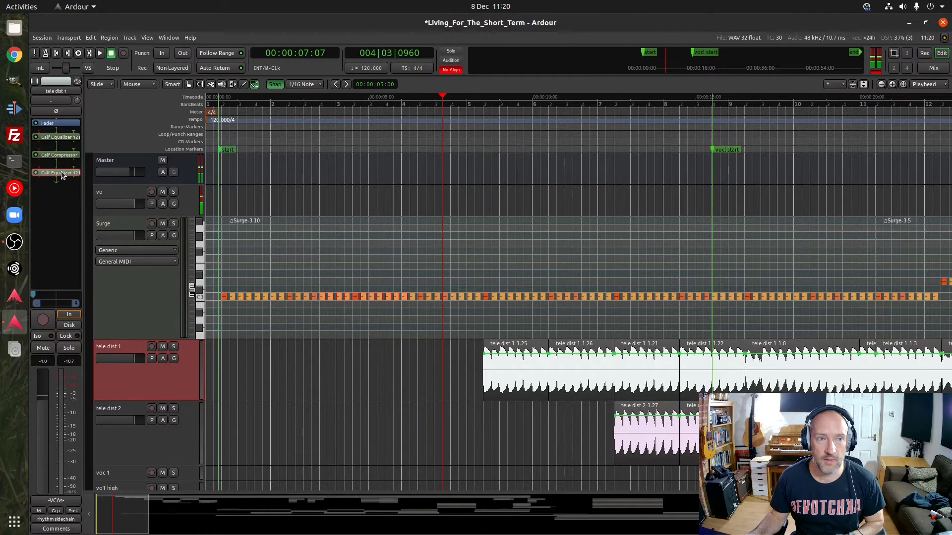
pyautogui.doubleClick(62, 172)
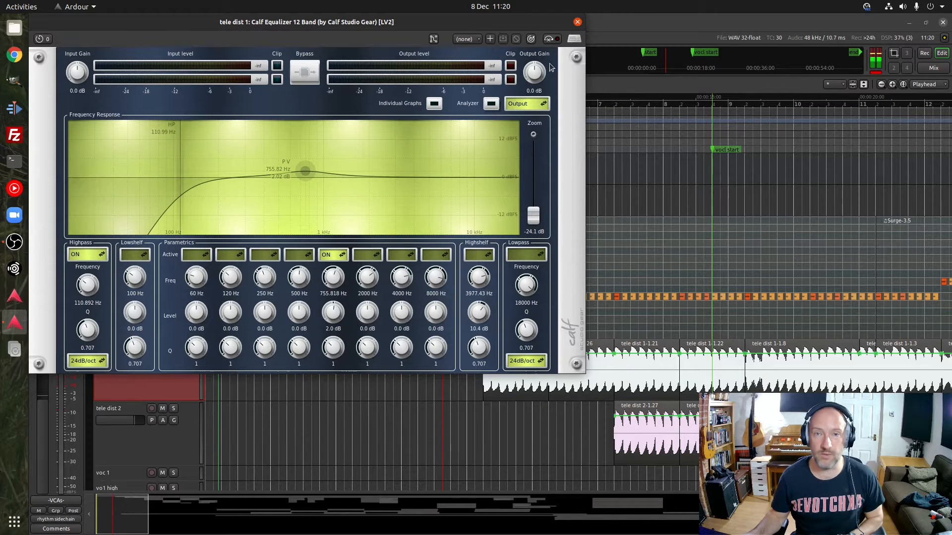
pyautogui.click(578, 22)
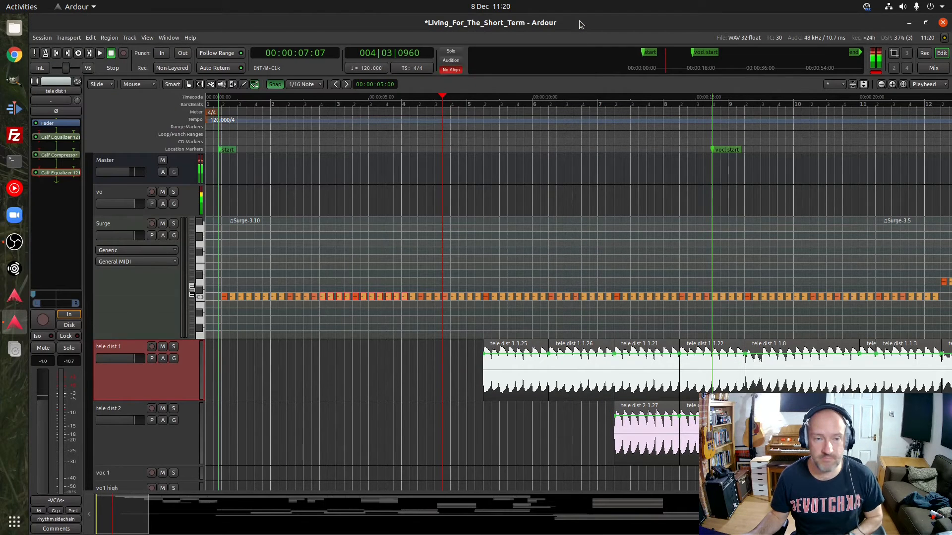
# Select a range over the first two tele dist 1 regions, 1.25 and 1.26, and loop its playback
pyautogui.click(173, 347)
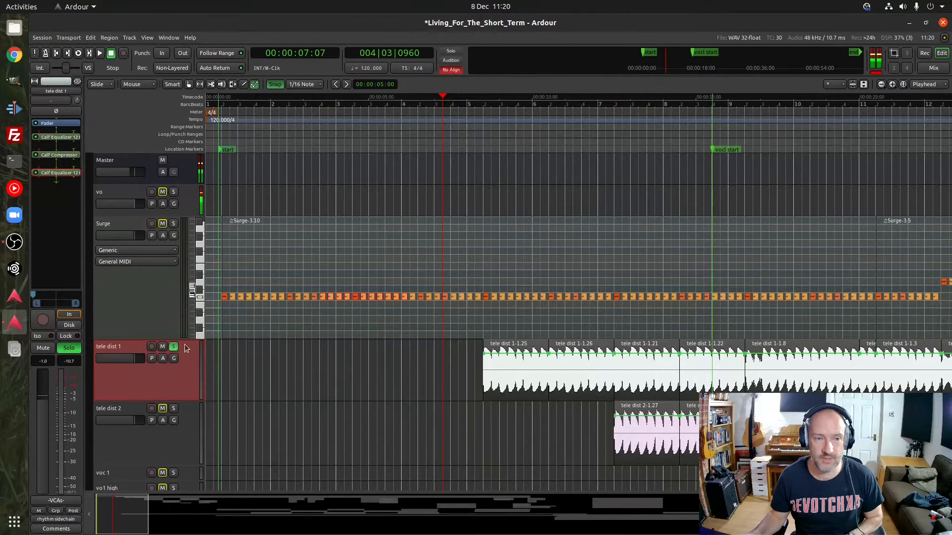
pyautogui.click(173, 347)
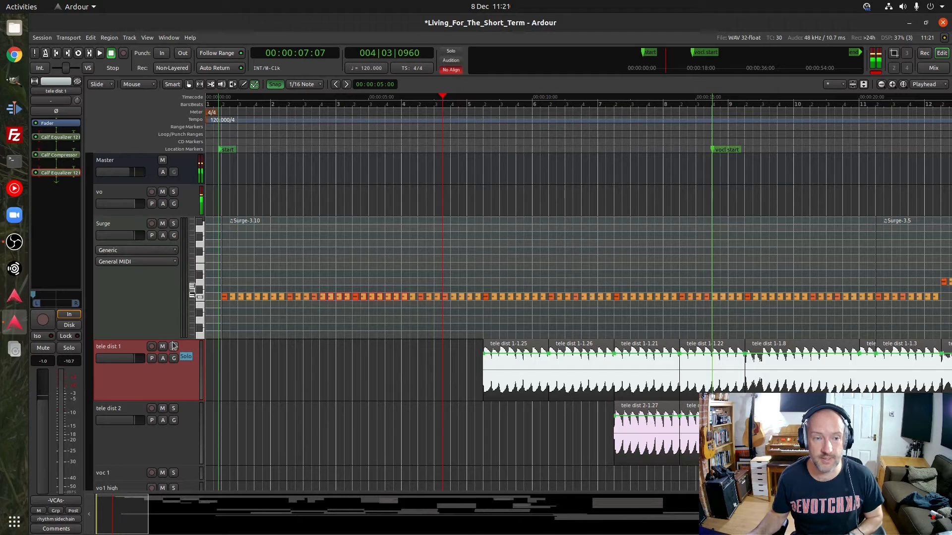
pyautogui.click(190, 86)
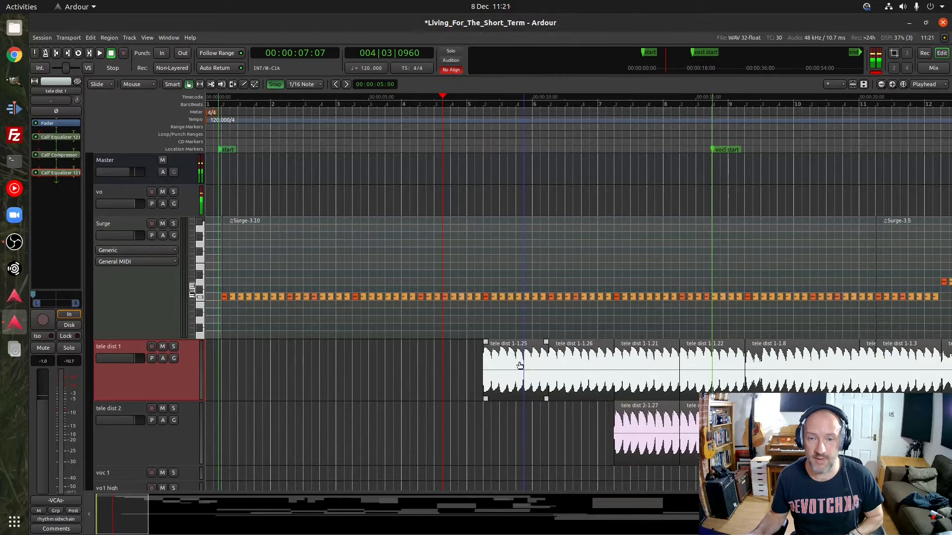
pyautogui.click(520, 365)
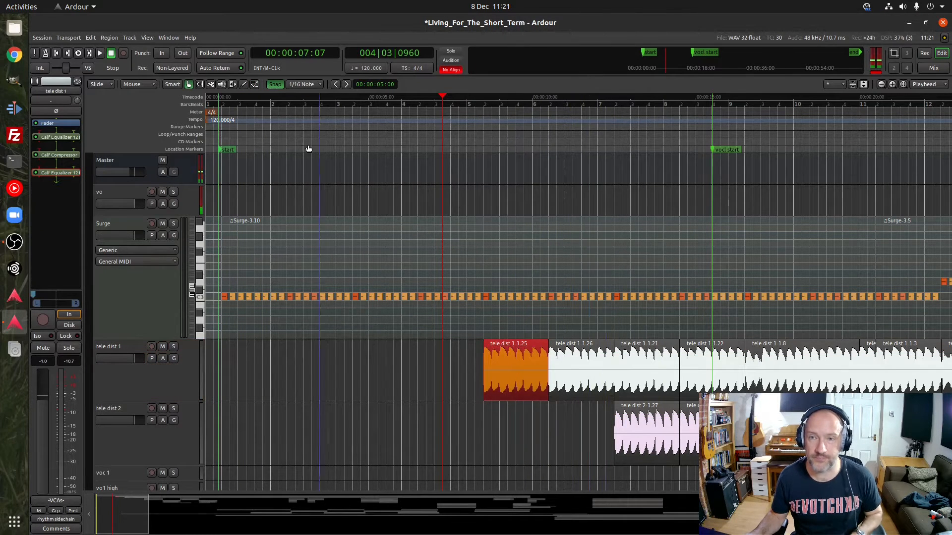
pyautogui.click(201, 85)
pyautogui.moveTo(482, 361); pyautogui.dragTo(591, 362)
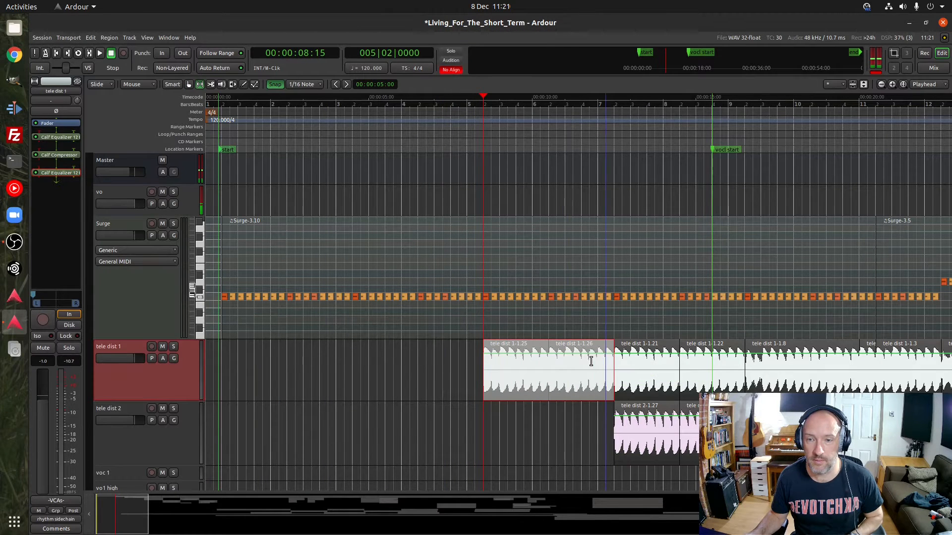
pyautogui.rightClick(550, 361)
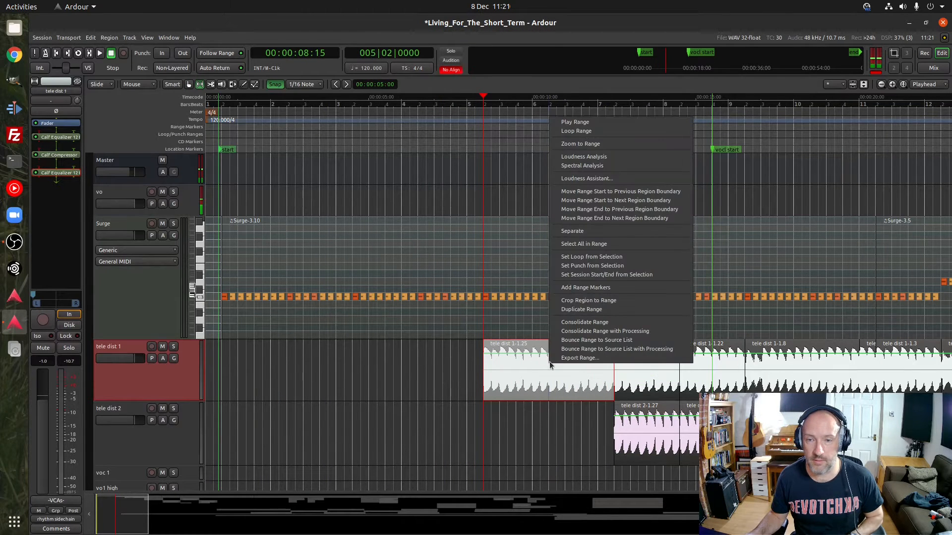
pyautogui.click(584, 131)
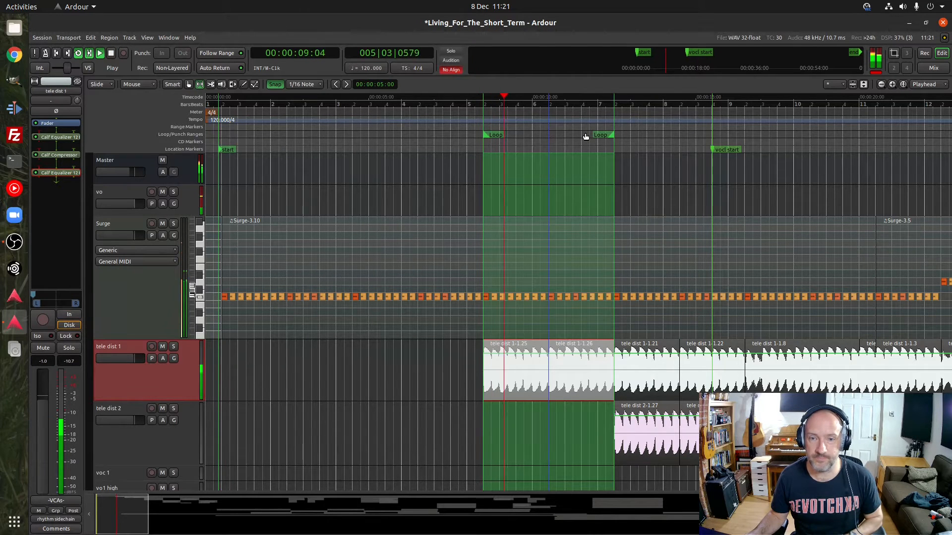
# Audition the looped section with tele dist 1 and vo soloed, stop playback, and clear both solos
pyautogui.click(174, 347)
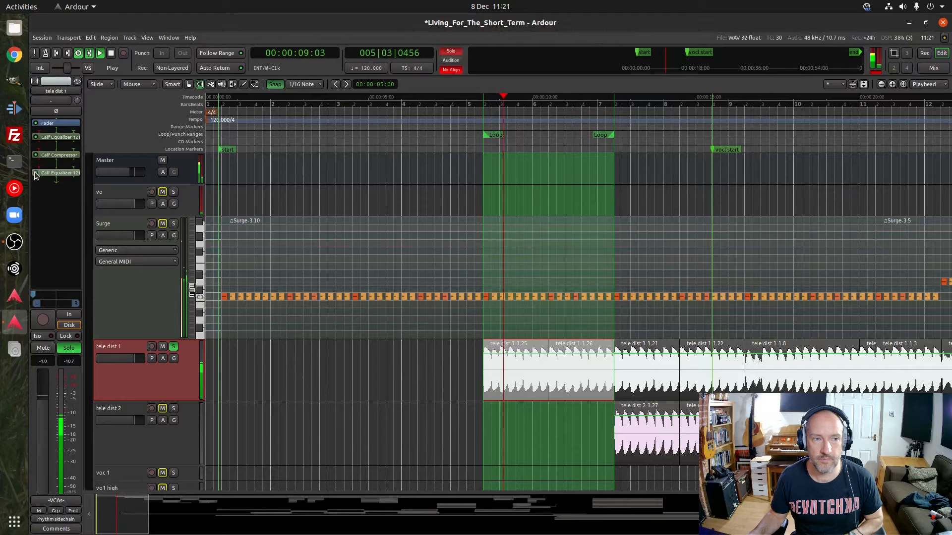
pyautogui.click(173, 192)
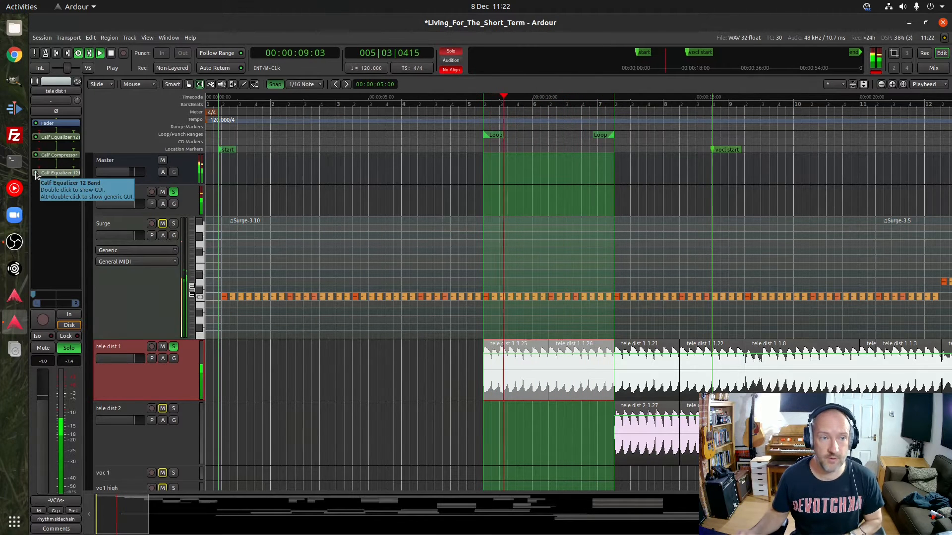
pyautogui.press('space')
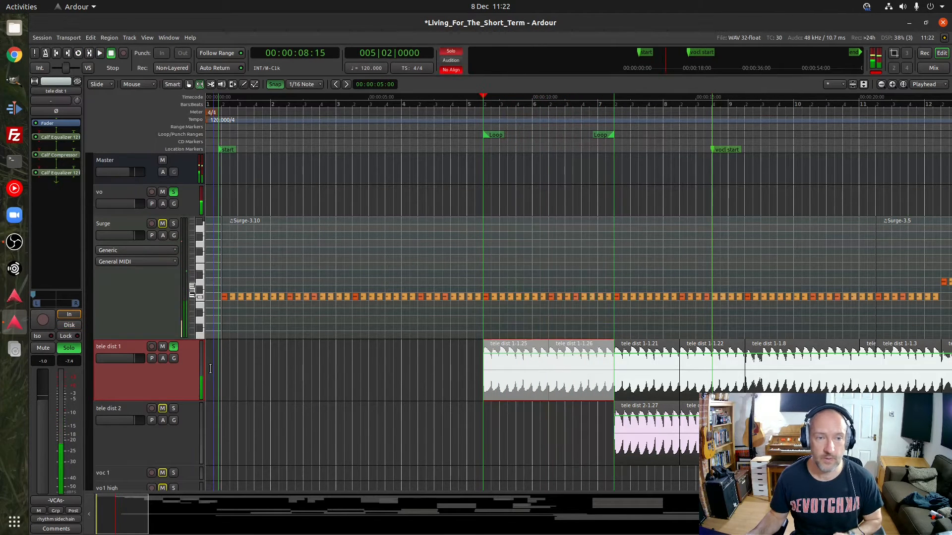
pyautogui.click(177, 348)
pyautogui.click(174, 193)
# Select the tele dist 2 track, examine the tele dist strips in the mixer, and return to the editor
pyautogui.click(127, 453)
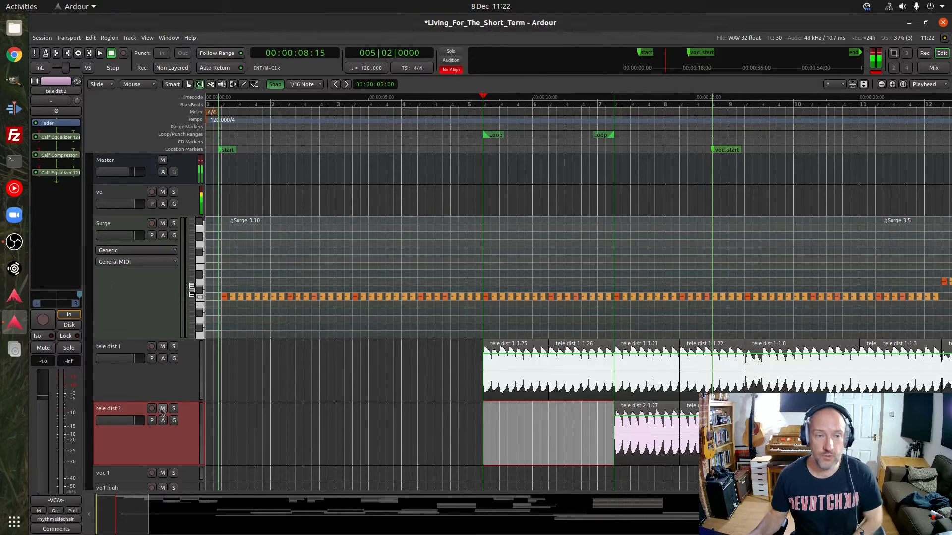
pyautogui.click(926, 70)
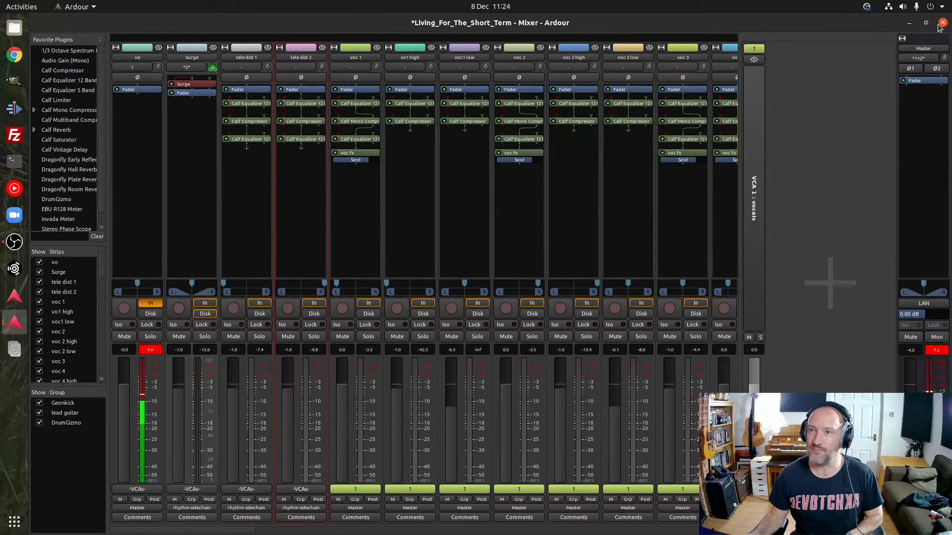
pyautogui.hotkey('alt', 'e')
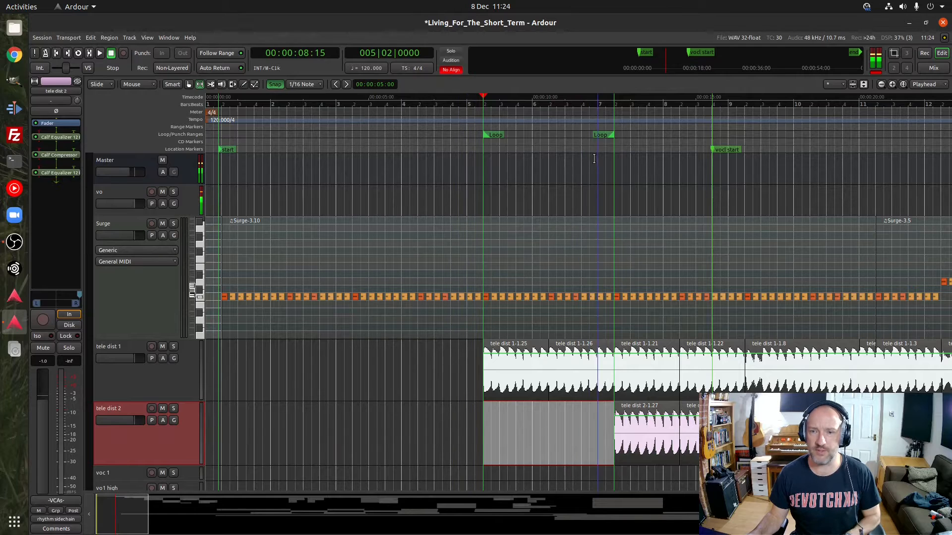
# Place the playhead in the last beat of bar 6, play the tele dist 2 entry to about bar 10, and stop
pyautogui.click(588, 105)
pyautogui.press('space')
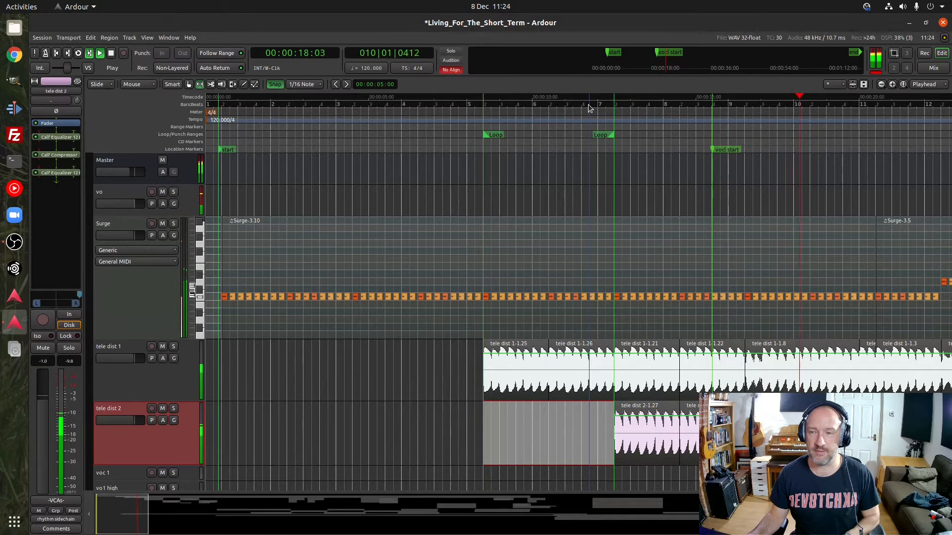
pyautogui.press('space')
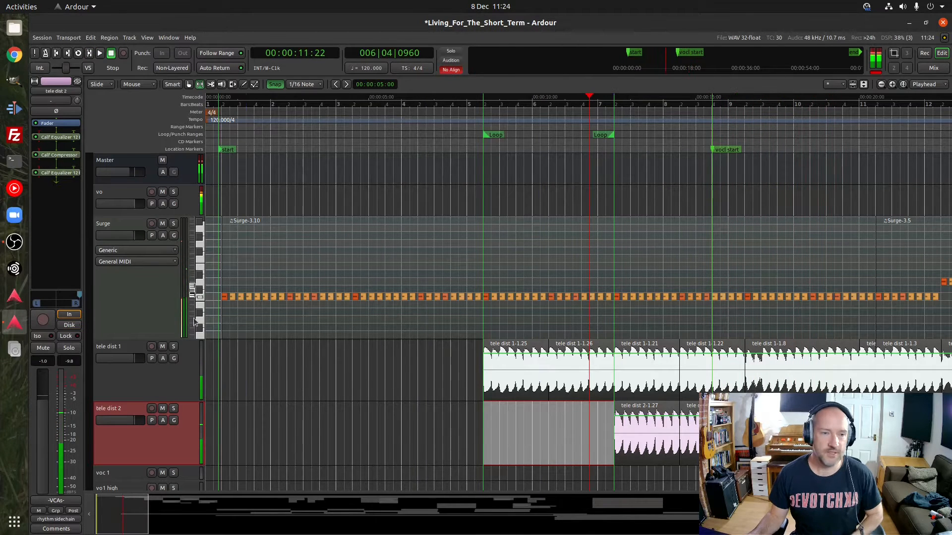
# Select the surge lead track, bring its first notes into view, and enlarge the track until its piano keys show
pyautogui.scroll(-15, 142, 294)
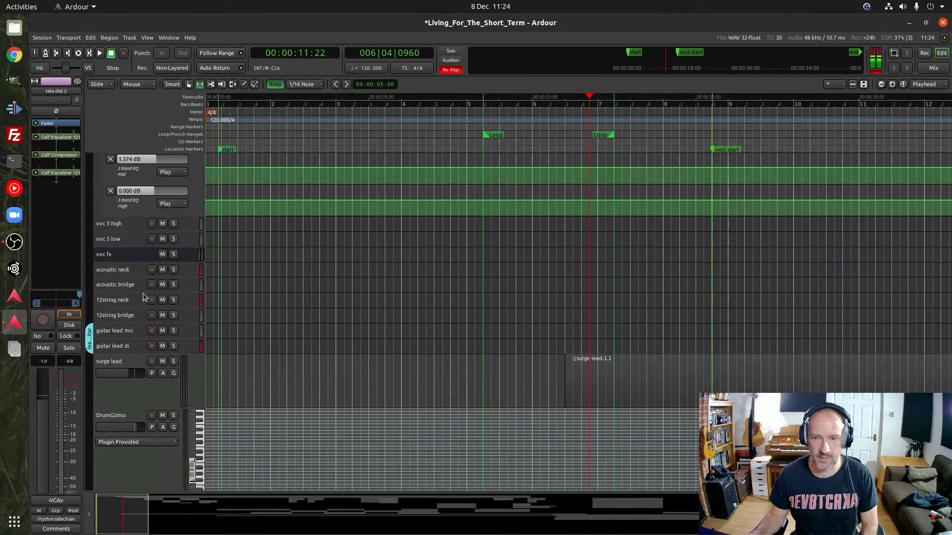
pyautogui.click(130, 390)
pyautogui.moveTo(127, 521); pyautogui.dragTo(135, 523)
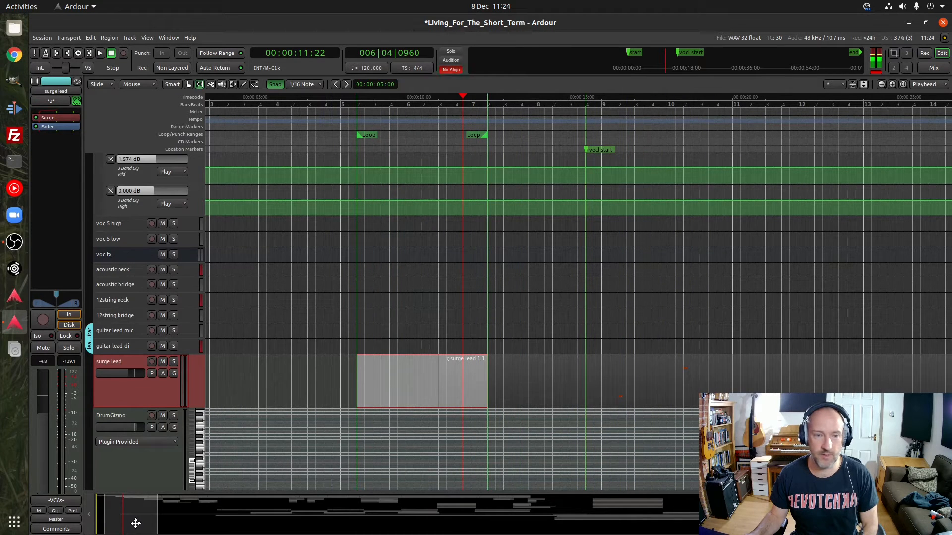
pyautogui.moveTo(135, 523); pyautogui.dragTo(145, 520)
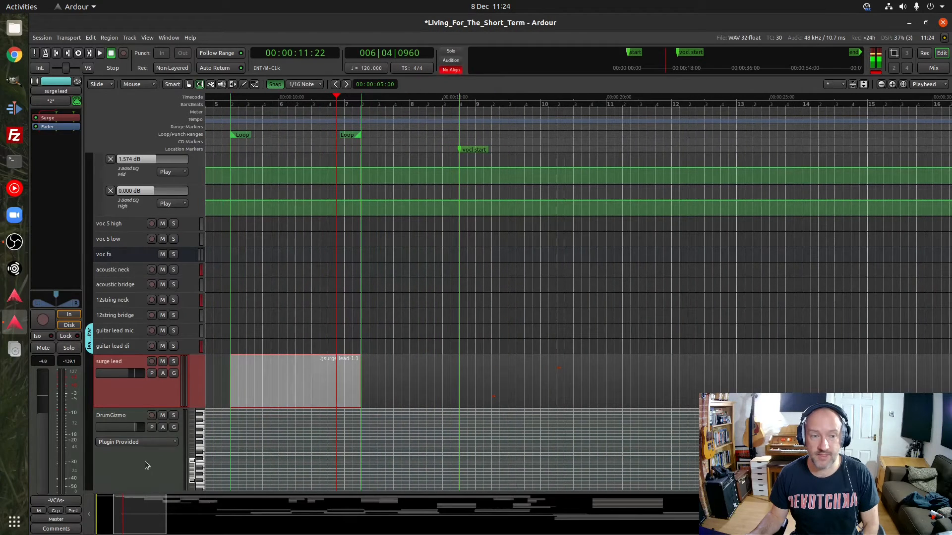
pyautogui.moveTo(169, 405); pyautogui.dragTo(169, 476)
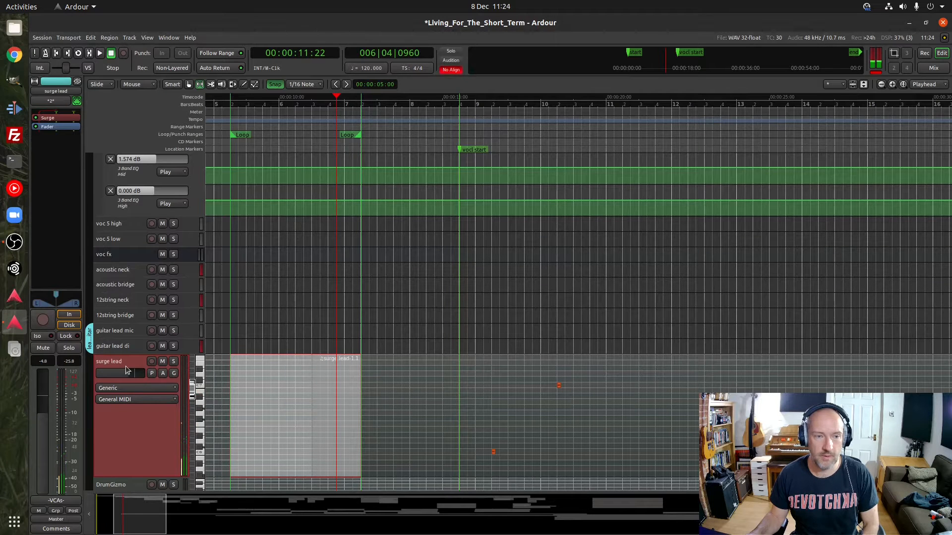
# Open the Surge synth on the surge lead track, view its patch list with the Plucks category, and close it
pyautogui.doubleClick(50, 119)
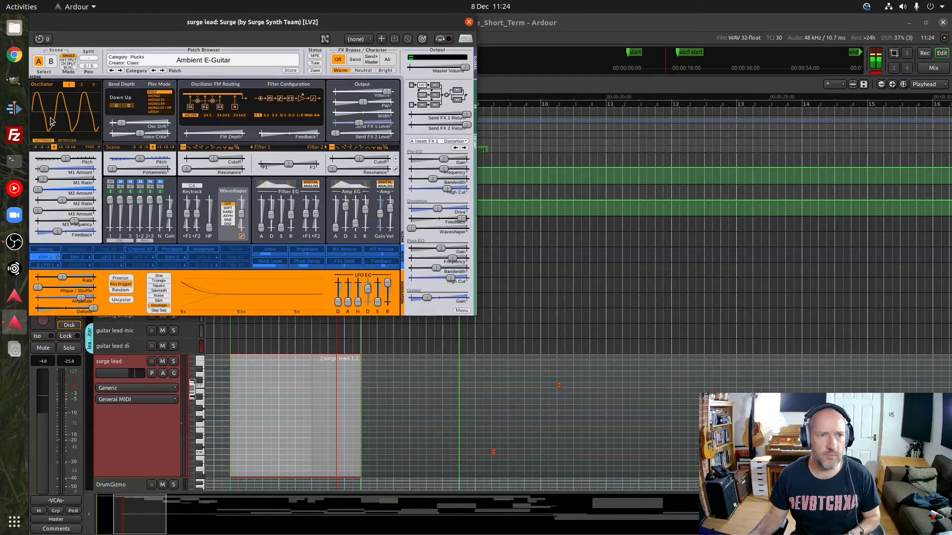
pyautogui.click(207, 60)
pyautogui.moveTo(252, 155)
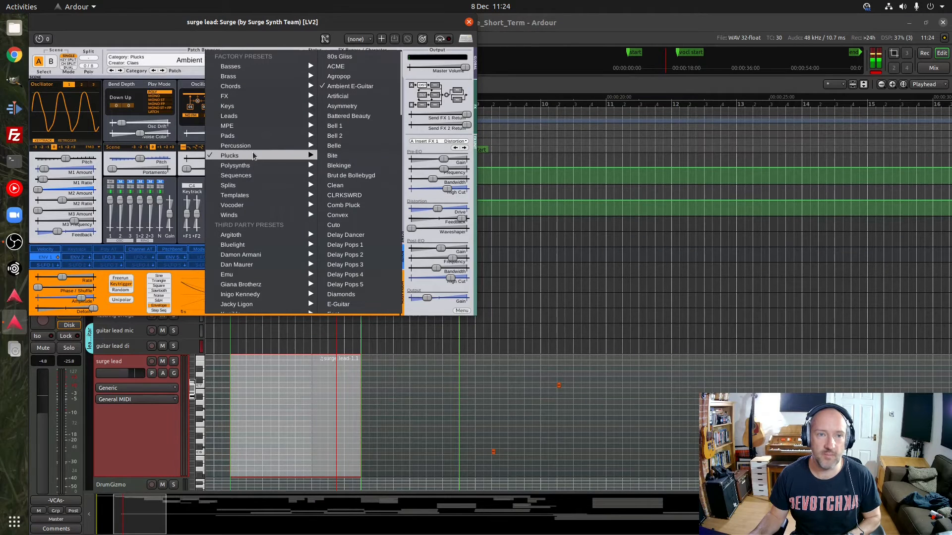
pyautogui.click(187, 43)
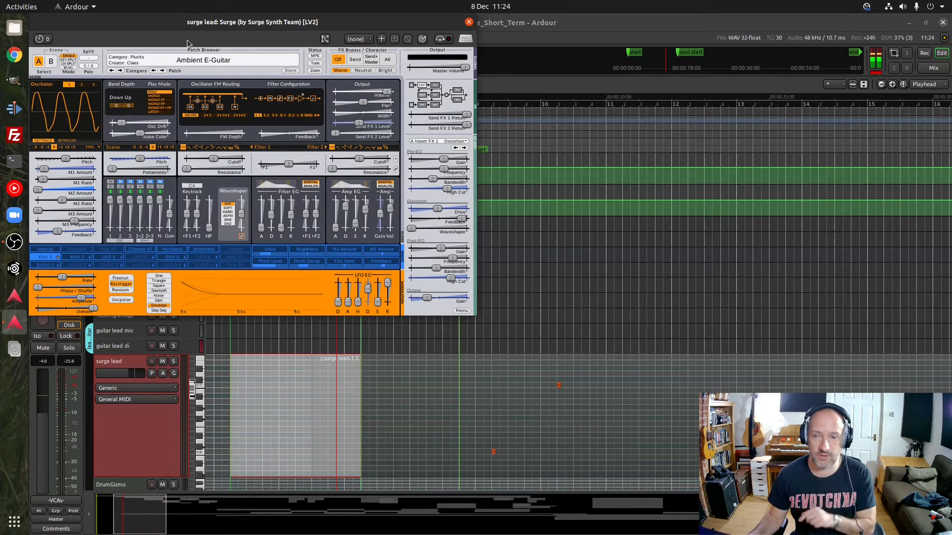
pyautogui.click(469, 22)
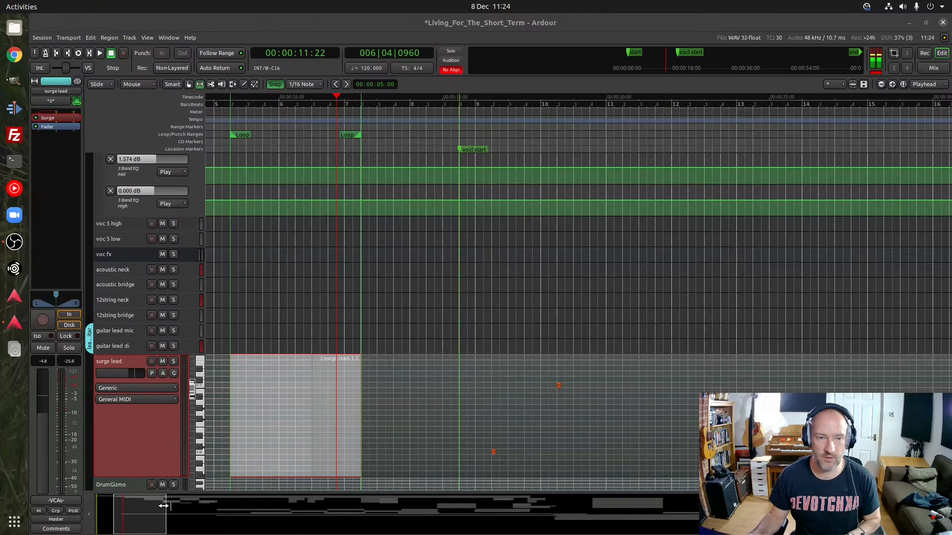
# Examine the Surge and tele dist parts around bars 8 to 18 and switch to Grab mode
pyautogui.scroll(5, 161, 424)
pyautogui.scroll(10, 161, 422)
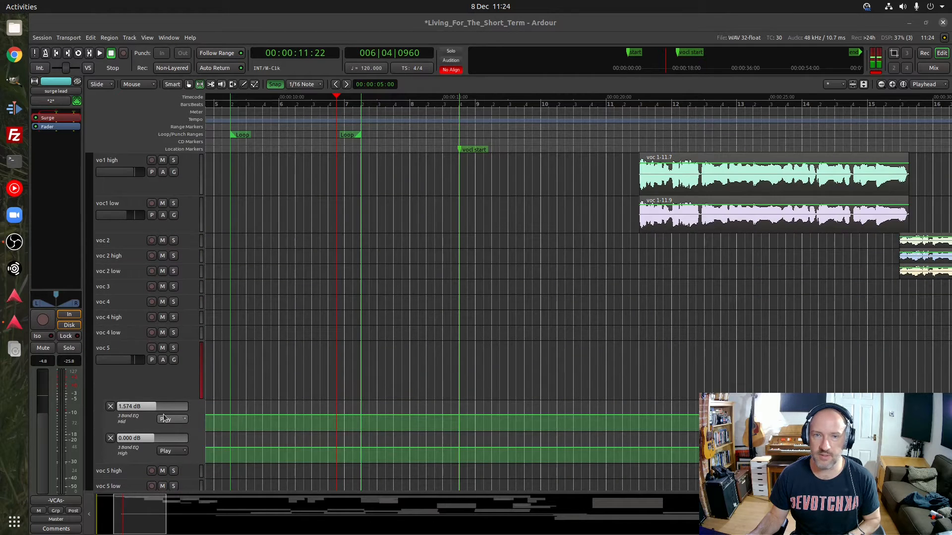
pyautogui.scroll(15, 172, 358)
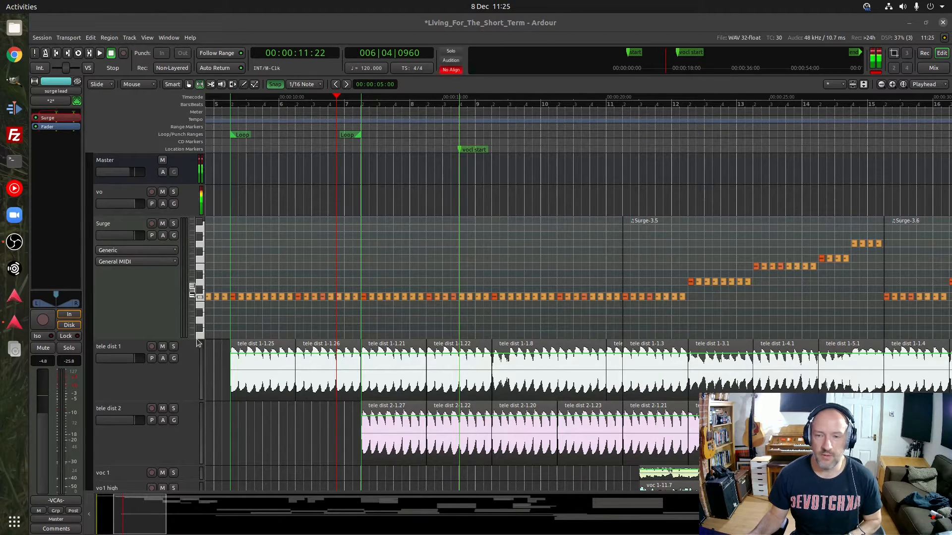
pyautogui.moveTo(149, 519); pyautogui.dragTo(163, 523)
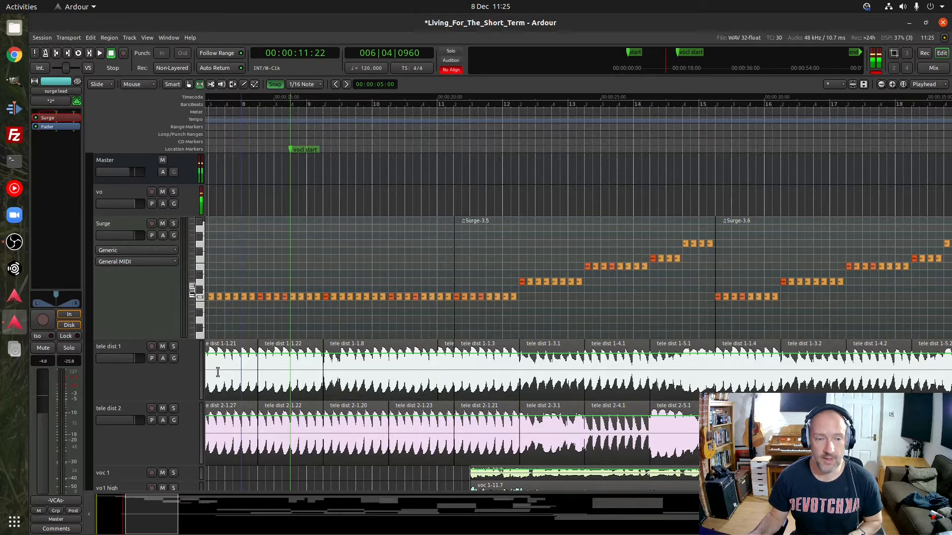
pyautogui.scroll(-2, 428, 326)
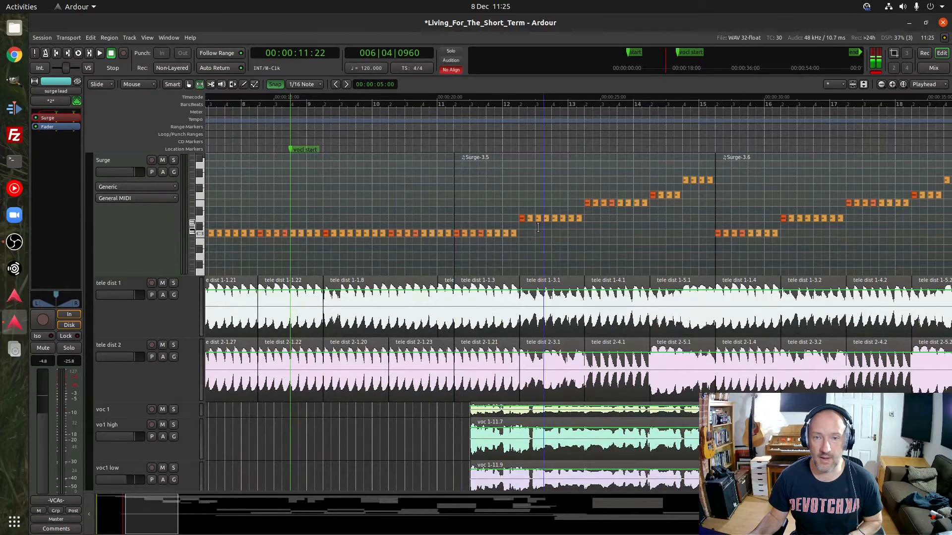
pyautogui.press('g')
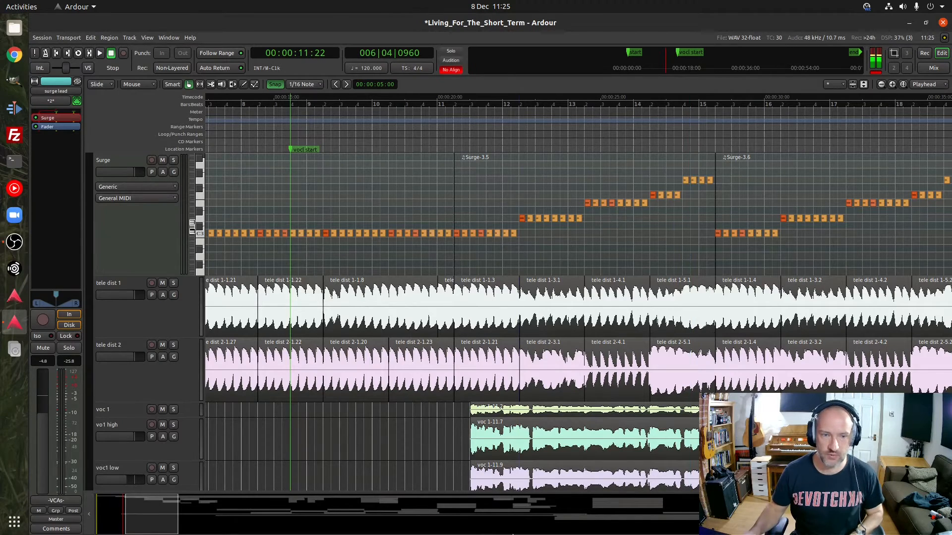
# Play the song from beat 4 of bar 10 through the first vocal sections, past bar 19, and stop
pyautogui.scroll(-3, 307, 524)
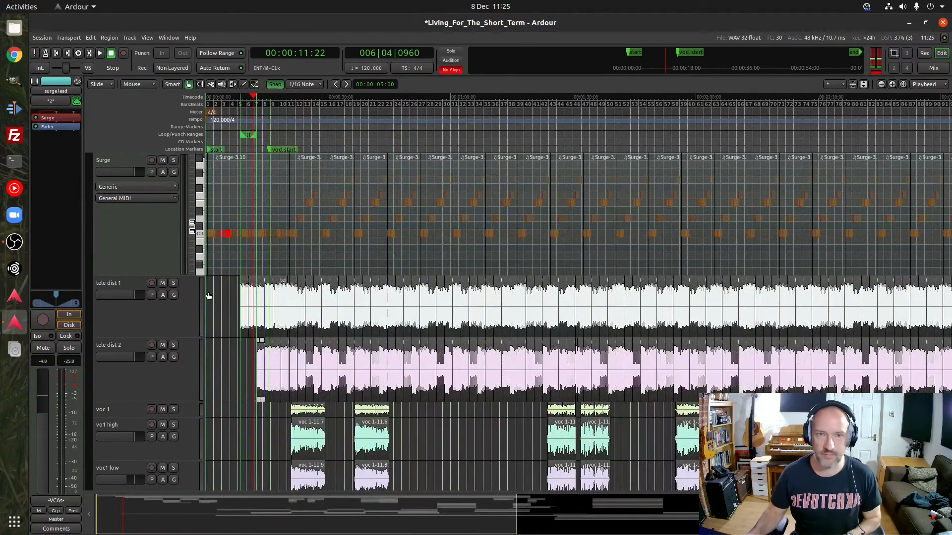
pyautogui.moveTo(396, 525); pyautogui.dragTo(321, 532)
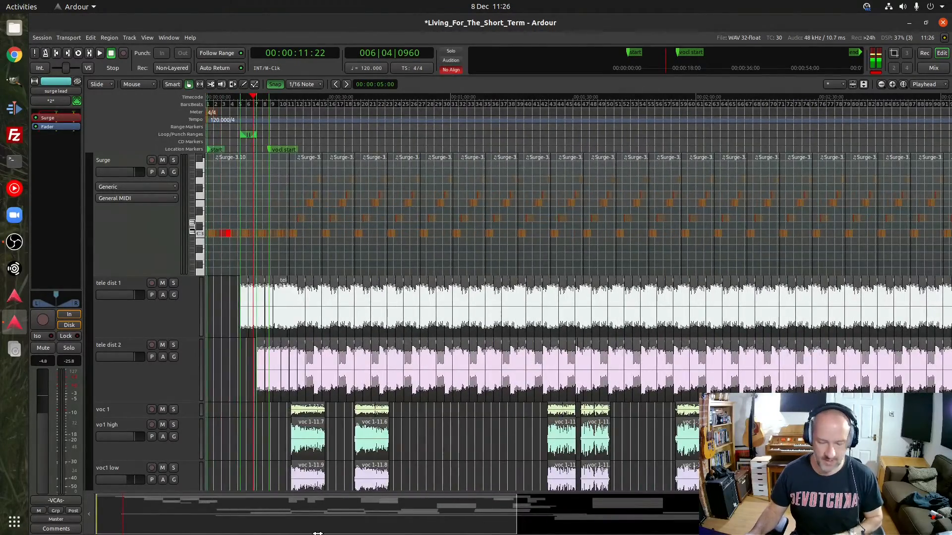
pyautogui.press('=')
pyautogui.press('=')
pyautogui.press('=')
pyautogui.press('=')
pyautogui.press('-')
pyautogui.press('-')
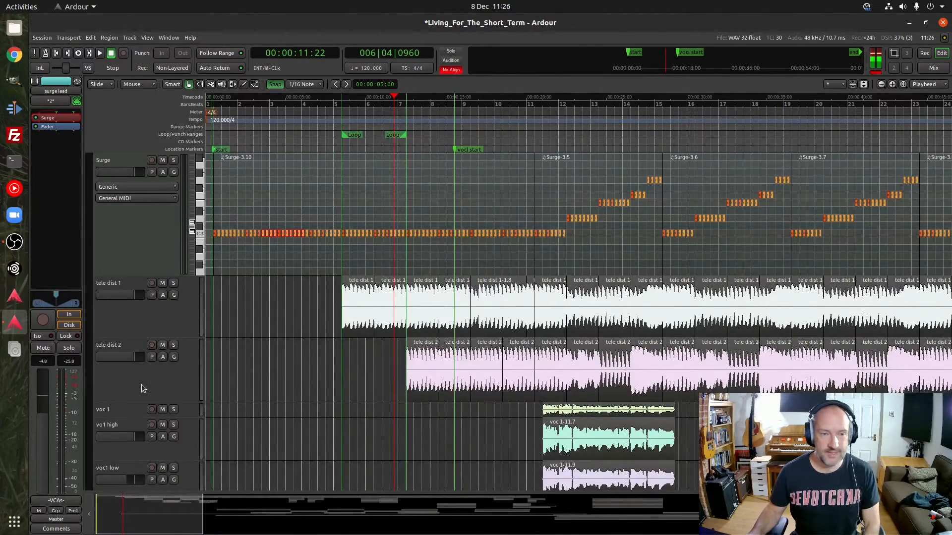
pyautogui.scroll(-4, 141, 385)
pyautogui.scroll(2, 141, 385)
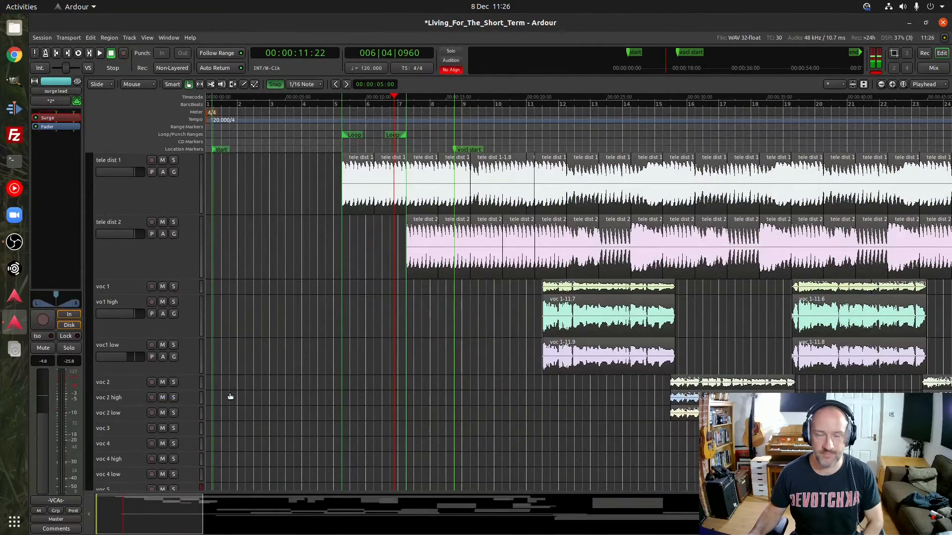
pyautogui.click(516, 102)
pyautogui.press('space')
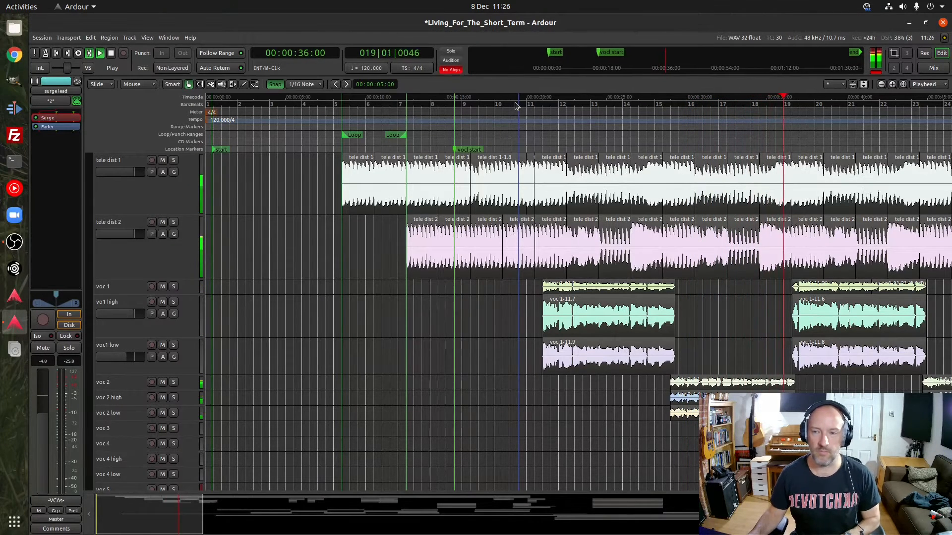
pyautogui.press('space')
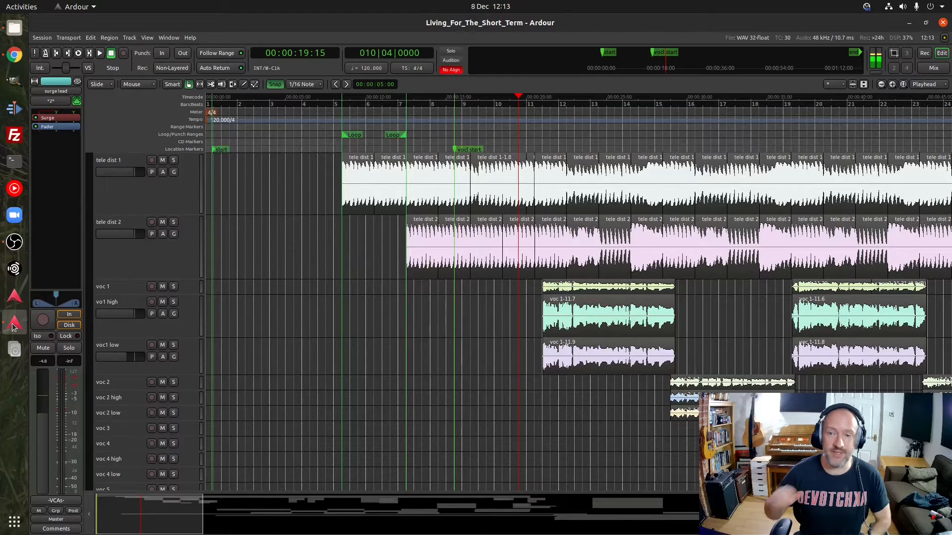
# Show the mixer and review the vocal strips from voc 1 across to voc fx
pyautogui.click(934, 69)
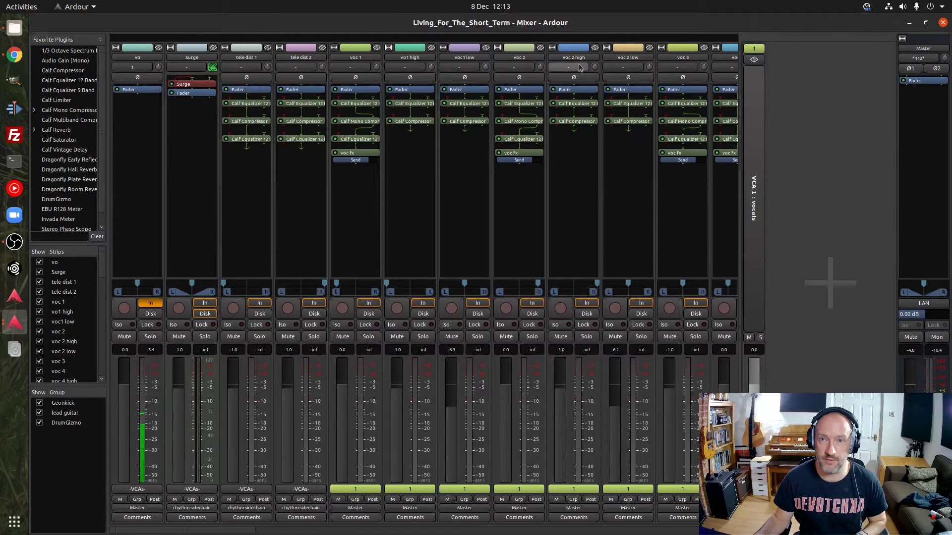
pyautogui.moveTo(246, 532); pyautogui.dragTo(332, 534)
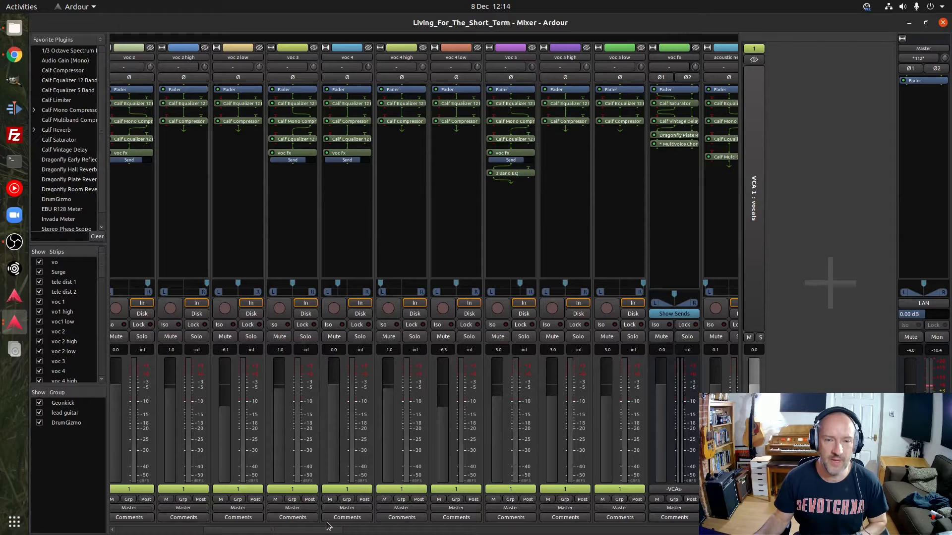
pyautogui.moveTo(325, 532); pyautogui.dragTo(251, 523)
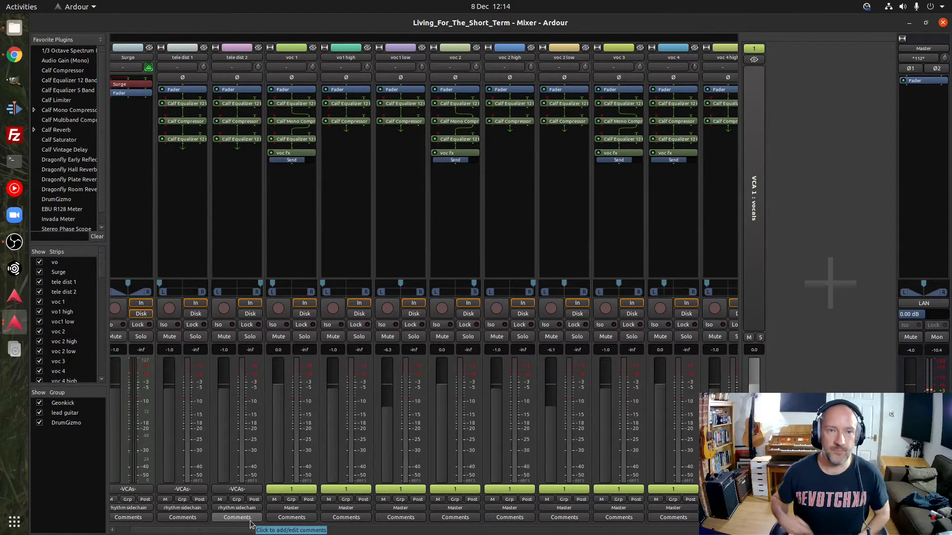
# Inspect both Calf Equalizer 12 Band plugins on voc 1, before and after the compressor, closing each one
pyautogui.click(294, 104)
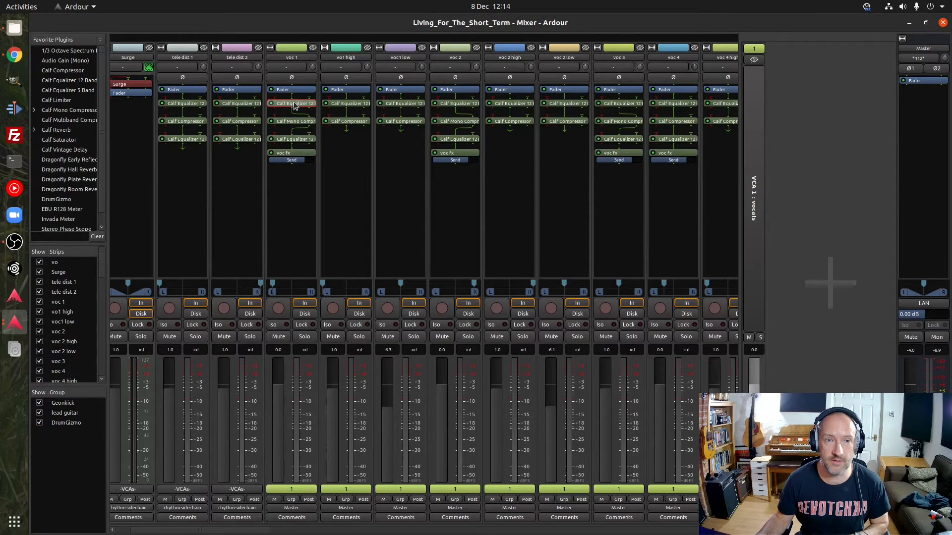
pyautogui.doubleClick(294, 104)
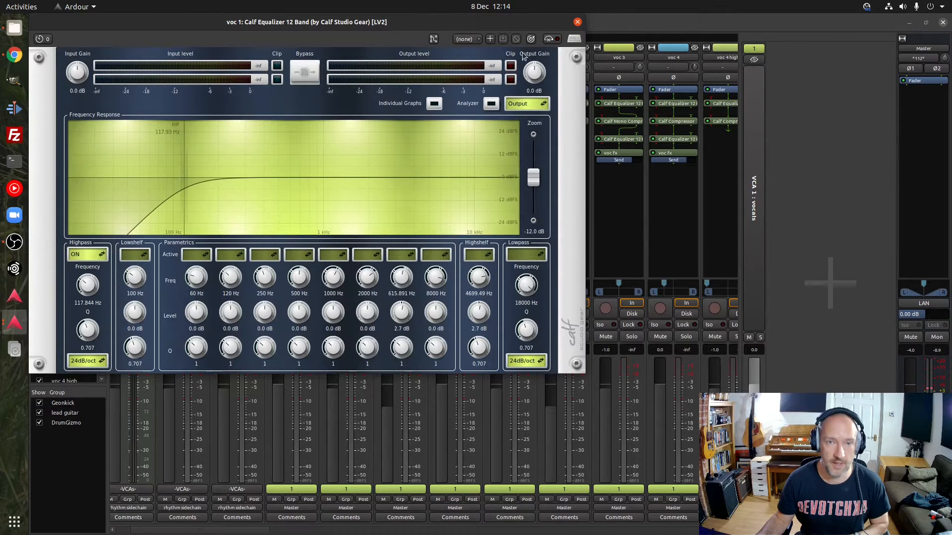
pyautogui.click(577, 23)
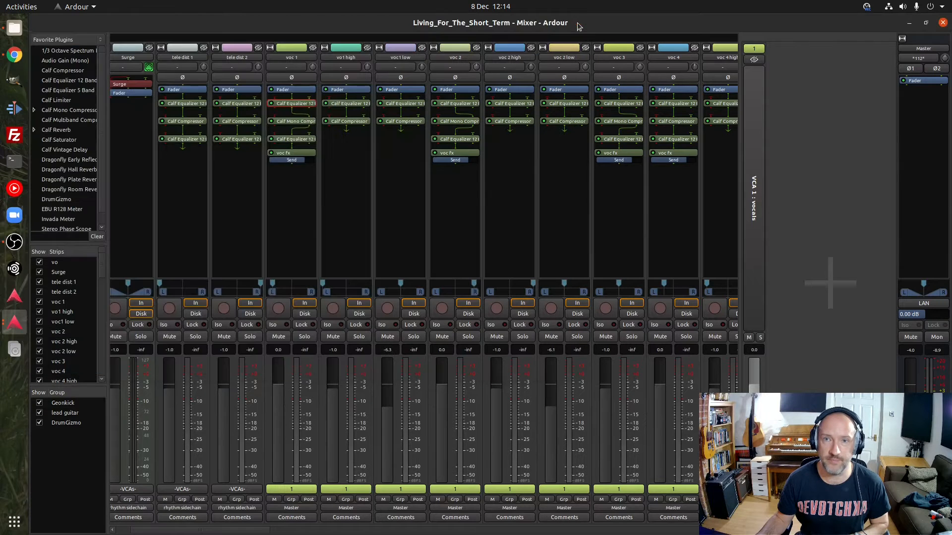
pyautogui.click(296, 140)
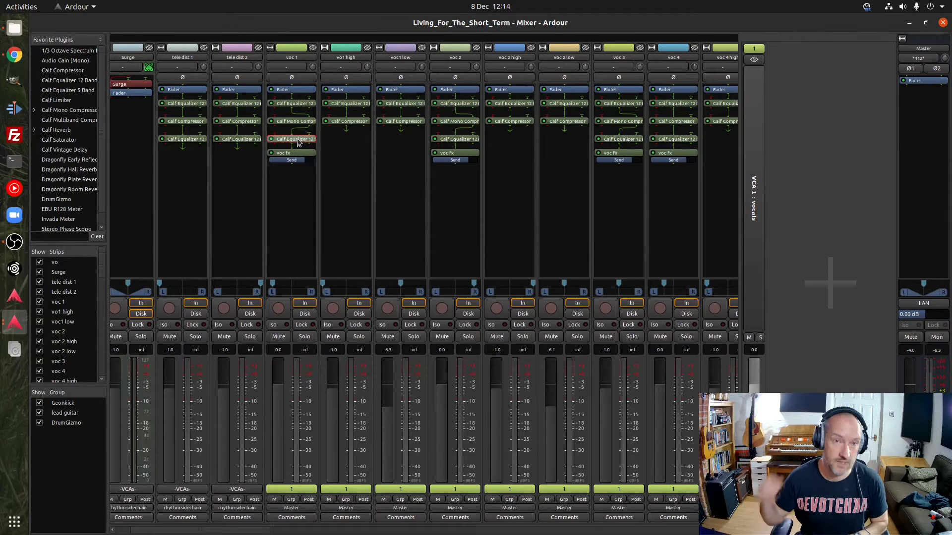
pyautogui.doubleClick(297, 143)
pyautogui.doubleClick(248, 167)
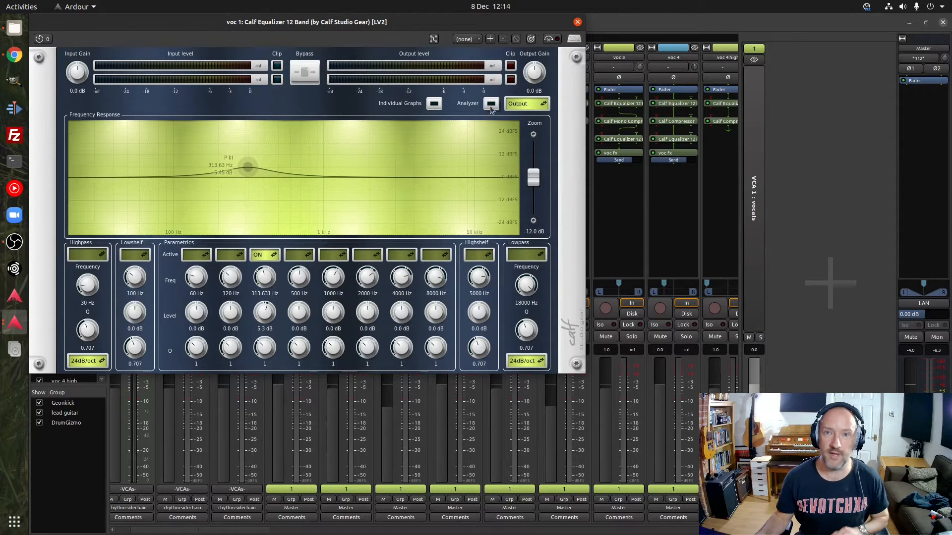
pyautogui.click(577, 22)
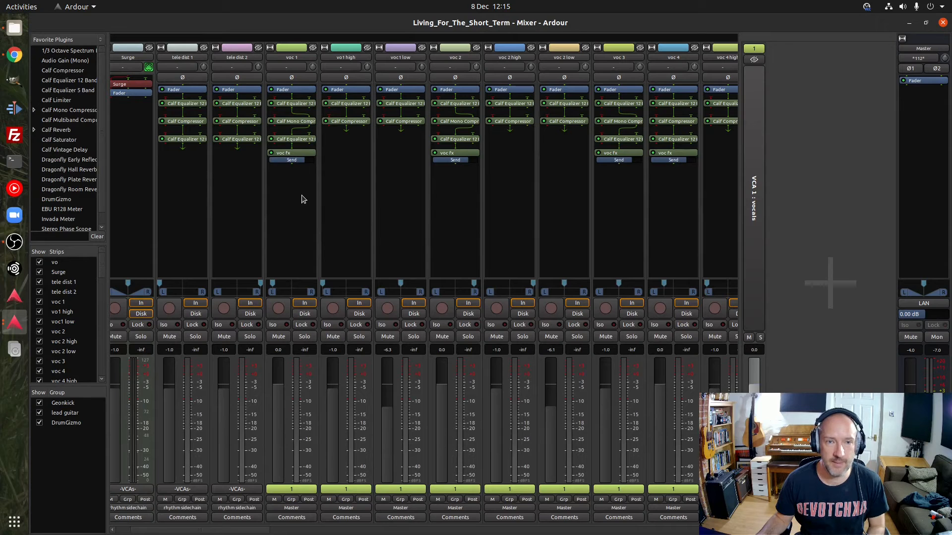
# Look at the New Aux Send option for voc 1, examine the voc fx bus strip, and return to the editor
pyautogui.rightClick(288, 191)
pyautogui.moveTo(288, 192)
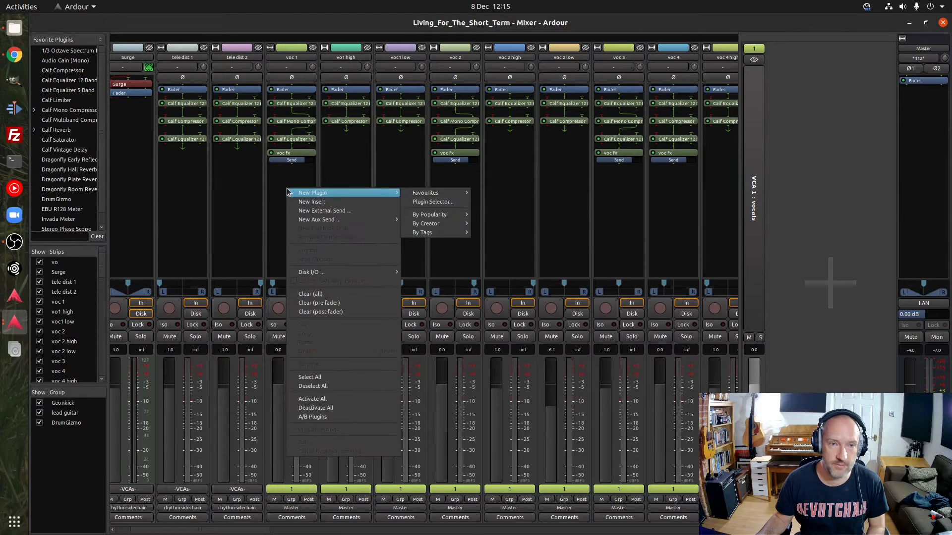
pyautogui.moveTo(370, 221)
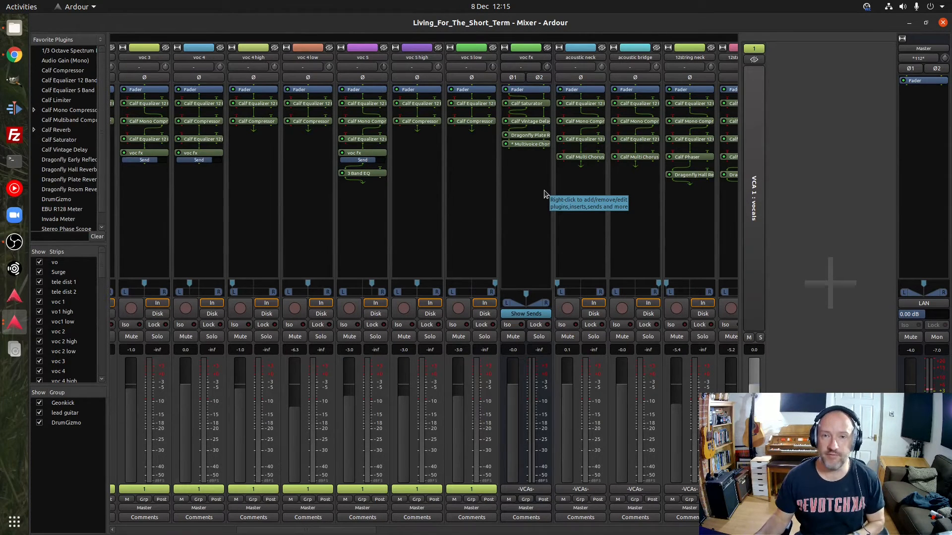
pyautogui.click(943, 23)
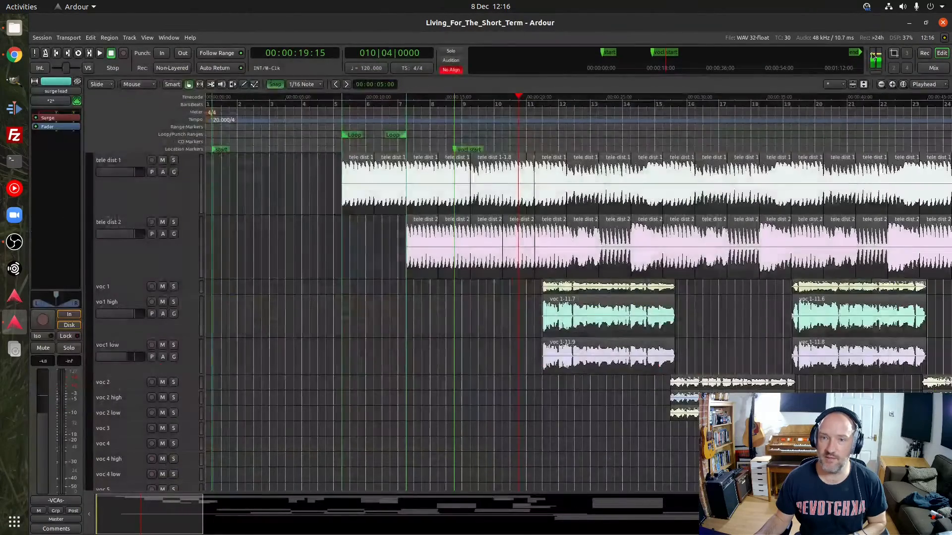
# Solo the voc 1 track
pyautogui.click(173, 287)
pyautogui.scroll(-1, 179, 367)
pyautogui.scroll(1, 178, 367)
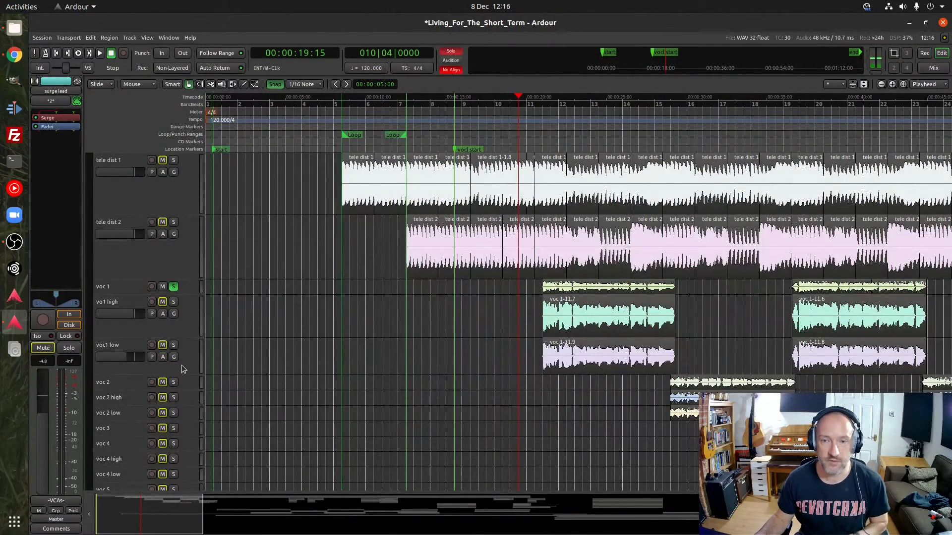
# Place the playhead at beat 2 of bar 11 and increase the voc 1 track's height
pyautogui.click(541, 103)
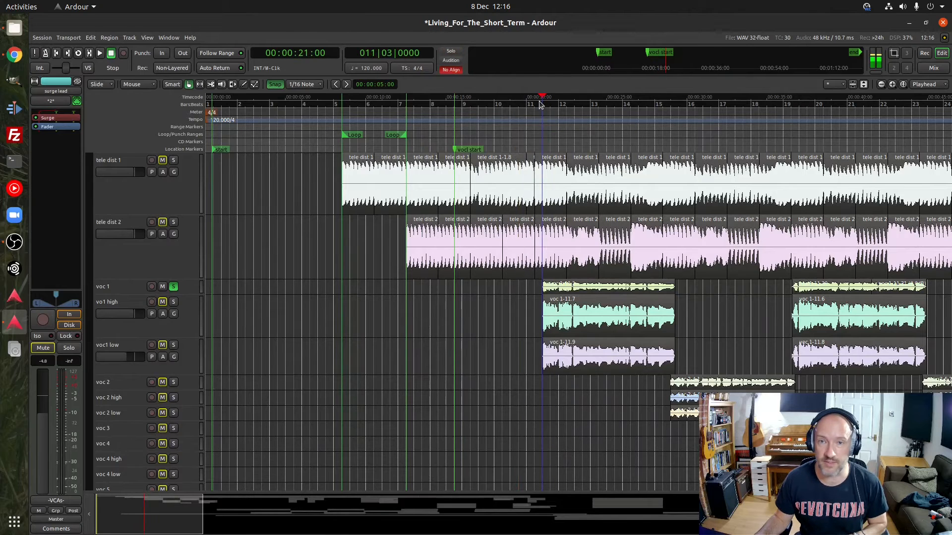
pyautogui.click(535, 103)
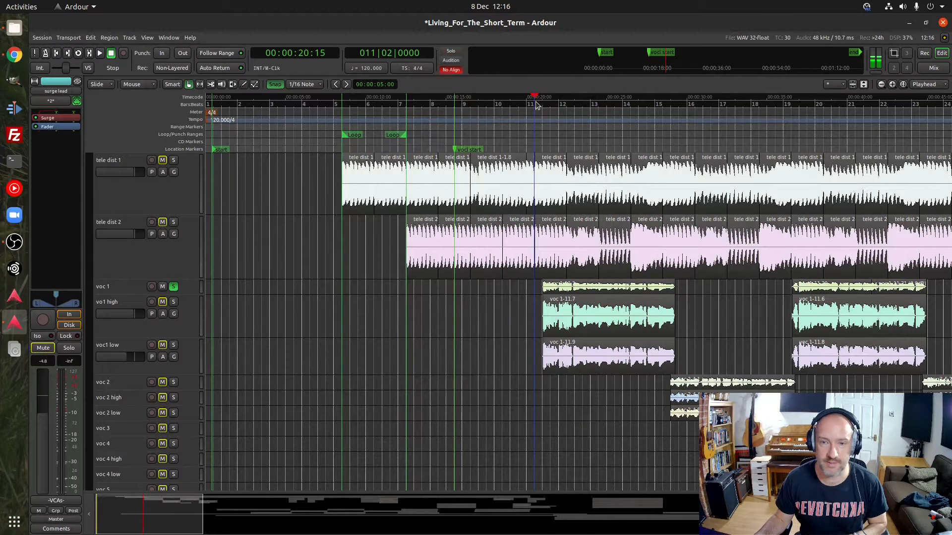
pyautogui.moveTo(196, 296); pyautogui.dragTo(194, 317)
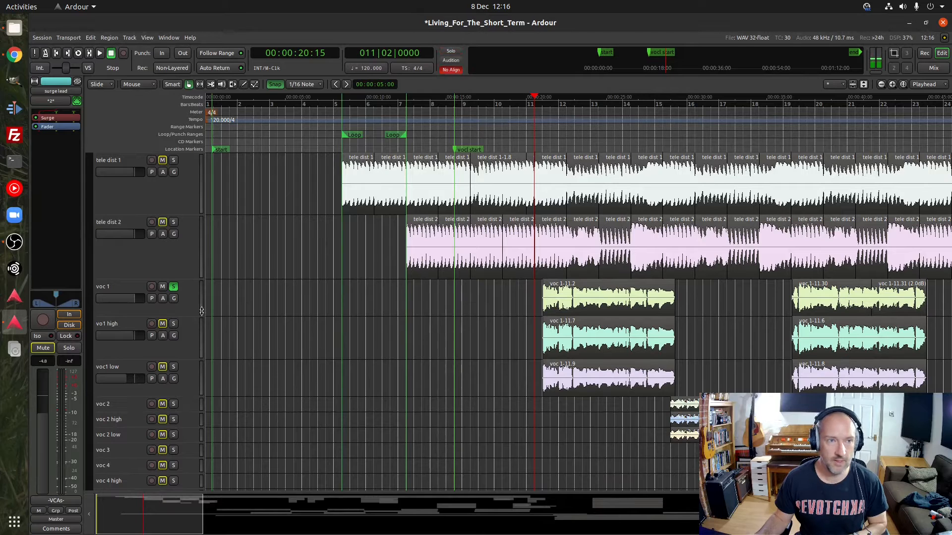
# Select the voc 1 track and play its first phrase from bar 11 three times, stopping after each pass
pyautogui.click(192, 307)
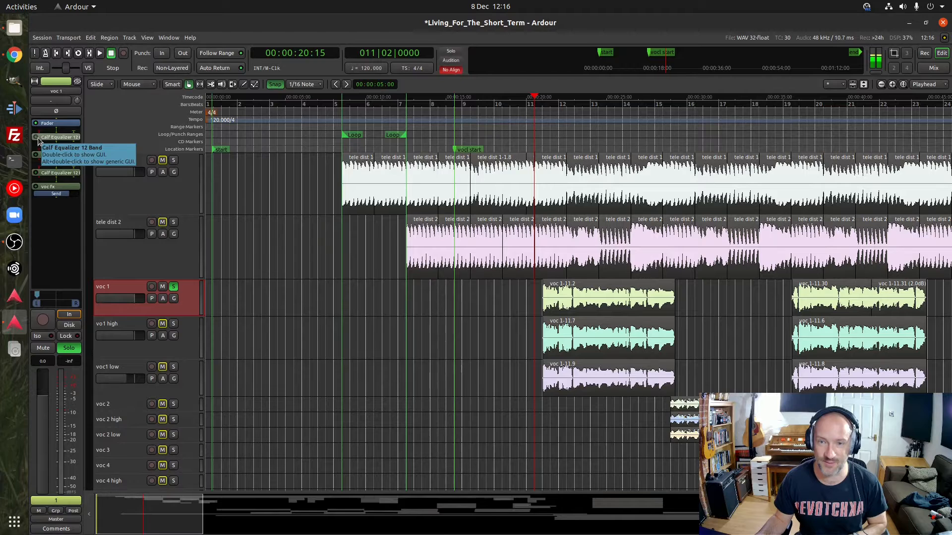
pyautogui.press('space')
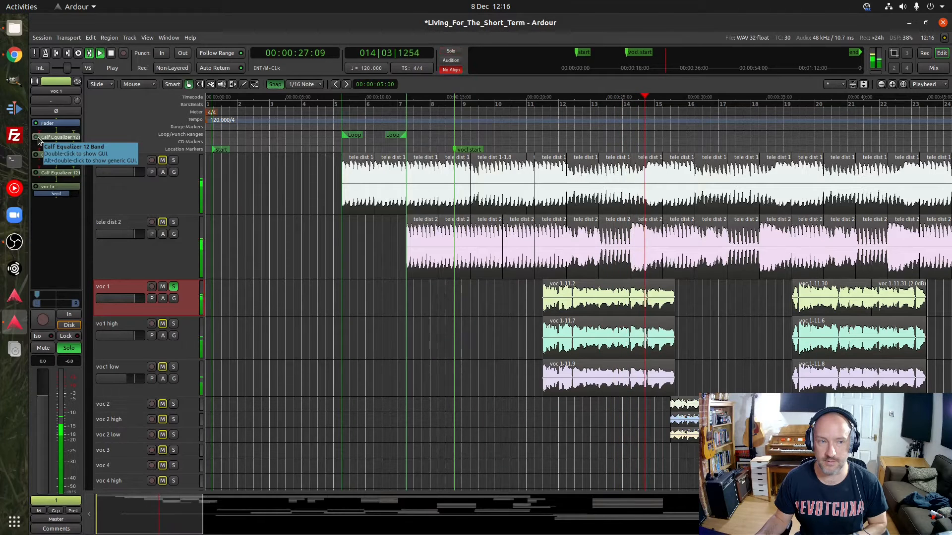
pyautogui.press('space')
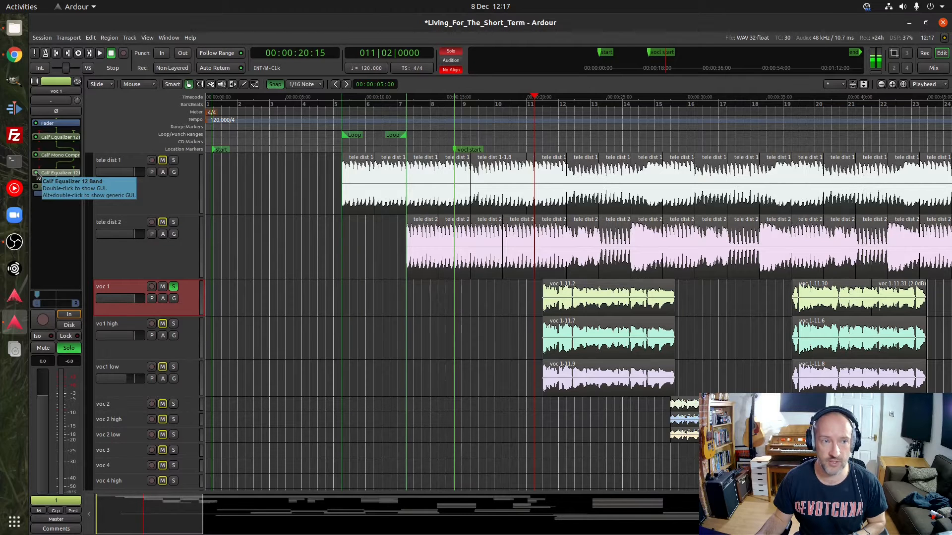
pyautogui.press('space')
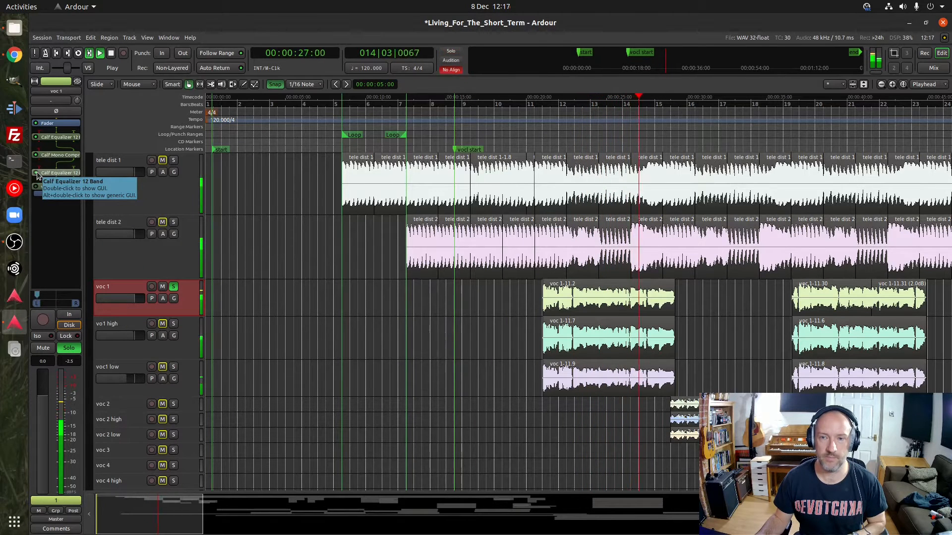
pyautogui.press('space')
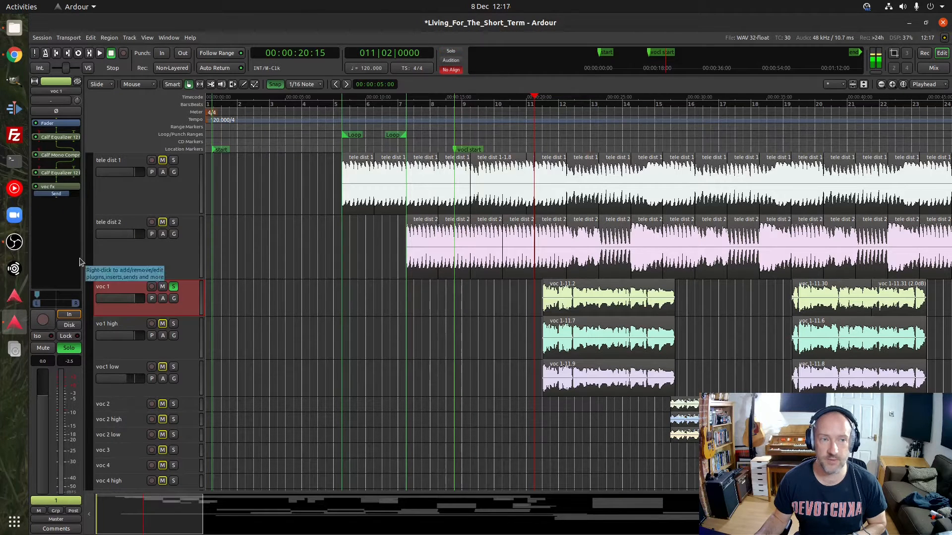
pyautogui.press('space')
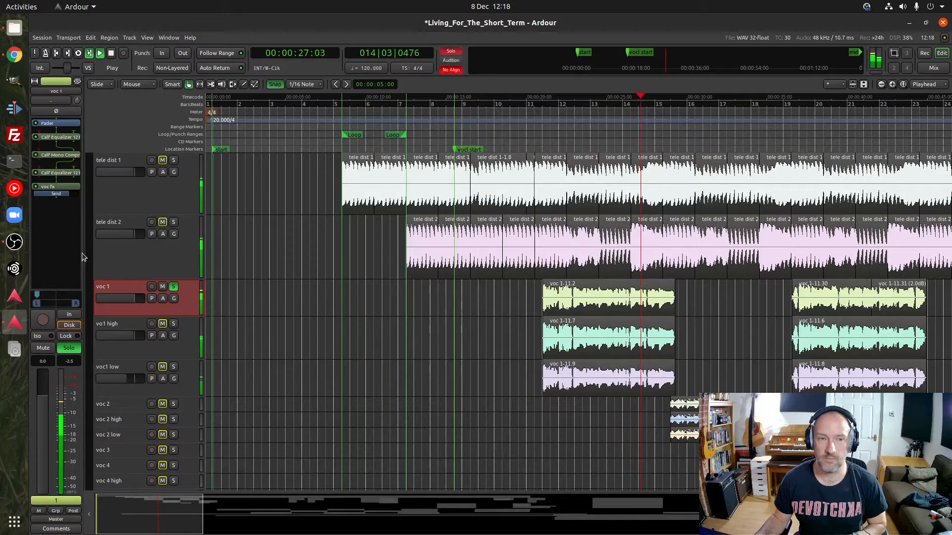
pyautogui.press('space')
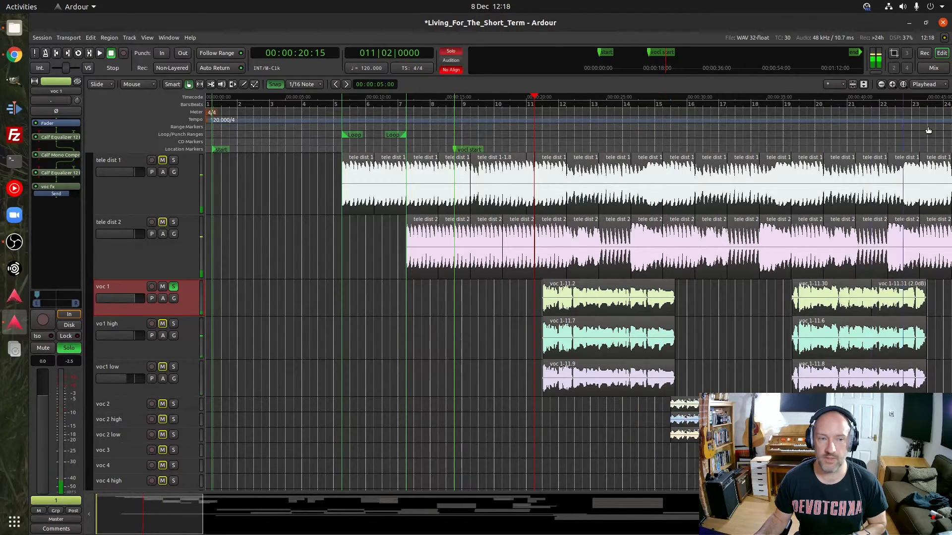
# Find the voc fx bus in the mixer and inspect its Calf Saturator settings, closing the plugin window when done
pyautogui.click(943, 70)
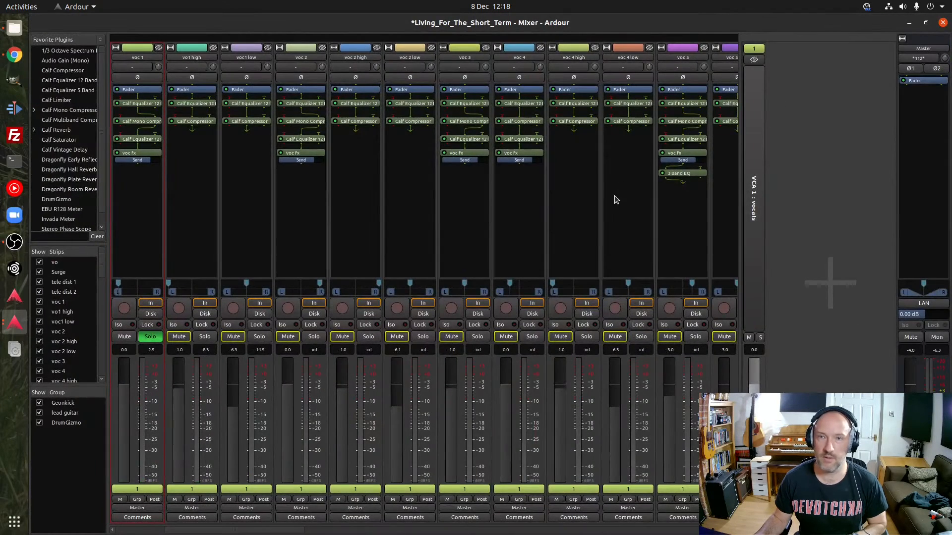
pyautogui.hscroll(5, 229, 530)
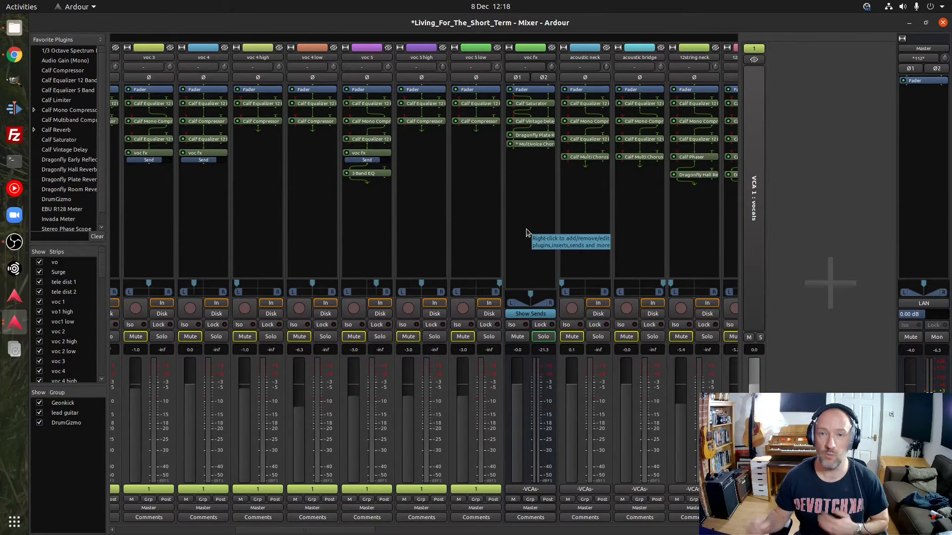
pyautogui.doubleClick(537, 105)
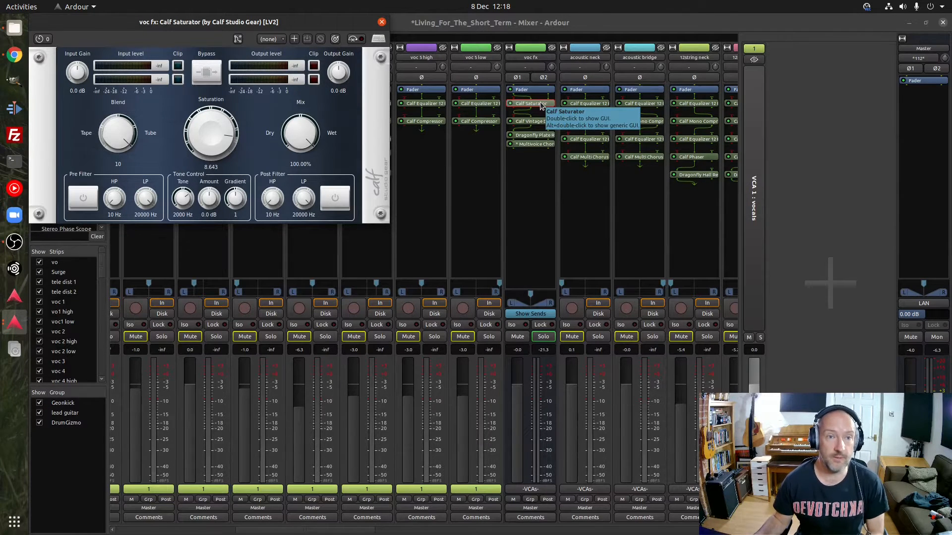
pyautogui.moveTo(254, 23); pyautogui.dragTo(345, 52)
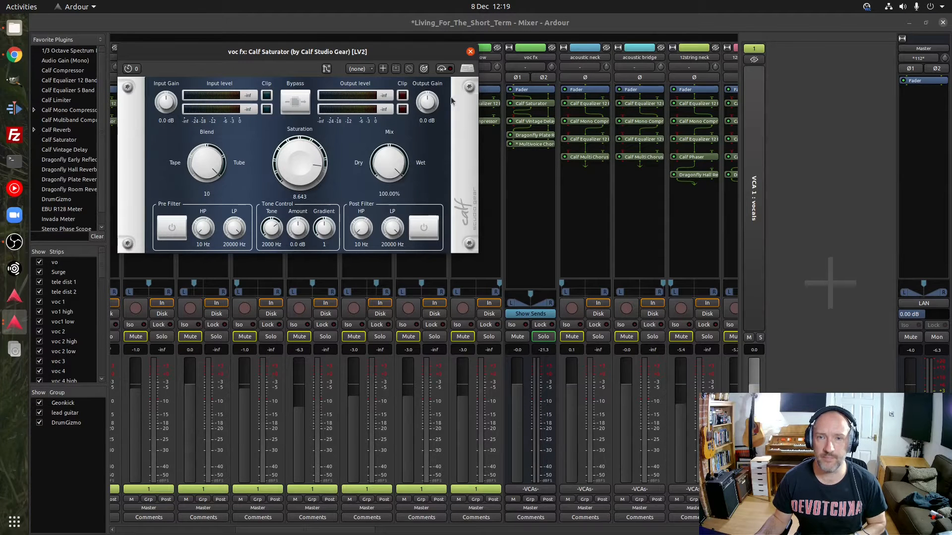
pyautogui.click(470, 52)
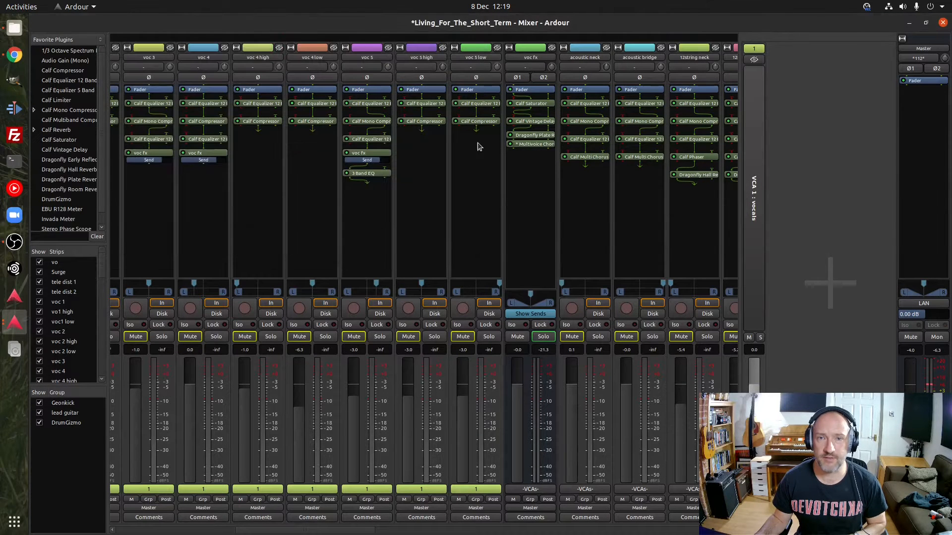
# Inspect the Calf Vintage Delay and the Dragonfly Plate Reverb on the voc fx bus, closing each one
pyautogui.doubleClick(526, 122)
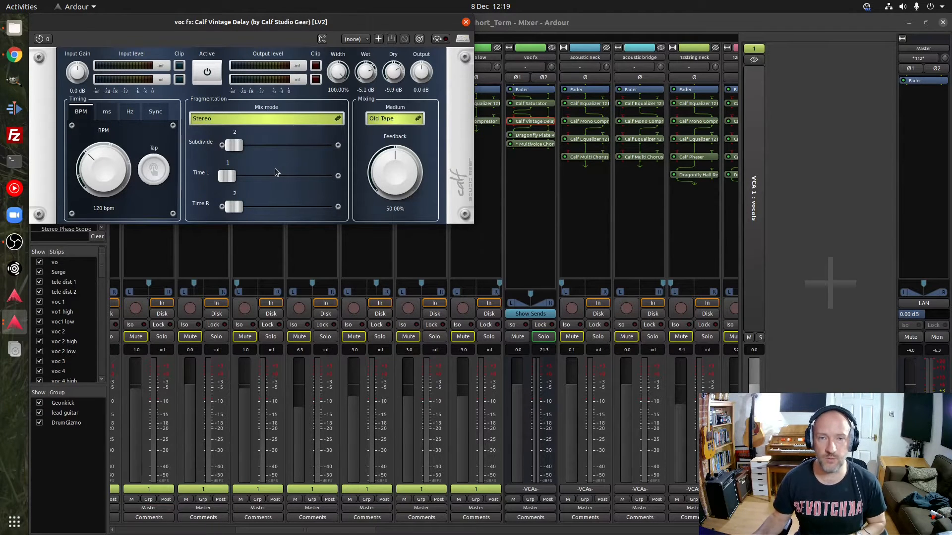
pyautogui.click(465, 22)
pyautogui.click(529, 136)
pyautogui.doubleClick(528, 137)
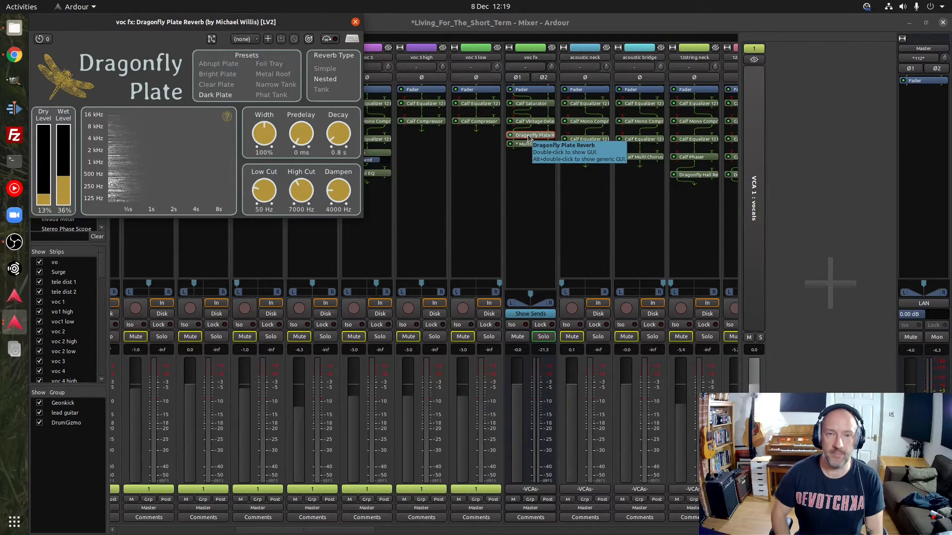
pyautogui.click(355, 22)
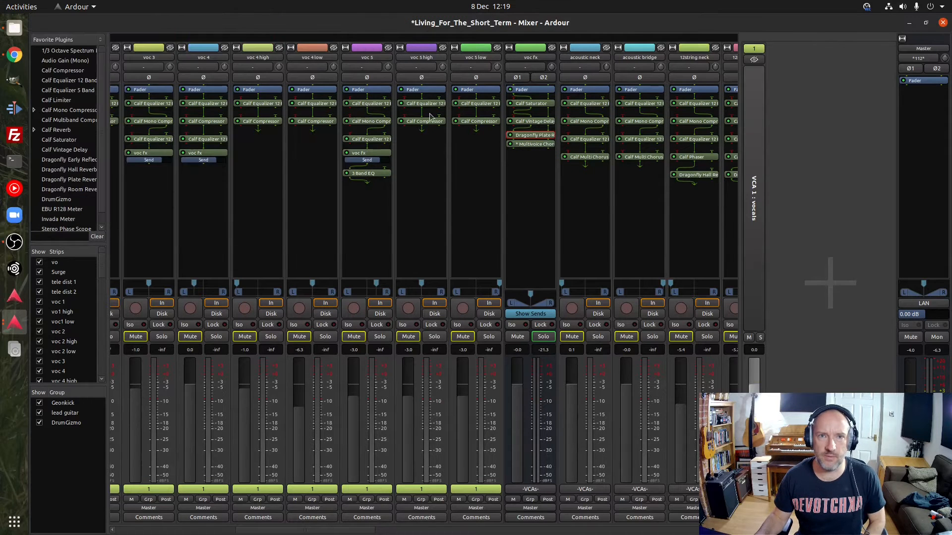
# Search the Plugin Selector for "dragon" from the voc fx bus and close it without adding a plugin
pyautogui.rightClick(519, 164)
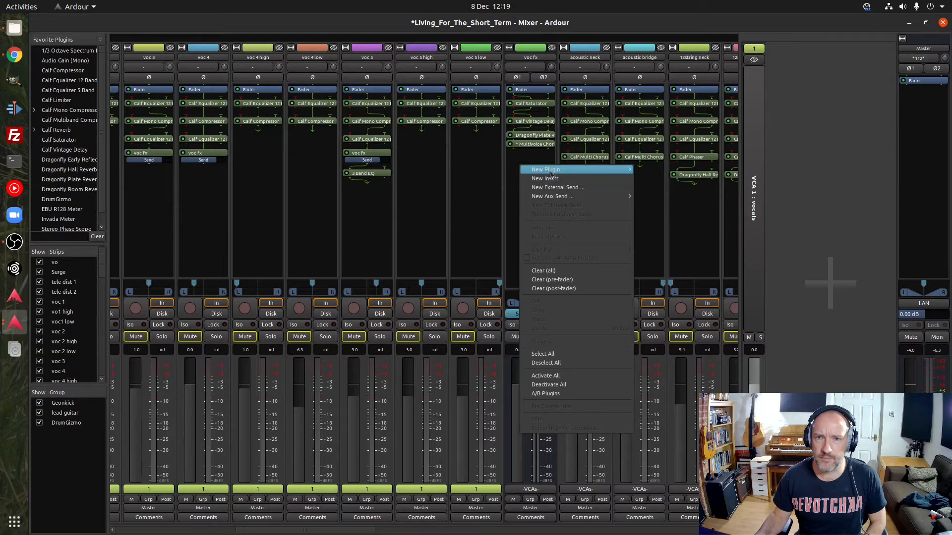
pyautogui.moveTo(553, 172)
pyautogui.click(671, 180)
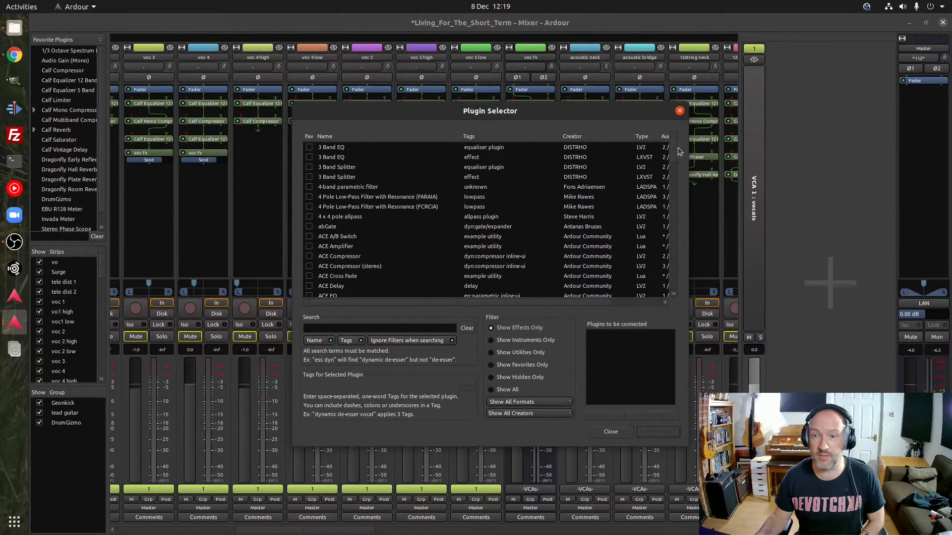
pyautogui.moveTo(676, 147)
pyautogui.mouseDown()
pyautogui.moveTo(687, 269)
pyautogui.moveTo(676, 144)
pyautogui.mouseUp()
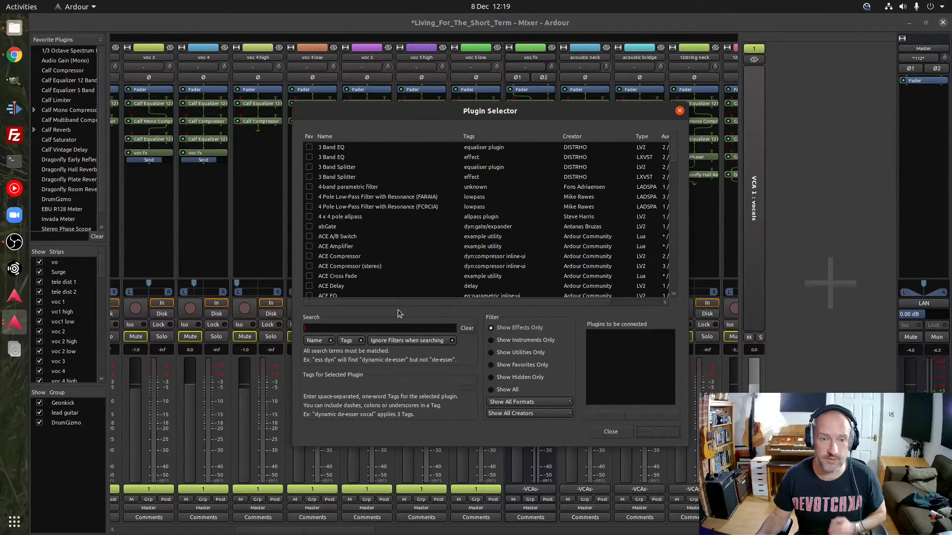
pyautogui.write('dragon')
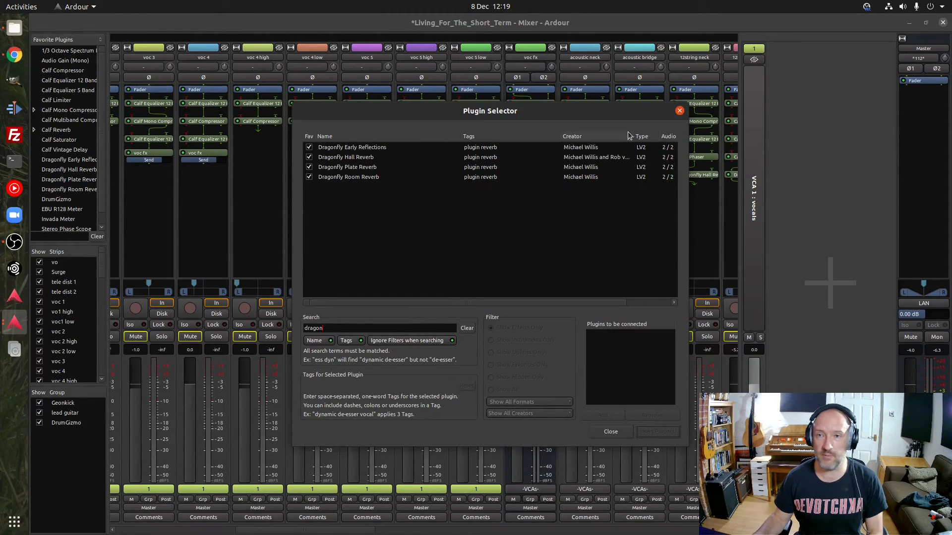
pyautogui.click(680, 111)
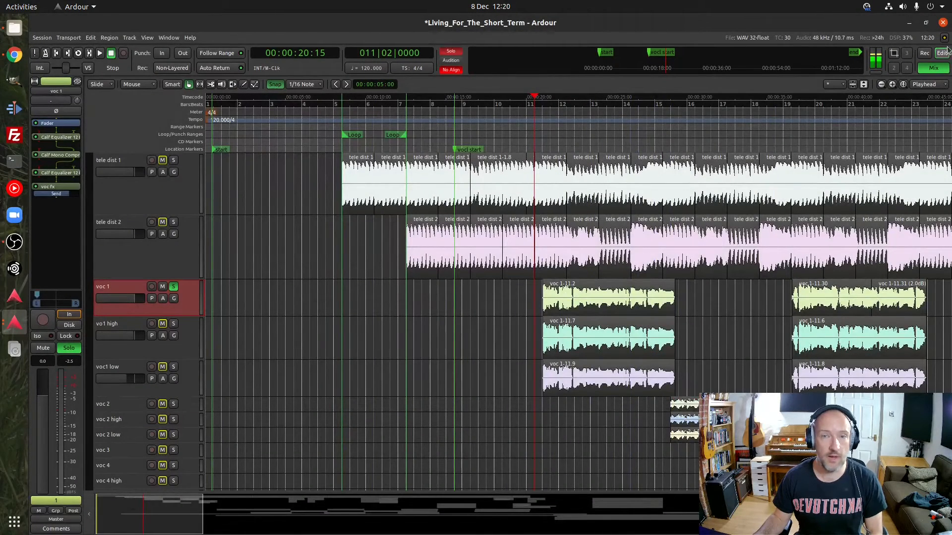
# Inspect the Dragonfly Plate Reverb and Multivoice Chorus on the voc fx bus, and return to the editor
pyautogui.click(937, 68)
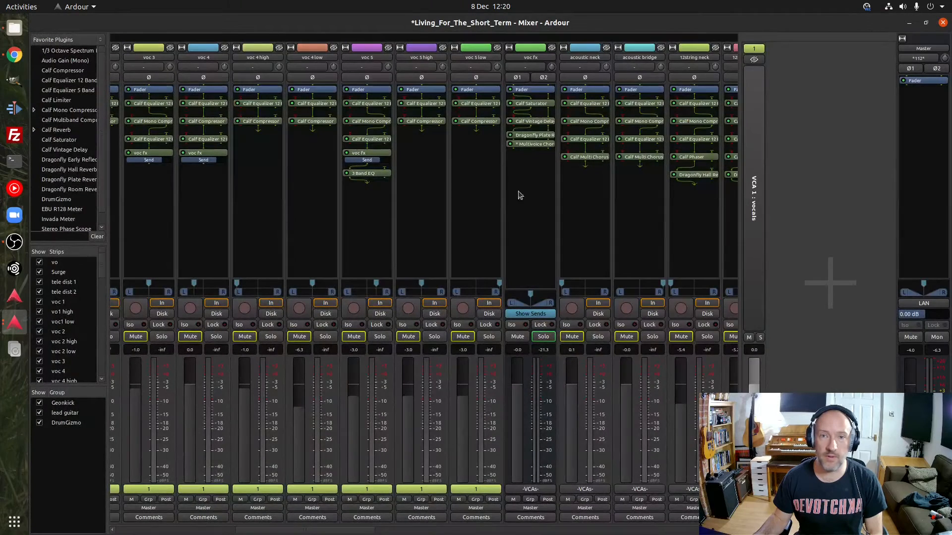
pyautogui.click(533, 135)
pyautogui.doubleClick(534, 136)
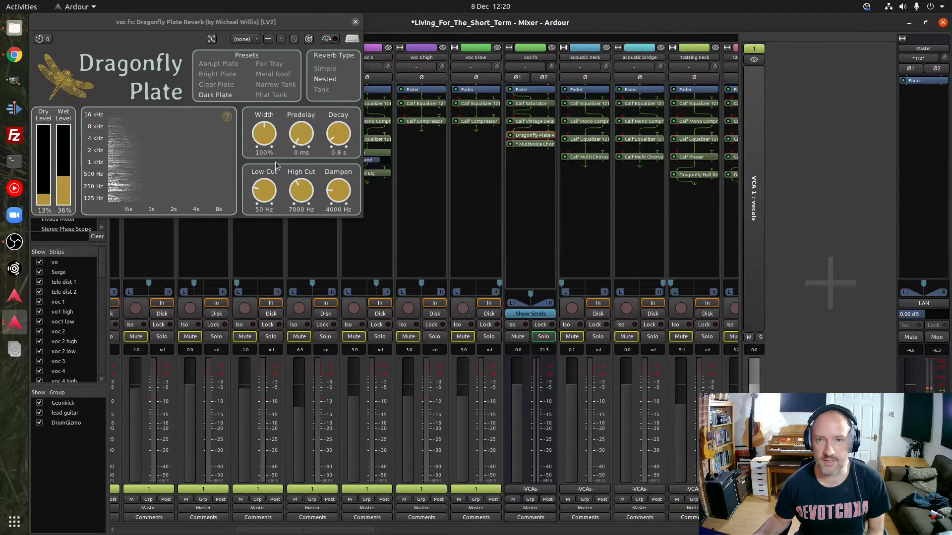
pyautogui.click(355, 22)
pyautogui.doubleClick(534, 144)
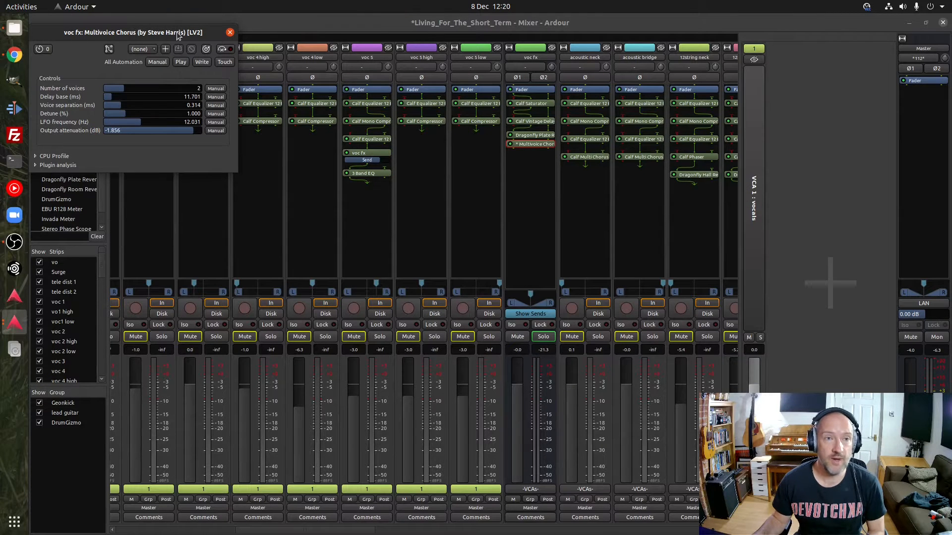
pyautogui.moveTo(176, 32); pyautogui.dragTo(356, 69)
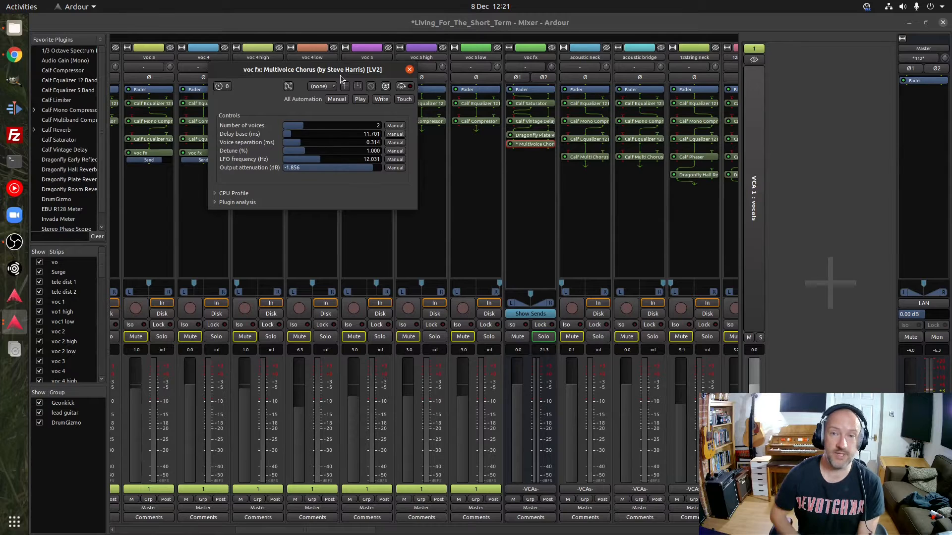
pyautogui.click(410, 70)
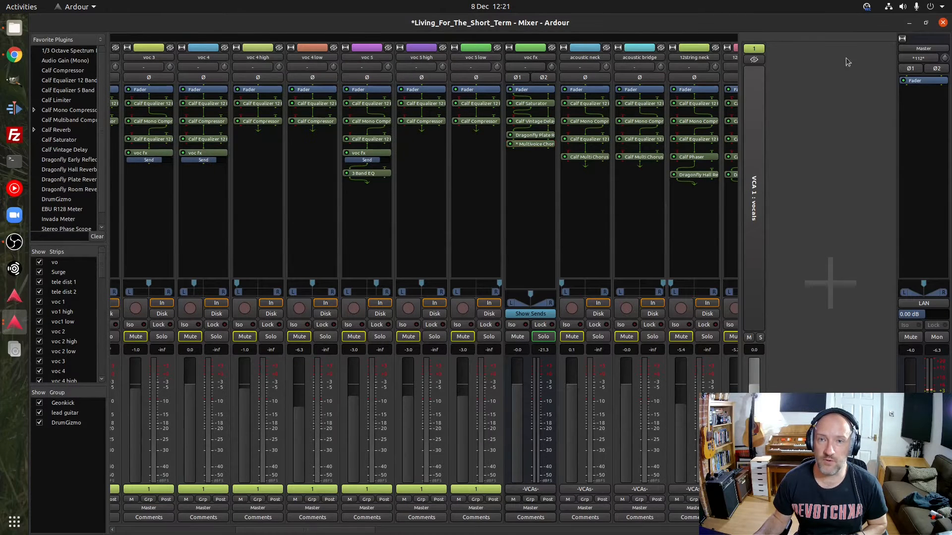
pyautogui.click(943, 23)
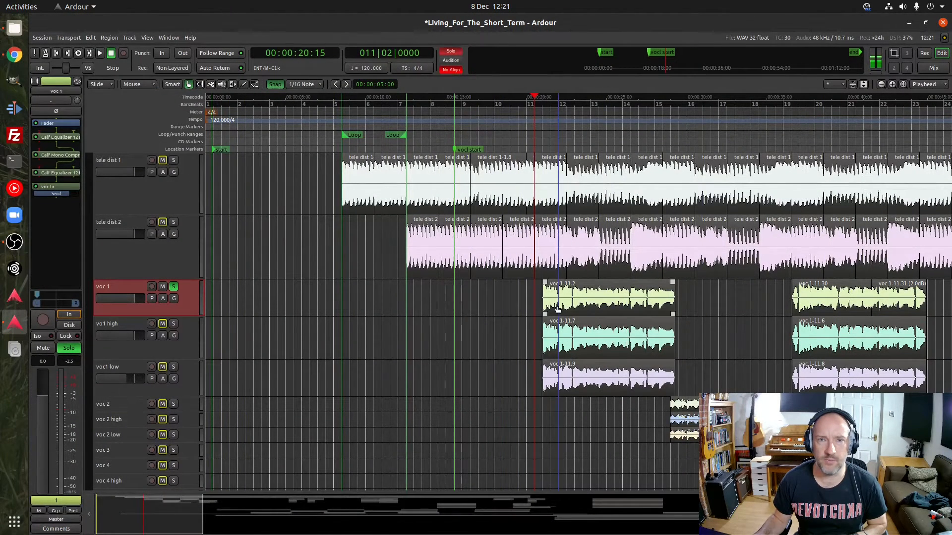
# Loop playback over the first voc 1 region, voc 1-11.2
pyautogui.click(568, 299)
pyautogui.rightClick(569, 300)
pyautogui.moveTo(571, 301)
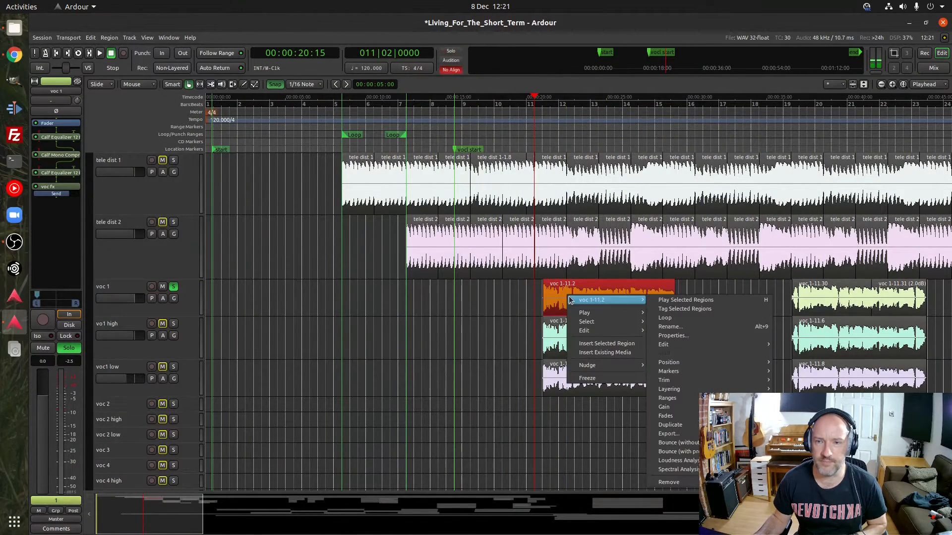
pyautogui.click(665, 319)
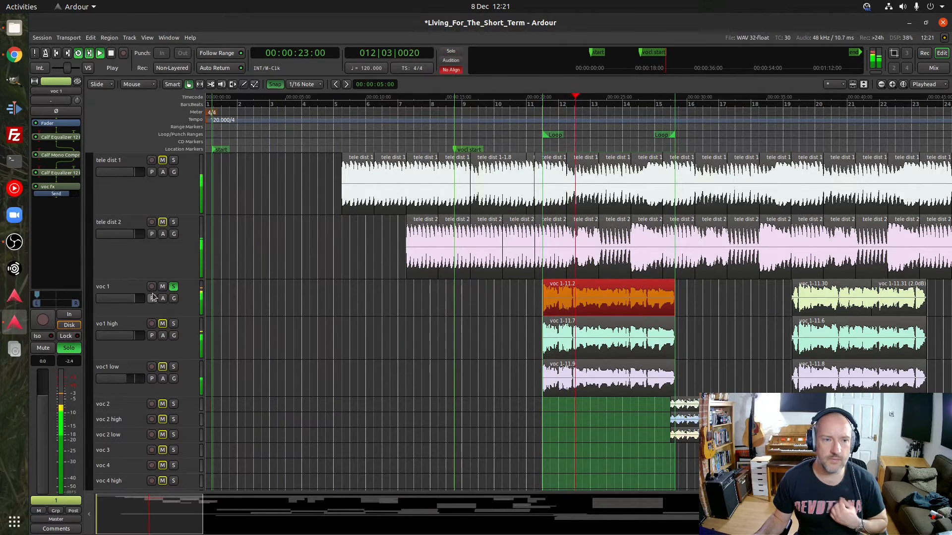
# Select the voc fx bus in the editor's track list while the loop plays
pyautogui.scroll(-3, 152, 294)
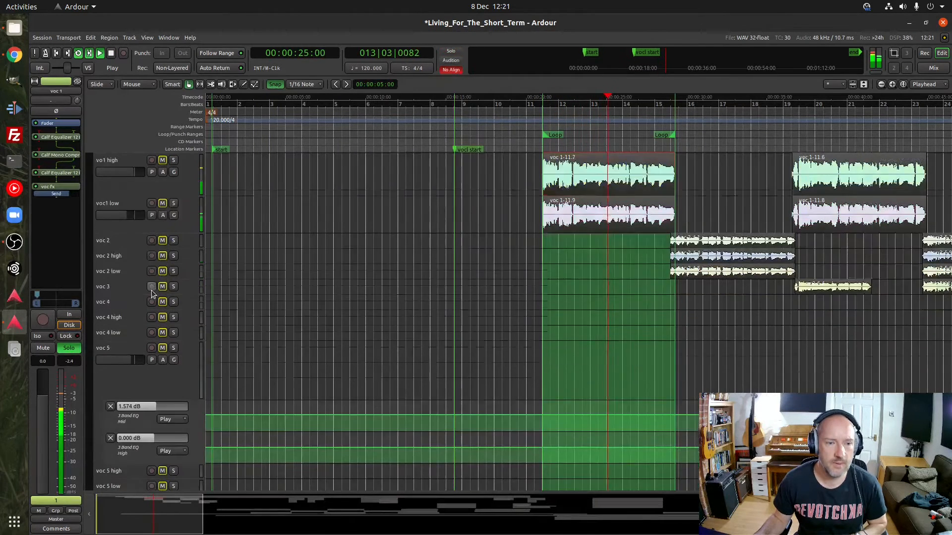
pyautogui.scroll(-1, 151, 293)
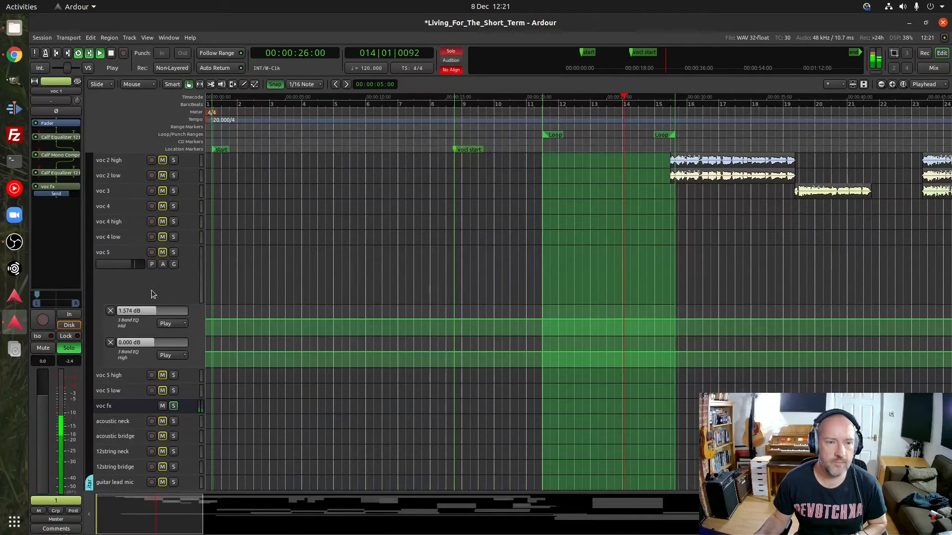
pyautogui.click(132, 407)
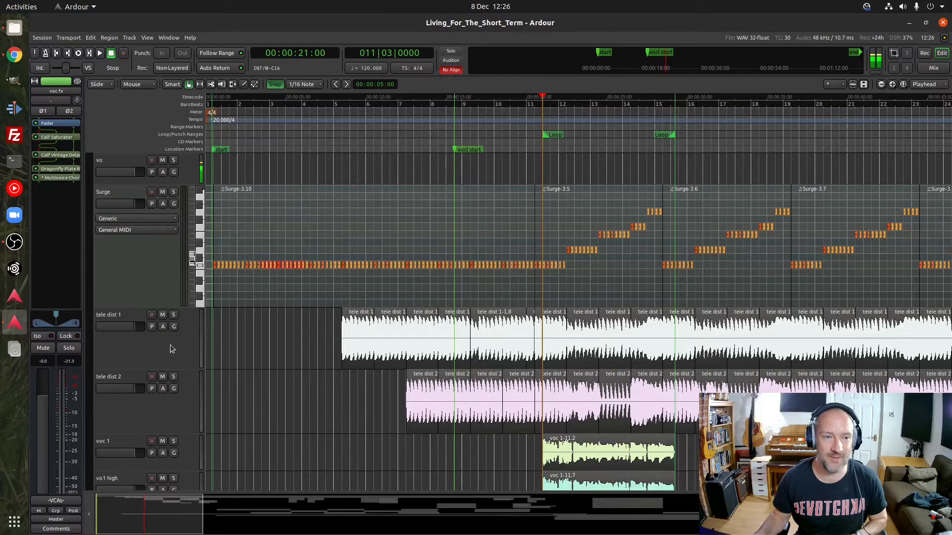
# Play the loop with voc 1 soloed, turn the solo off again and stop playback
pyautogui.scroll(-5, 170, 349)
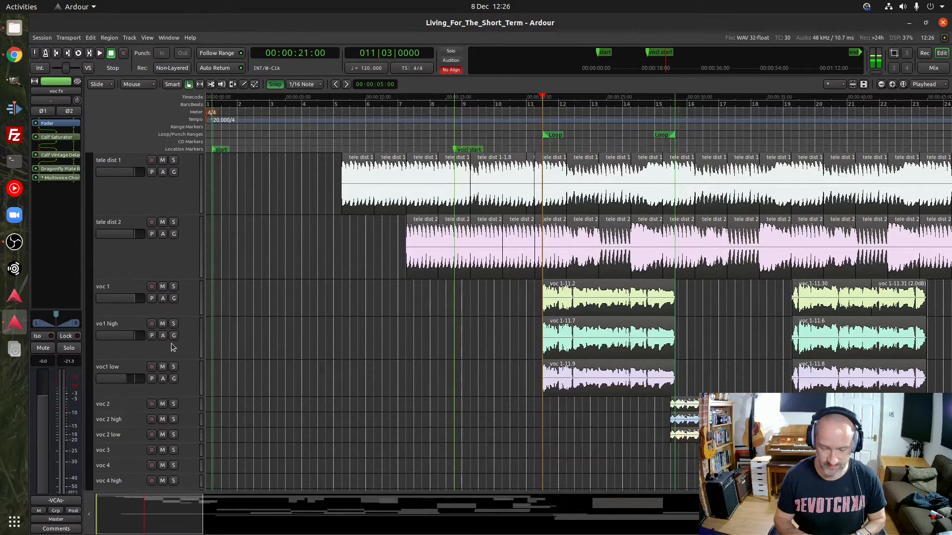
pyautogui.press('l')
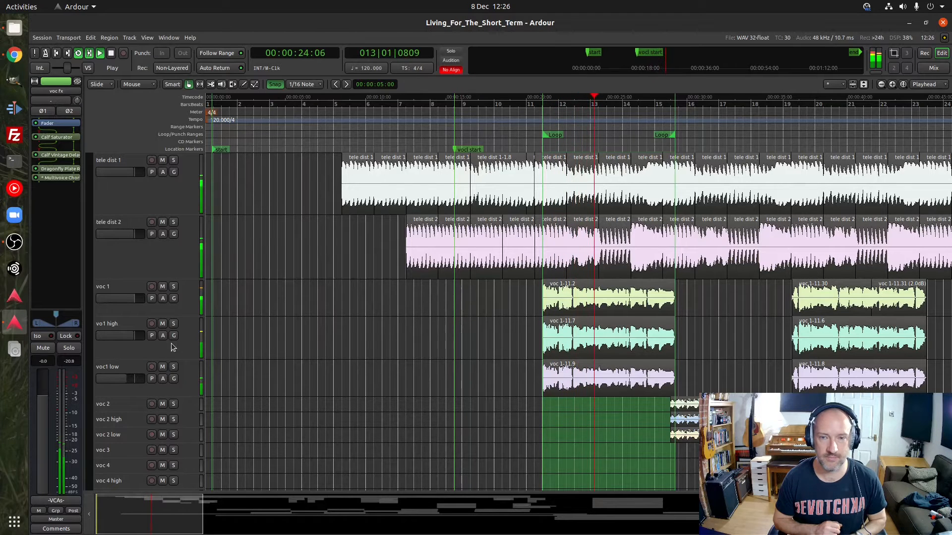
pyautogui.click(173, 288)
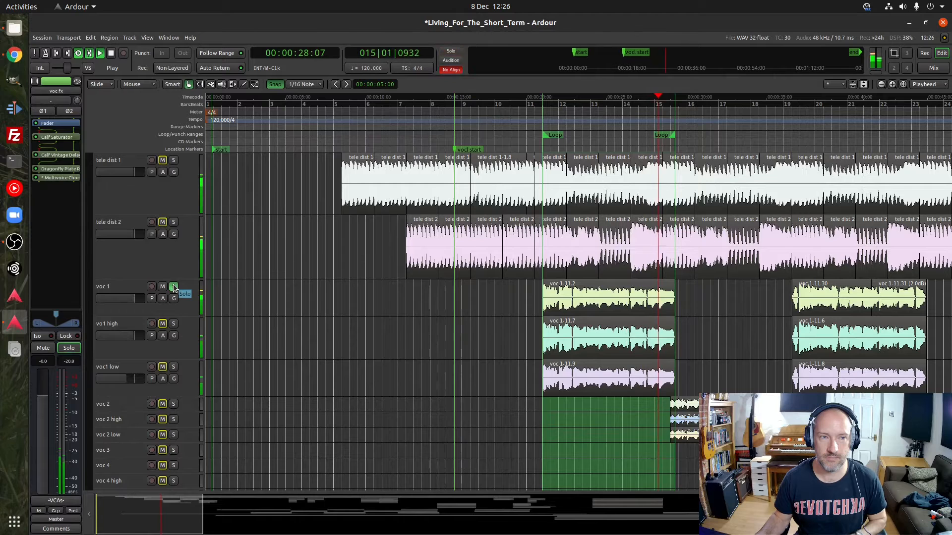
pyautogui.click(174, 287)
pyautogui.press('space')
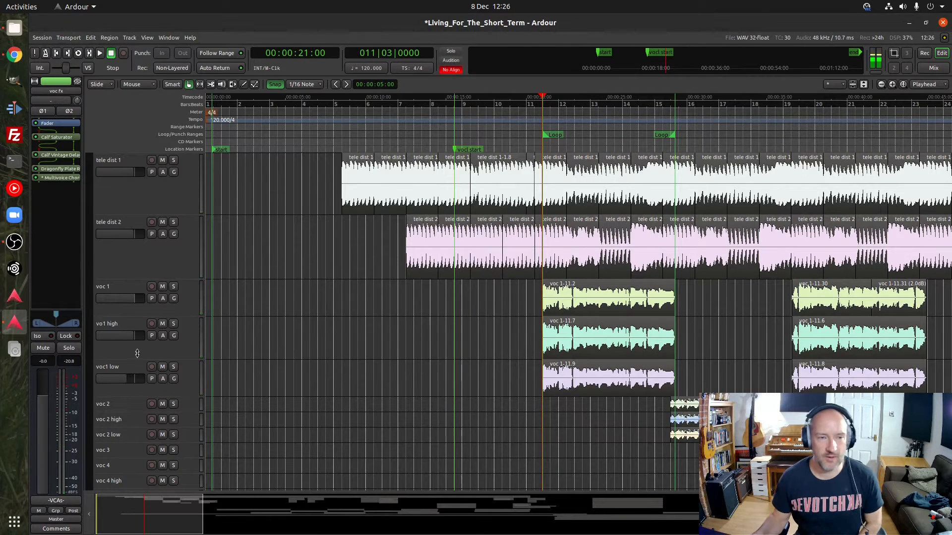
# Show the channel strips of the vo1 high, voc1 low and voc 1 tracks in turn
pyautogui.click(121, 326)
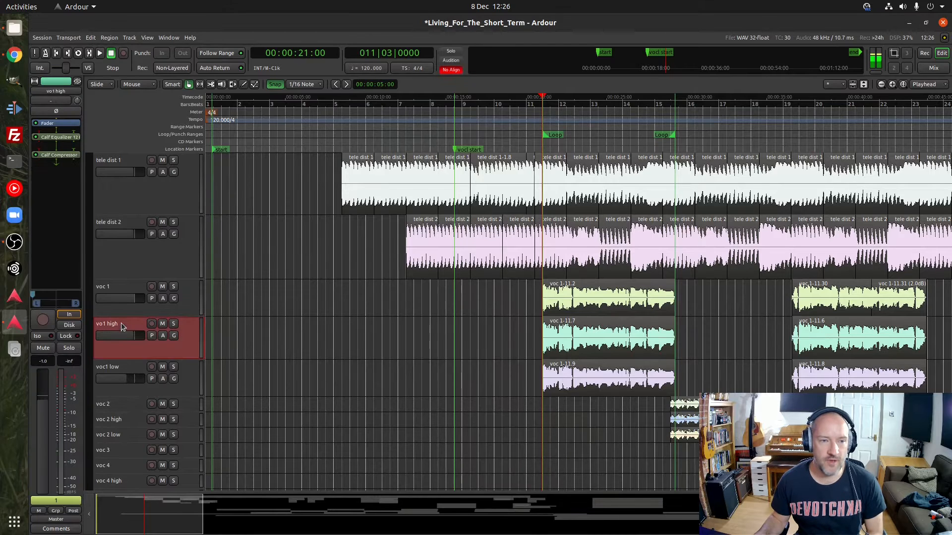
pyautogui.click(125, 371)
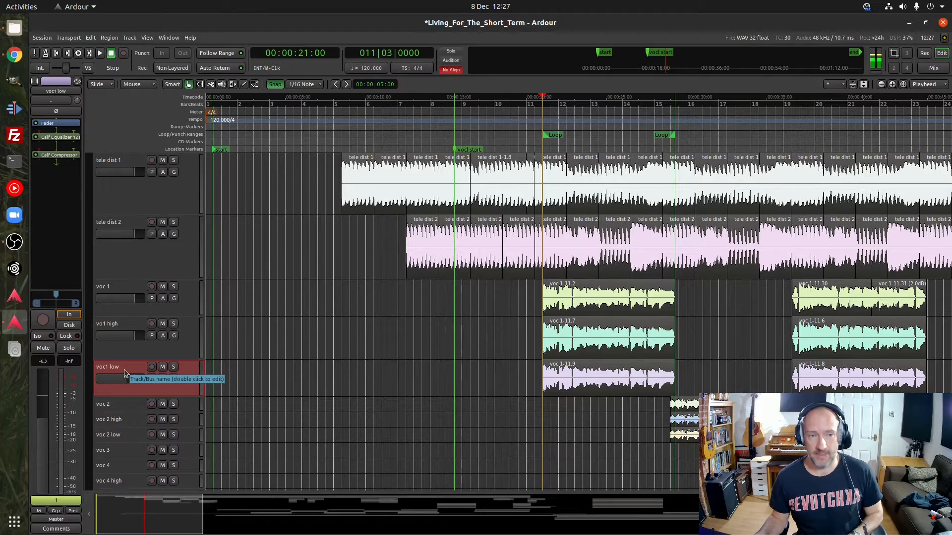
pyautogui.click(188, 295)
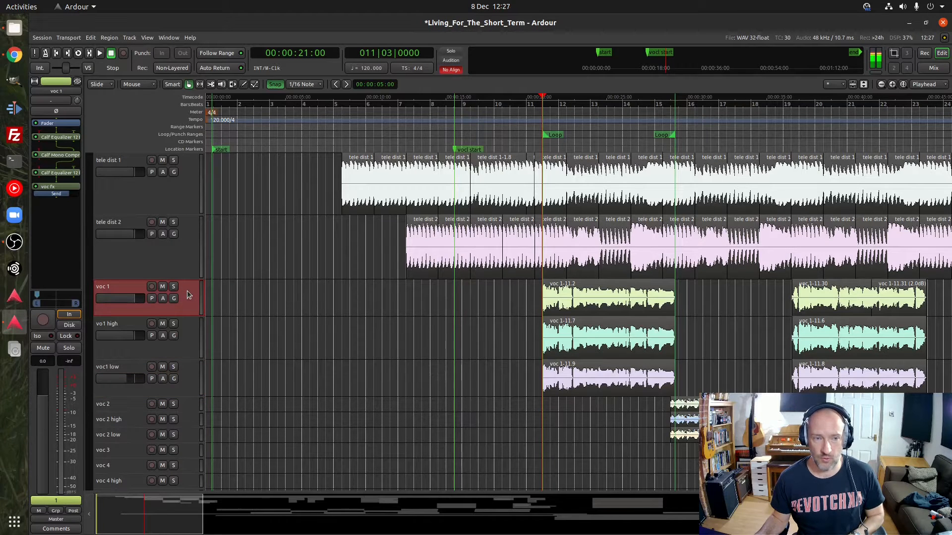
# Solo voc 1 for a brief playback from the loop start, stop it and turn the solo off
pyautogui.click(173, 287)
pyautogui.press('space')
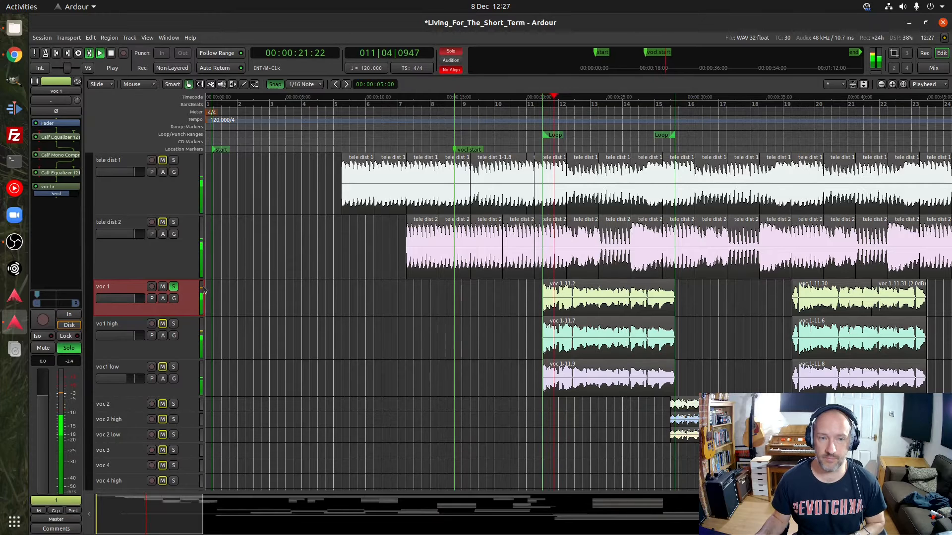
pyautogui.press('space')
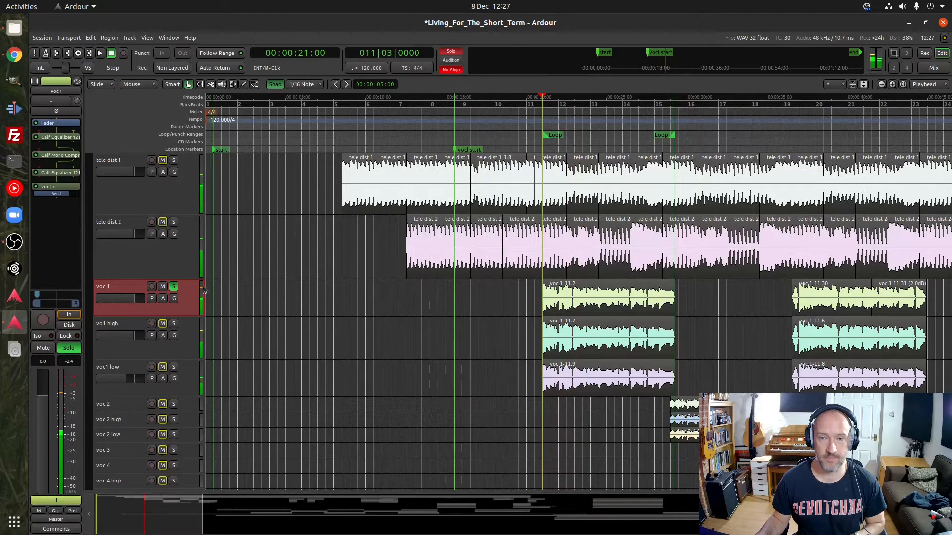
pyautogui.click(173, 286)
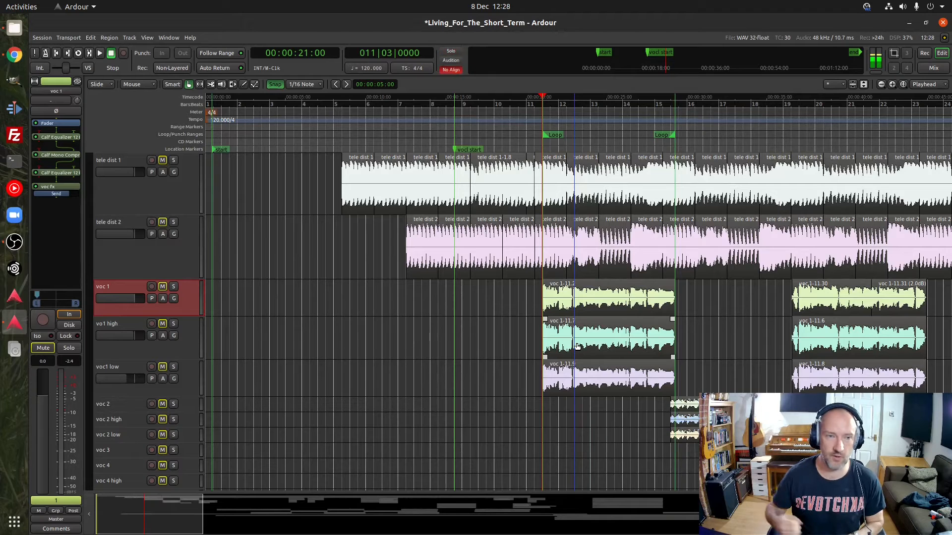
# Select region voc 1-11.2 and solo voc 1, vo1 high and voc1 low, then turn the solo off on the high and low tracks
pyautogui.click(586, 304)
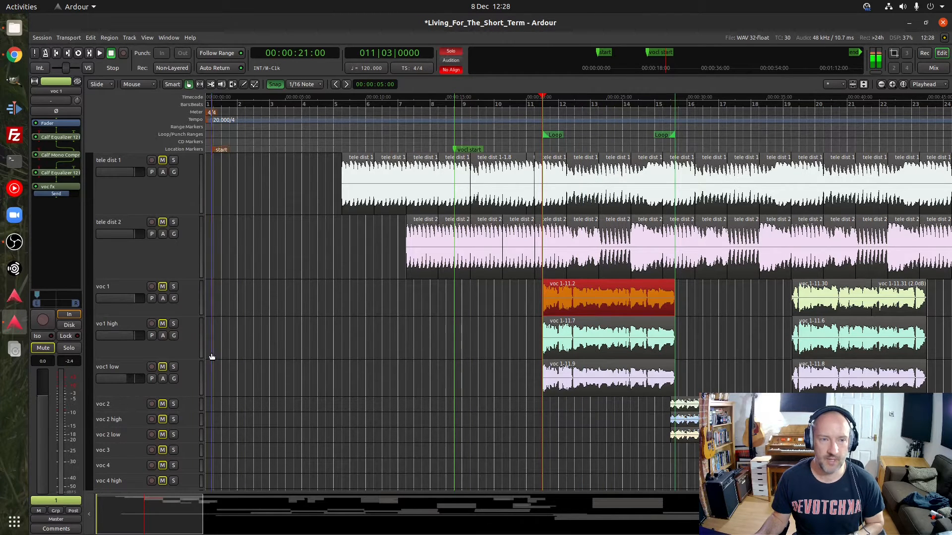
pyautogui.click(173, 286)
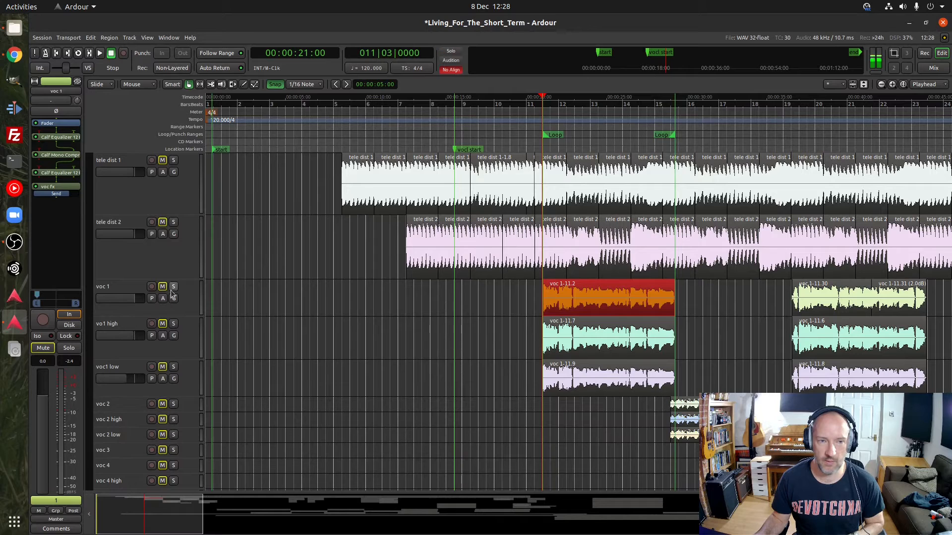
pyautogui.click(173, 323)
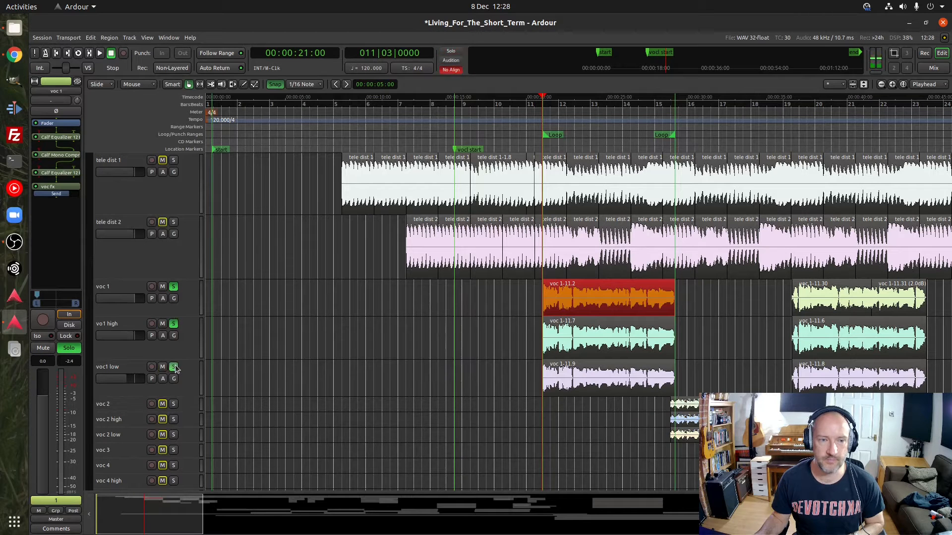
pyautogui.click(173, 324)
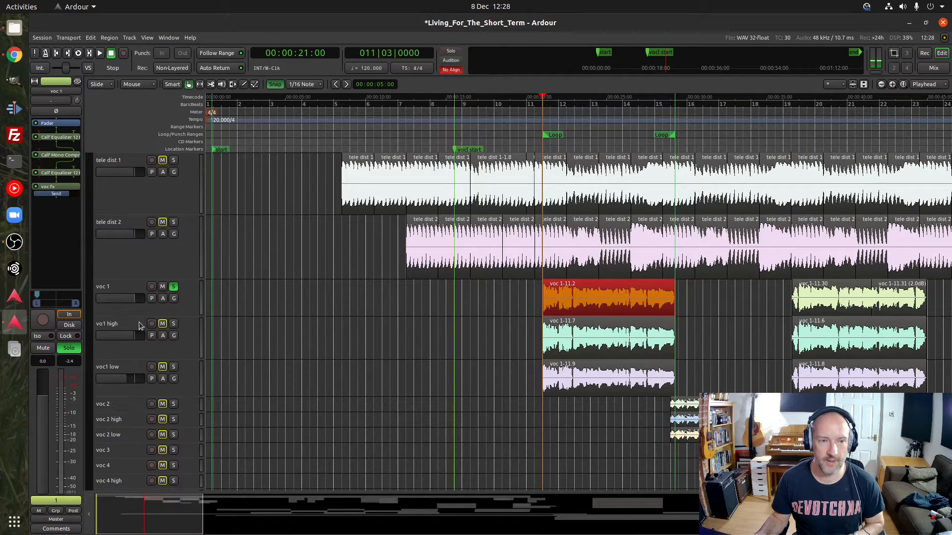
# Inspect the Calf Equalizer 12 Band on the vo1 high track, moving its window clear of the track controls
pyautogui.click(127, 323)
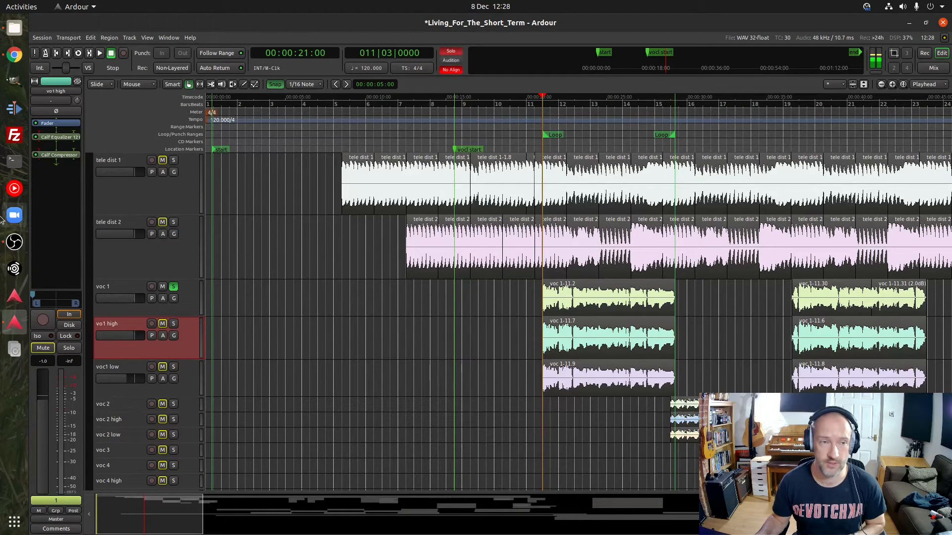
pyautogui.click(54, 141)
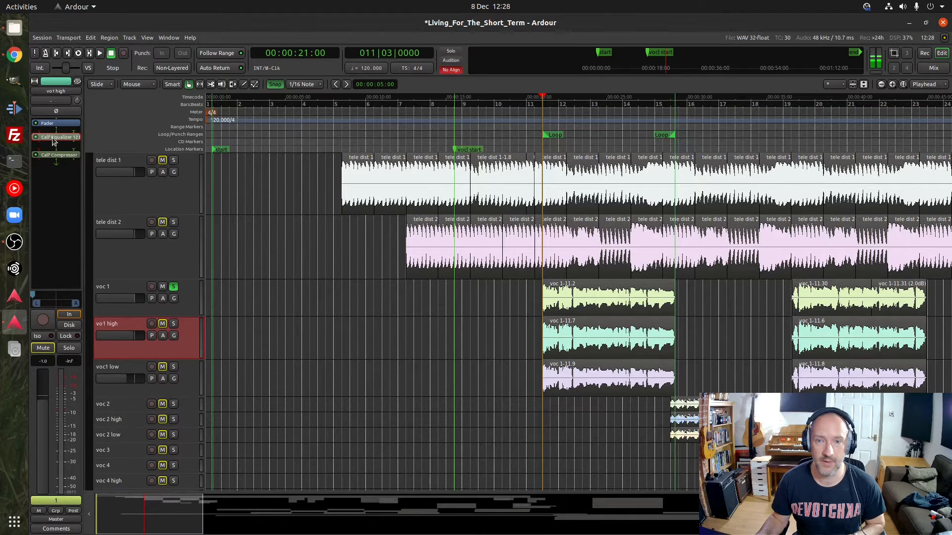
pyautogui.doubleClick(54, 141)
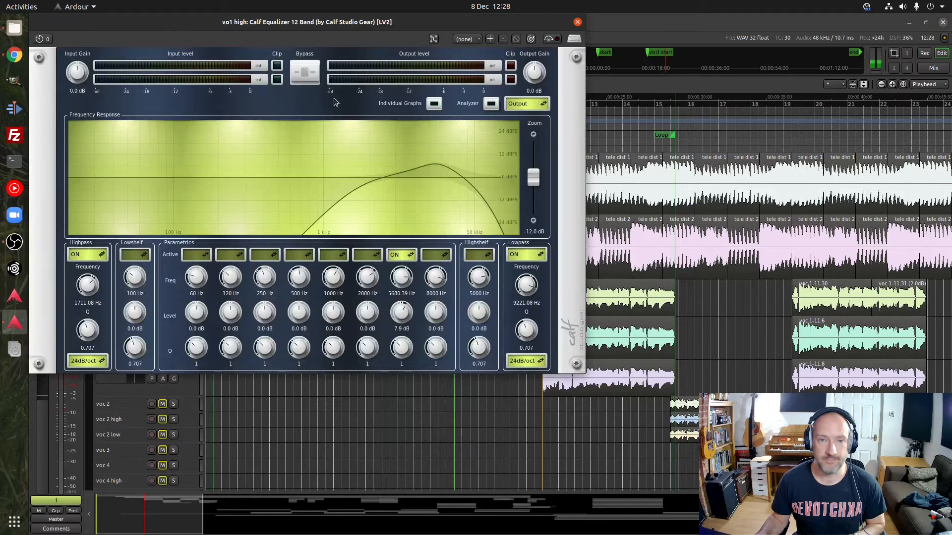
pyautogui.moveTo(441, 40); pyautogui.dragTo(515, 89)
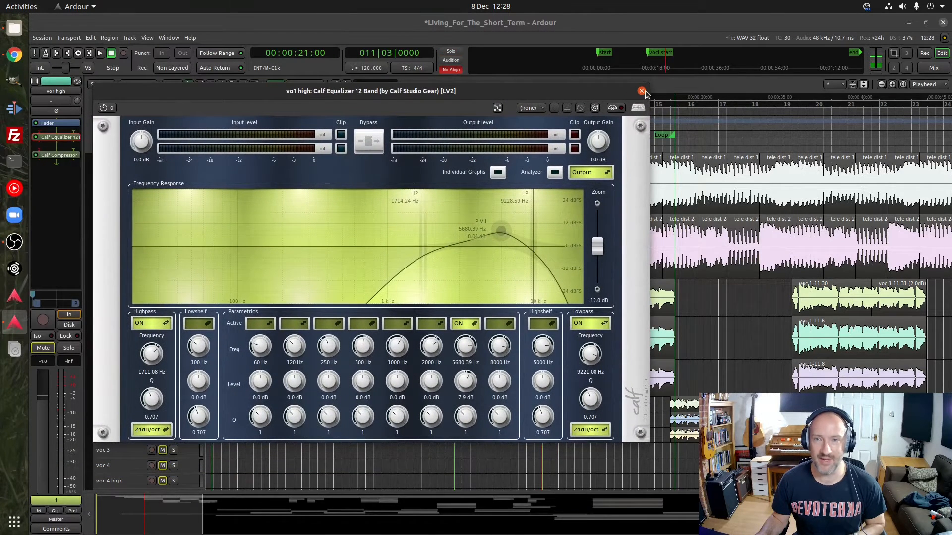
pyautogui.moveTo(572, 90); pyautogui.dragTo(763, 79)
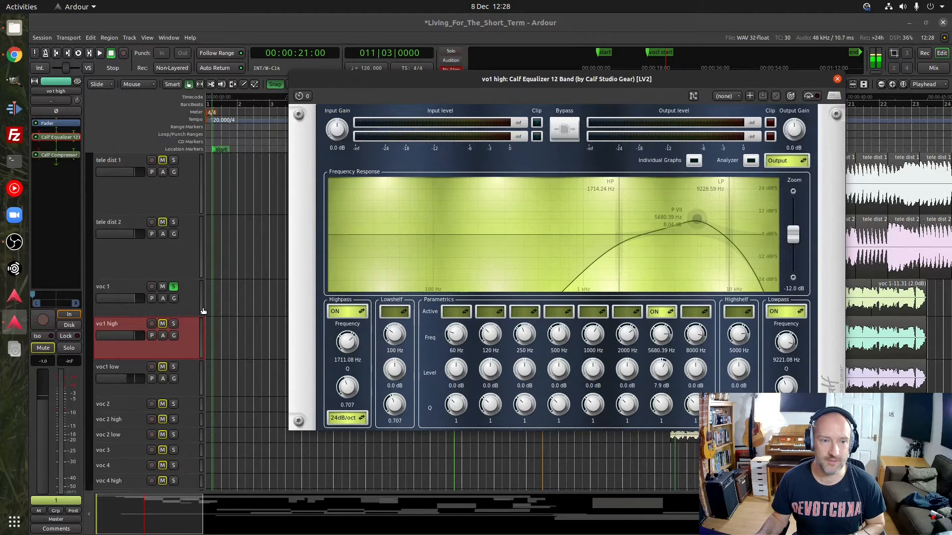
# Audition vo1 high soloed in place of voc 1 with its equalizer in view, turn the solo off and close the equalizer
pyautogui.click(174, 324)
pyautogui.click(173, 287)
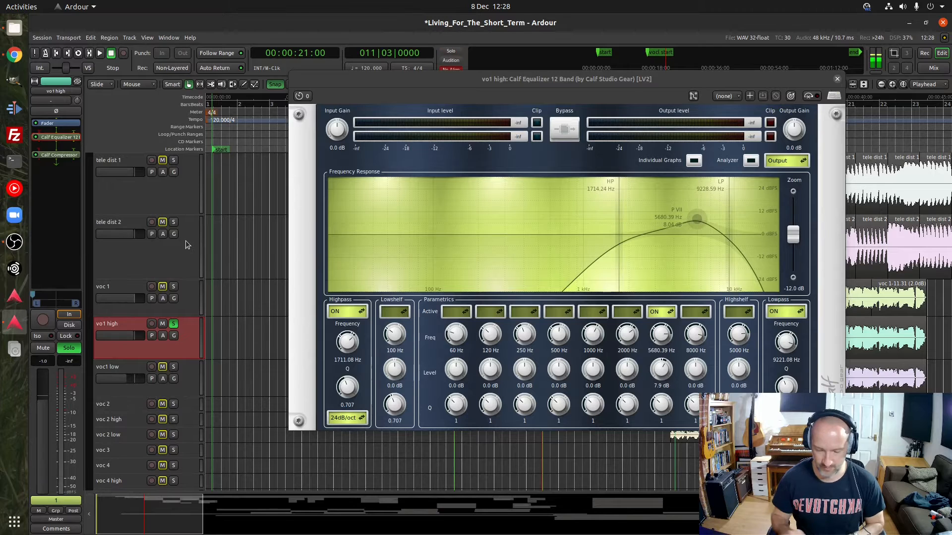
pyautogui.press('space')
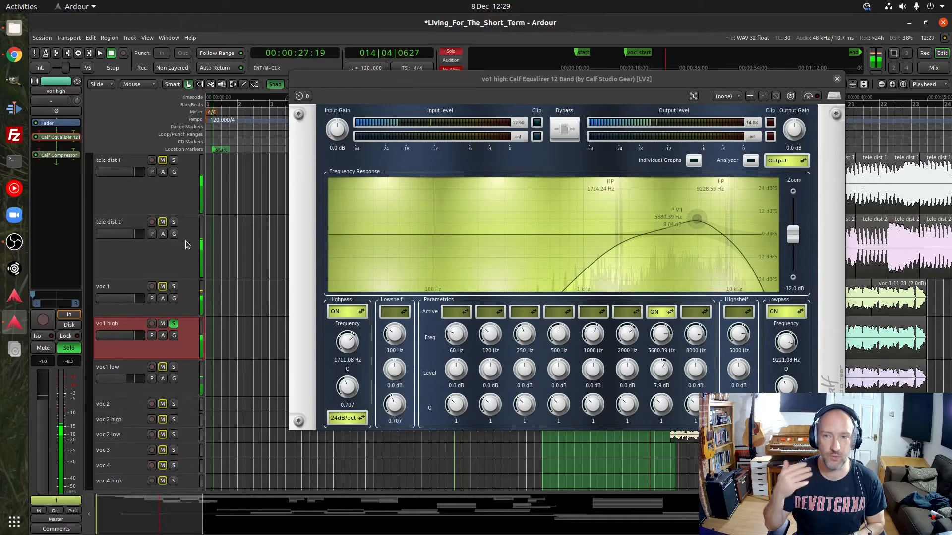
pyautogui.press('space')
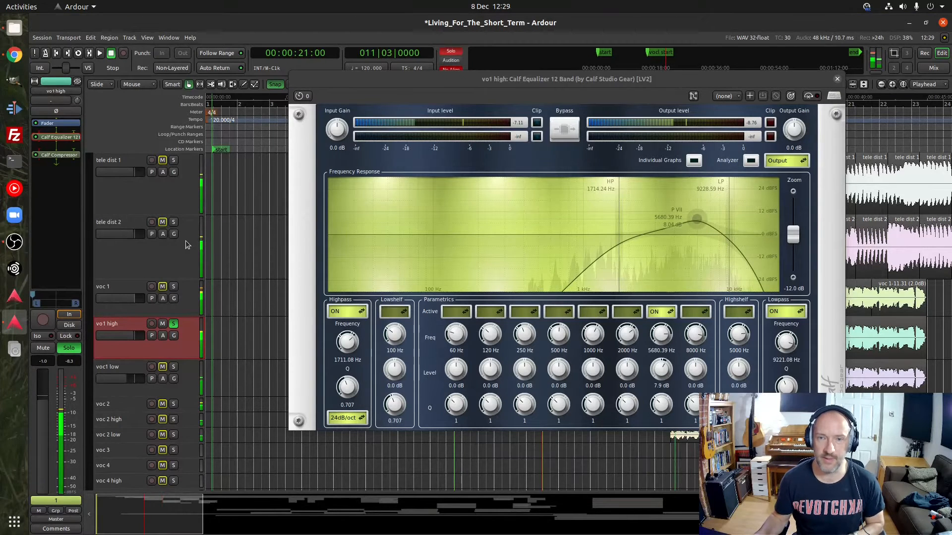
pyautogui.click(174, 325)
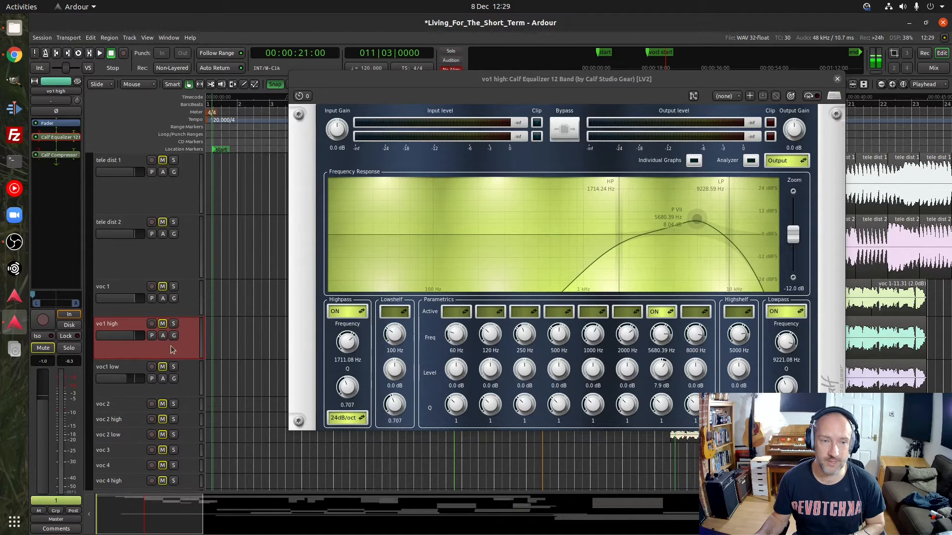
pyautogui.click(837, 79)
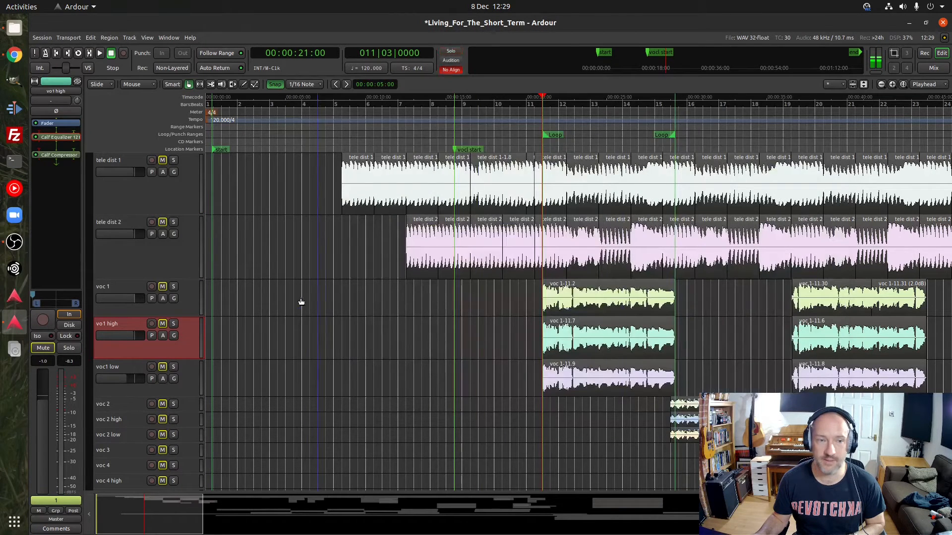
# Solo voc1 low and audition it with its Calf Equalizer 12 Band open, then close the equalizer
pyautogui.click(190, 365)
pyautogui.click(173, 367)
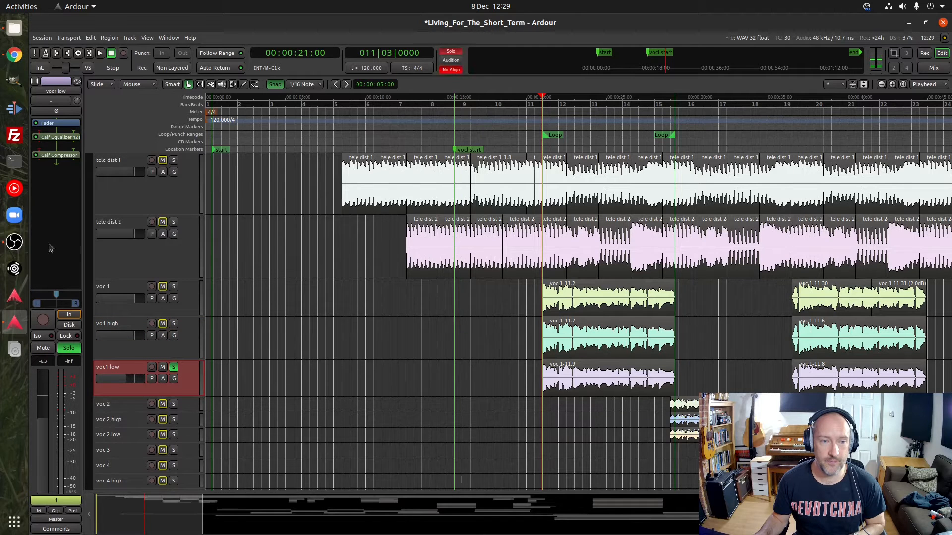
pyautogui.click(59, 138)
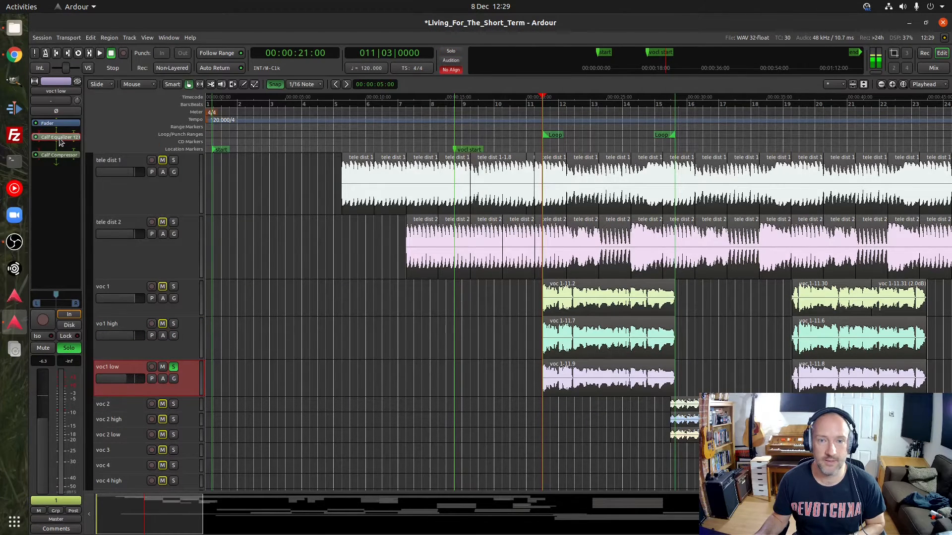
pyautogui.doubleClick(59, 139)
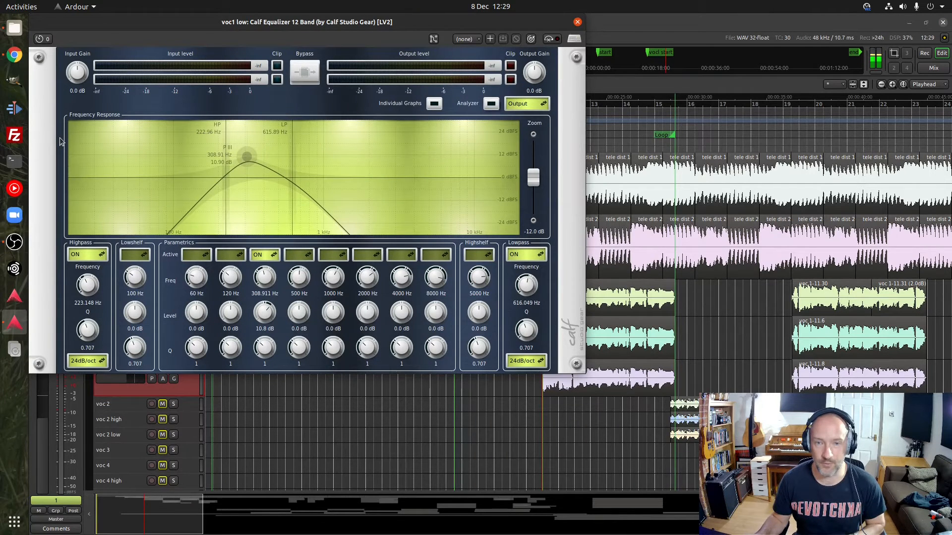
pyautogui.press('space')
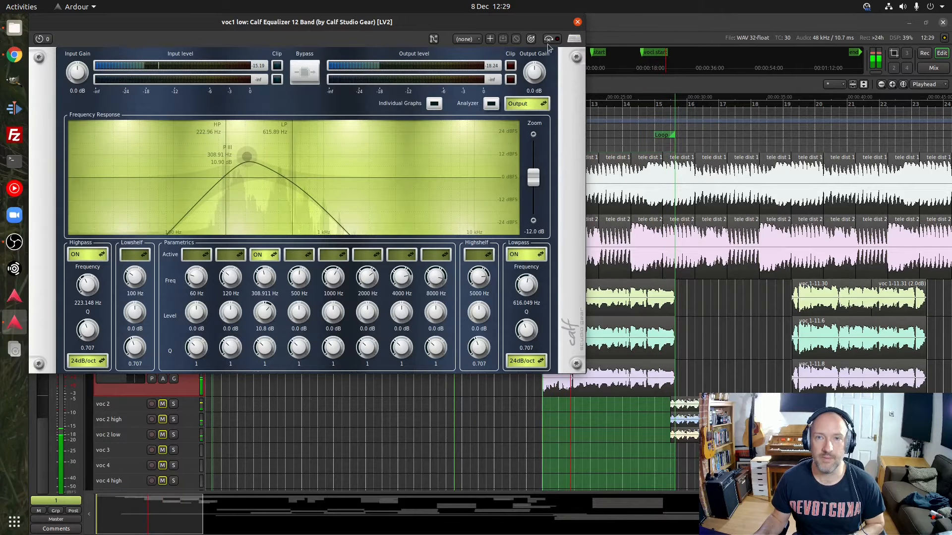
pyautogui.click(578, 23)
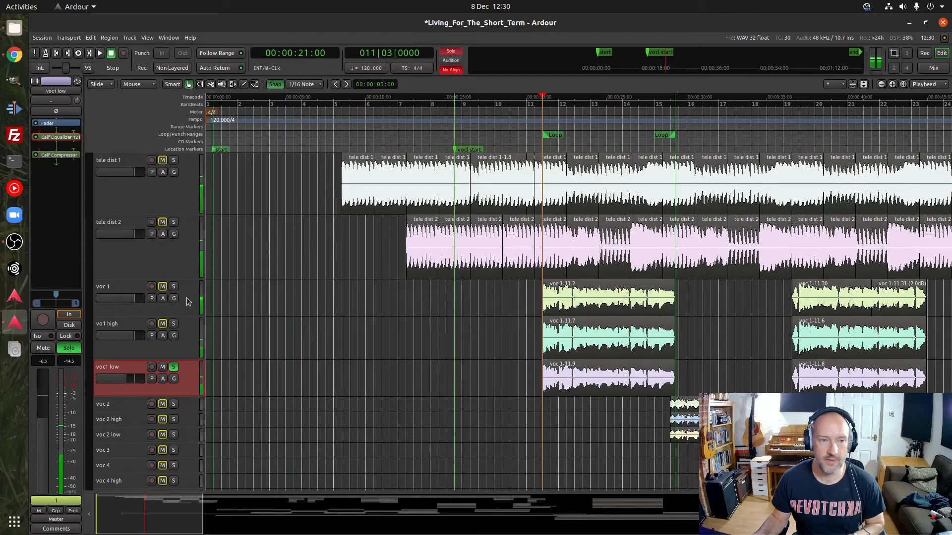
# Turn off the voc1 low solo and audition vo1 high soloed with its Calf Compressor open, then close the plugin and turn that solo off
pyautogui.click(116, 349)
pyautogui.click(174, 367)
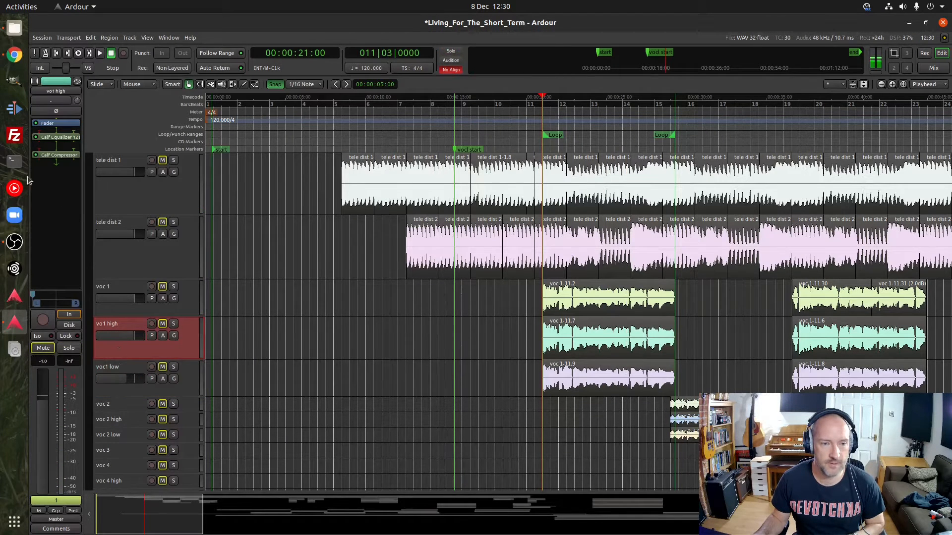
pyautogui.doubleClick(56, 155)
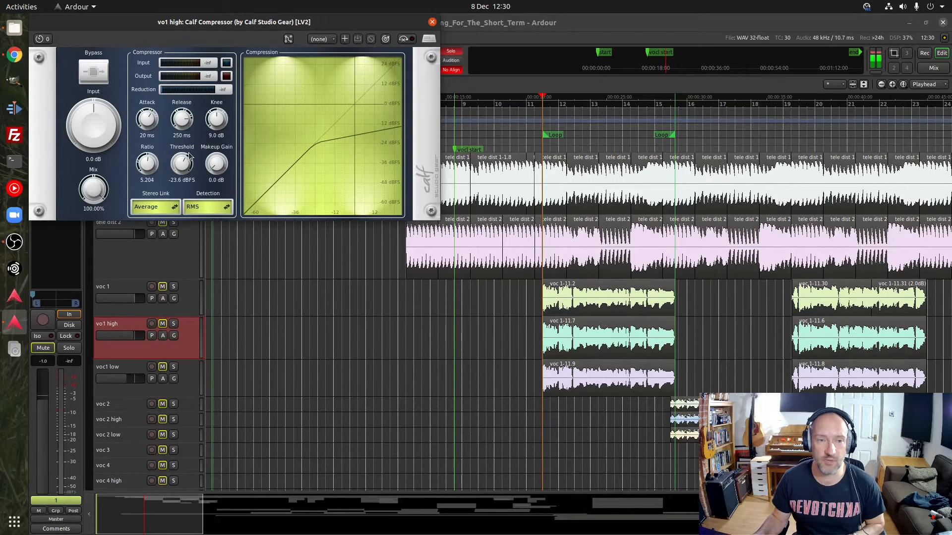
pyautogui.click(174, 324)
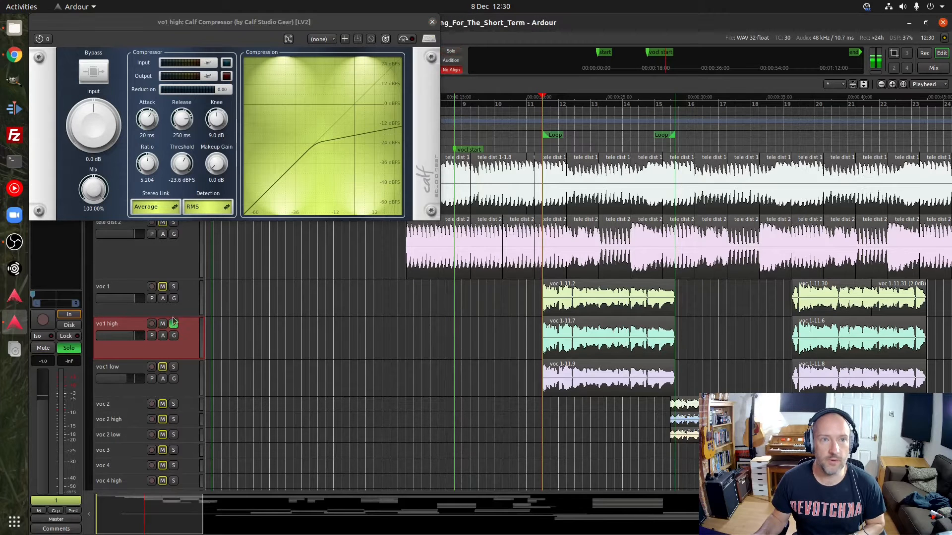
pyautogui.press('l')
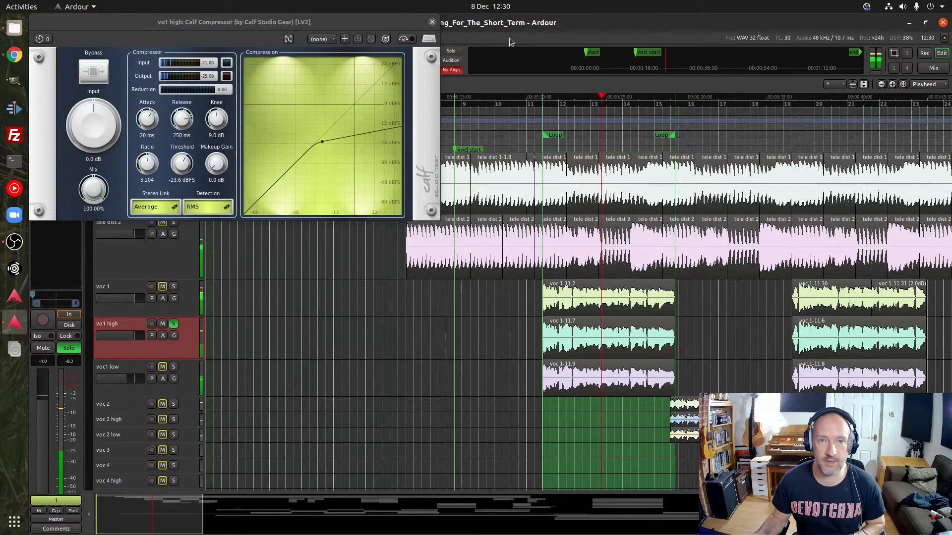
pyautogui.click(432, 22)
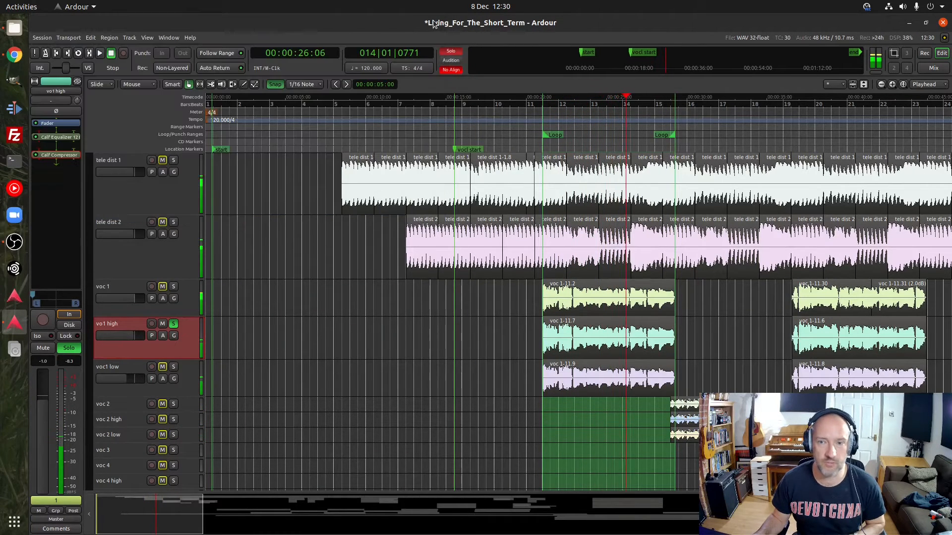
pyautogui.press('space')
pyautogui.click(173, 324)
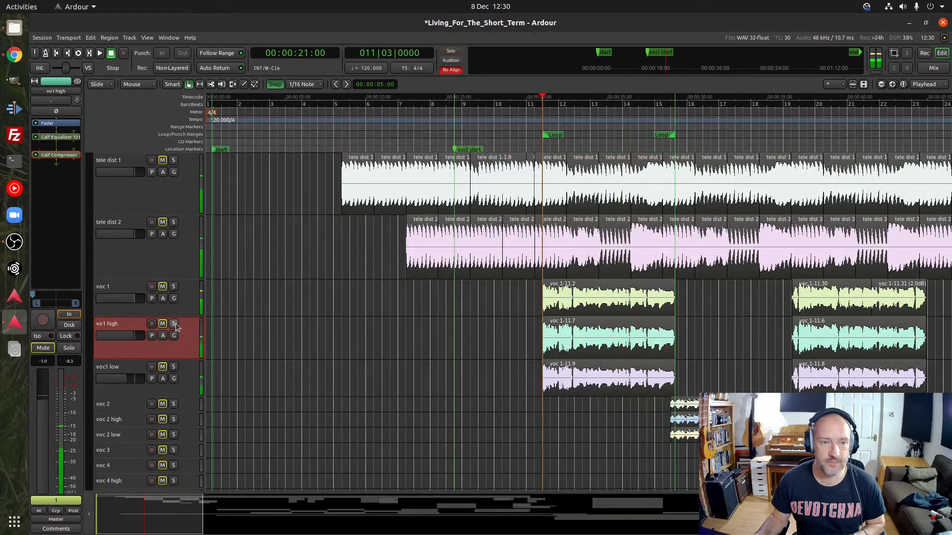
# Play voc1 low soloed with its Calf Compressor open, and close the compressor
pyautogui.click(173, 367)
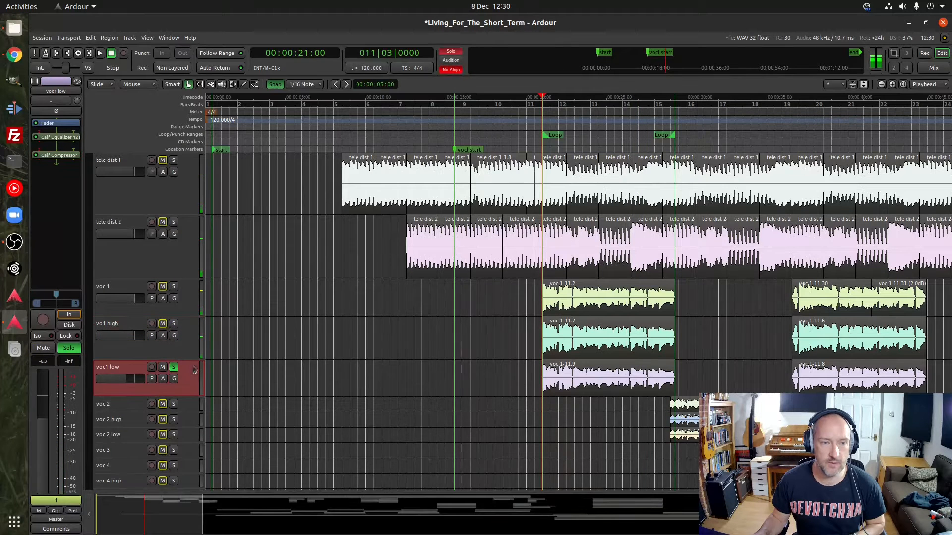
pyautogui.doubleClick(62, 156)
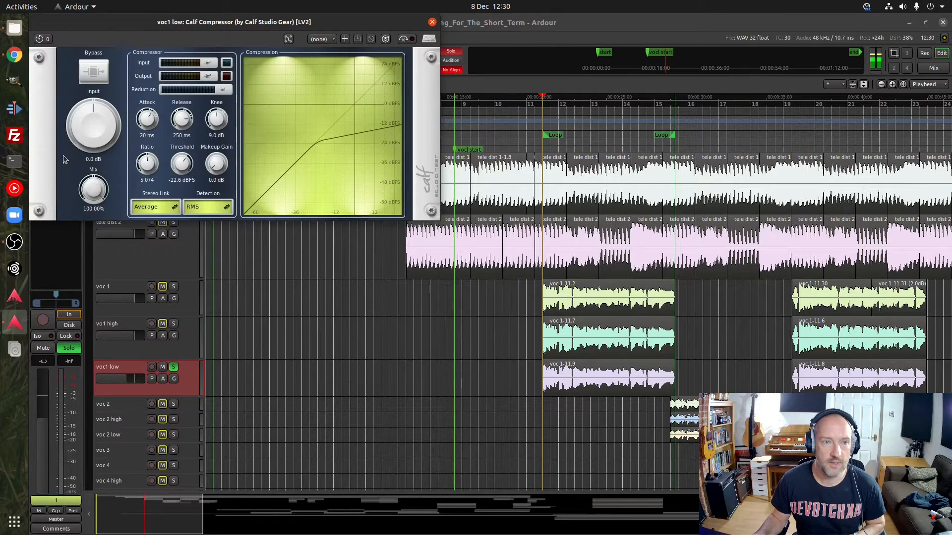
pyautogui.press('space')
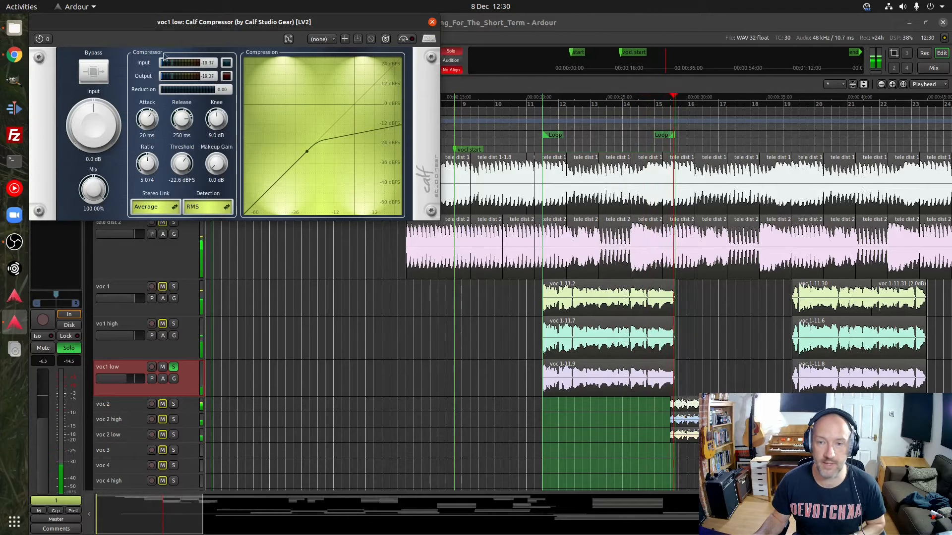
pyautogui.click(432, 23)
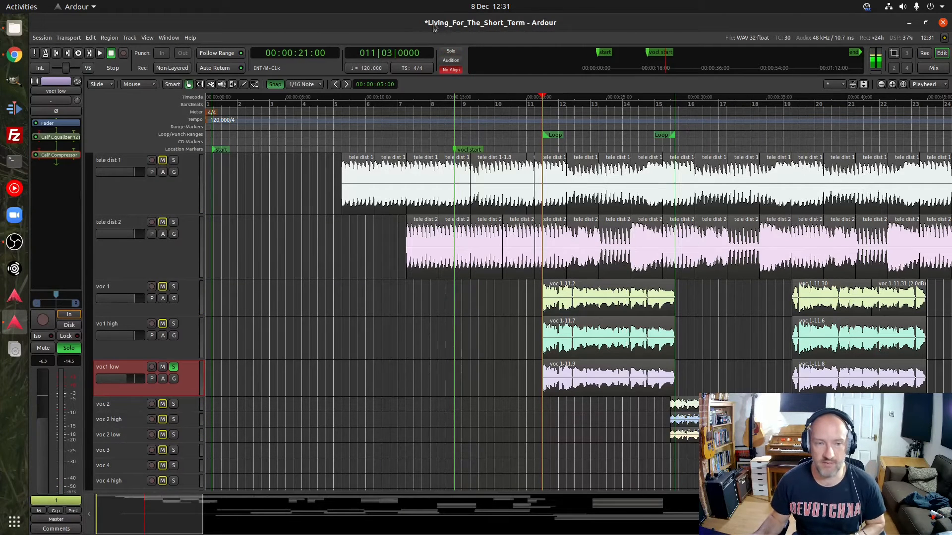
# Loop-play voc 1 soloed in place of voc1 low, add vo1 high and voc1 low to the solo, and stop playback
pyautogui.click(172, 368)
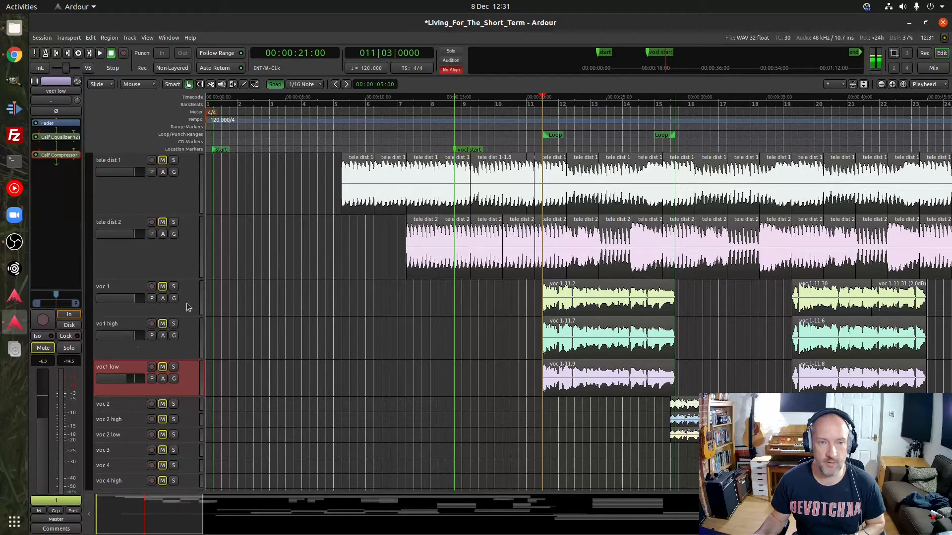
pyautogui.click(174, 287)
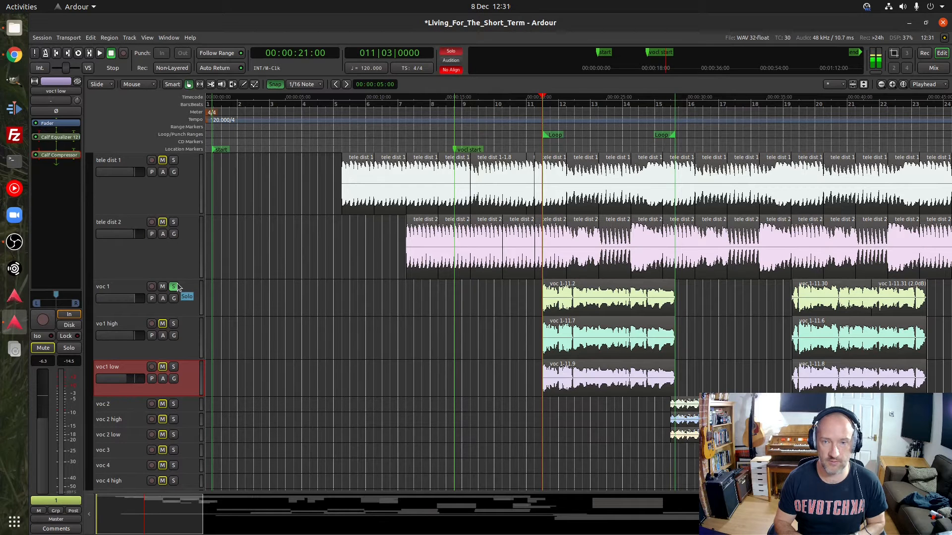
pyautogui.press('l')
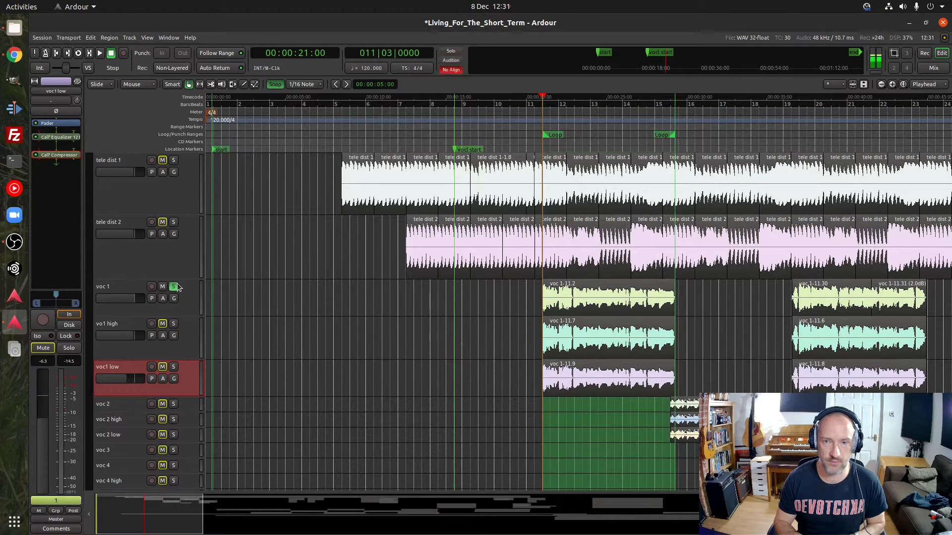
pyautogui.click(173, 324)
pyautogui.click(173, 368)
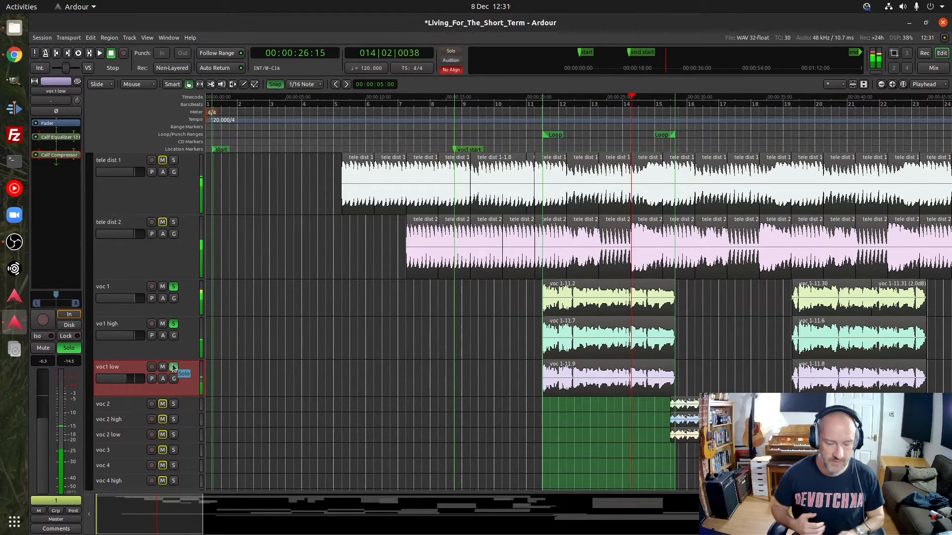
pyautogui.press('space')
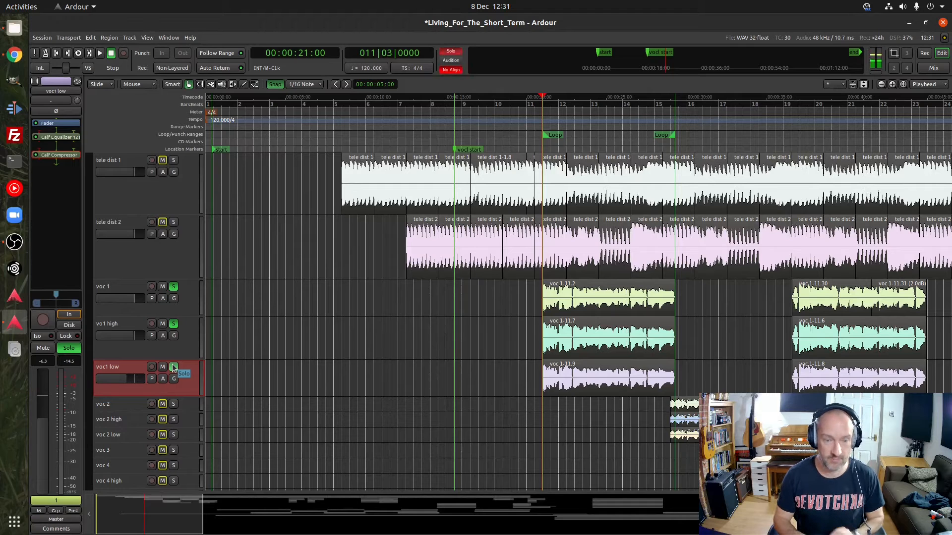
# Loop the three soloed vocals again, dropping and restoring the voc1 low and vo1 high solos to compare the layering
pyautogui.press('l')
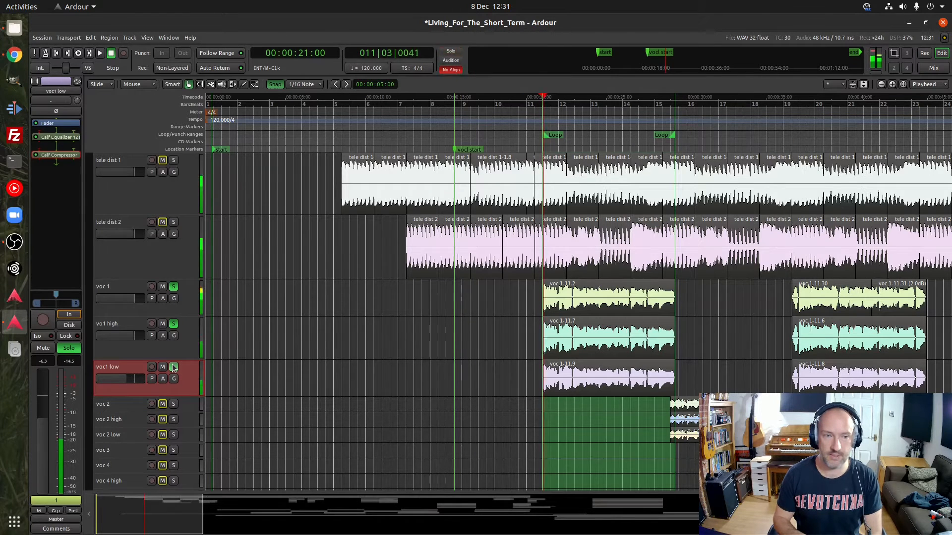
pyautogui.click(173, 366)
pyautogui.click(173, 323)
pyautogui.click(174, 323)
pyautogui.click(173, 367)
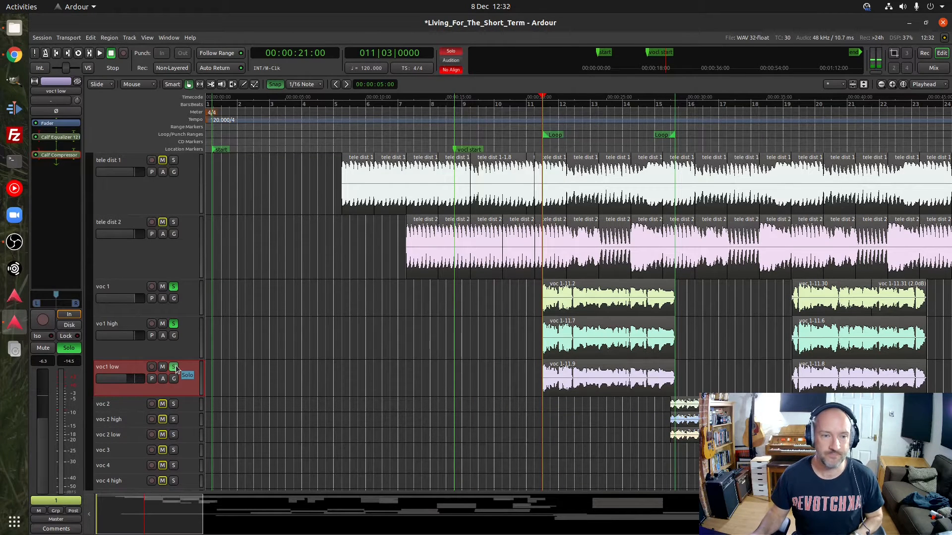
# Turn off the solos on voc1 low, vo1 high and voc 1
pyautogui.click(174, 367)
pyautogui.click(174, 324)
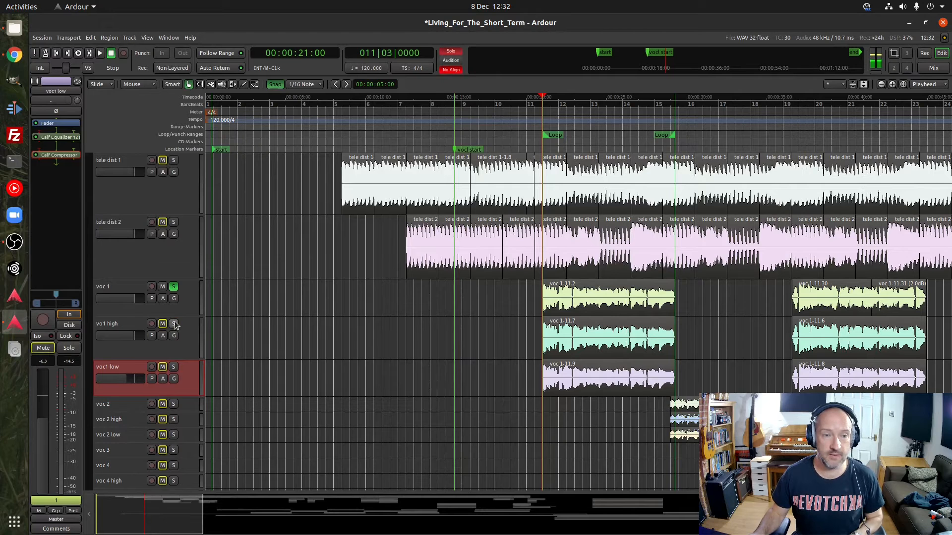
pyautogui.click(174, 287)
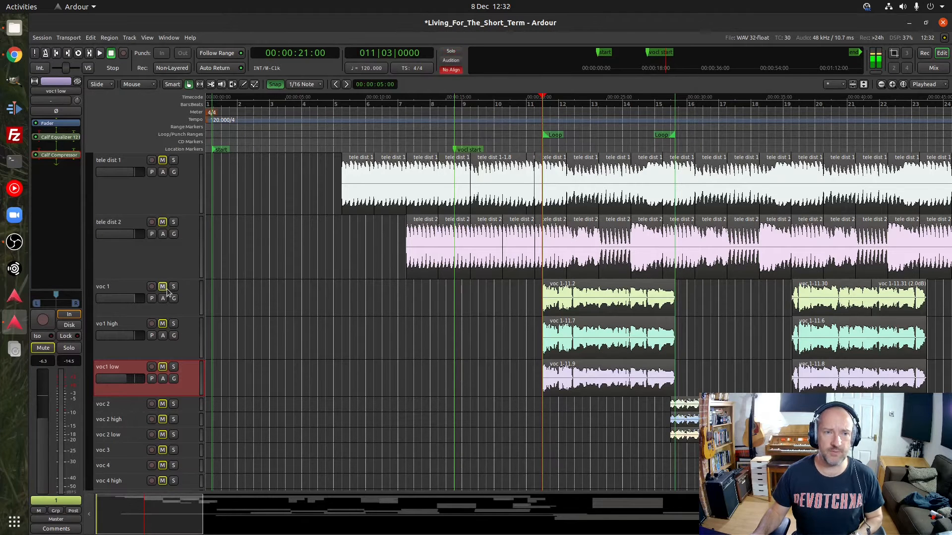
# Play the full mix from bar 11 through the vocal sections to about bar 30, then stop playback
pyautogui.scroll(5, 167, 293)
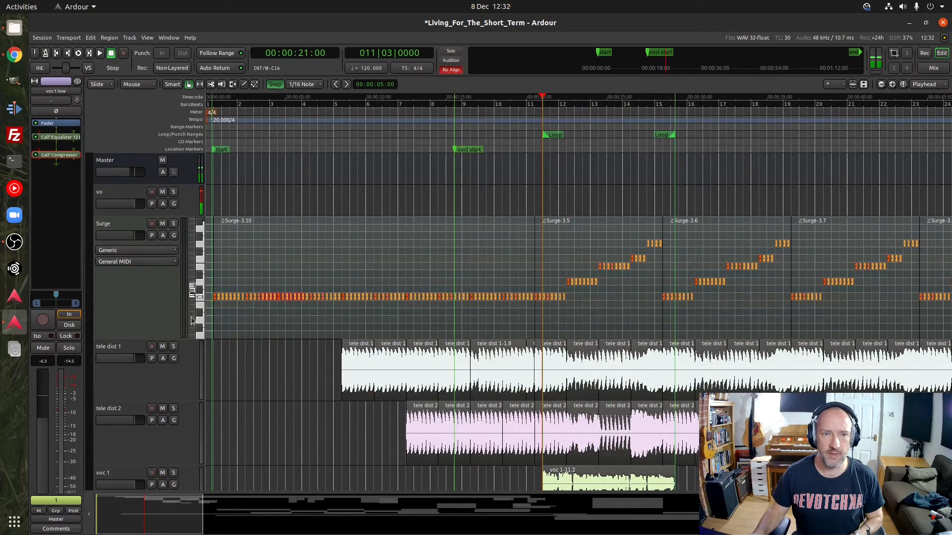
pyautogui.scroll(-3, 192, 321)
pyautogui.scroll(-6, 155, 391)
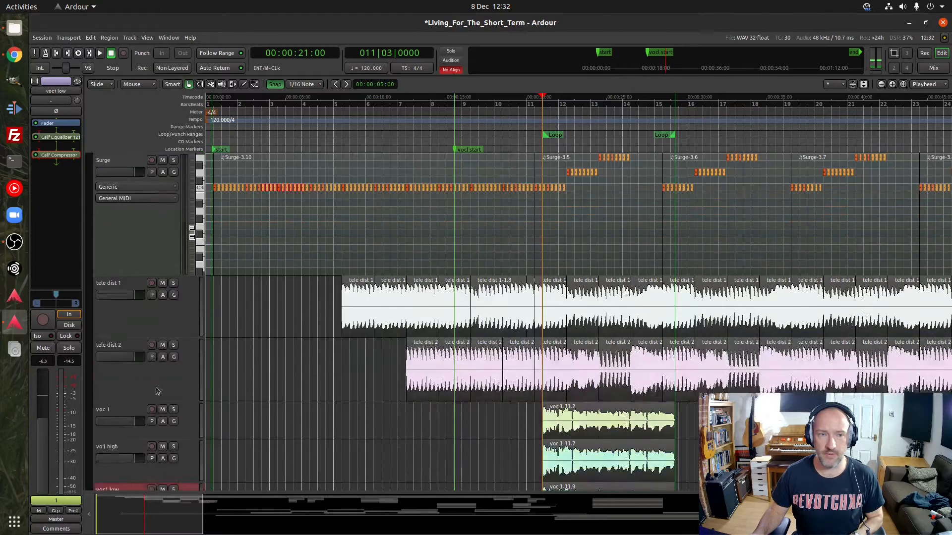
pyautogui.click(525, 103)
pyautogui.press('space')
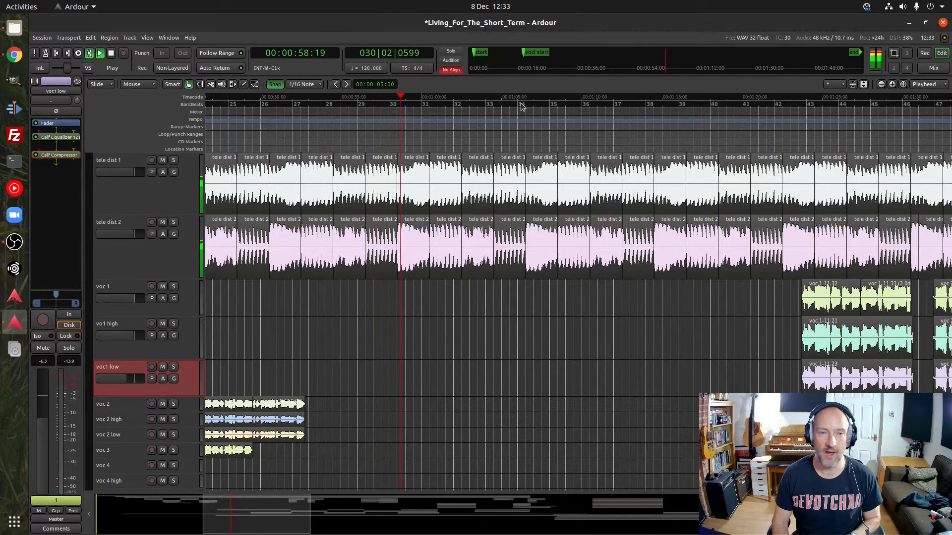
pyautogui.press('space')
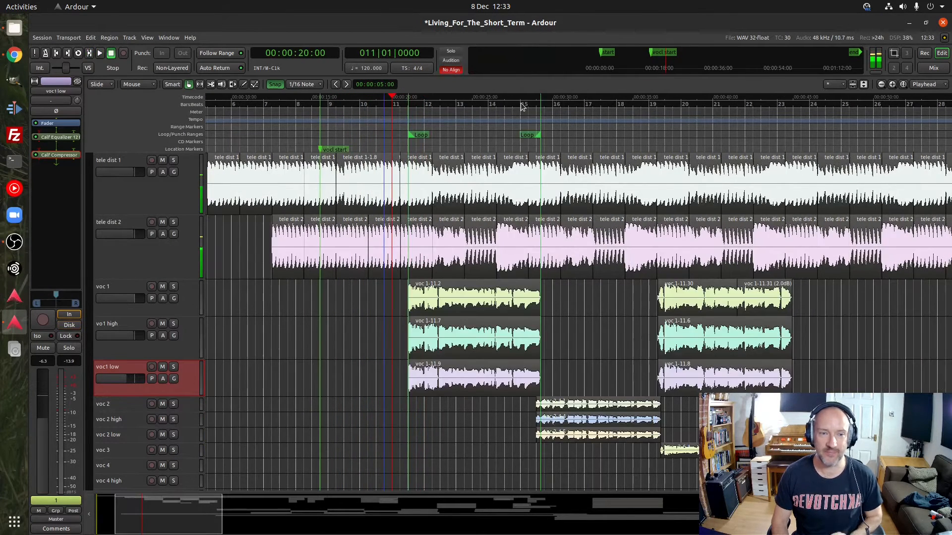
# Place the playhead at bar 27 and look over the acoustic, 12string, lead guitar, surge lead, DrumGizmo and Geonkick tracks
pyautogui.moveTo(196, 528); pyautogui.dragTo(253, 531)
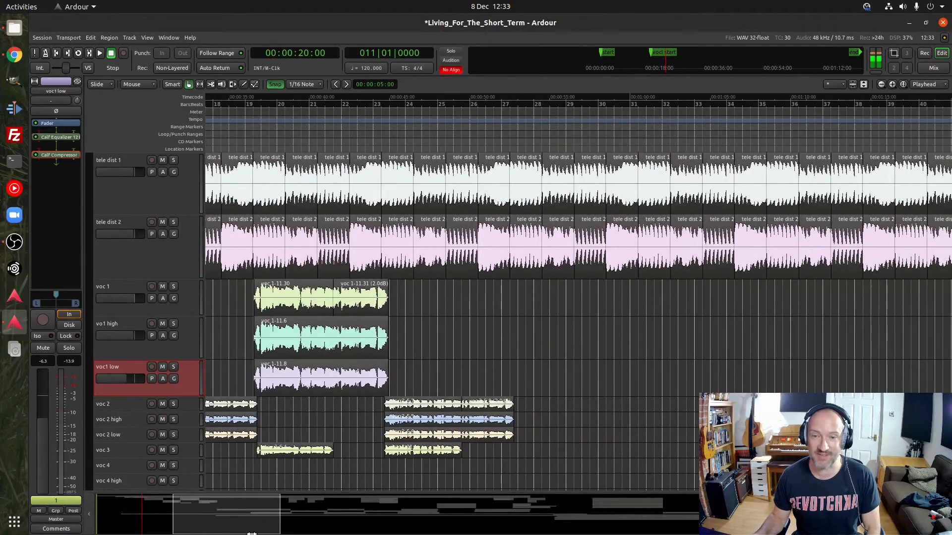
pyautogui.click(501, 104)
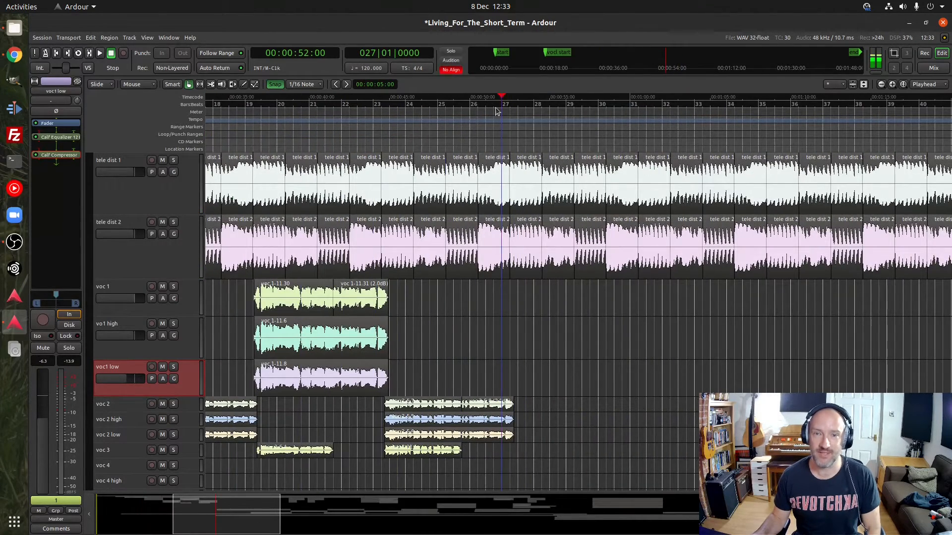
pyautogui.scroll(-6, 153, 326)
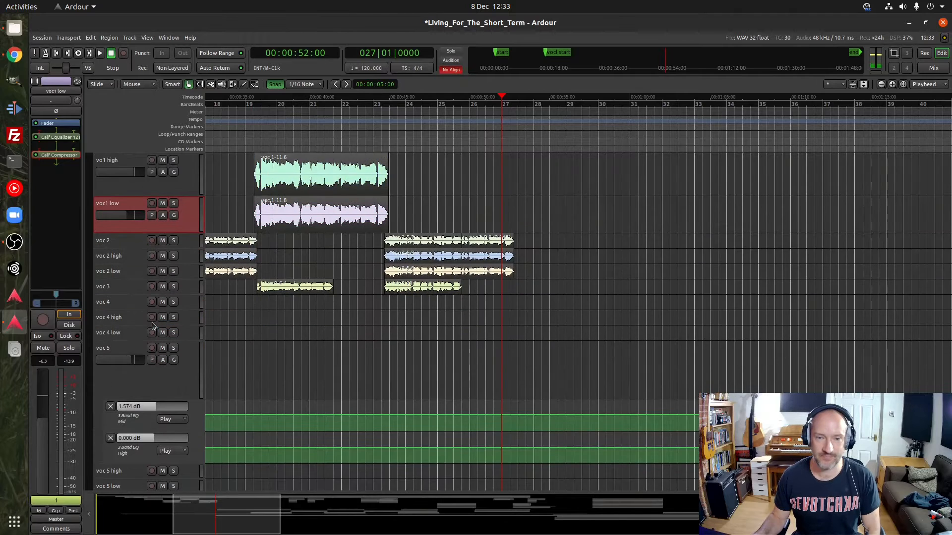
pyautogui.scroll(-3, 152, 325)
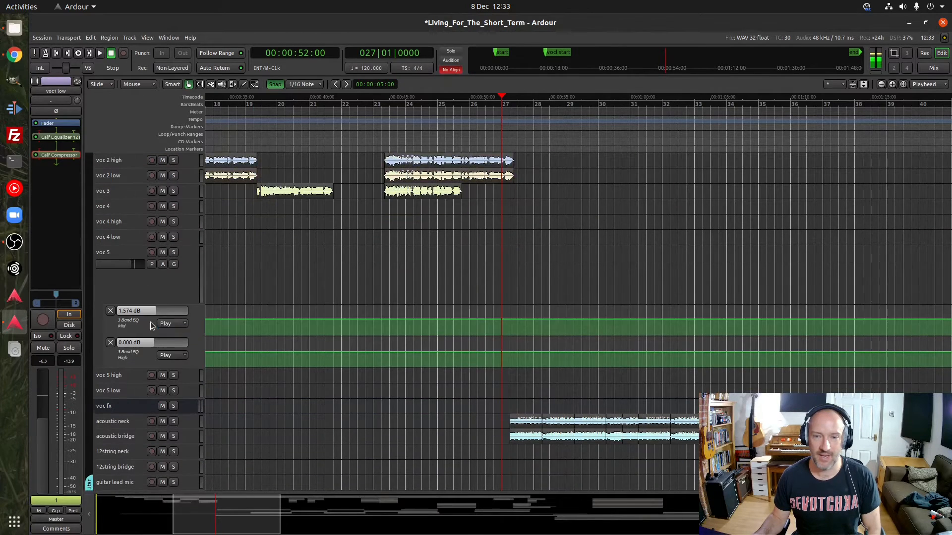
pyautogui.scroll(-5, 149, 320)
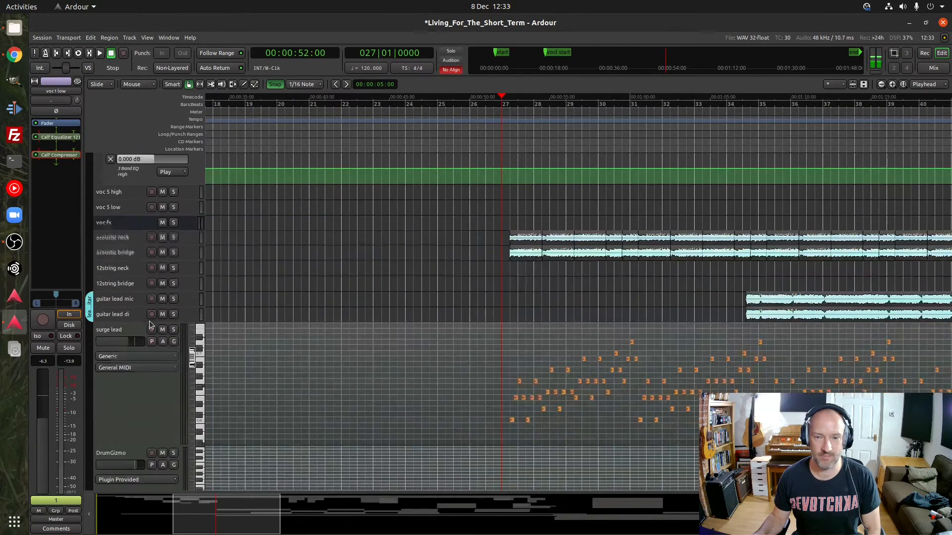
pyautogui.scroll(-8, 150, 325)
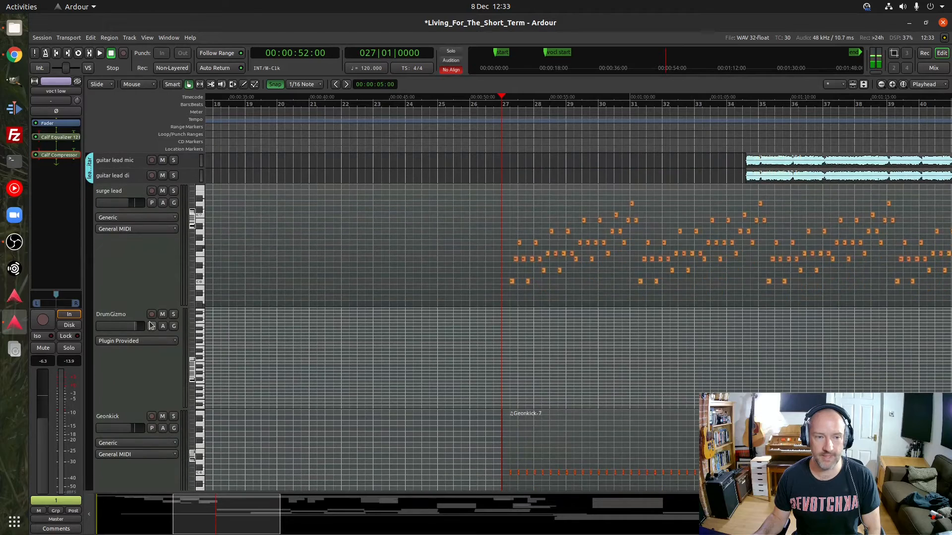
pyautogui.scroll(3, 151, 326)
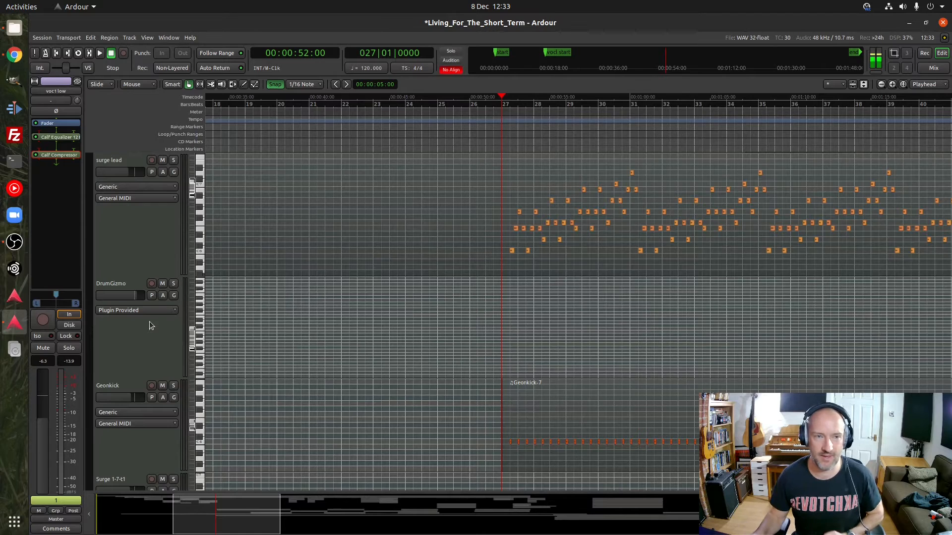
pyautogui.scroll(5, 150, 325)
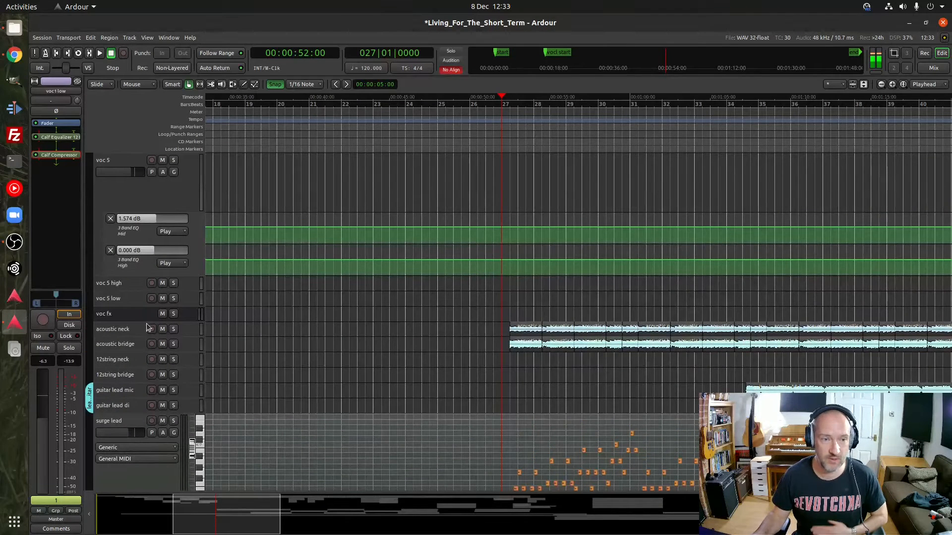
# Solo acoustic neck and acoustic bridge and audition them together from bar 27, then stop playback
pyautogui.click(174, 329)
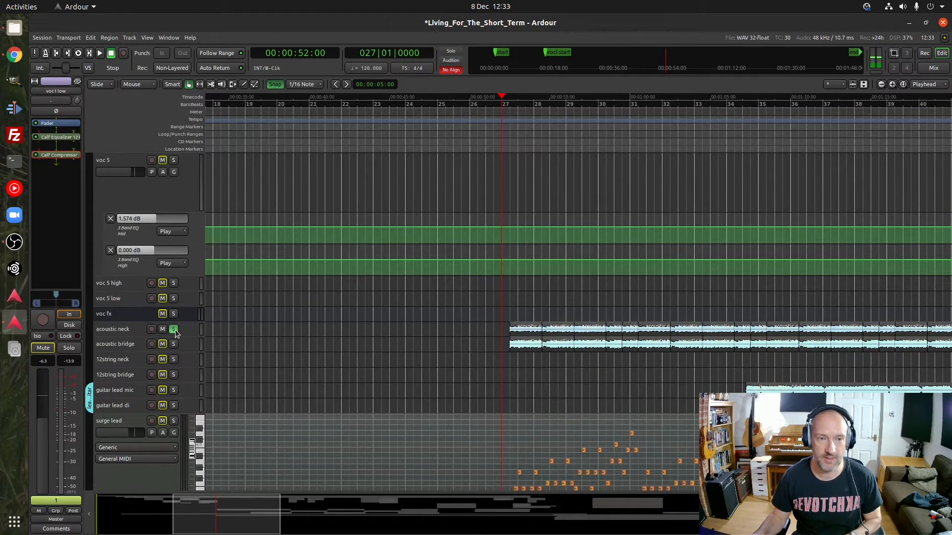
pyautogui.scroll(3, 169, 317)
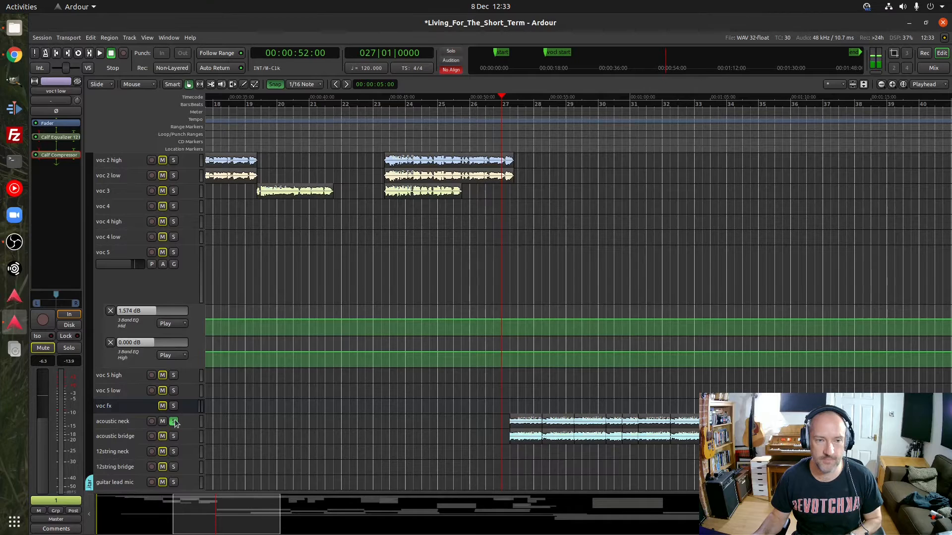
pyautogui.click(173, 436)
pyautogui.press('space')
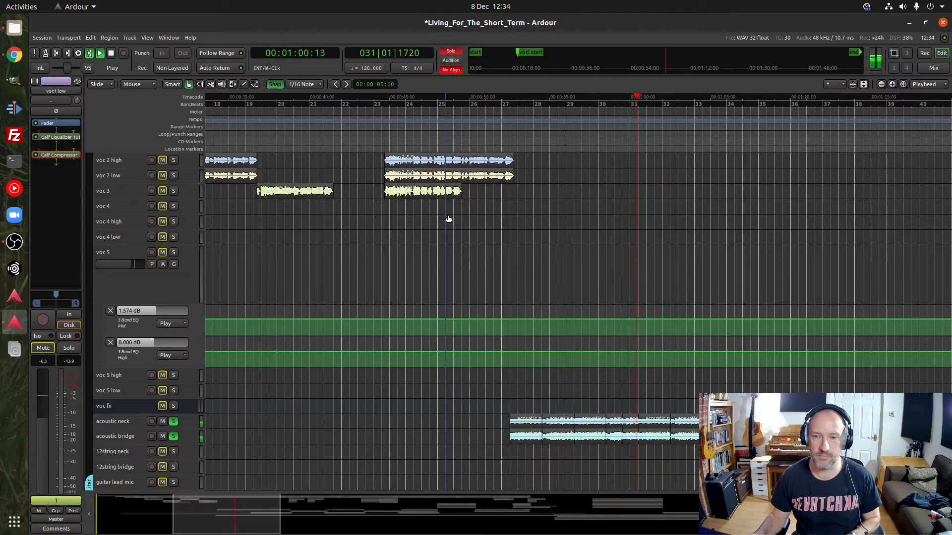
pyautogui.press('space')
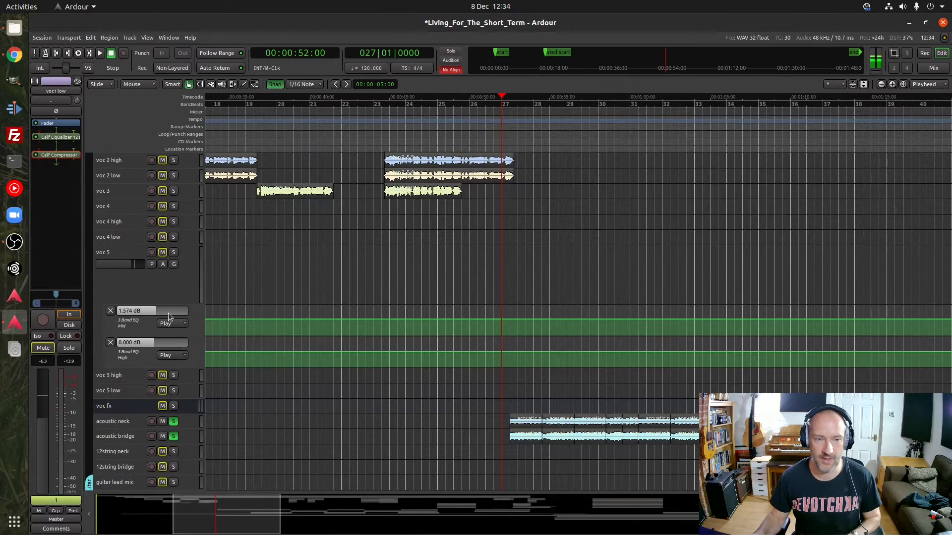
# Add surge lead to the soloed acoustic tracks, audition them from bar 27, stop playback and bring the surge lead notes into view
pyautogui.scroll(-2, 168, 315)
pyautogui.scroll(-4, 168, 317)
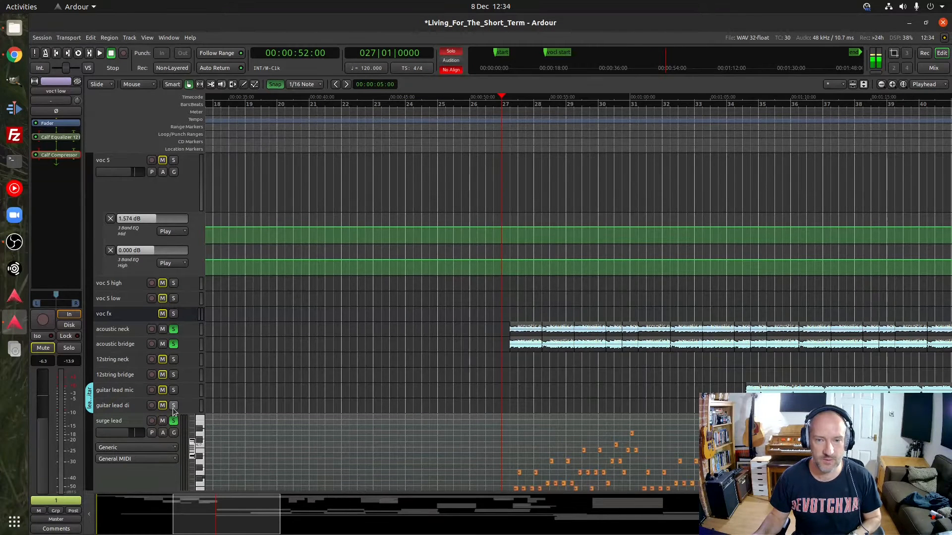
pyautogui.press('space')
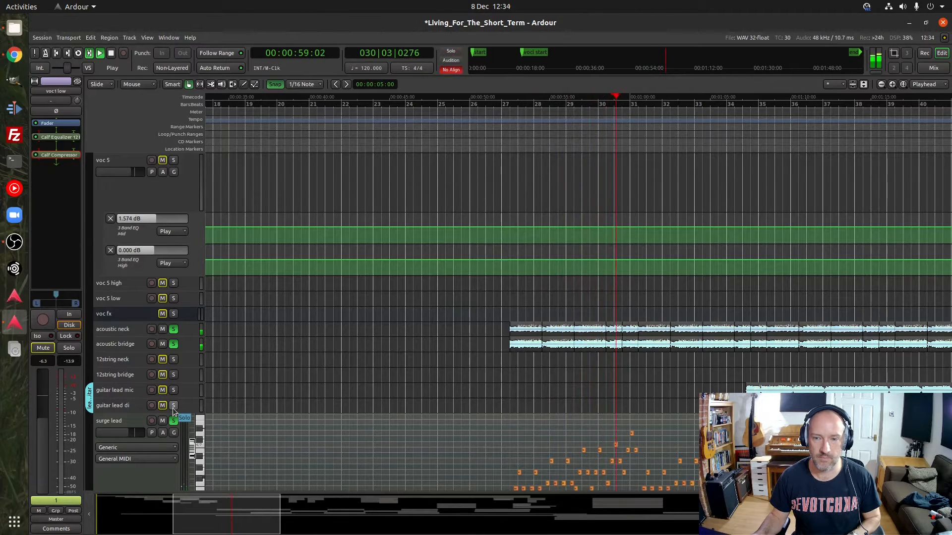
pyautogui.press('space')
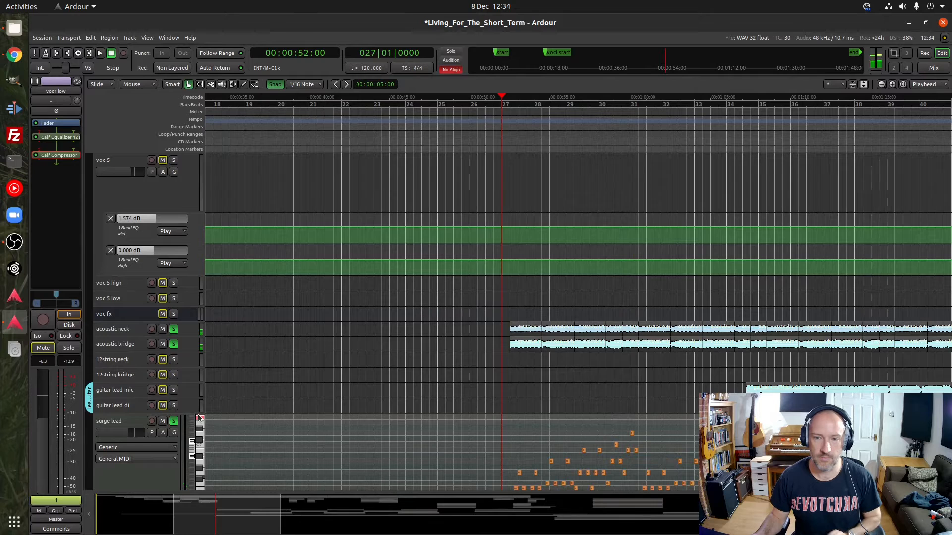
pyautogui.scroll(-3, 149, 427)
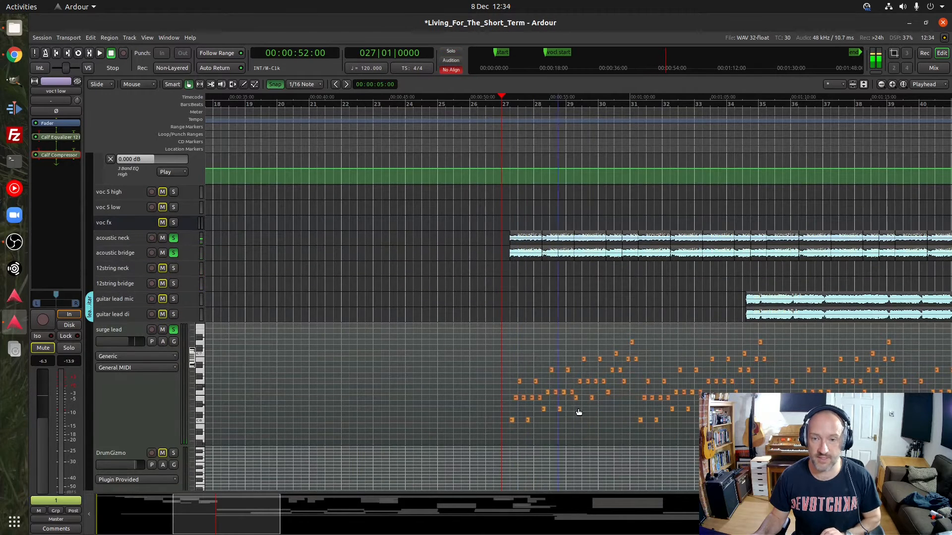
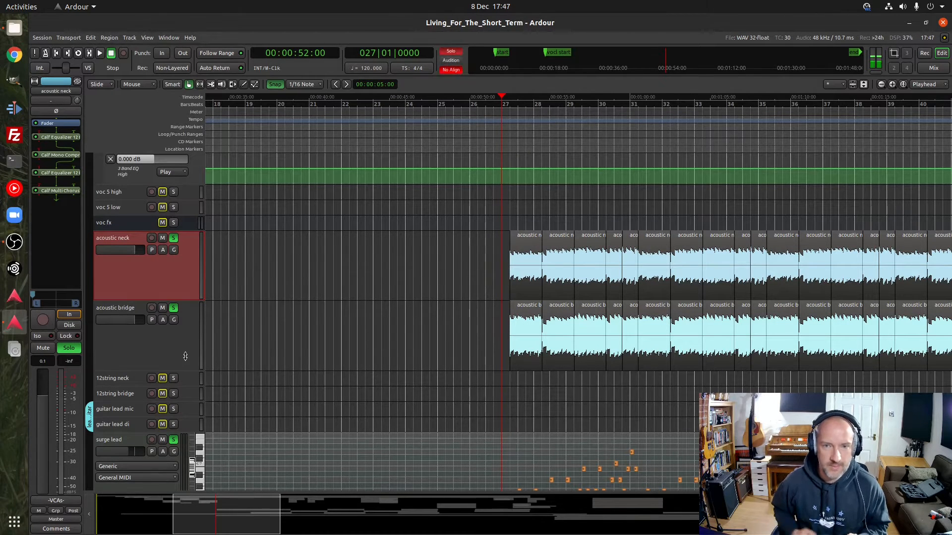
# Audition acoustic neck, acoustic bridge and surge lead together from bar 27, then compare the plugin chains of the two acoustic tracks
pyautogui.press('space')
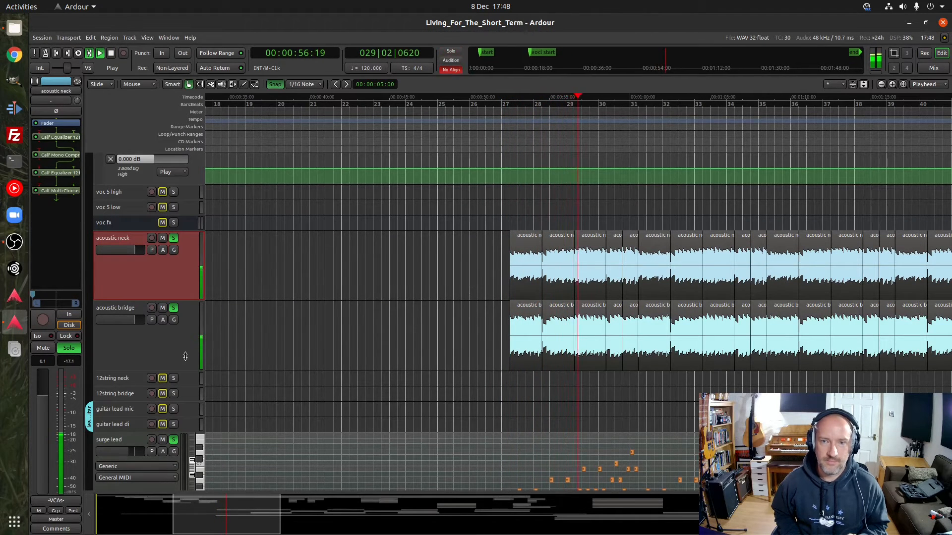
pyautogui.press('space')
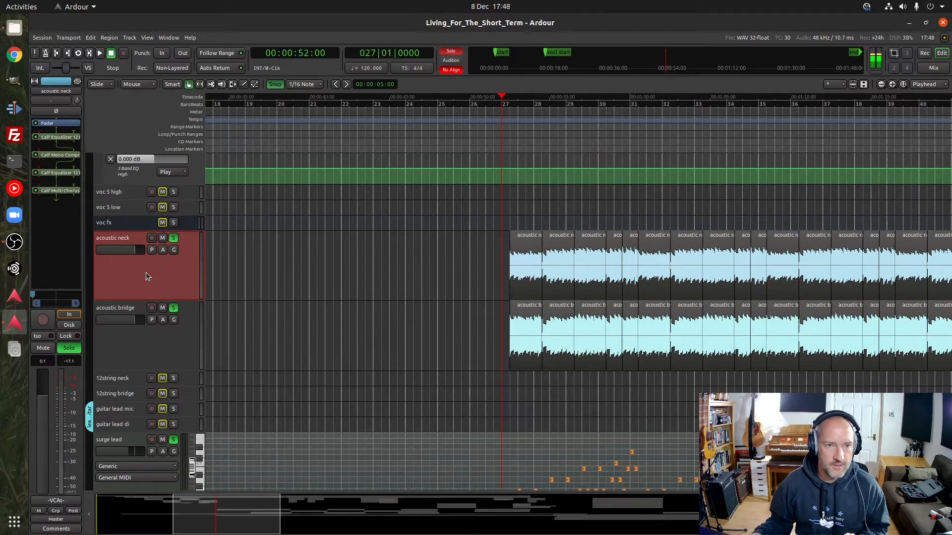
pyautogui.click(138, 350)
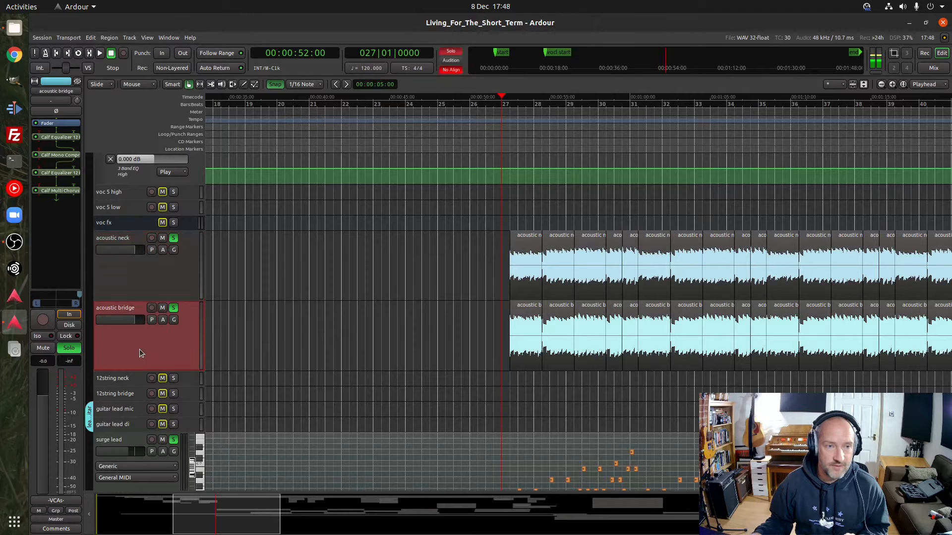
pyautogui.click(136, 280)
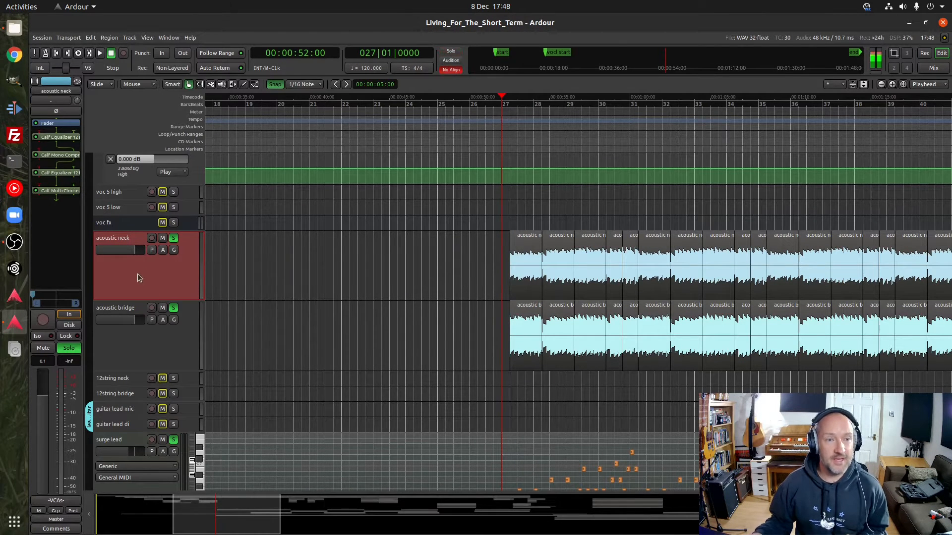
# Inspect acoustic neck's two Calf Equalizer 12 Band plugins and its Calf Mono Compressor, playing from bar 27 to watch the compression
pyautogui.doubleClick(54, 138)
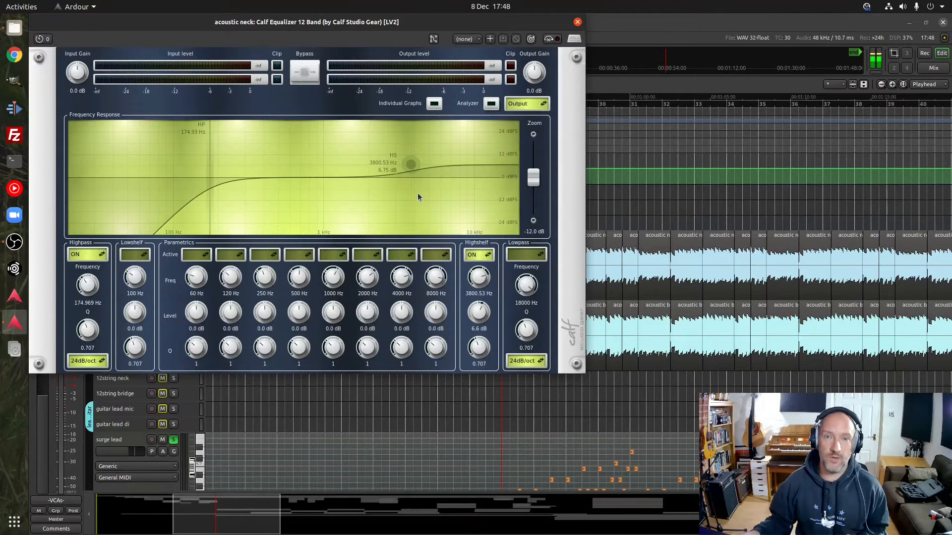
pyautogui.click(578, 23)
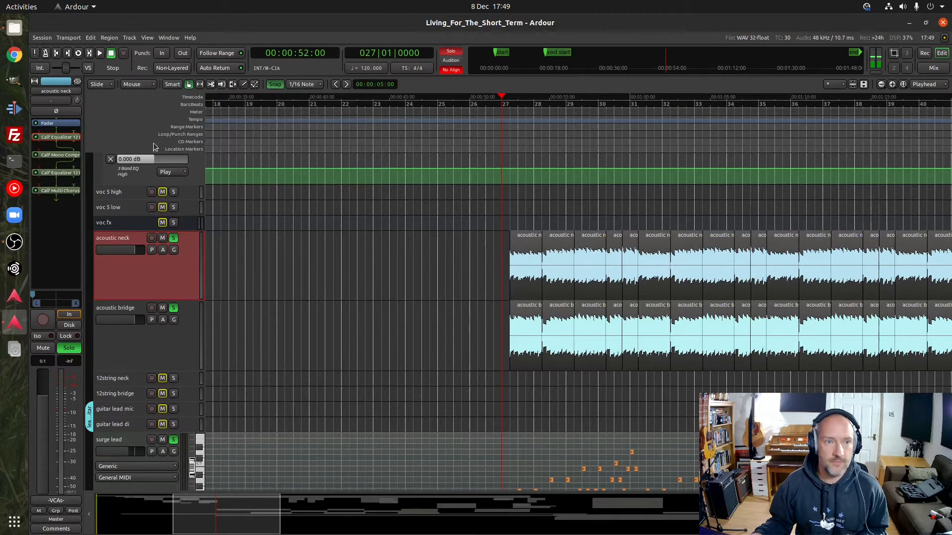
pyautogui.doubleClick(60, 155)
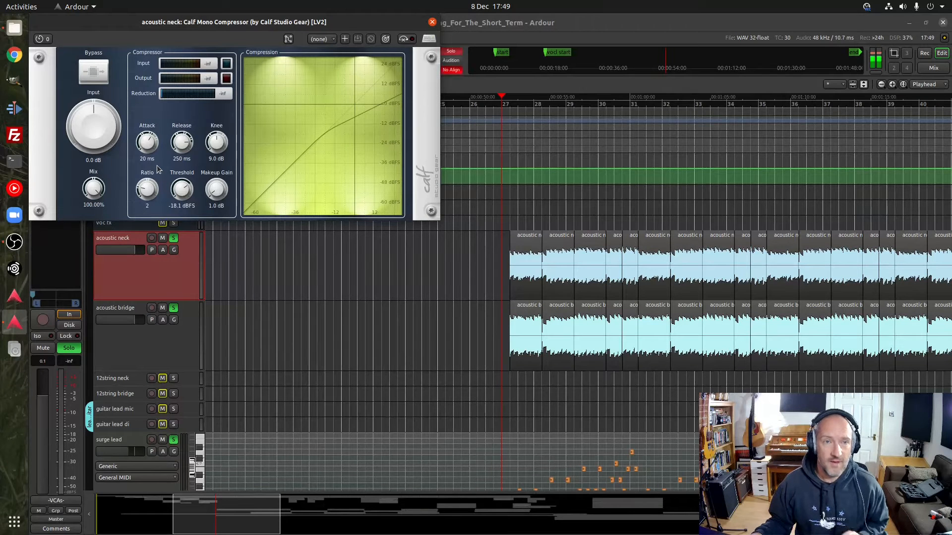
pyautogui.press('space')
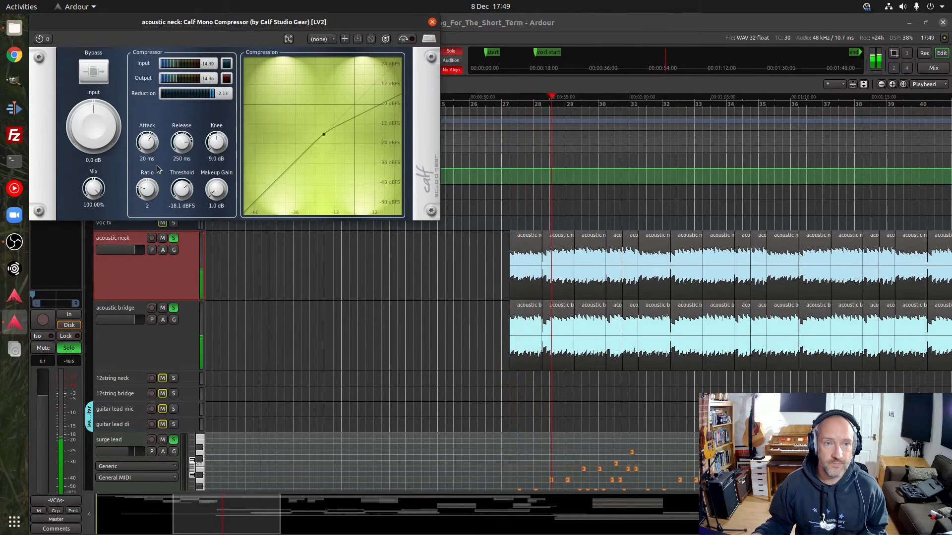
pyautogui.press('space')
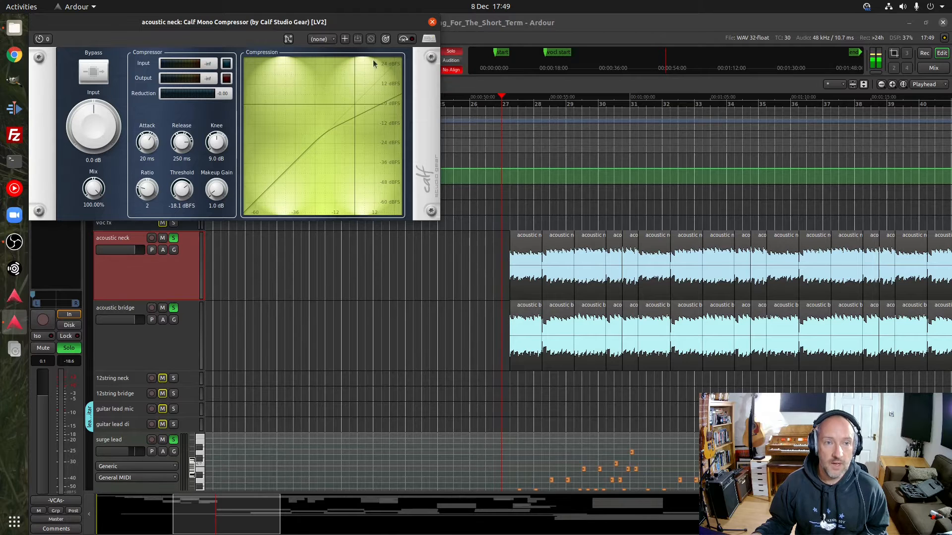
pyautogui.click(432, 23)
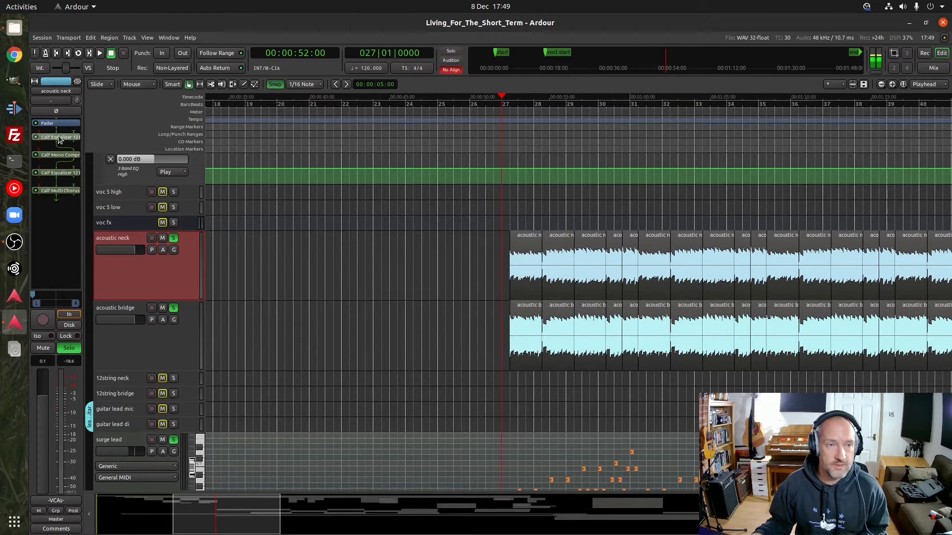
pyautogui.doubleClick(58, 173)
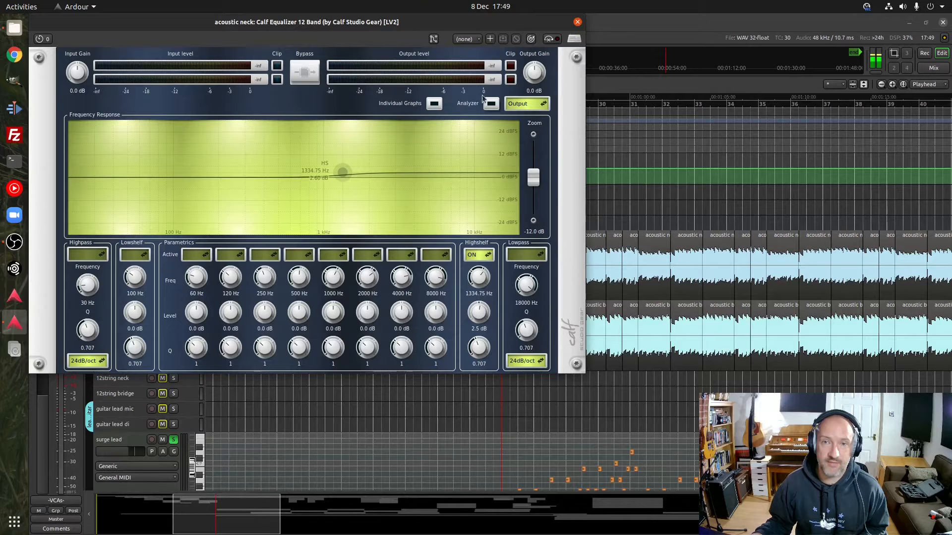
pyautogui.click(578, 22)
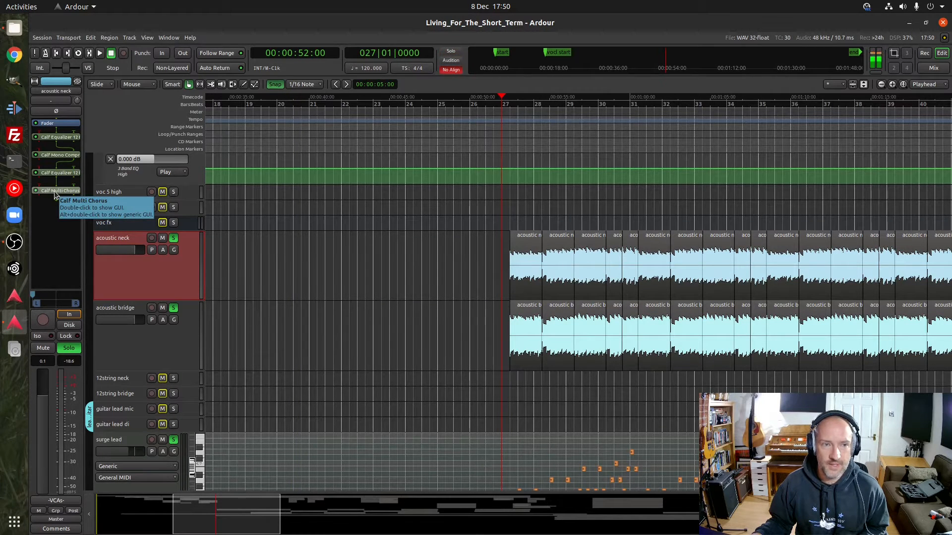
# Leave only acoustic neck soloed and audition it from bar 27, re-enabling its bypassed equalizers, compressor and Multi Chorus one by one
pyautogui.click(173, 439)
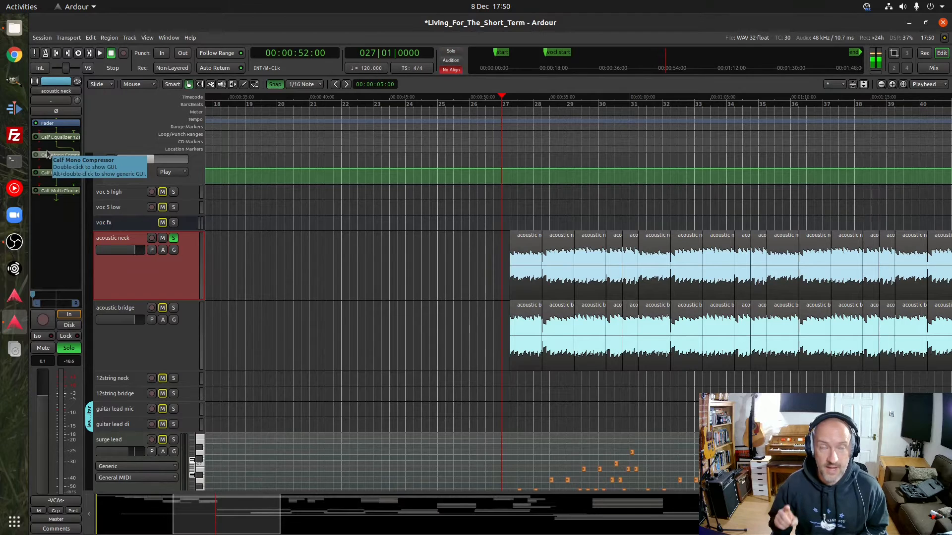
pyautogui.press('space')
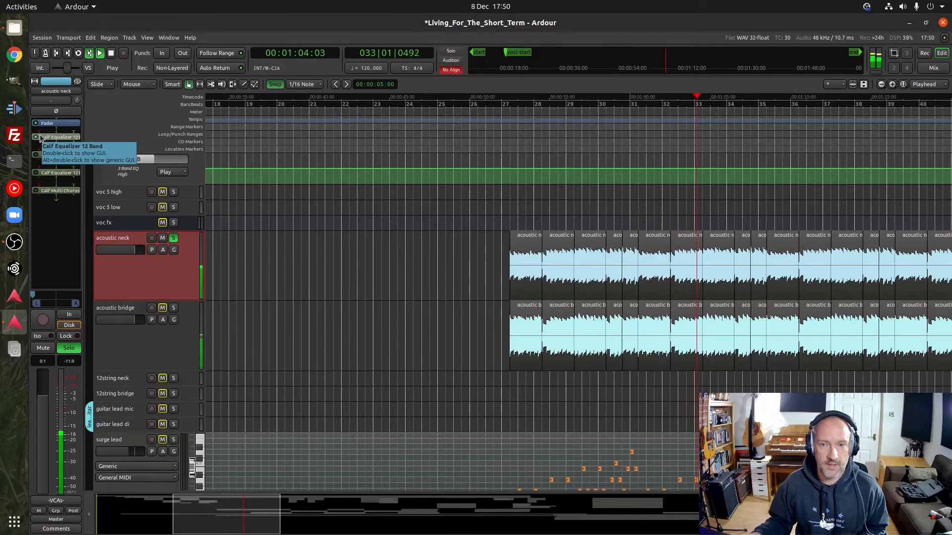
pyautogui.click(504, 134)
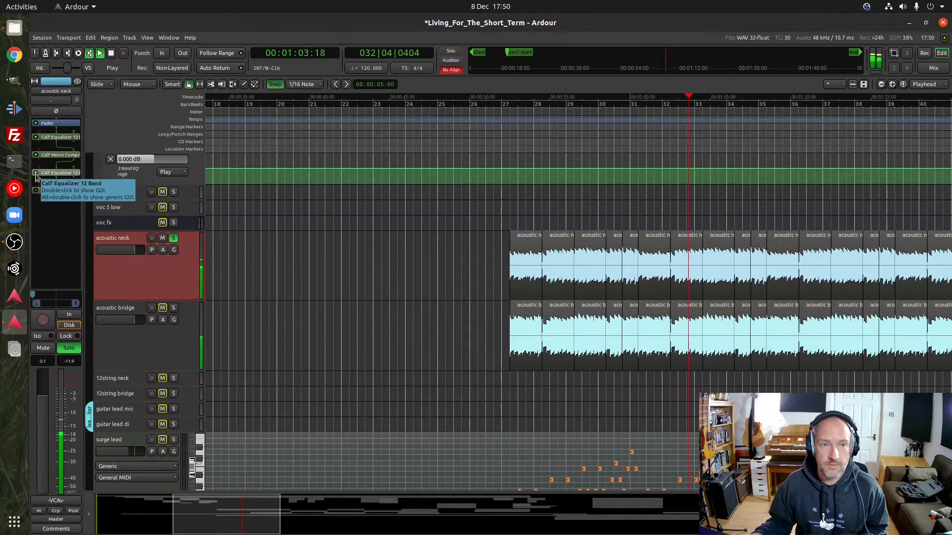
pyautogui.press('space')
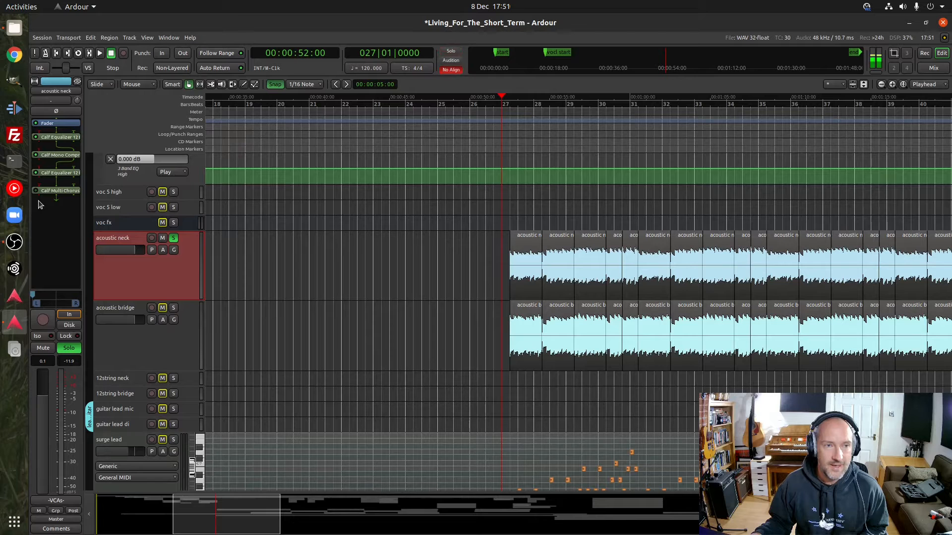
pyautogui.press('space')
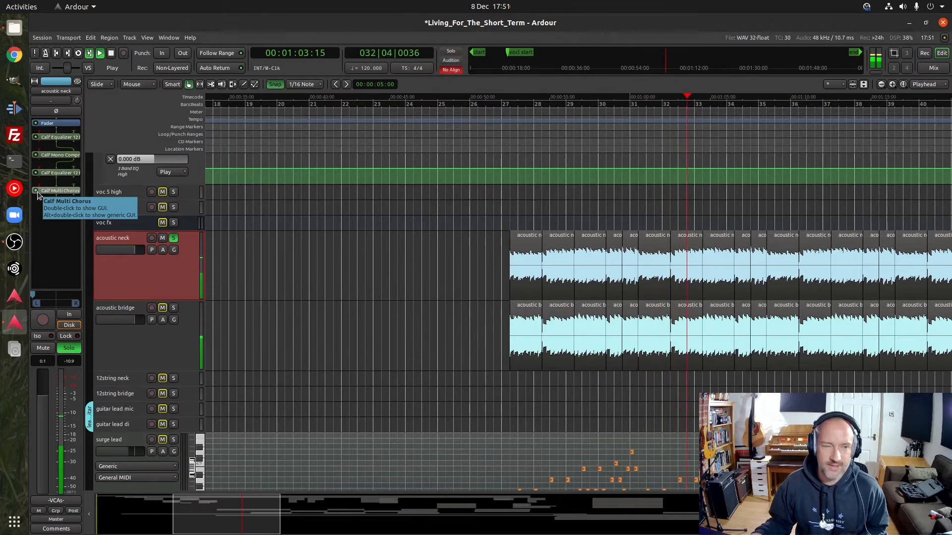
pyautogui.press('space')
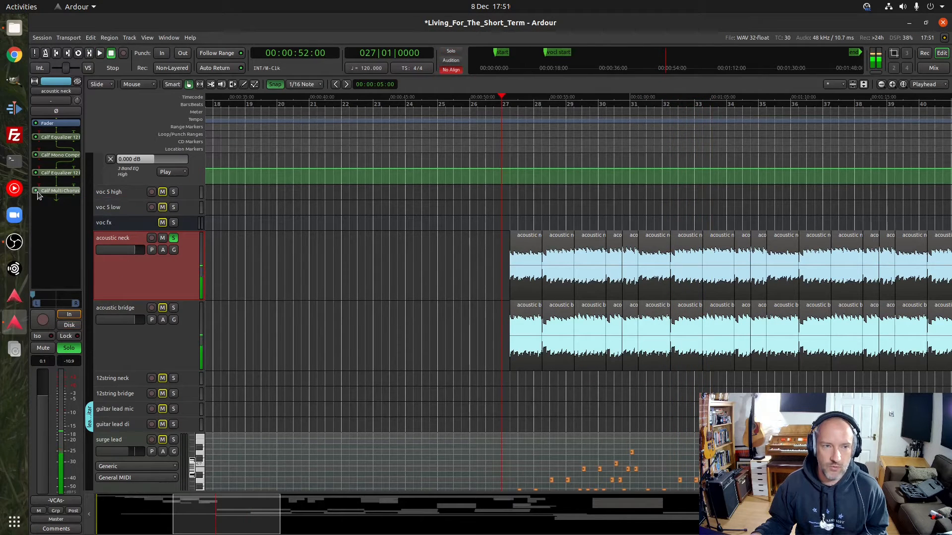
# Add acoustic bridge and surge lead back to the solo one after the other, auditioning each combination from bar 27
pyautogui.click(173, 308)
pyautogui.press('space')
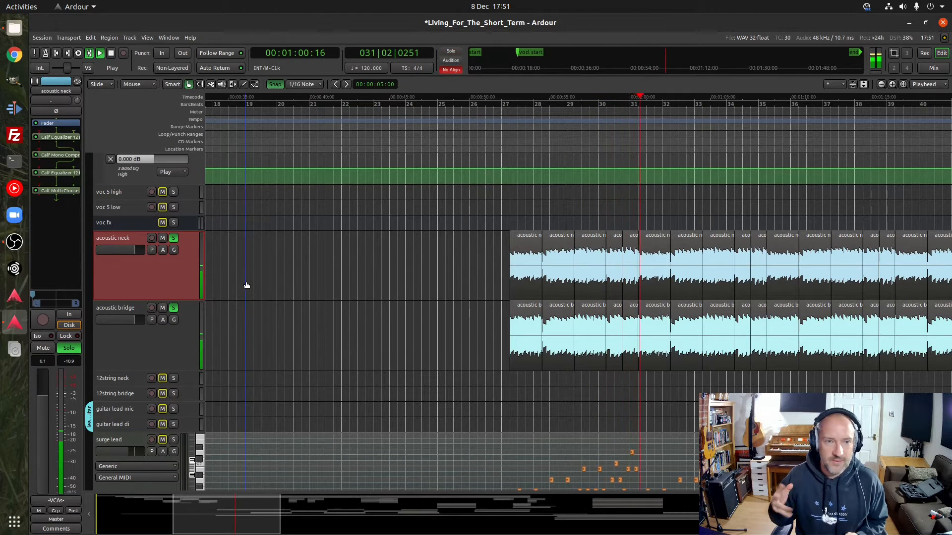
pyautogui.press('space')
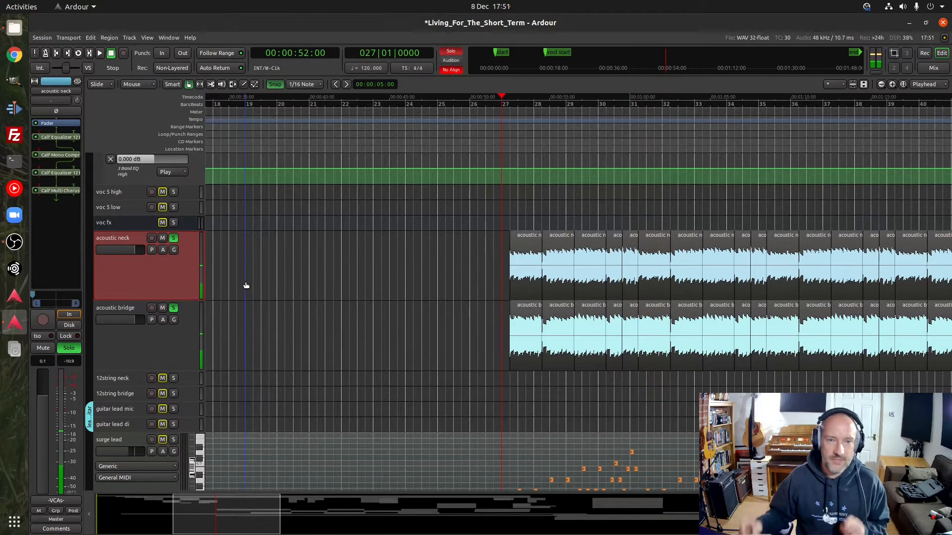
pyautogui.click(174, 440)
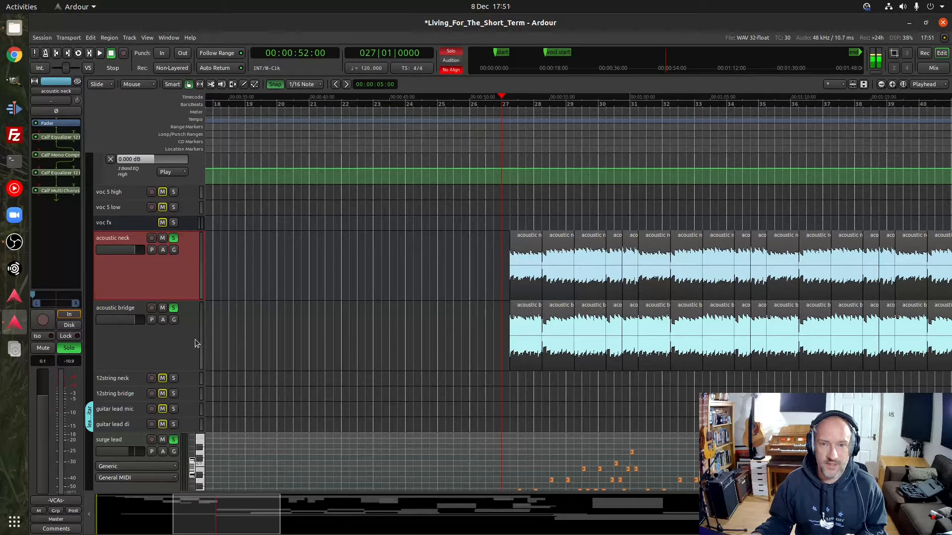
pyautogui.press('space')
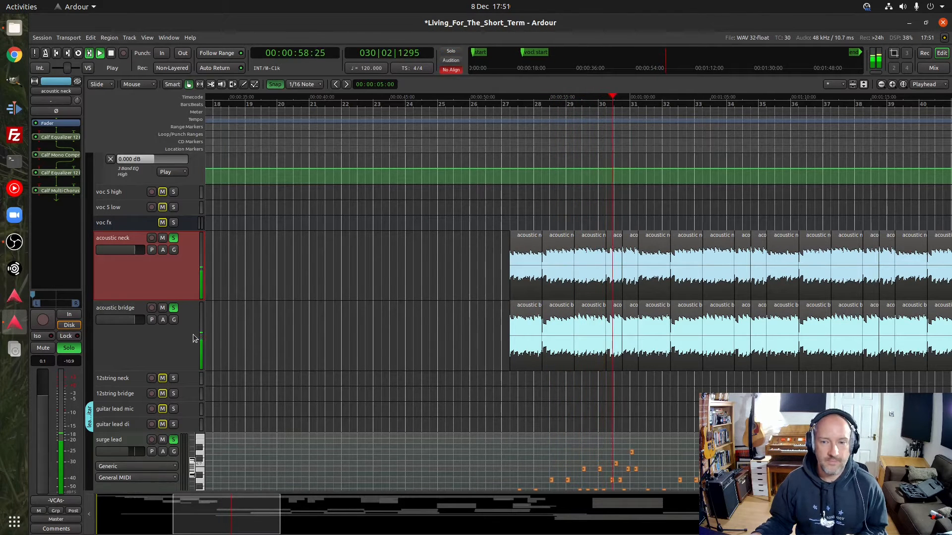
pyautogui.press('space')
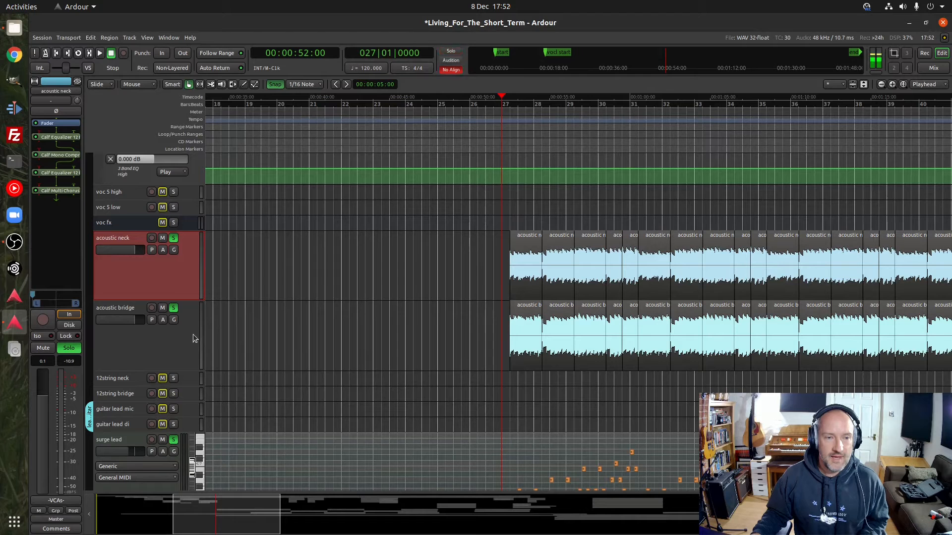
# Clear the solos on acoustic neck, acoustic bridge and surge lead and play the full mix from bar 25 to about bar 33
pyautogui.click(175, 309)
pyautogui.click(173, 440)
pyautogui.click(173, 238)
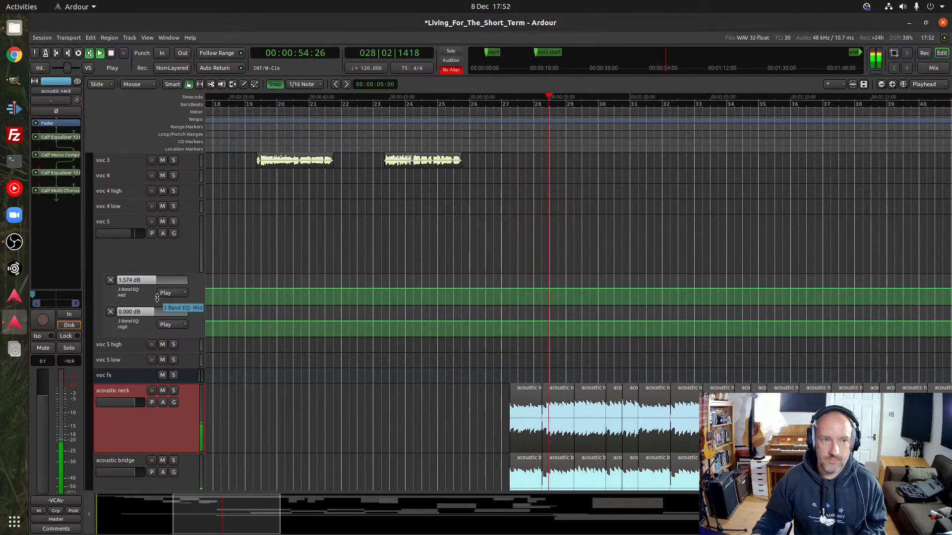
pyautogui.scroll(-3, 156, 298)
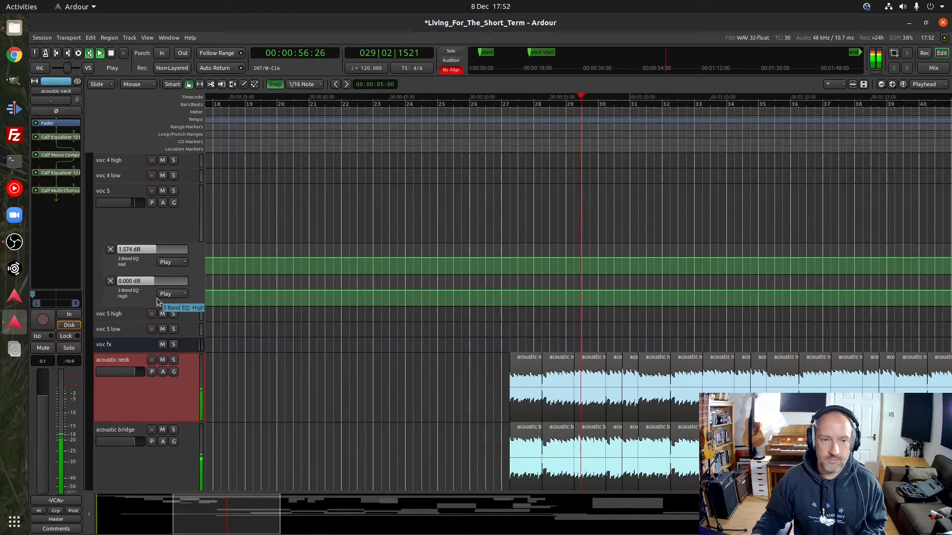
pyautogui.scroll(-3, 158, 302)
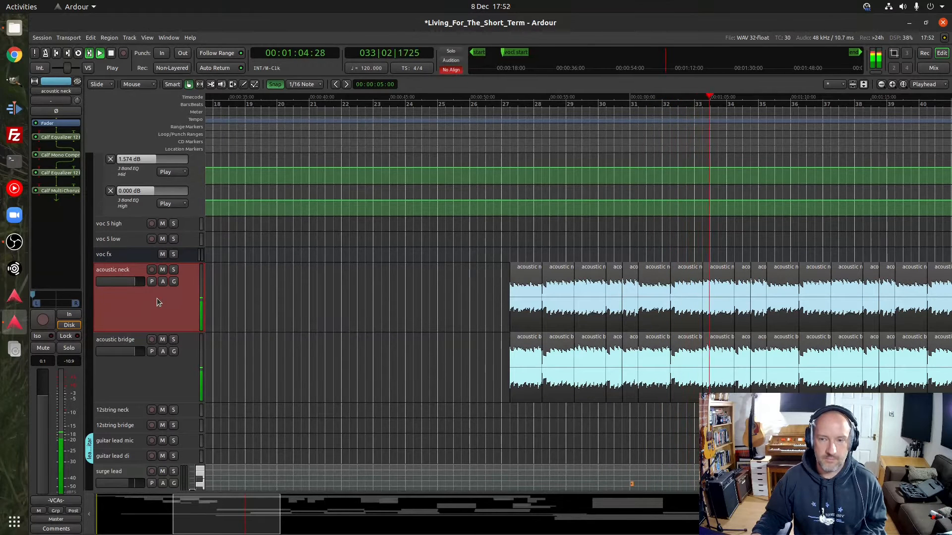
pyautogui.press('space')
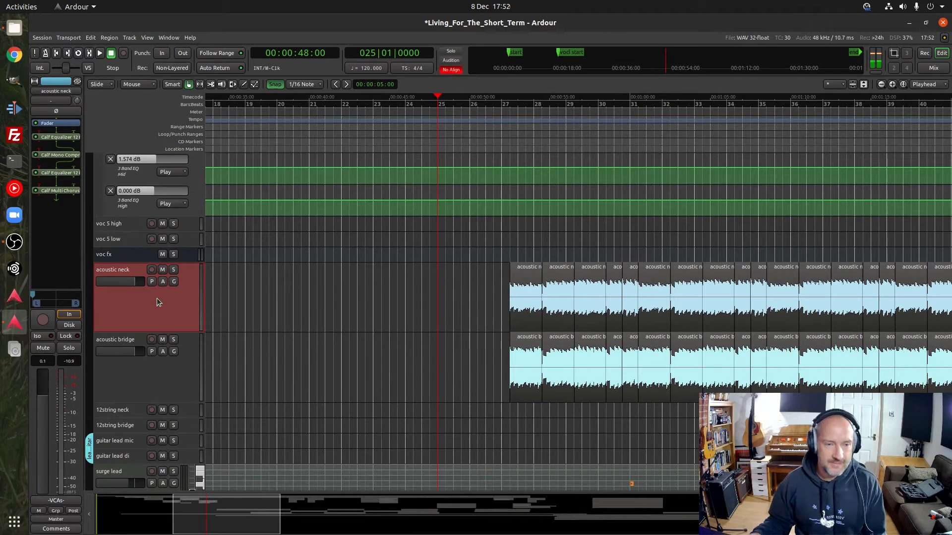
# Find the Geonkick track below DrumGizmo, select it and open its Geonkick plugin window
pyautogui.scroll(-5, 151, 306)
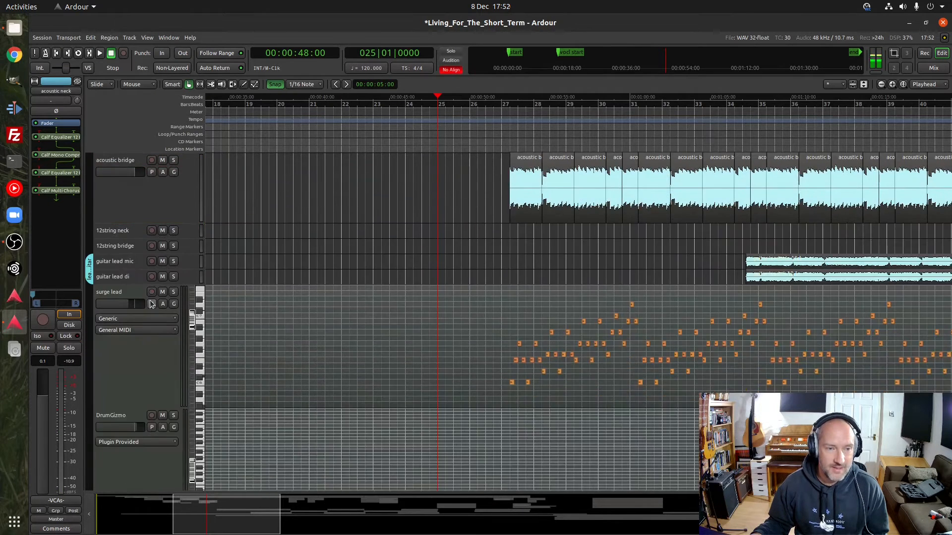
pyautogui.scroll(-5, 150, 300)
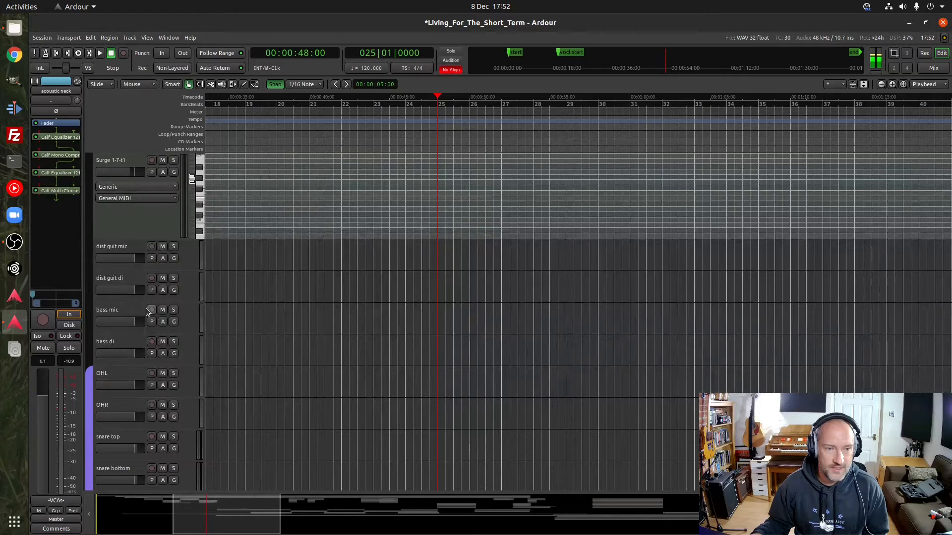
pyautogui.scroll(2, 149, 296)
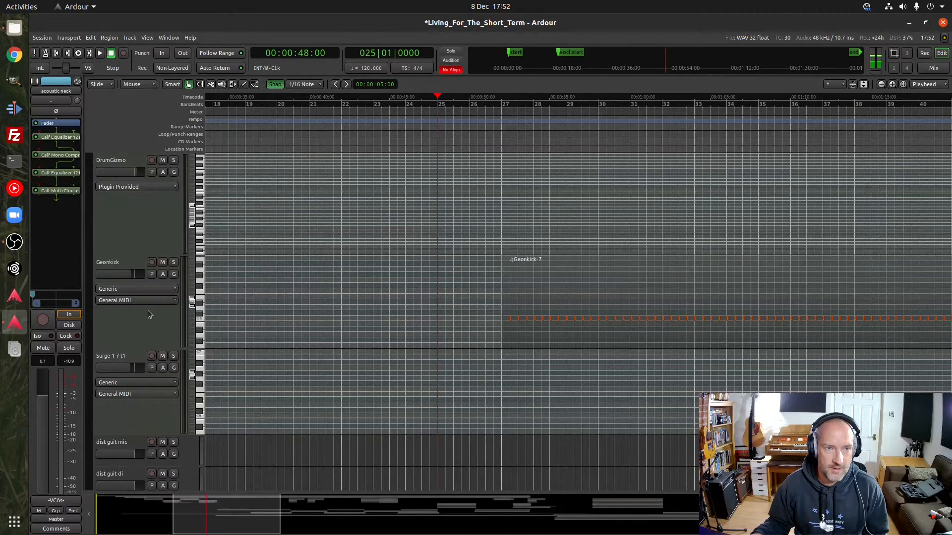
pyautogui.click(139, 326)
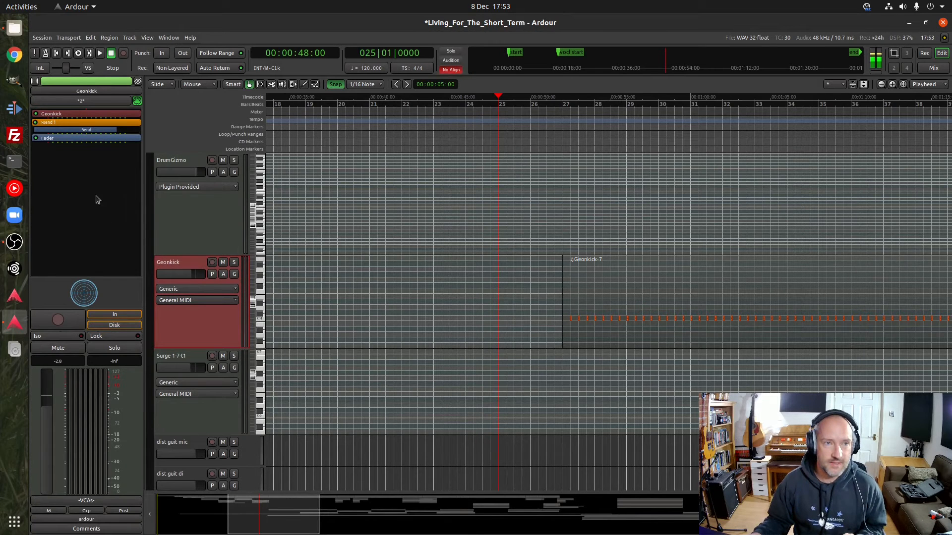
pyautogui.doubleClick(79, 114)
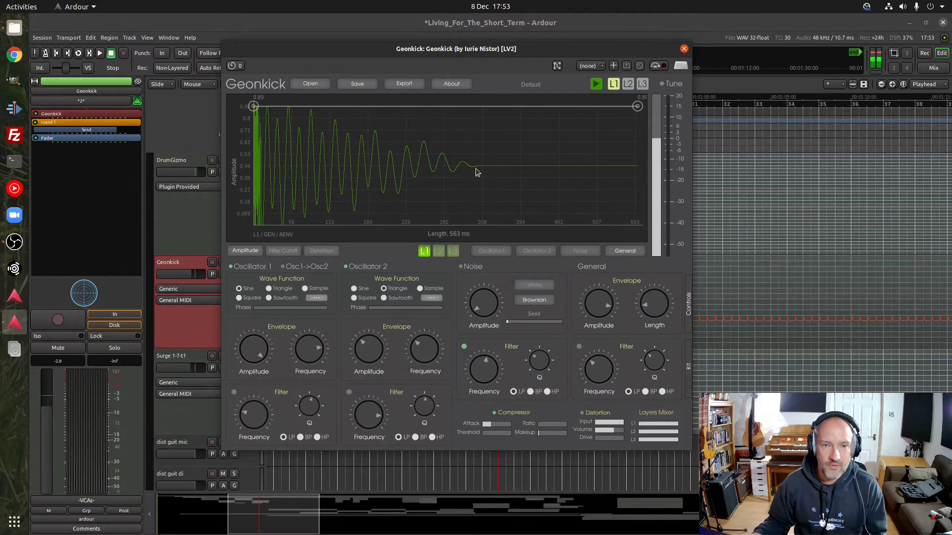
# Switch Geonkick's Oscillator 2 and Oscillator 1 off and back on to examine what each adds to the kick waveform
pyautogui.click(361, 269)
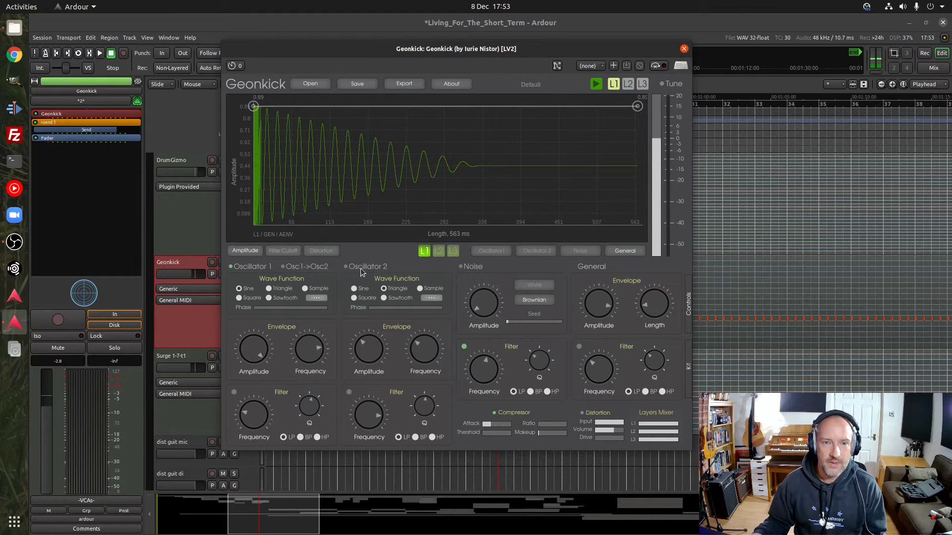
pyautogui.click(255, 266)
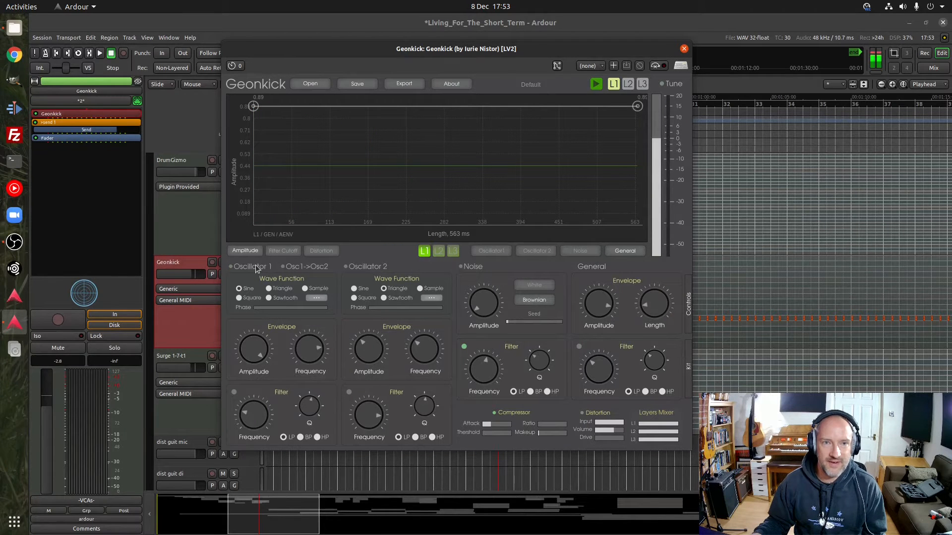
pyautogui.click(256, 266)
pyautogui.click(357, 267)
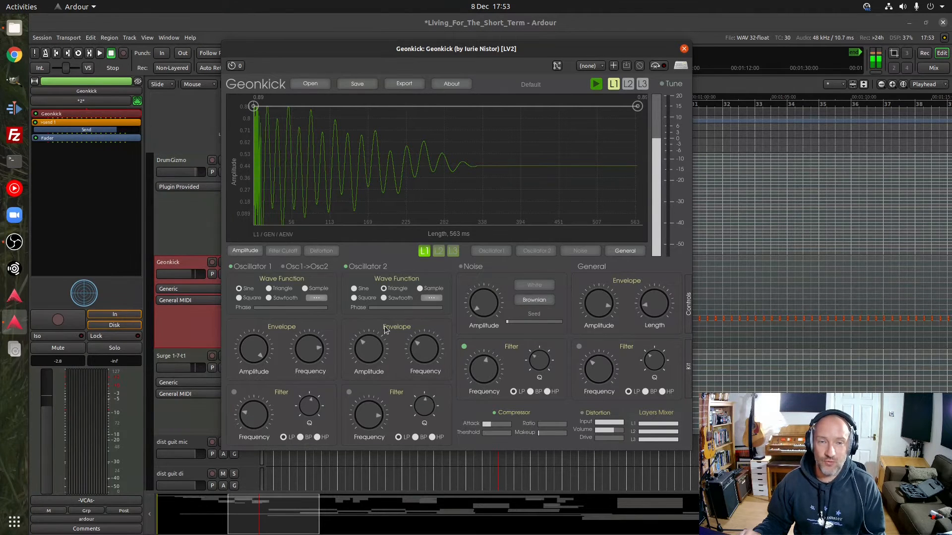
# Preview the Geonkick kick sound and examine the Oscillator 1 and Oscillator 2 amplitude envelopes, ending on Oscillator 1
pyautogui.click(596, 86)
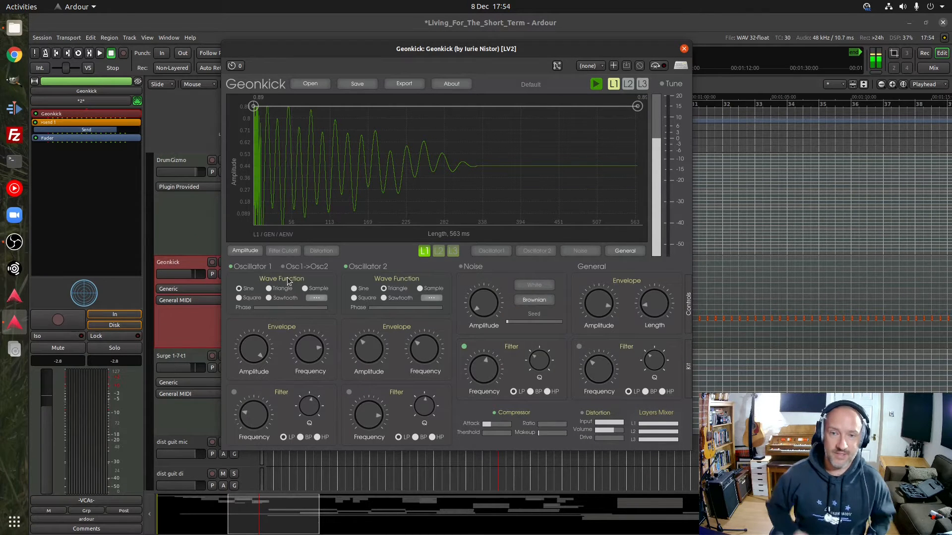
pyautogui.click(491, 251)
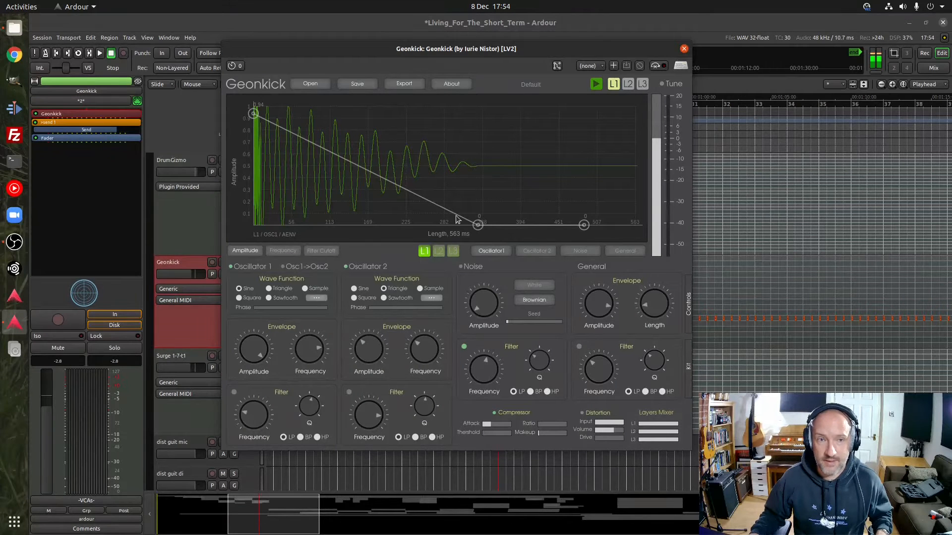
pyautogui.click(541, 253)
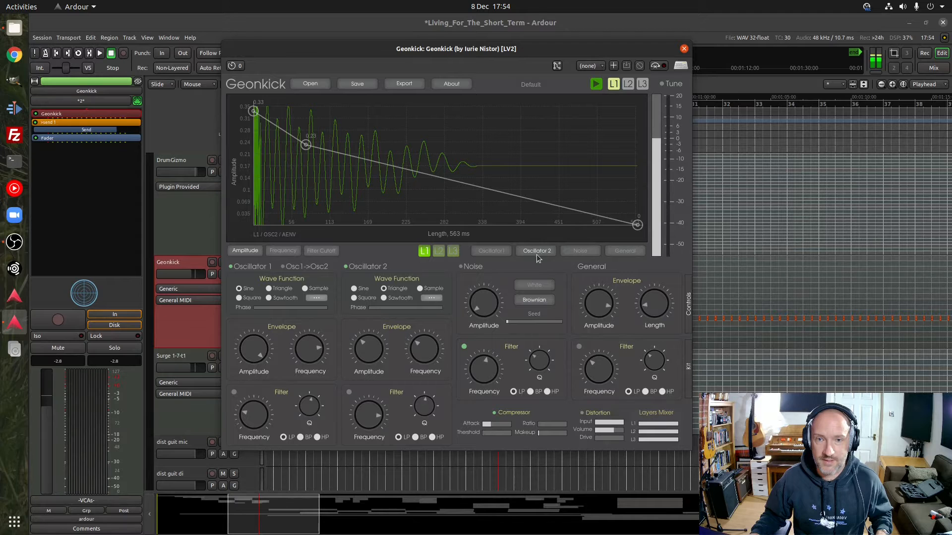
pyautogui.click(492, 253)
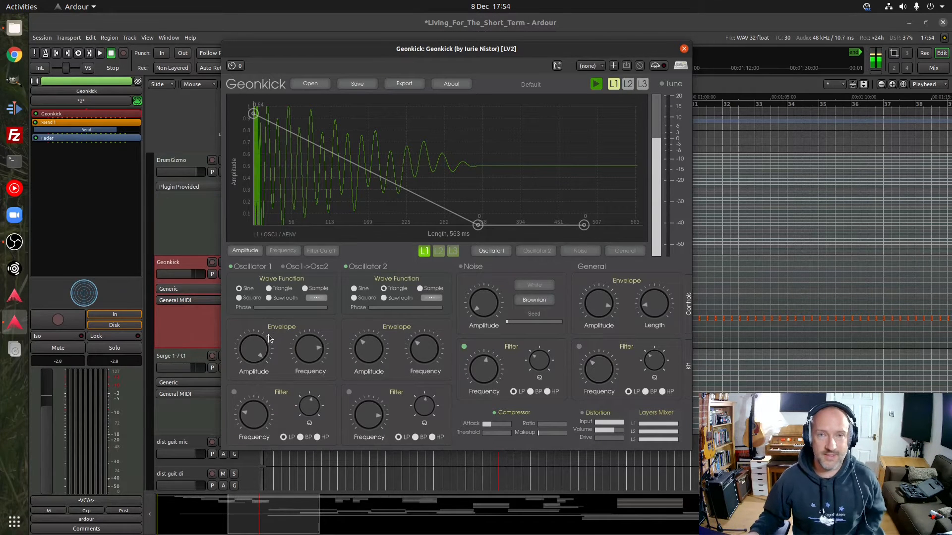
pyautogui.click(596, 84)
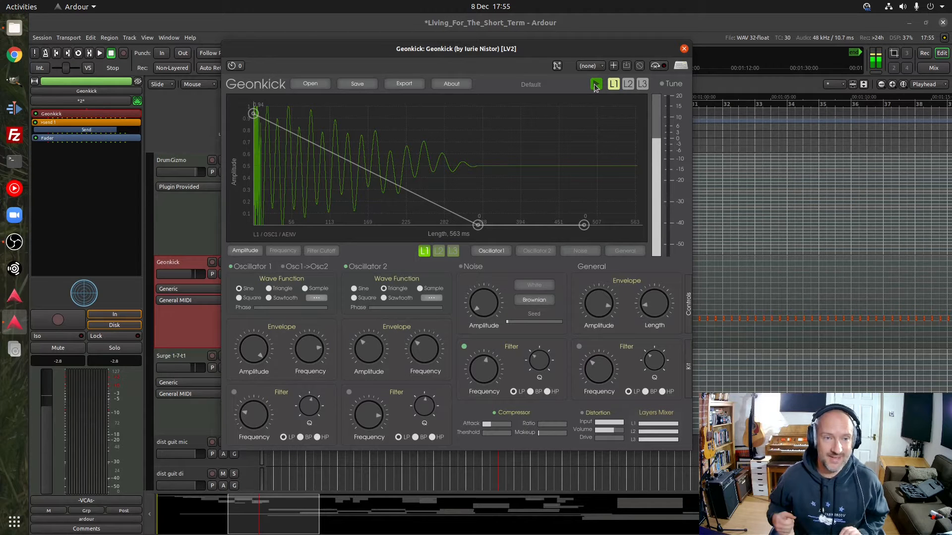
# Close the Geonkick plugin window and play the mix from bar 25 through the kick's entry at bar 27
pyautogui.click(684, 49)
pyautogui.press('space')
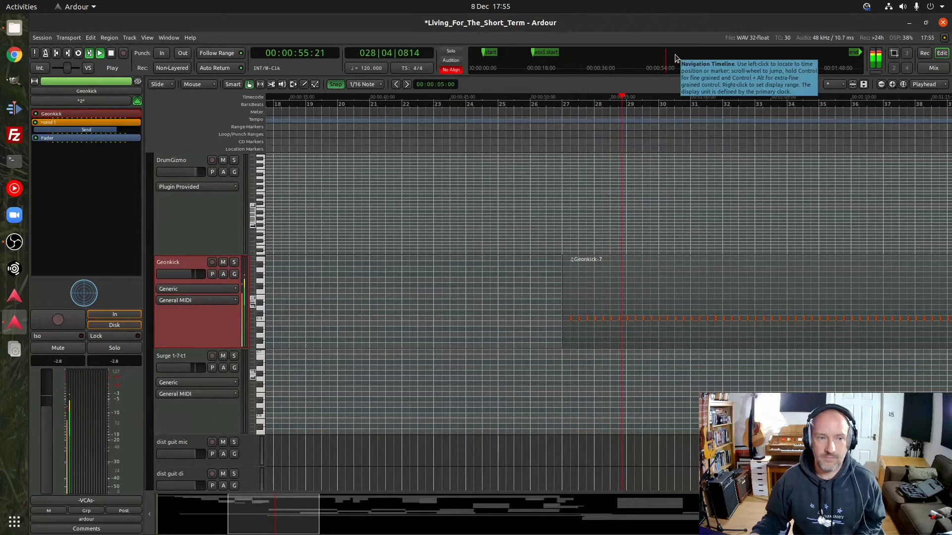
pyautogui.press('space')
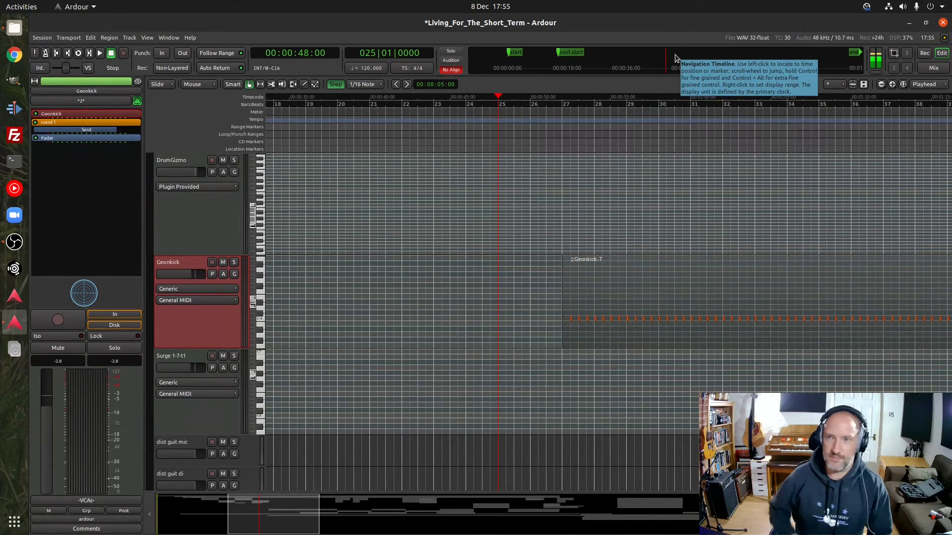
# Find the rhythm sidechain strip in the mixer and examine its Calf Sidechain Compressor settings, closing the plugin window when done
pyautogui.click(931, 68)
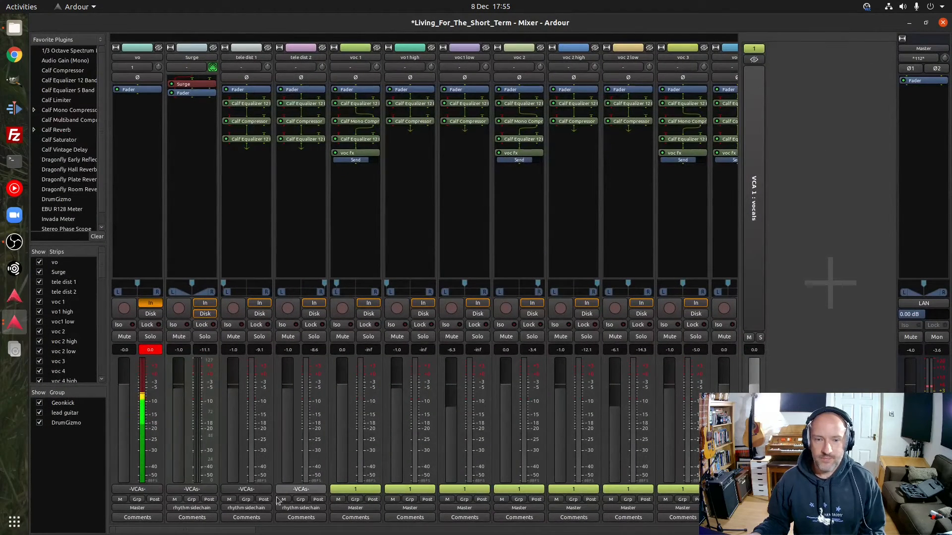
pyautogui.moveTo(214, 530); pyautogui.dragTo(644, 530)
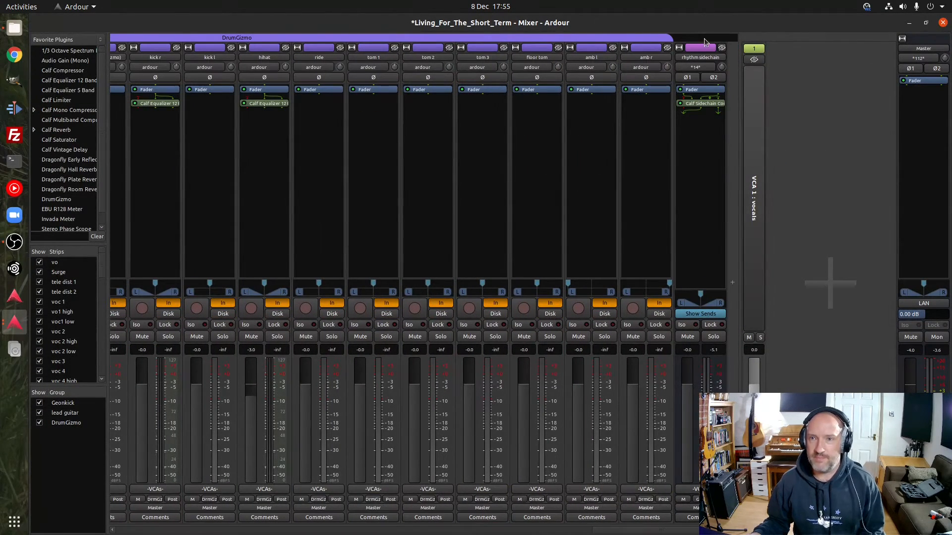
pyautogui.doubleClick(705, 104)
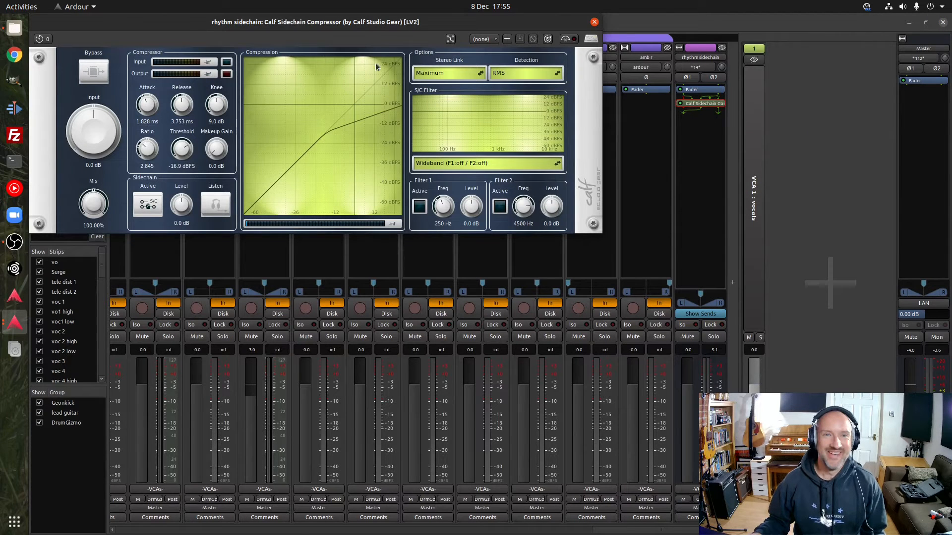
pyautogui.moveTo(370, 22); pyautogui.dragTo(460, 67)
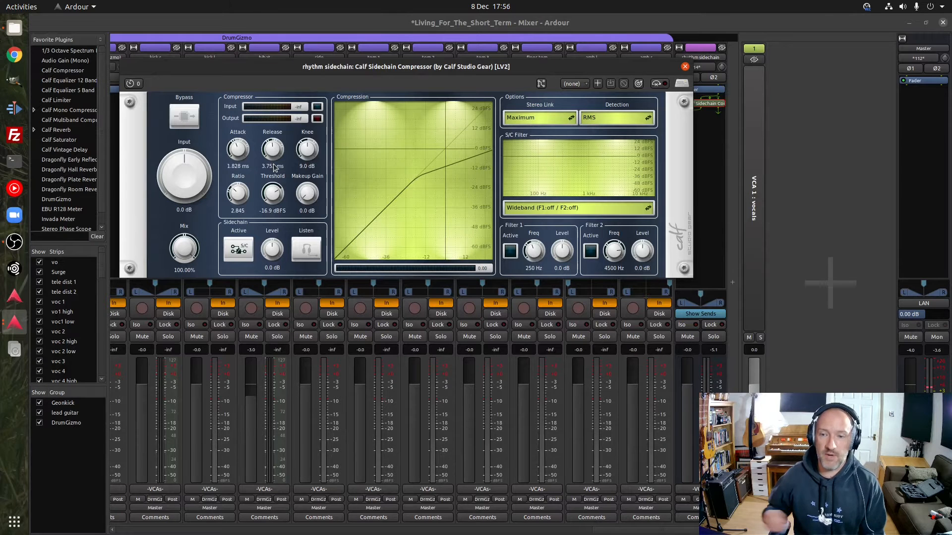
pyautogui.click(685, 67)
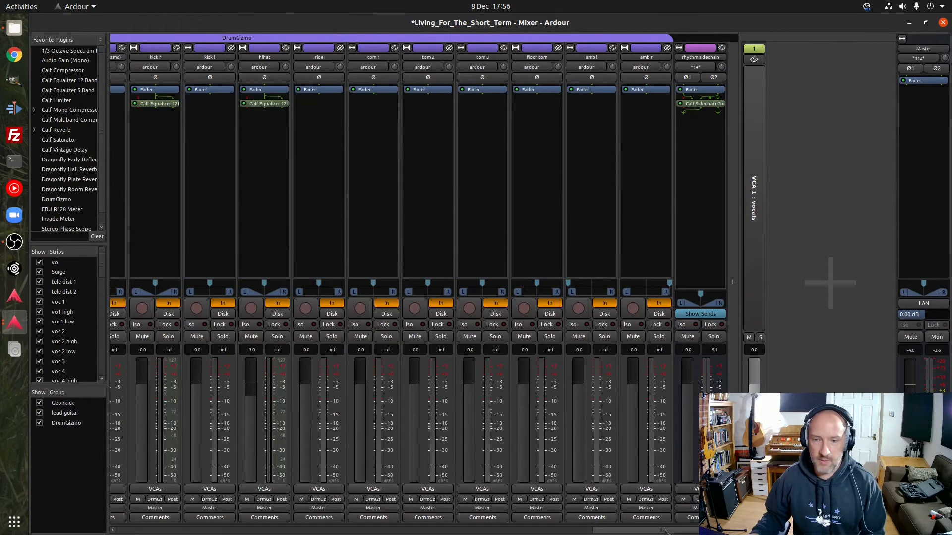
# Route the vo strip's output to rhythm sidechain in, check the rhythm sidechain strip and return to the editor
pyautogui.moveTo(666, 531); pyautogui.dragTo(505, 532)
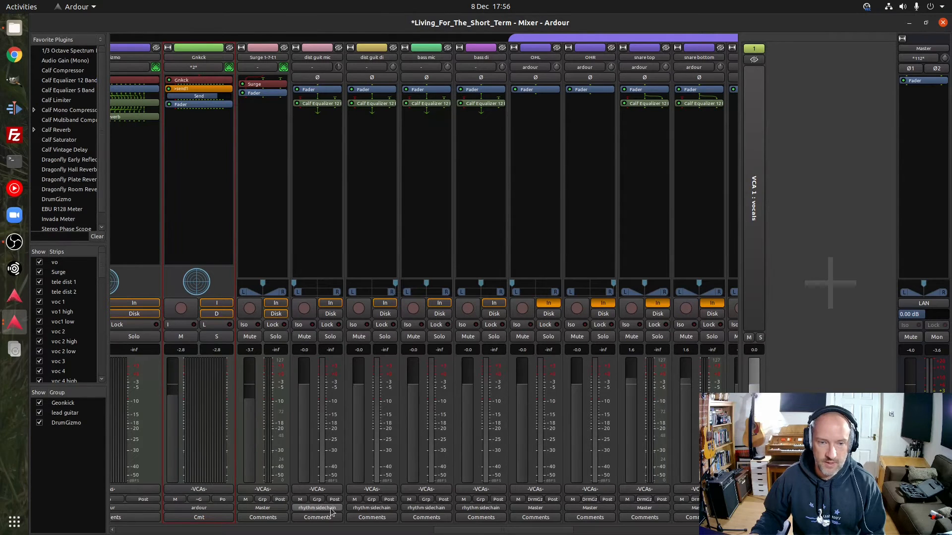
pyautogui.moveTo(474, 531); pyautogui.dragTo(151, 534)
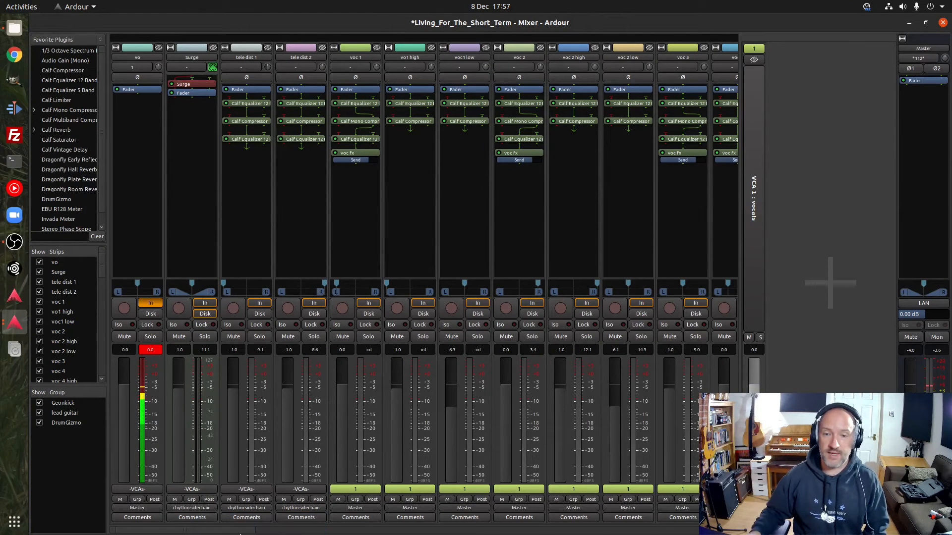
pyautogui.moveTo(183, 532)
pyautogui.mouseDown()
pyautogui.moveTo(606, 530)
pyautogui.moveTo(184, 531)
pyautogui.mouseUp()
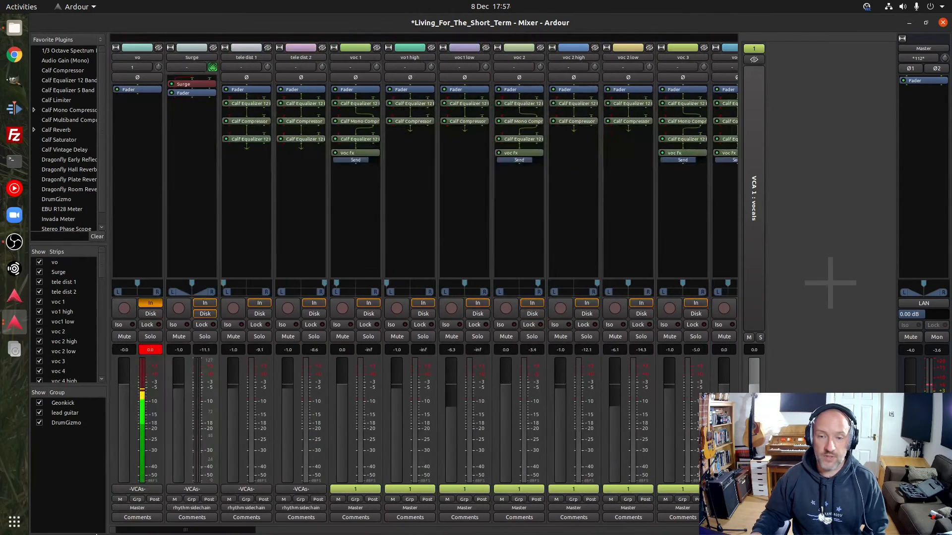
pyautogui.click(137, 508)
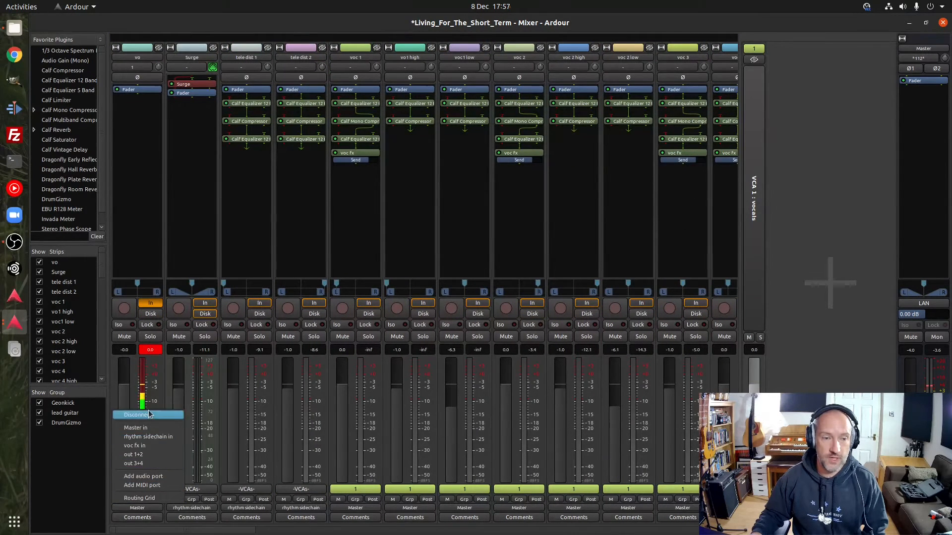
pyautogui.click(138, 438)
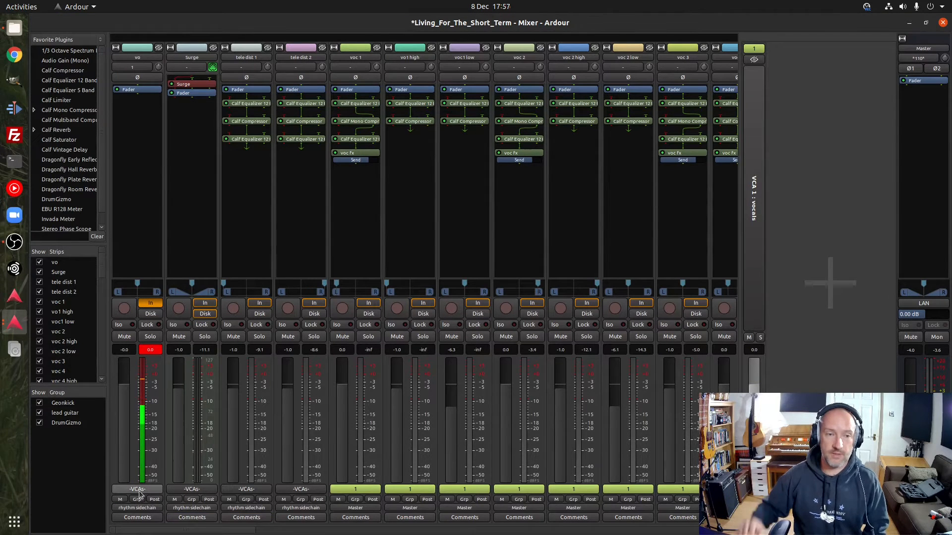
pyautogui.moveTo(164, 532); pyautogui.dragTo(704, 533)
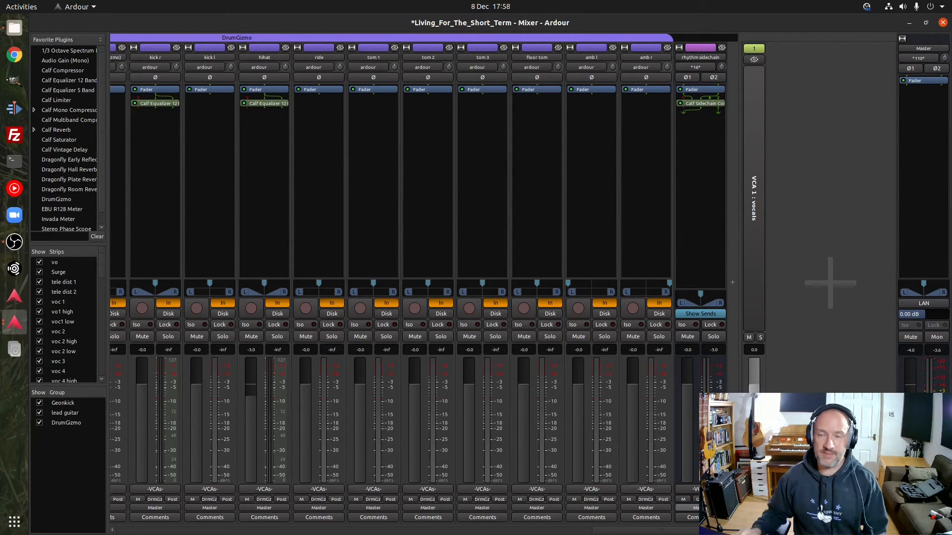
pyautogui.click(943, 23)
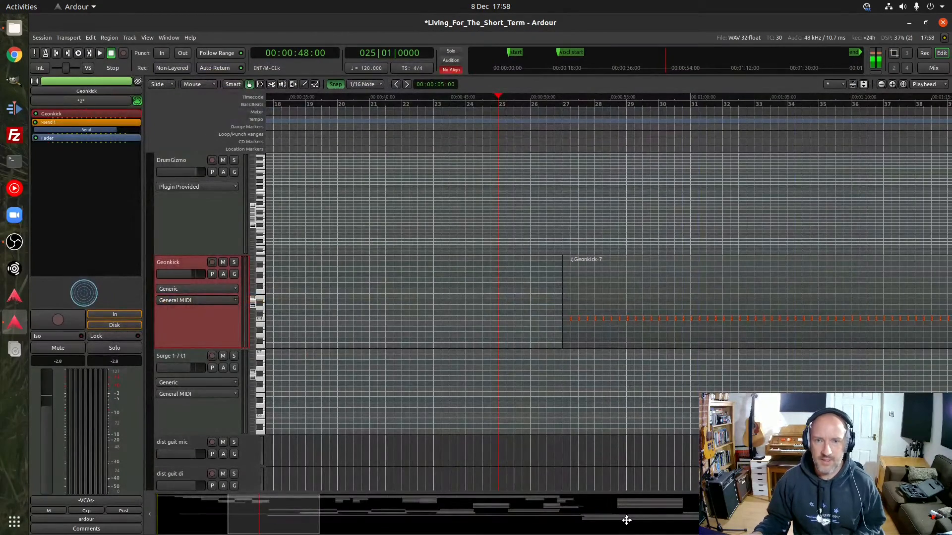
# Go back to the song's intro and play it from bar 7, beat 2, where tele dist 2 enters
pyautogui.scroll(15, 201, 418)
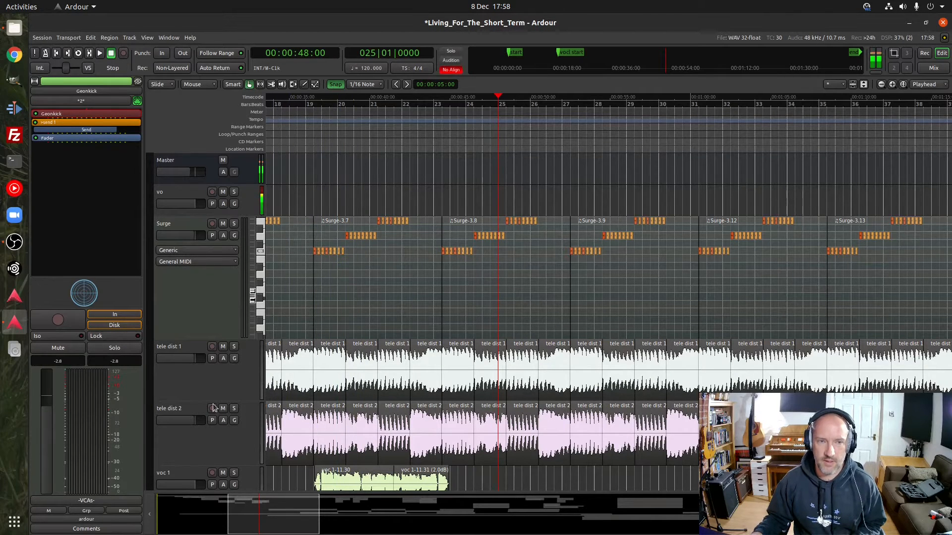
pyautogui.moveTo(270, 524); pyautogui.dragTo(197, 522)
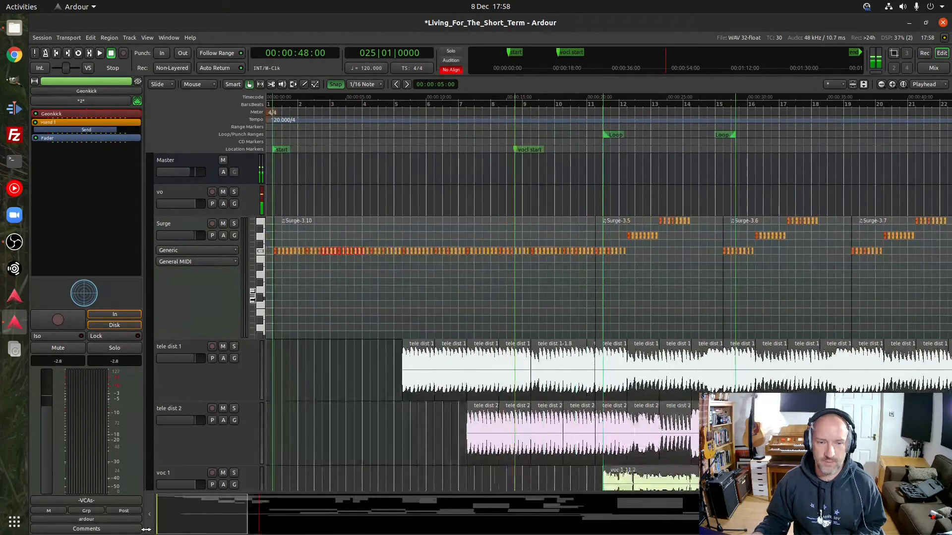
pyautogui.click(449, 104)
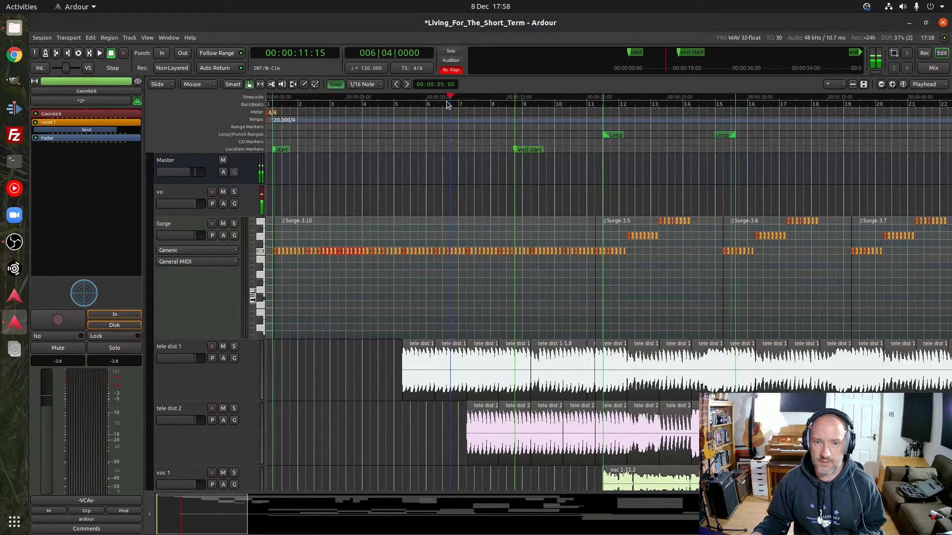
pyautogui.click(465, 104)
pyautogui.press('space')
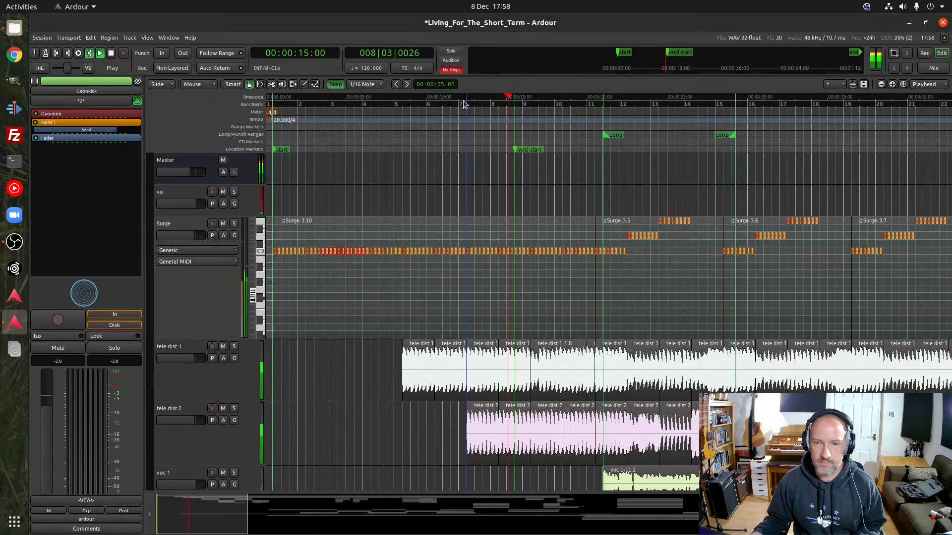
pyautogui.press('space')
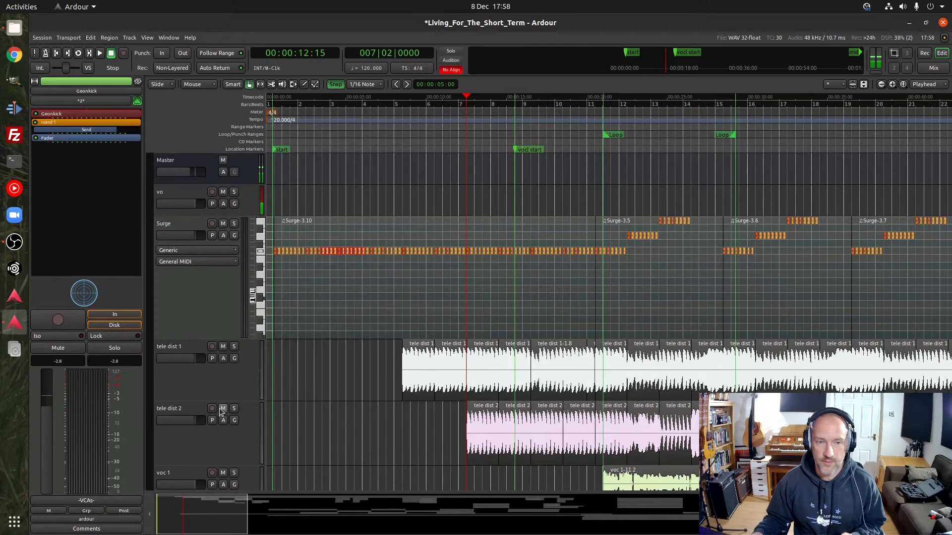
# Return to the Geonkick track and play the section from bar 26 twice to hear the sidechained kick entry
pyautogui.scroll(-10, 215, 399)
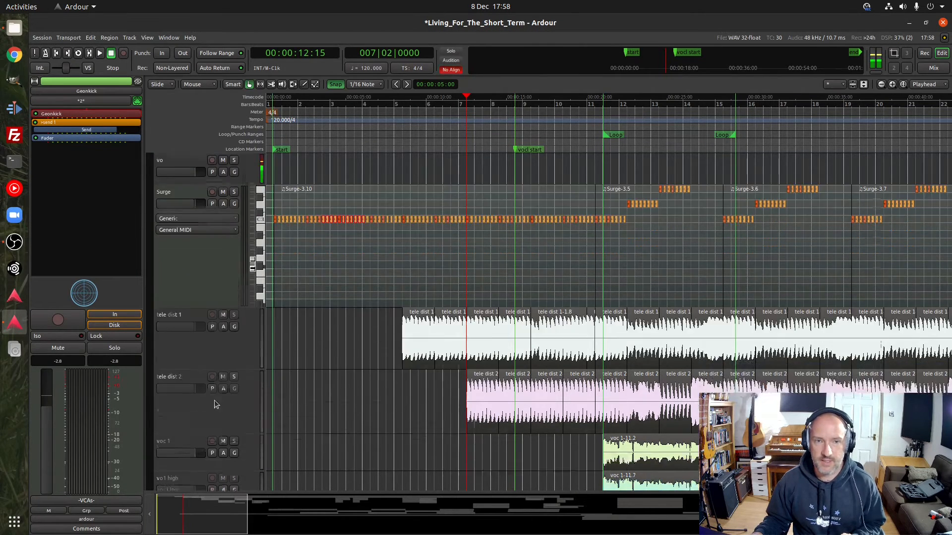
pyautogui.scroll(-10, 214, 402)
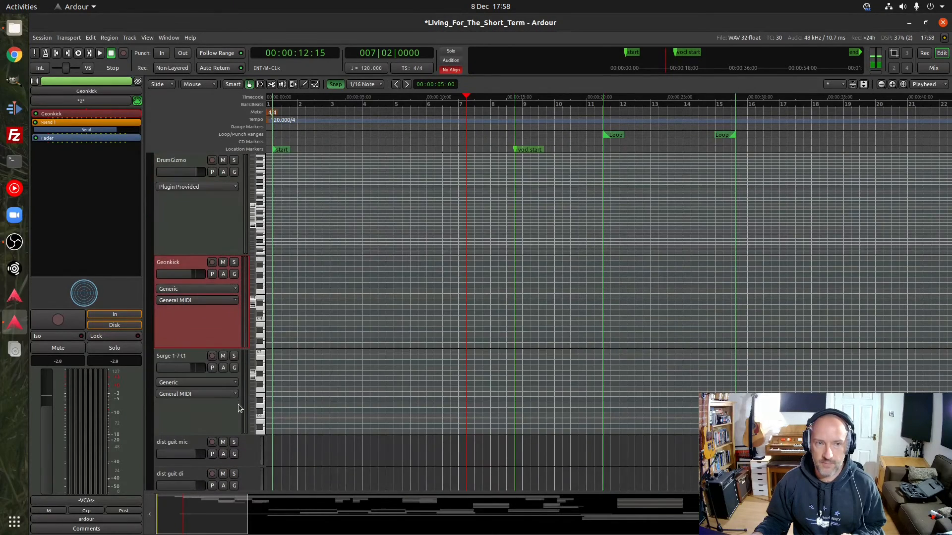
pyautogui.moveTo(223, 516); pyautogui.dragTo(306, 532)
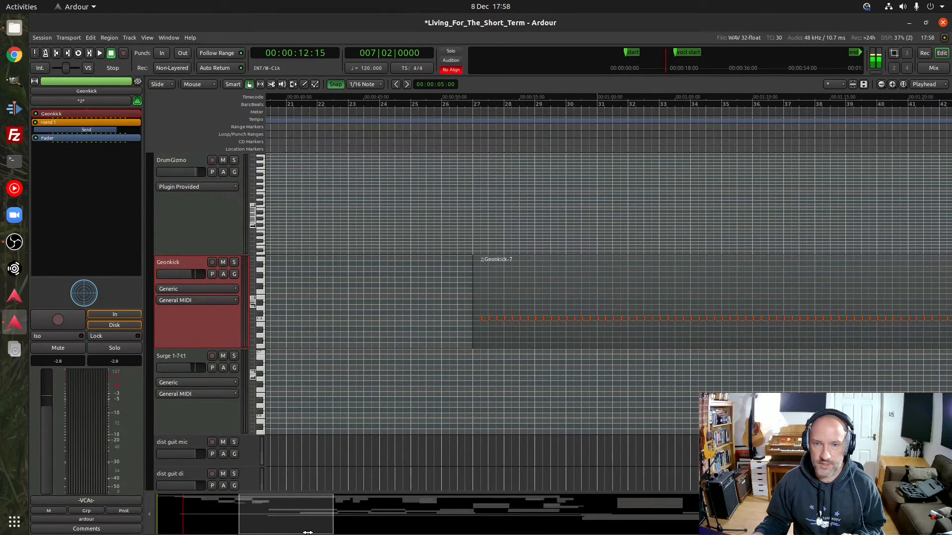
pyautogui.click(407, 107)
pyautogui.click(444, 106)
pyautogui.press('space')
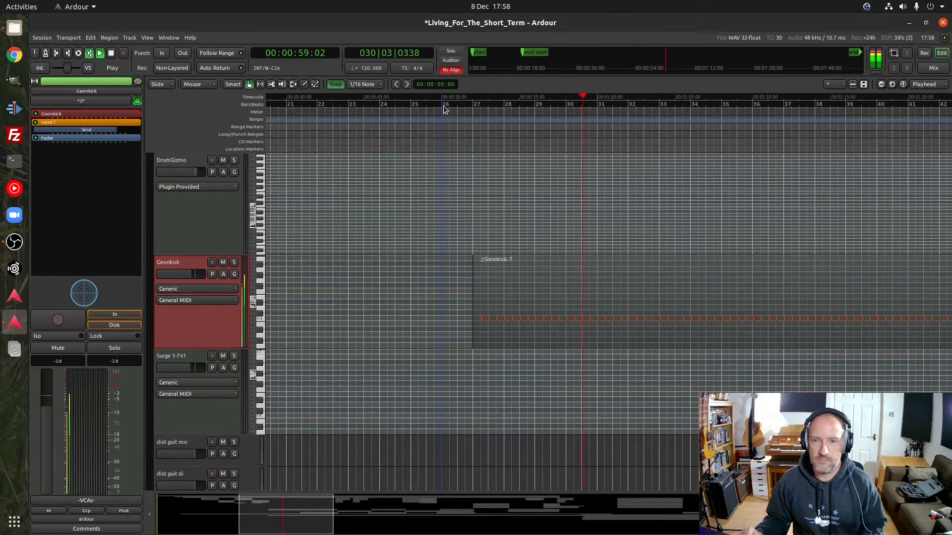
pyautogui.press('space')
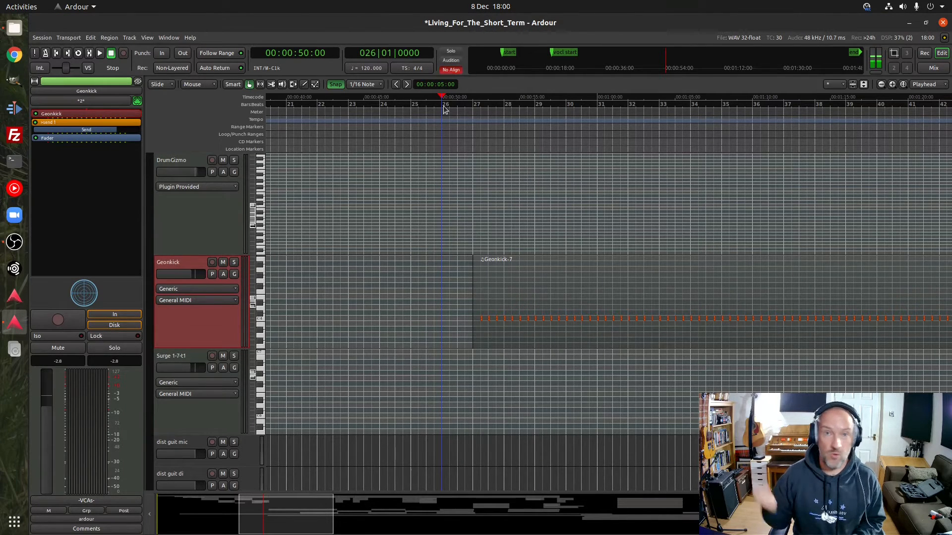
pyautogui.press('space')
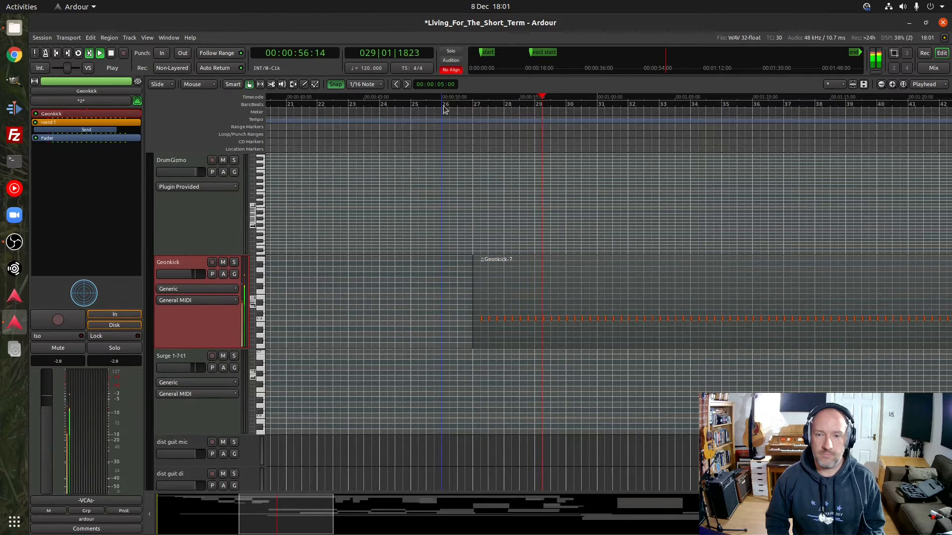
pyautogui.press('space')
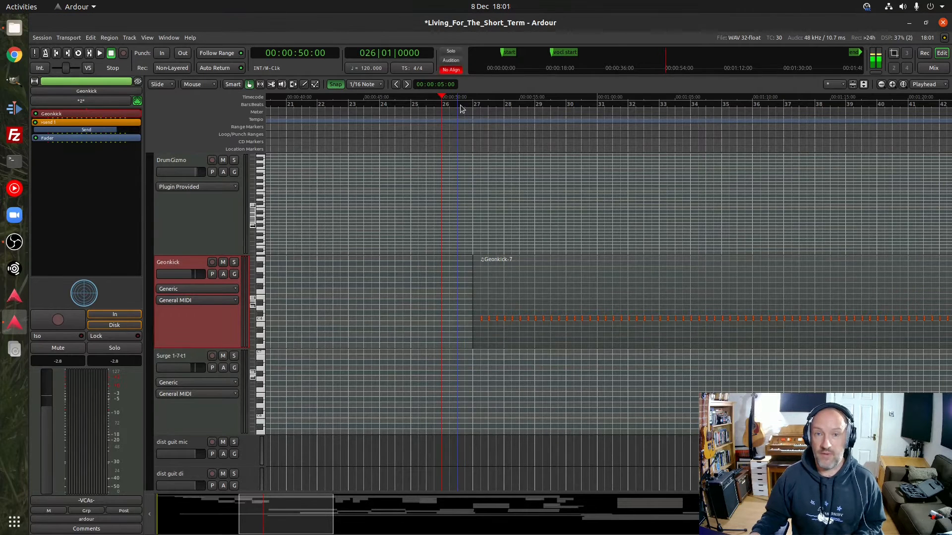
# Play from bar 26, beat 4 to past bar 37, bringing the acoustic, guitar lead and surge lead tracks into view
pyautogui.click(464, 105)
pyautogui.press('space')
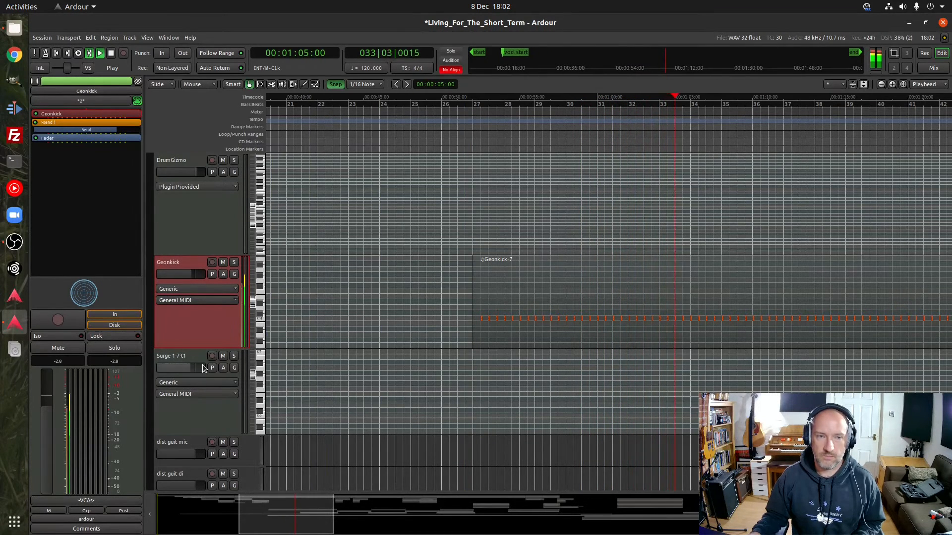
pyautogui.scroll(6, 202, 365)
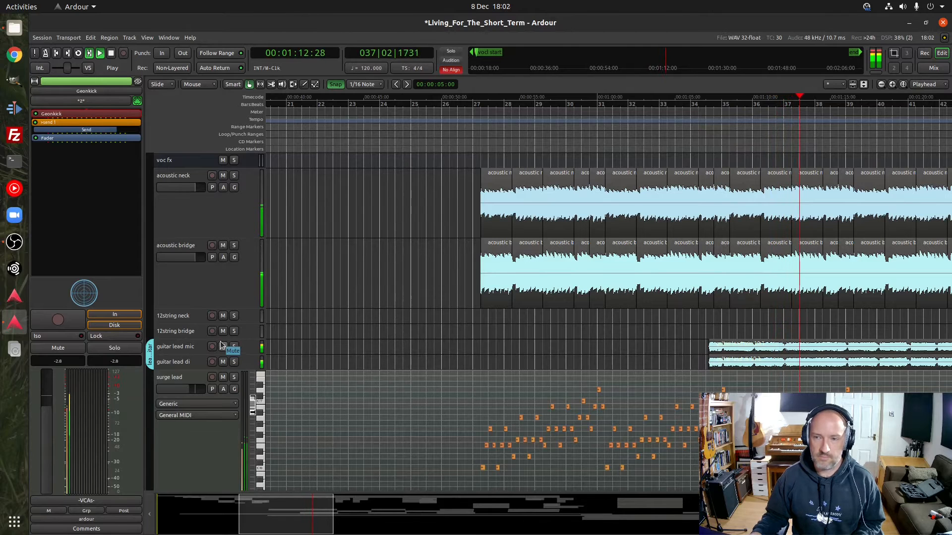
pyautogui.press('space')
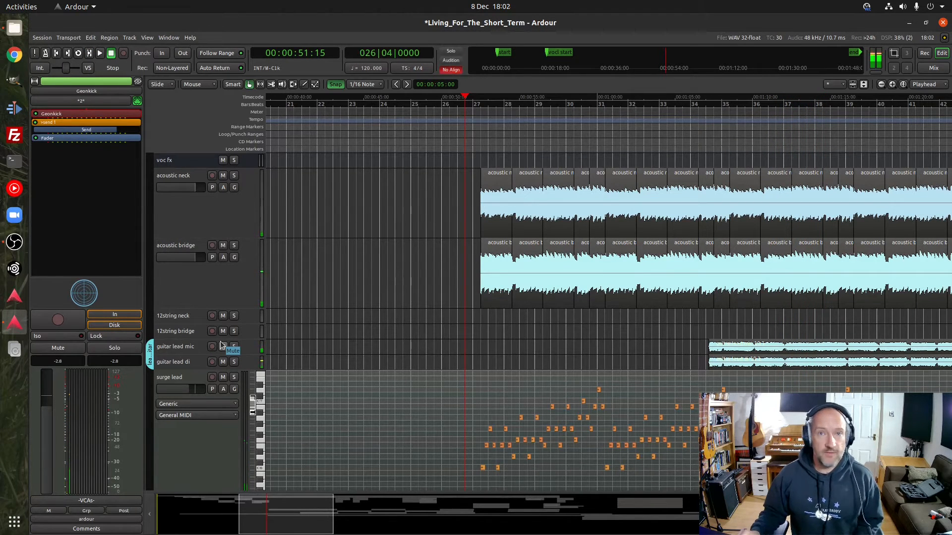
# Play from bar 34, beat 2 to past bar 37 to hear the lead guitars enter, and return to that position
pyautogui.click(697, 104)
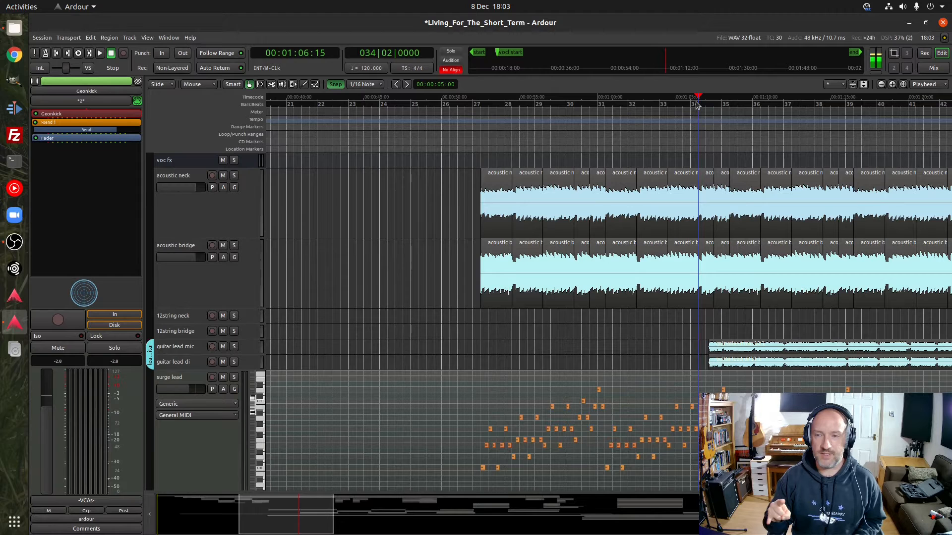
pyautogui.press('space')
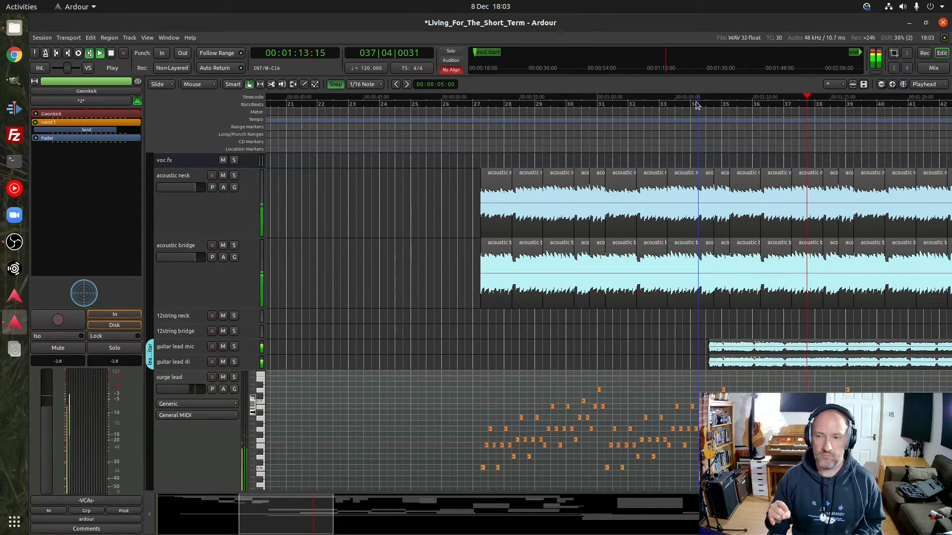
pyautogui.press('space')
pyautogui.click(696, 99)
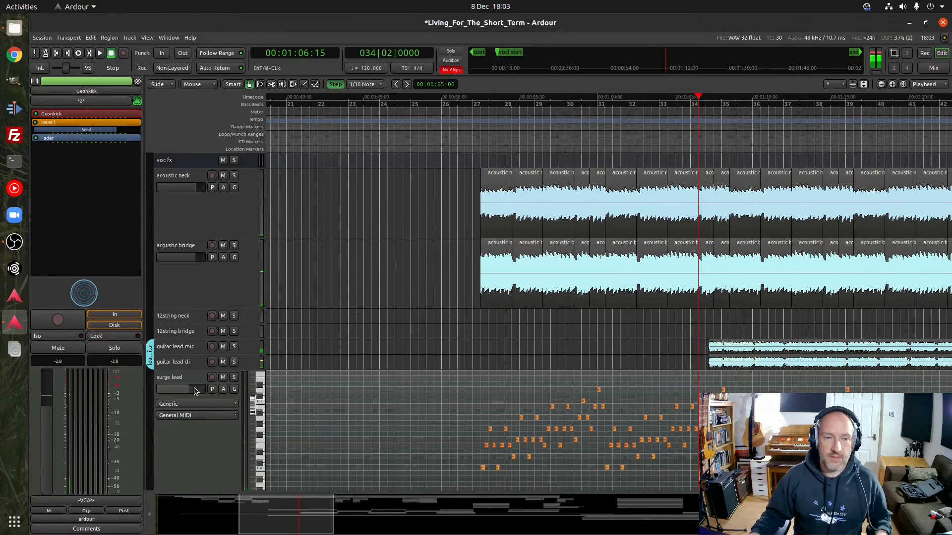
# Enlarge the guitar lead mic and guitar lead di tracks, and audition guitar lead mic soloed from bar 34, beat 2
pyautogui.moveTo(198, 353); pyautogui.dragTo(208, 437)
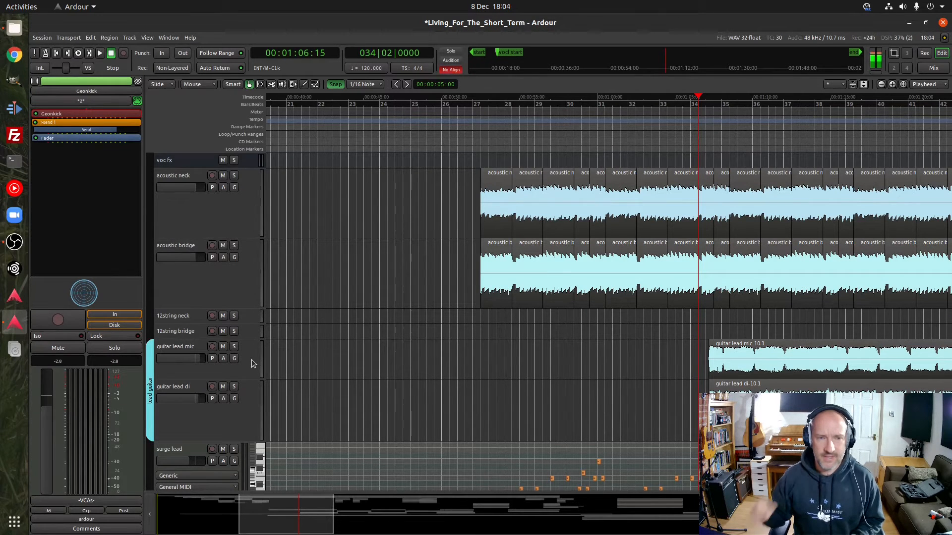
pyautogui.click(234, 387)
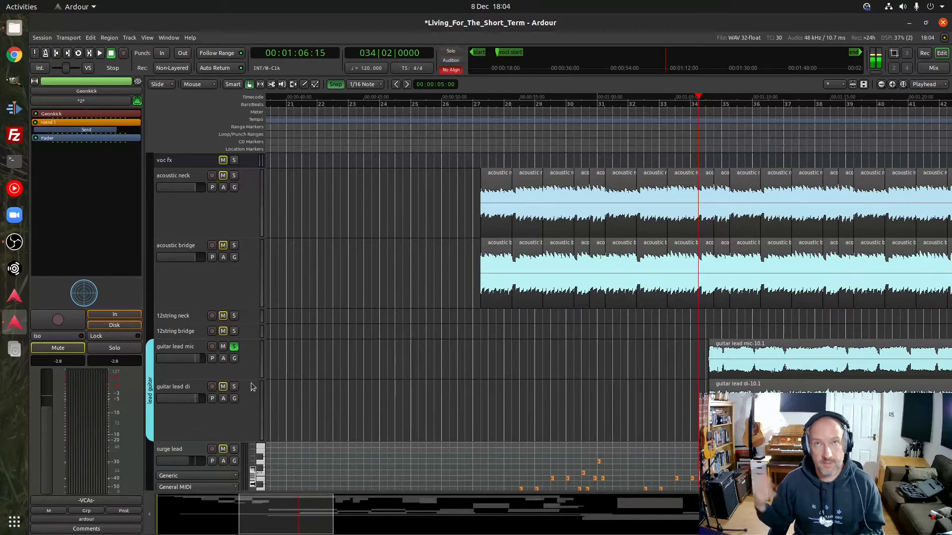
pyautogui.press('space')
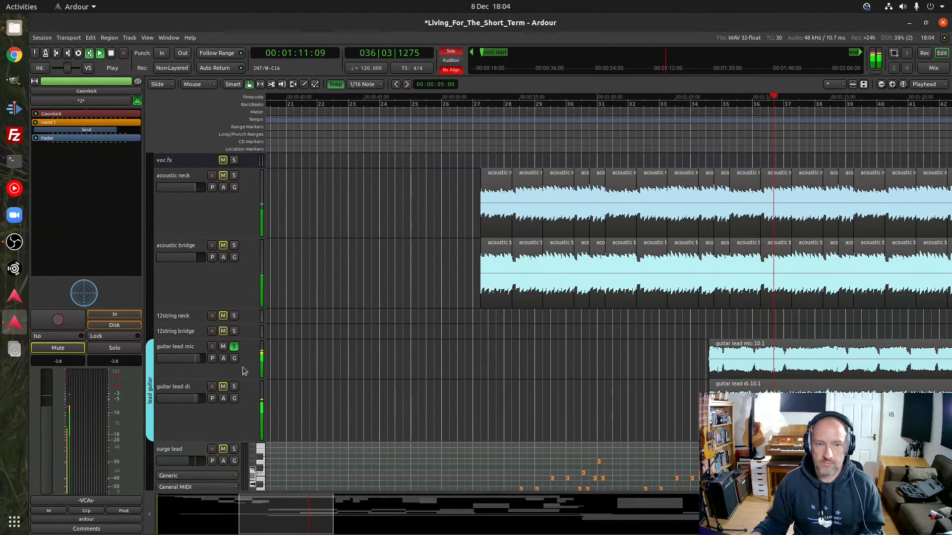
pyautogui.click(243, 366)
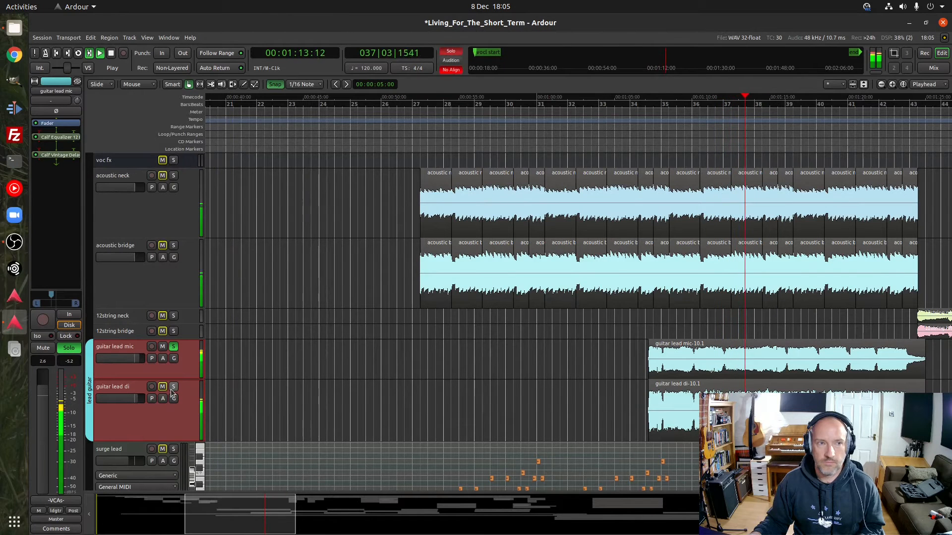
pyautogui.press('space')
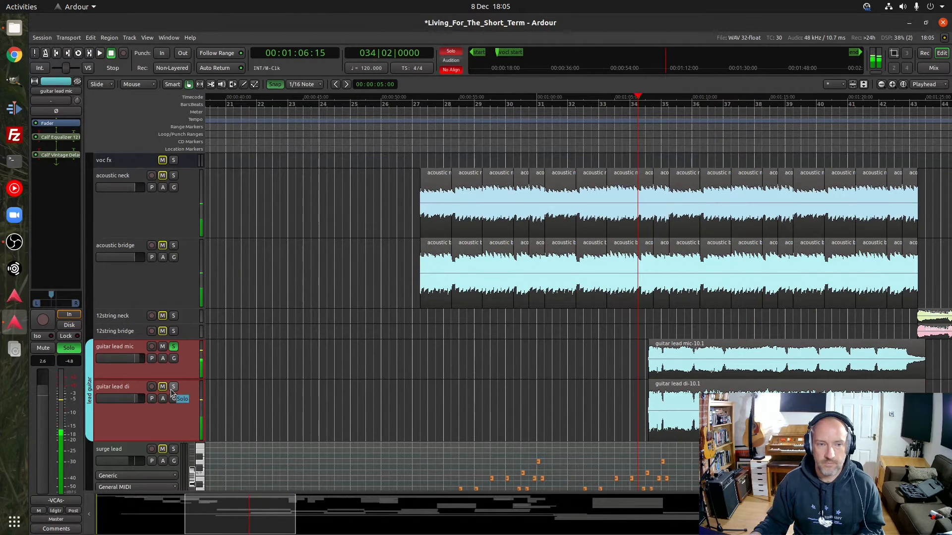
pyautogui.click(174, 348)
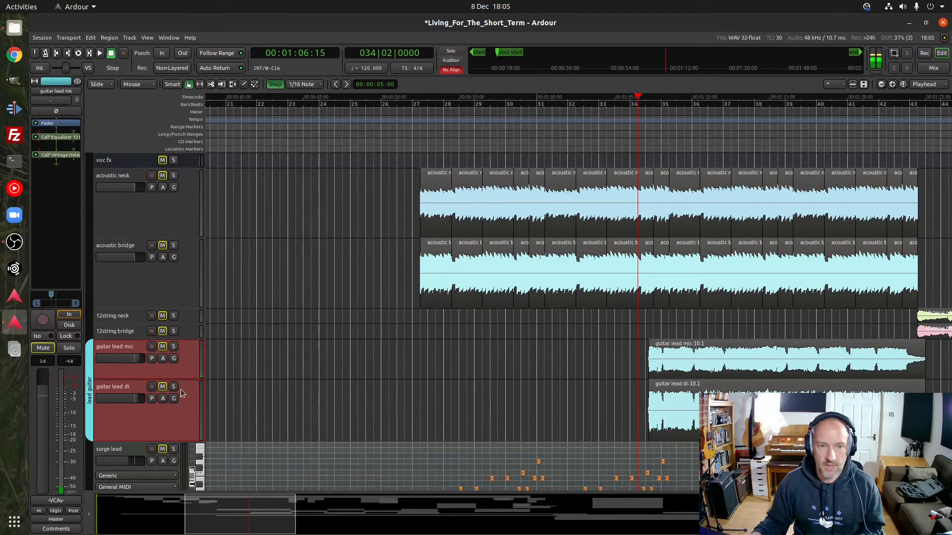
# Audition the guitar lead di track soloed from bar 34, beat 2 to past bar 38, and clear its solo
pyautogui.click(174, 387)
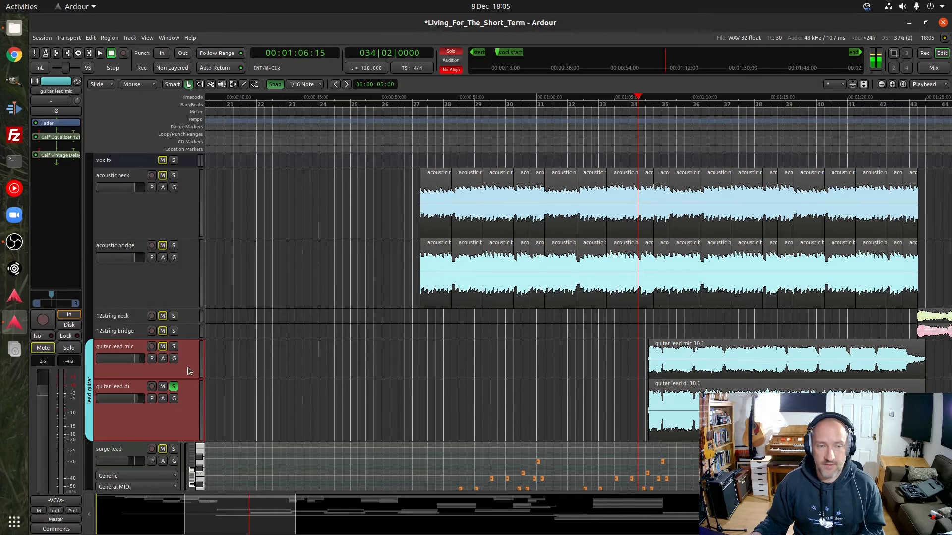
pyautogui.press('space')
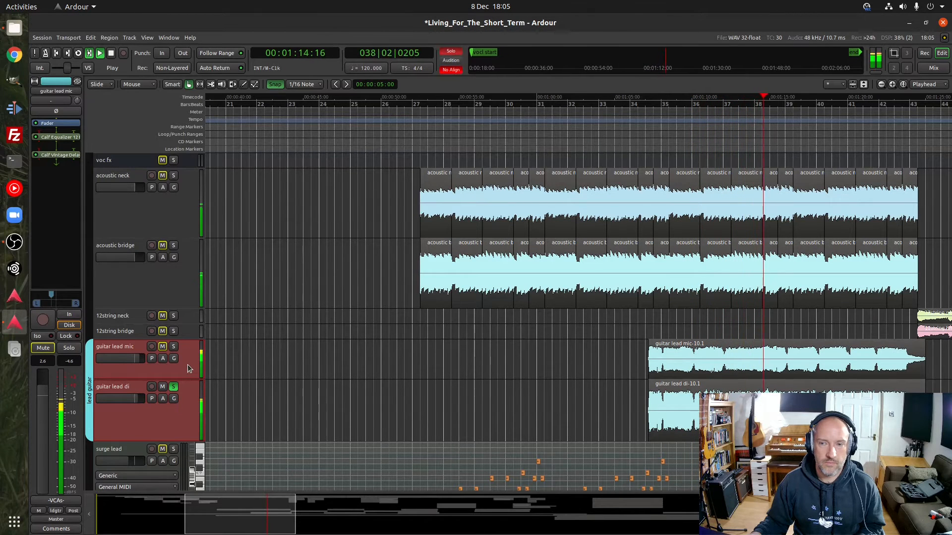
pyautogui.press('space')
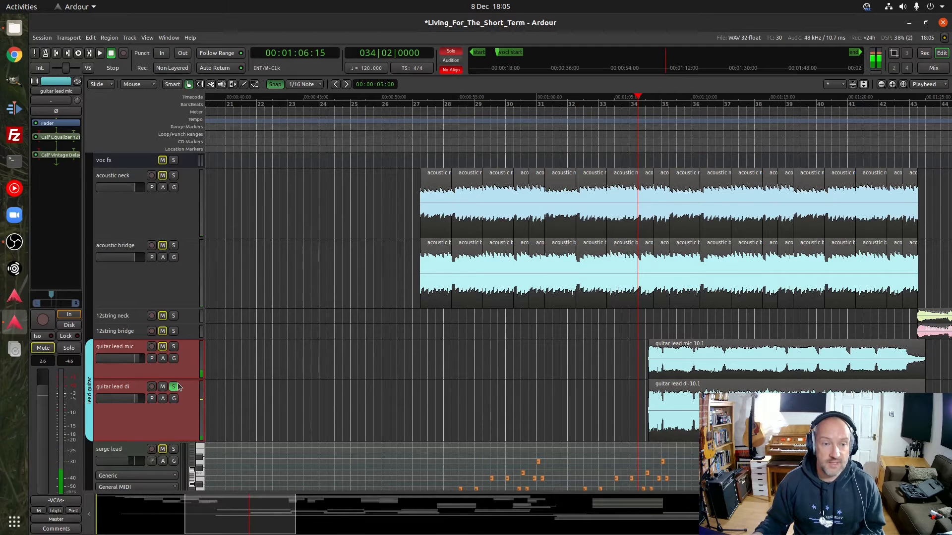
pyautogui.click(175, 385)
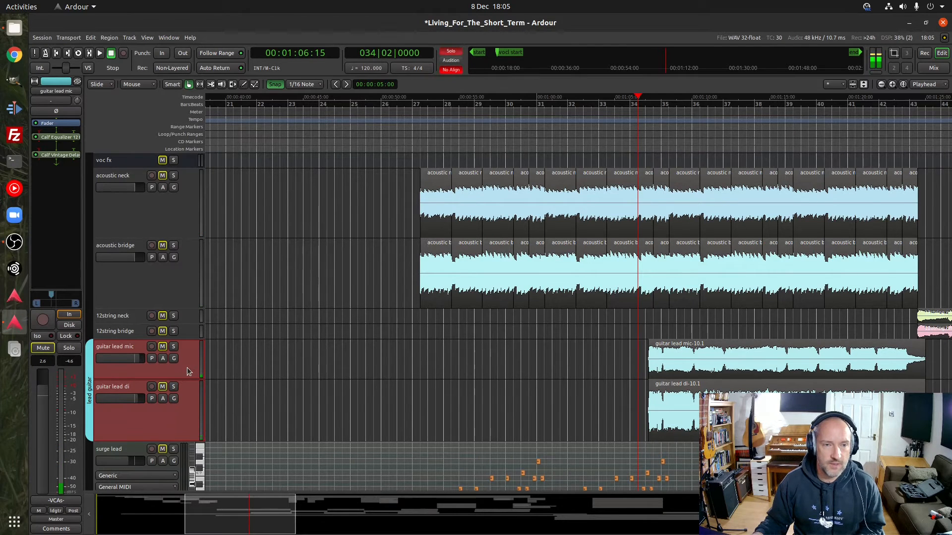
# Inspect guitar lead mic's Calf Equalizer 12 Band settings and replay the track soloed from bar 34, beat 2
pyautogui.doubleClick(56, 138)
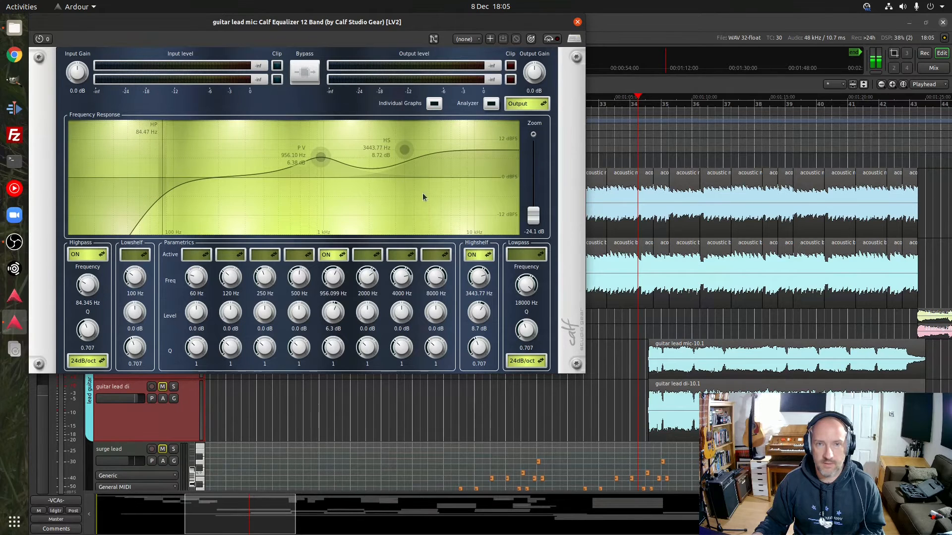
pyautogui.click(577, 23)
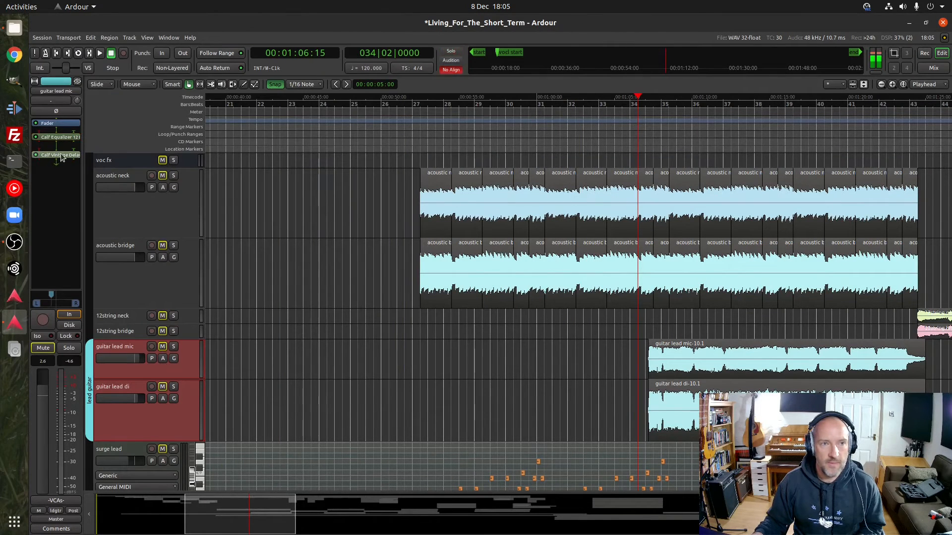
pyautogui.click(174, 346)
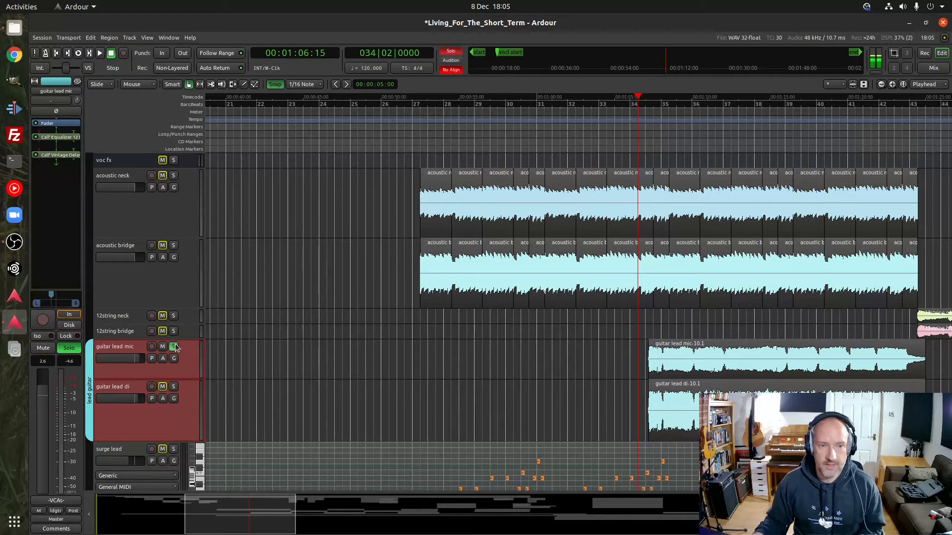
pyautogui.press('space')
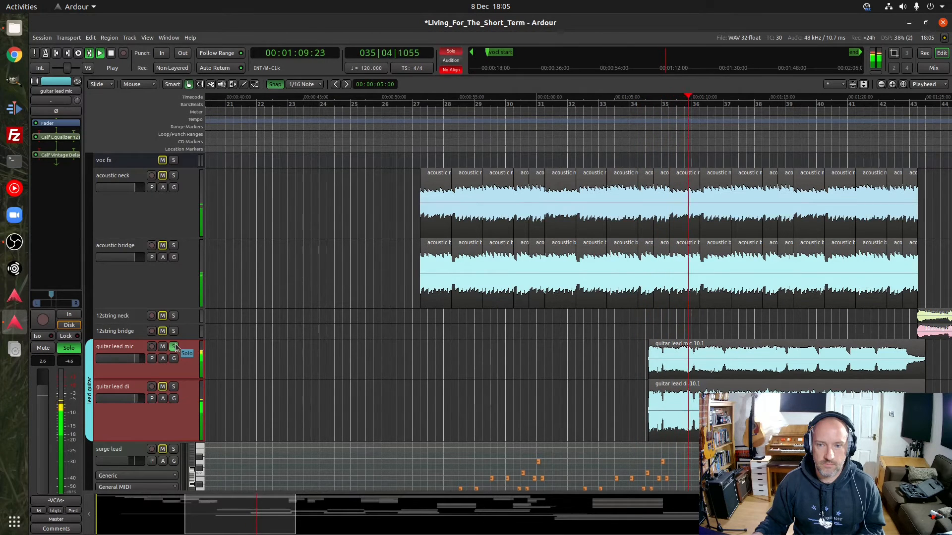
pyautogui.press('space')
pyautogui.click(174, 347)
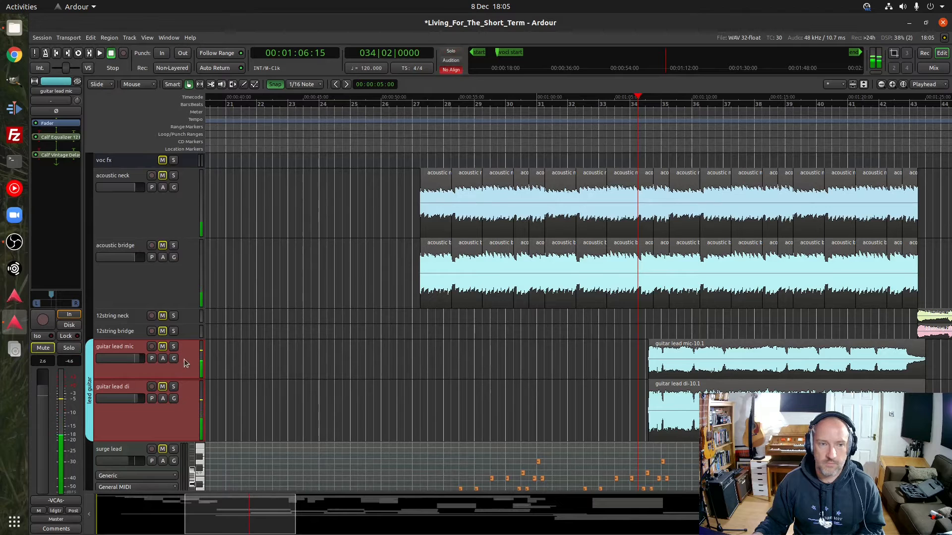
# Inspect the Calf Equalizer 12 Band and Dragonfly Hall Reverb settings on the guitar lead di track
pyautogui.click(186, 403)
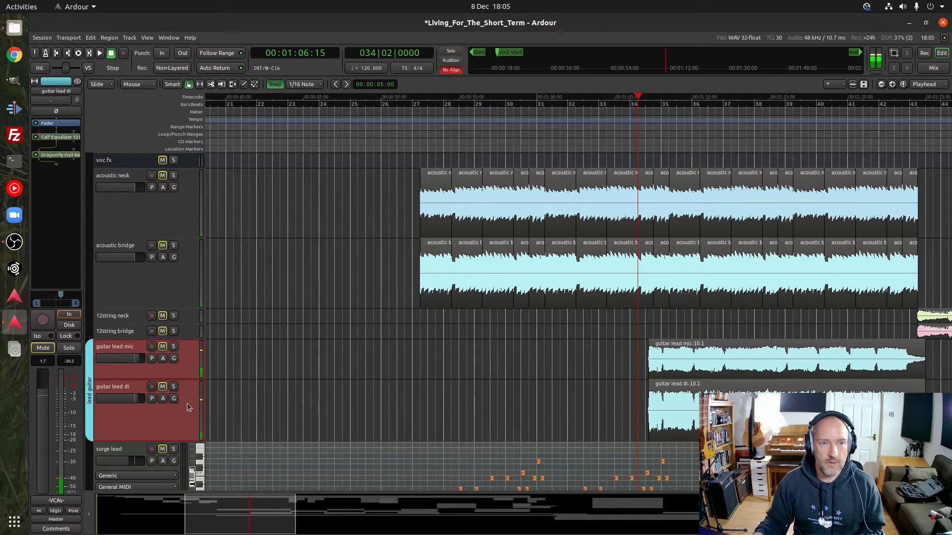
pyautogui.click(66, 138)
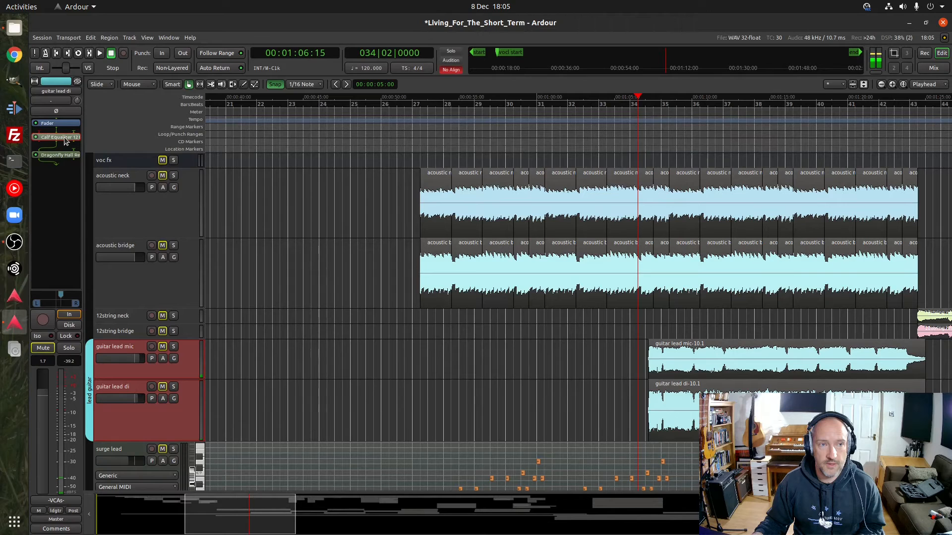
pyautogui.doubleClick(66, 139)
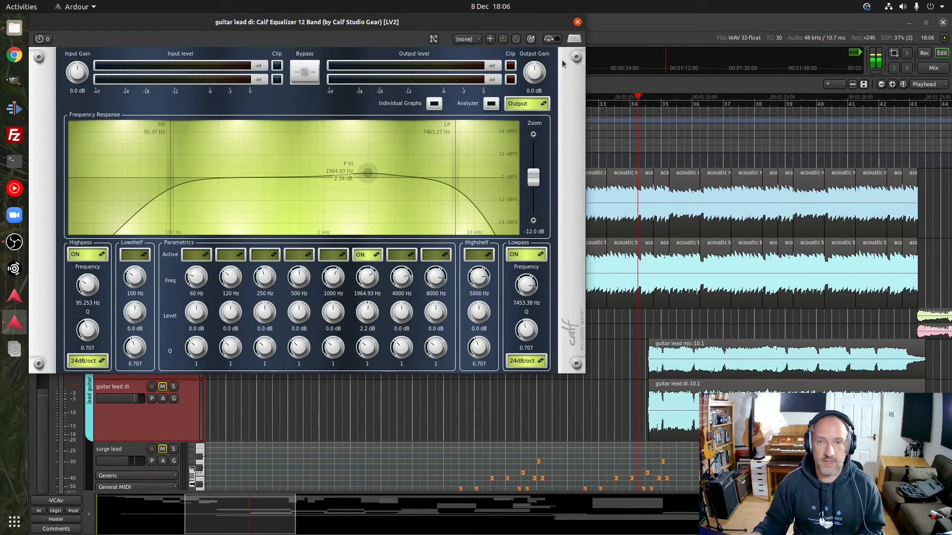
pyautogui.click(577, 23)
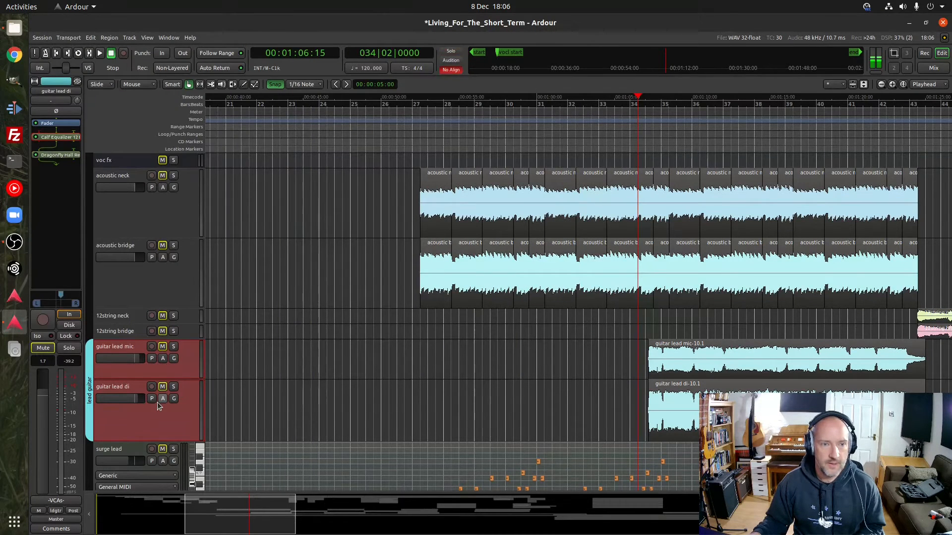
pyautogui.doubleClick(58, 156)
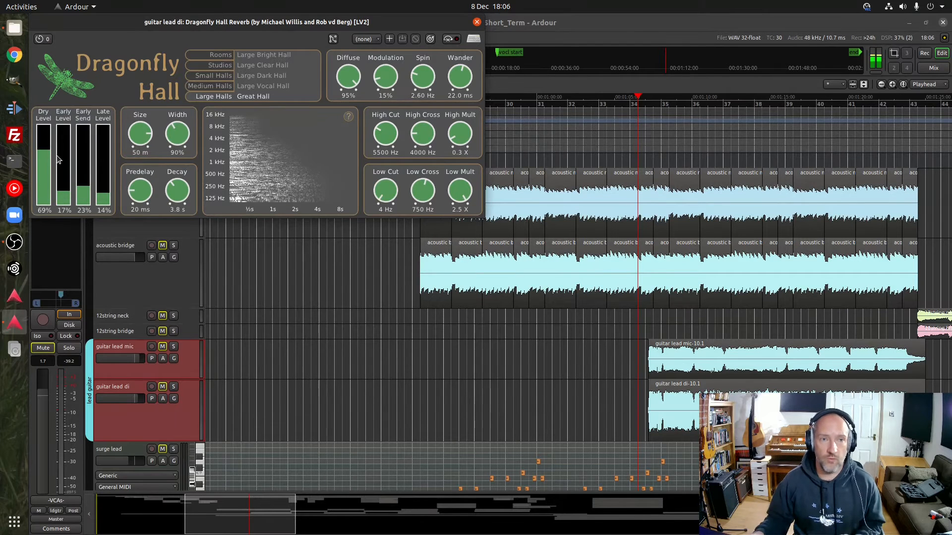
pyautogui.click(476, 23)
# Replay guitar lead di soloed from bar 34, beat 2 to hear its EQ and reverb, and clear its solo
pyautogui.click(176, 387)
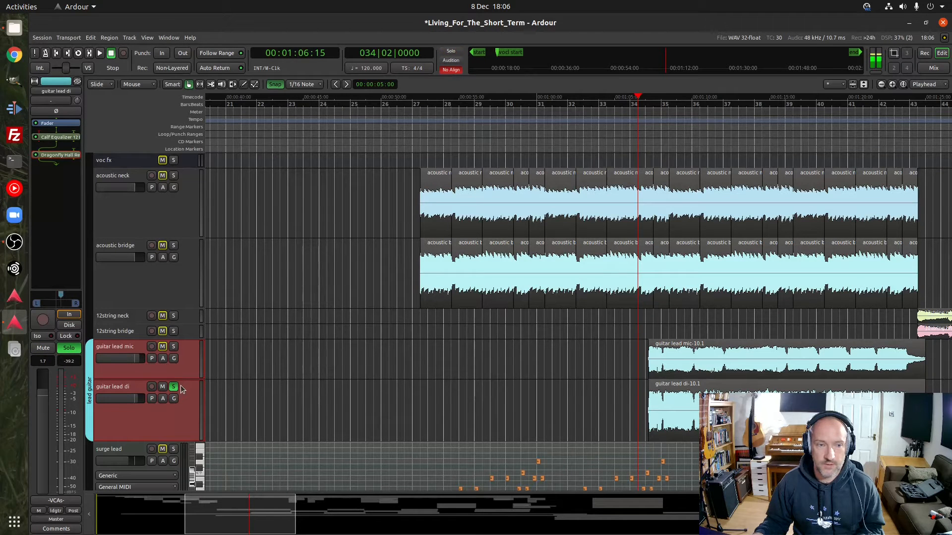
pyautogui.press('space')
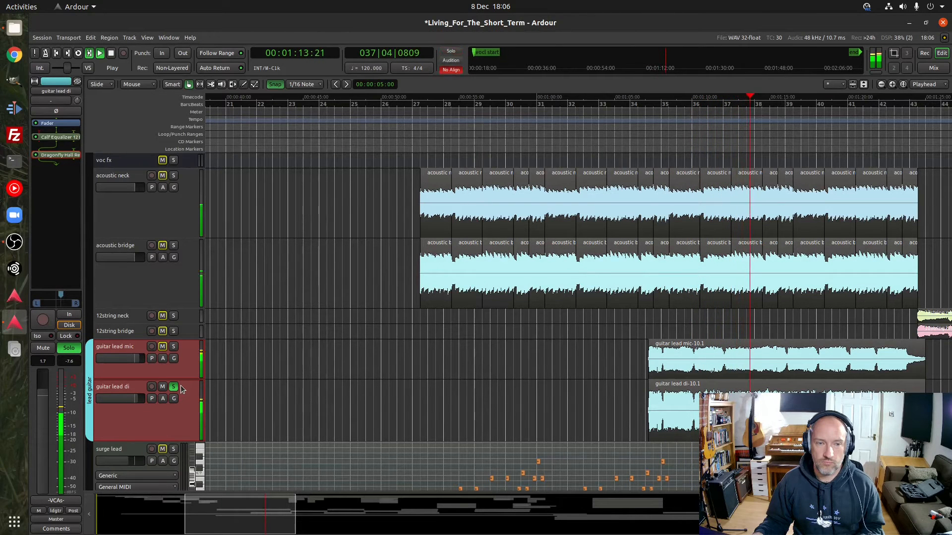
pyautogui.press('space')
pyautogui.click(174, 387)
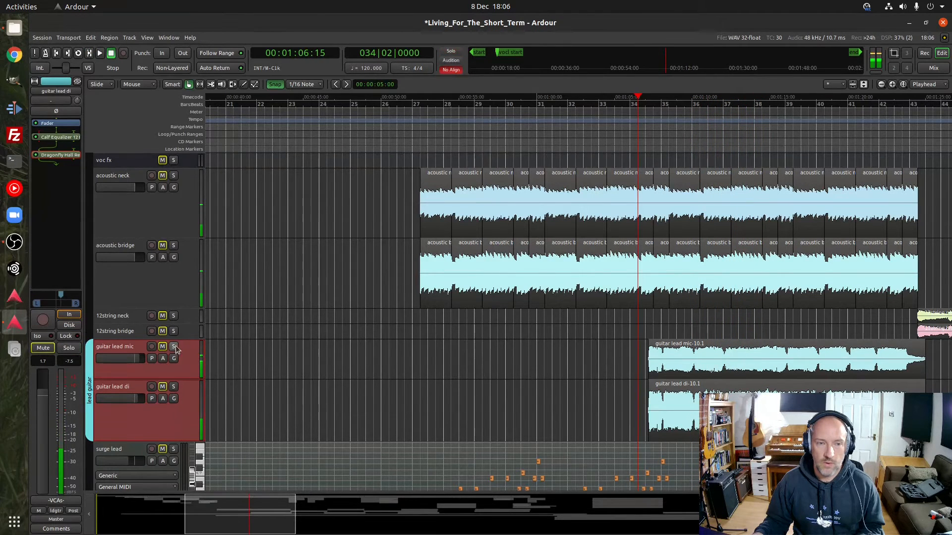
# Compare guitar lead mic soloed with both guitar lead tracks soloed together from bar 34, beat 2, and clear both solos
pyautogui.press('space')
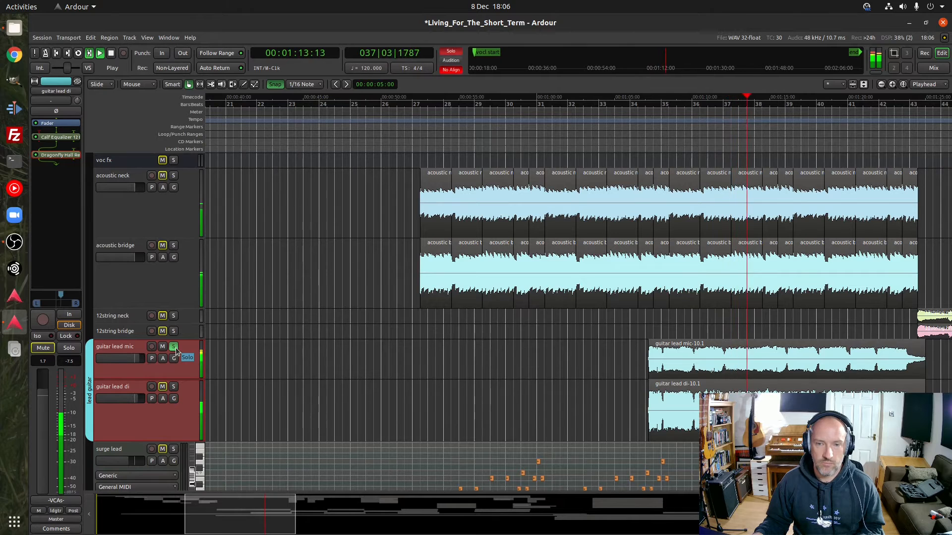
pyautogui.press('space')
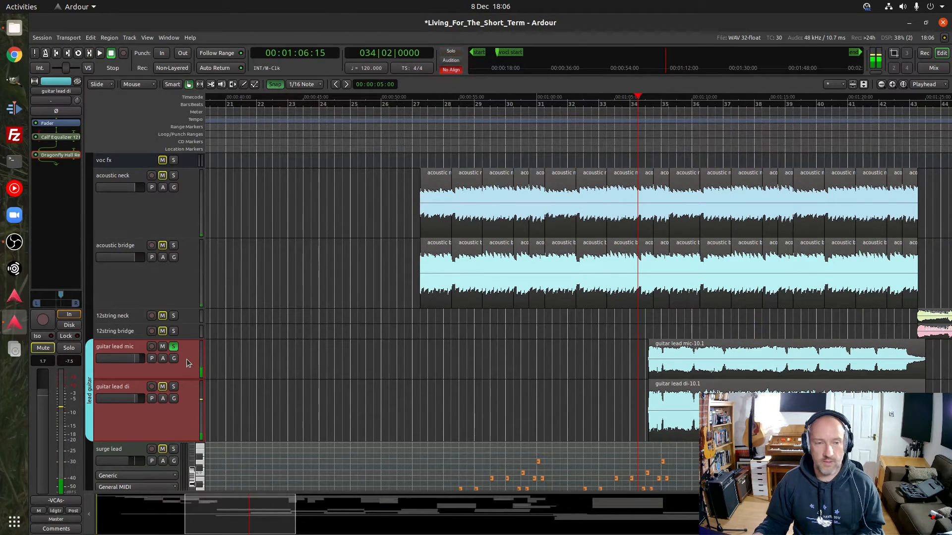
pyautogui.click(174, 388)
pyautogui.press('space')
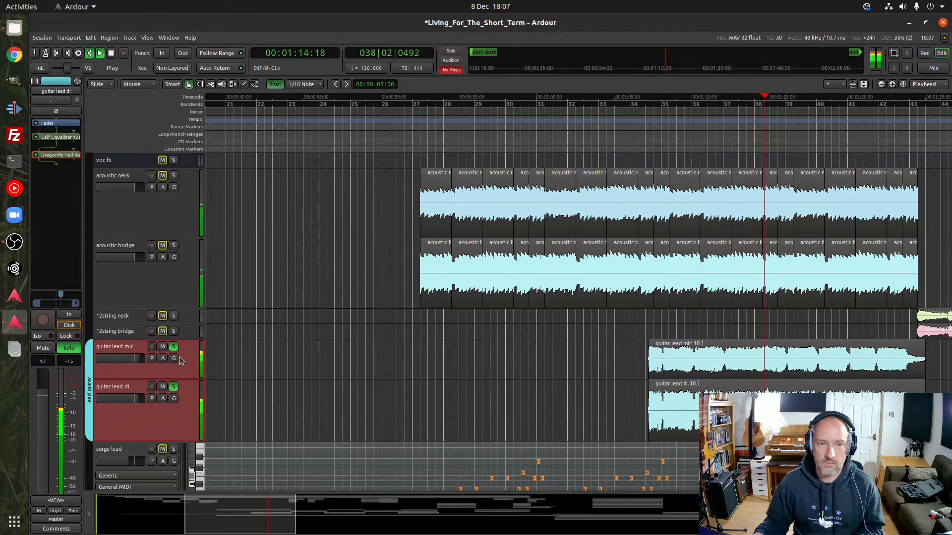
pyautogui.press('space')
pyautogui.click(174, 347)
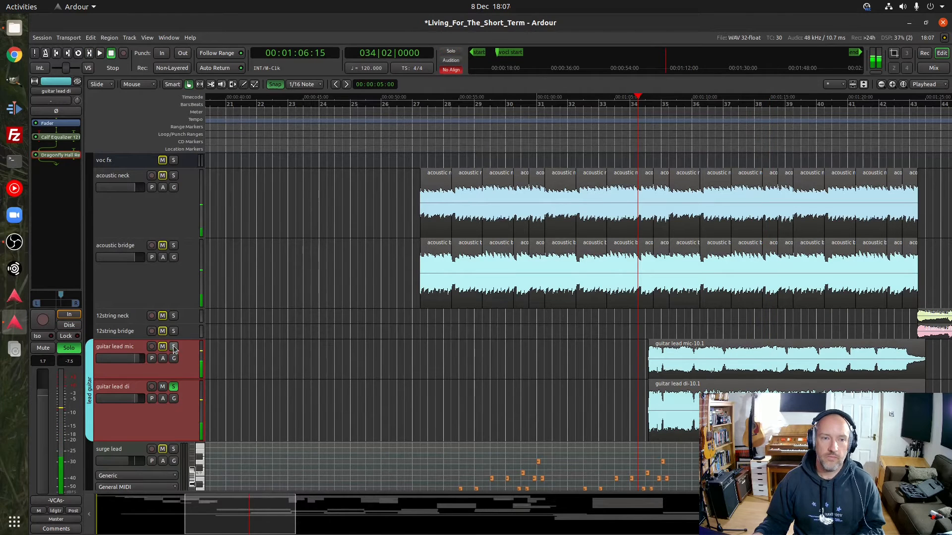
pyautogui.click(174, 386)
# Clear the solo still active on a track higher in the track list and return to the guitar lead tracks
pyautogui.scroll(15, 180, 268)
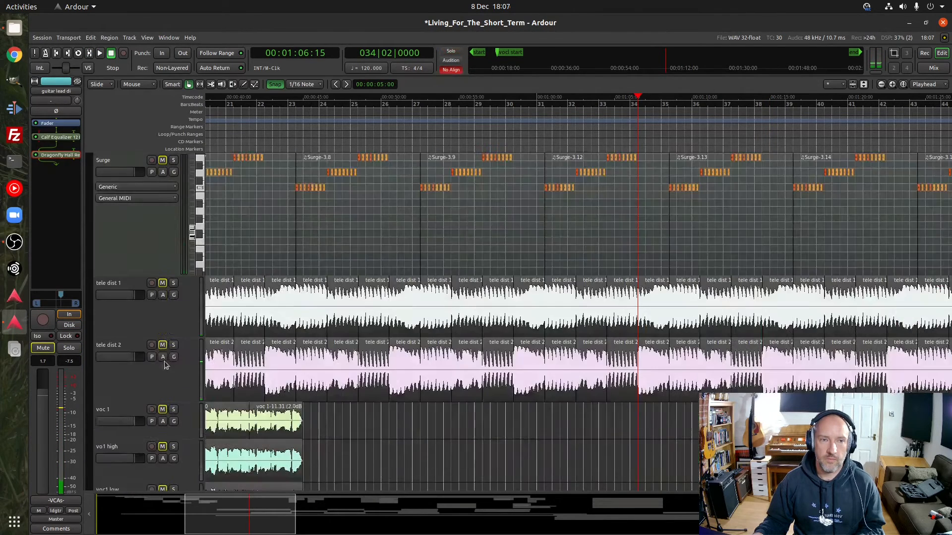
pyautogui.click(174, 192)
pyautogui.scroll(-15, 189, 278)
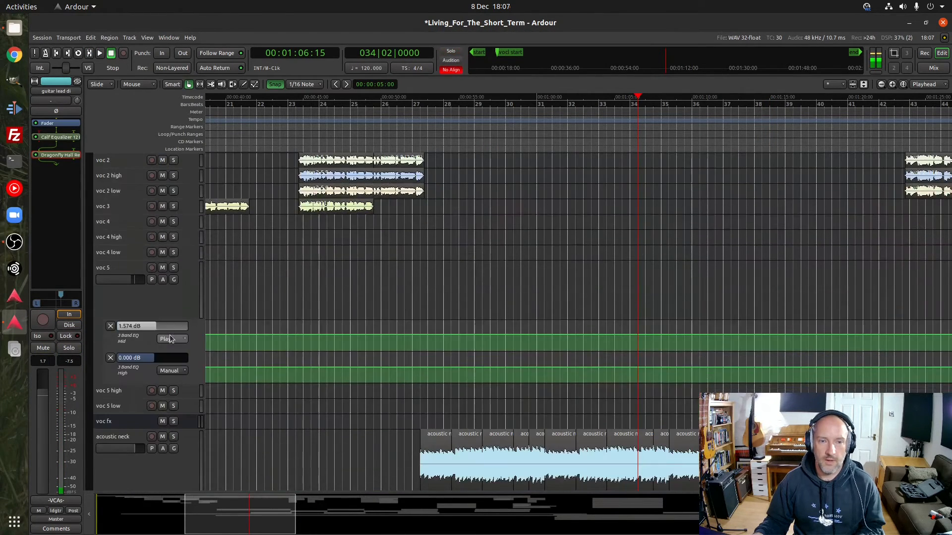
pyautogui.scroll(-2, 189, 337)
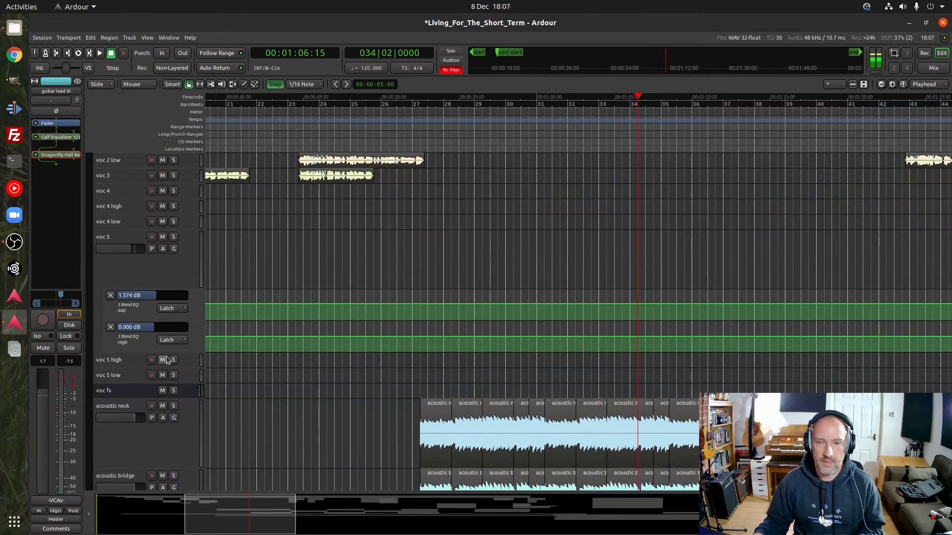
pyautogui.scroll(-8, 165, 357)
# Play the full mix from bar 34, beat 2 to past bar 43, and bring the 12string regions into view
pyautogui.press('space')
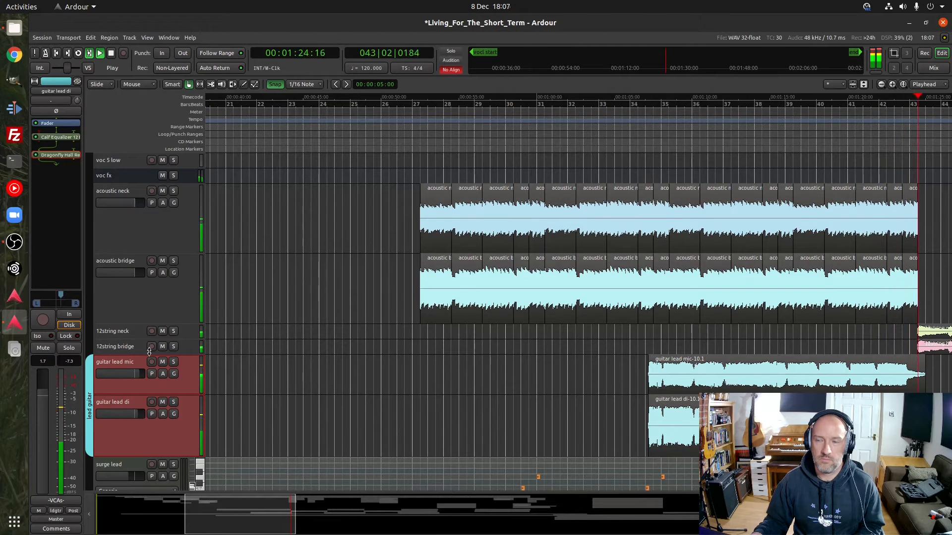
pyautogui.press('space')
pyautogui.moveTo(246, 516); pyautogui.dragTo(288, 518)
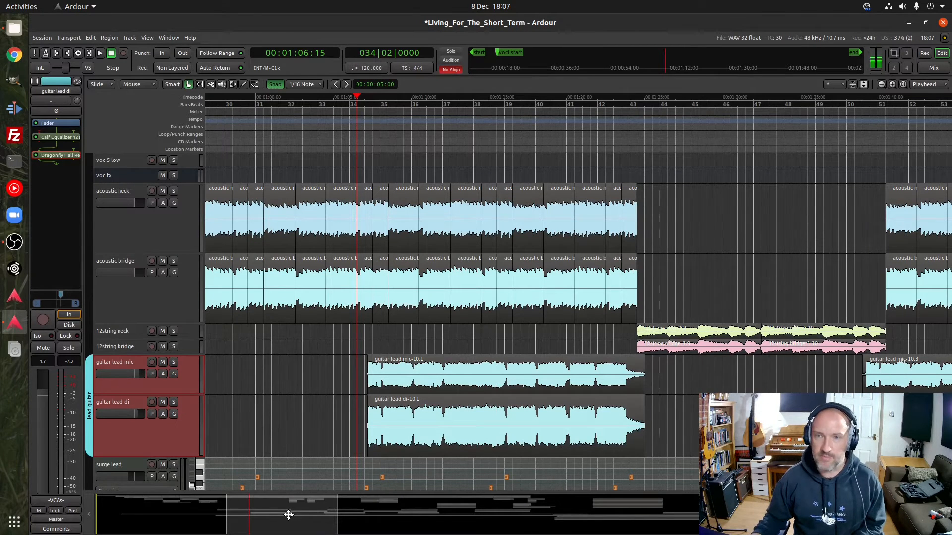
# Play the mix from bar 43 and solo 12string neck and 12string bridge together to hear them alone
pyautogui.click(621, 105)
pyautogui.click(628, 105)
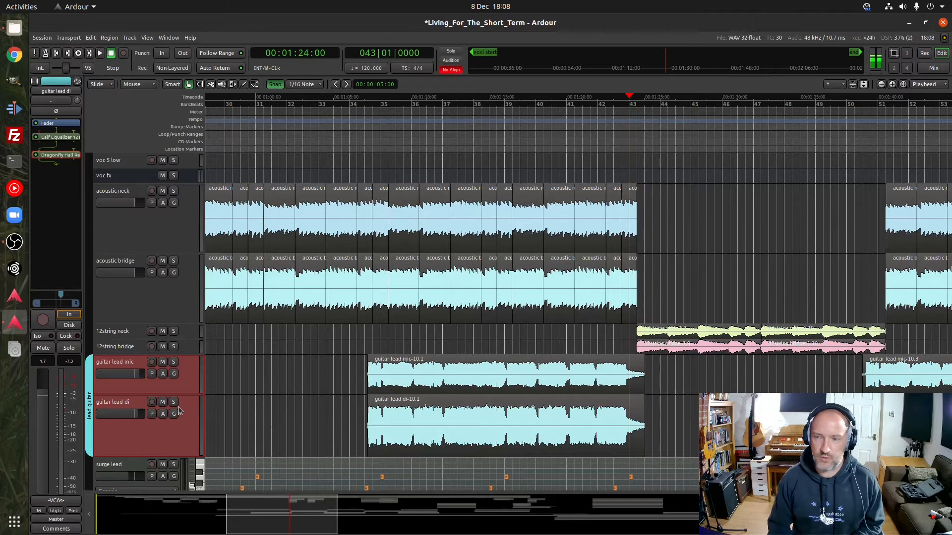
pyautogui.press('space')
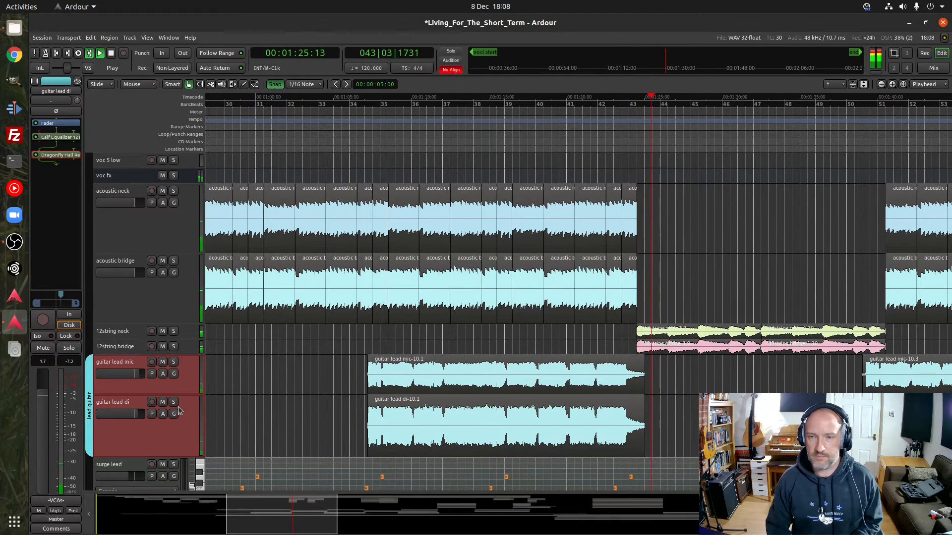
pyautogui.click(173, 331)
pyautogui.click(173, 347)
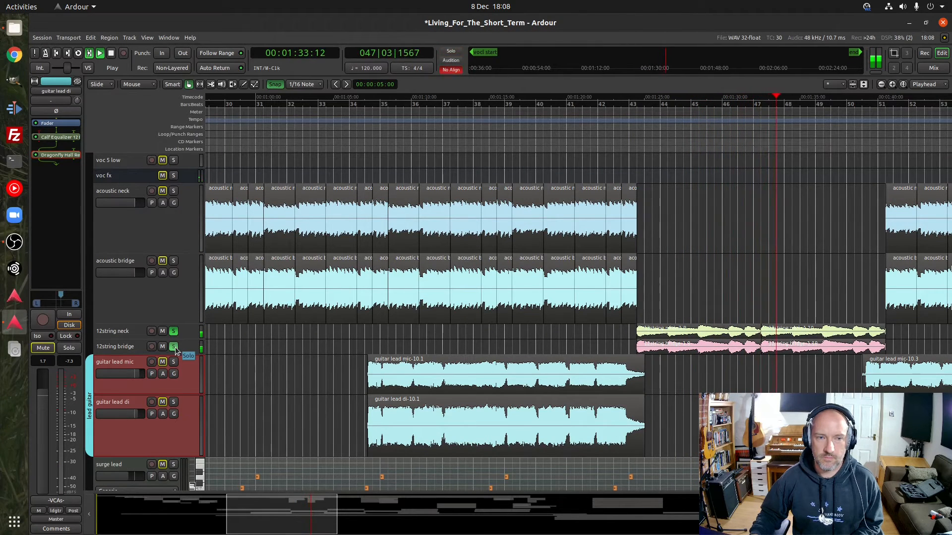
pyautogui.scroll(5, 146, 314)
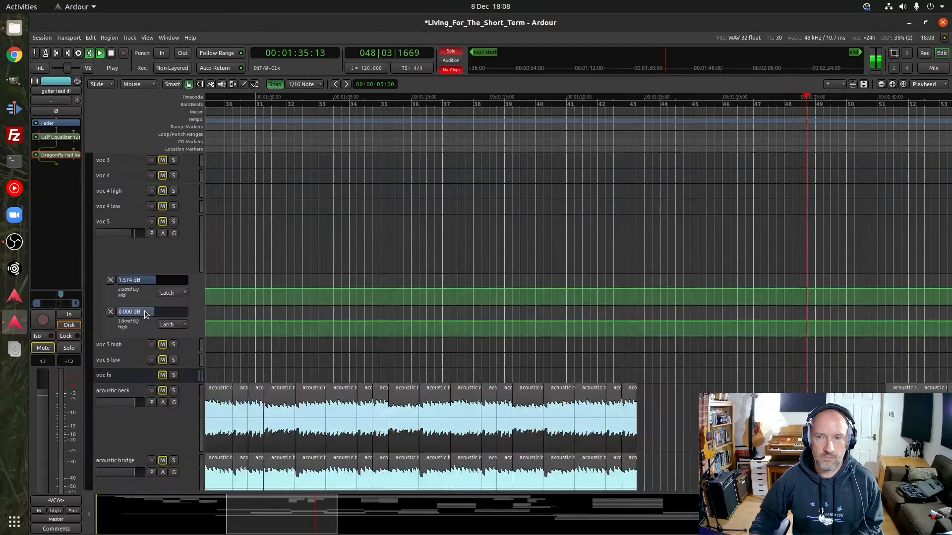
pyautogui.scroll(5, 147, 314)
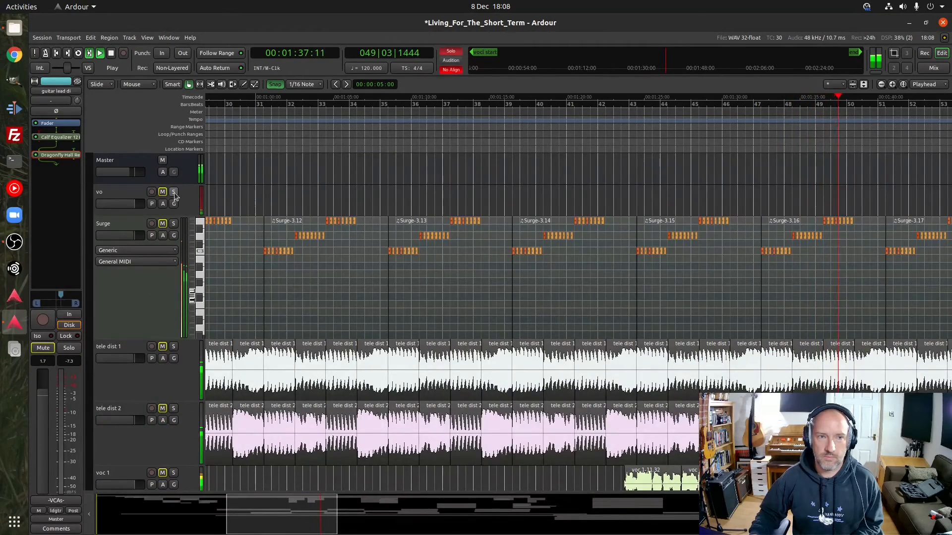
pyautogui.press('space')
# Return to the 12string tracks and select 12string neck and 12string bridge in turn to compare their panning and plugin chains
pyautogui.scroll(-10, 165, 242)
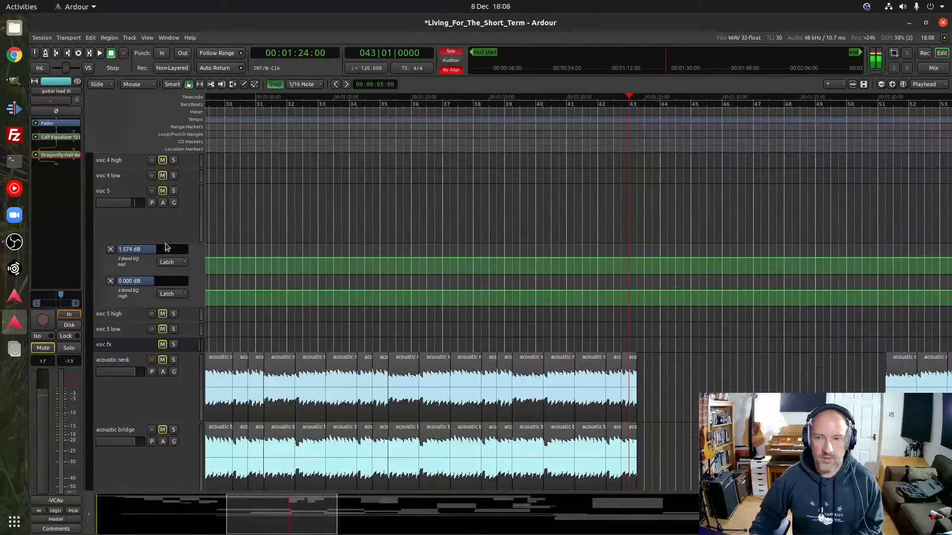
pyautogui.scroll(-1, 166, 247)
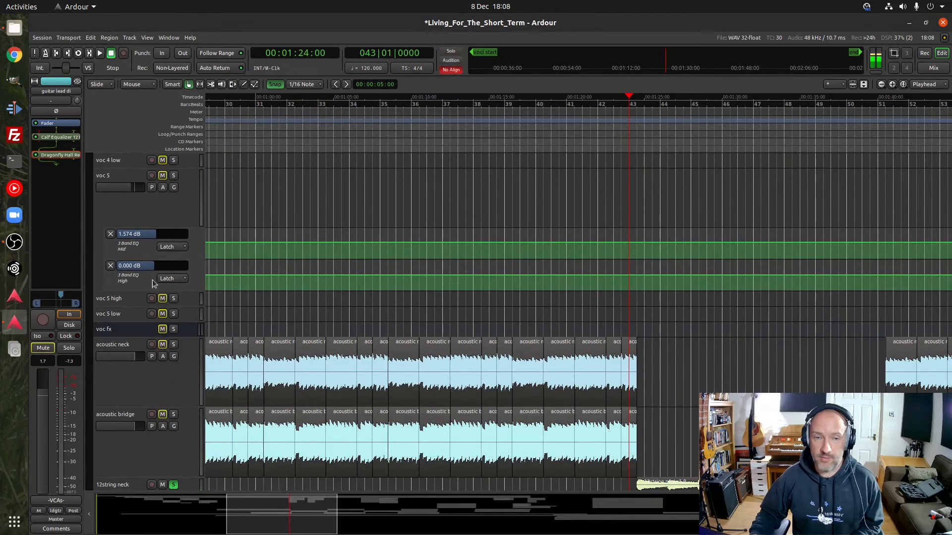
pyautogui.scroll(-7, 152, 288)
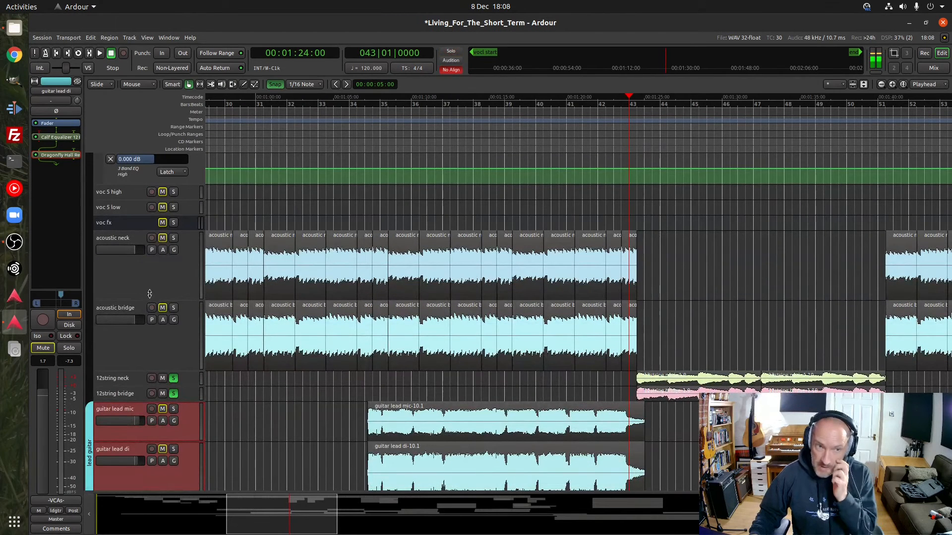
pyautogui.click(133, 380)
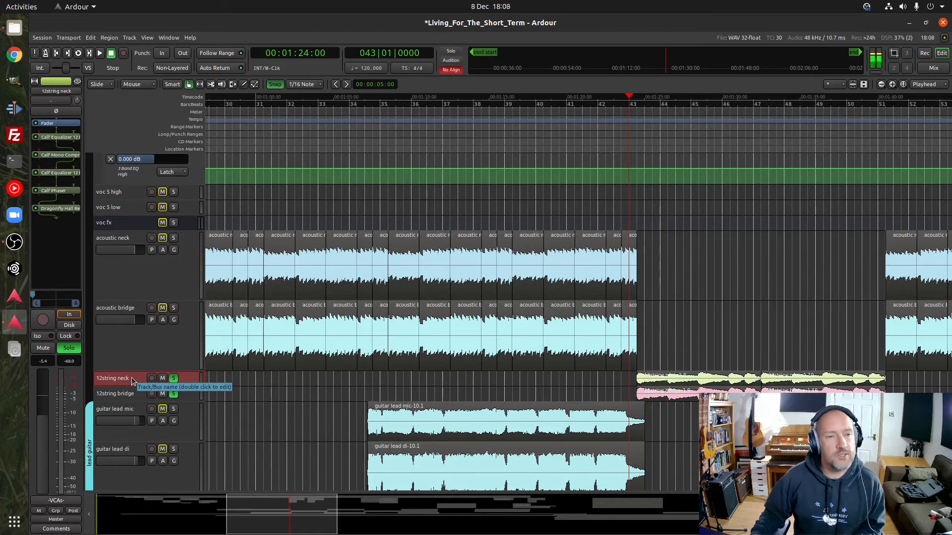
pyautogui.click(186, 392)
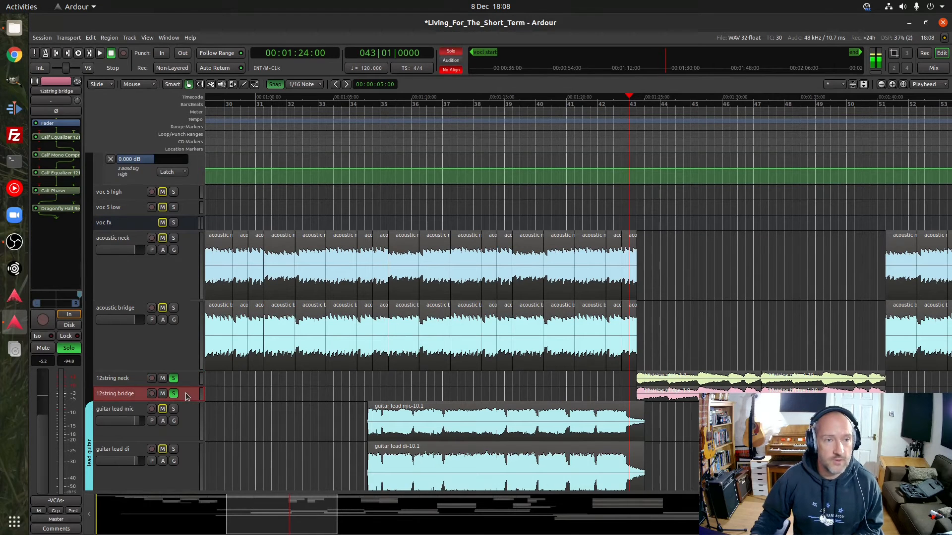
pyautogui.click(188, 380)
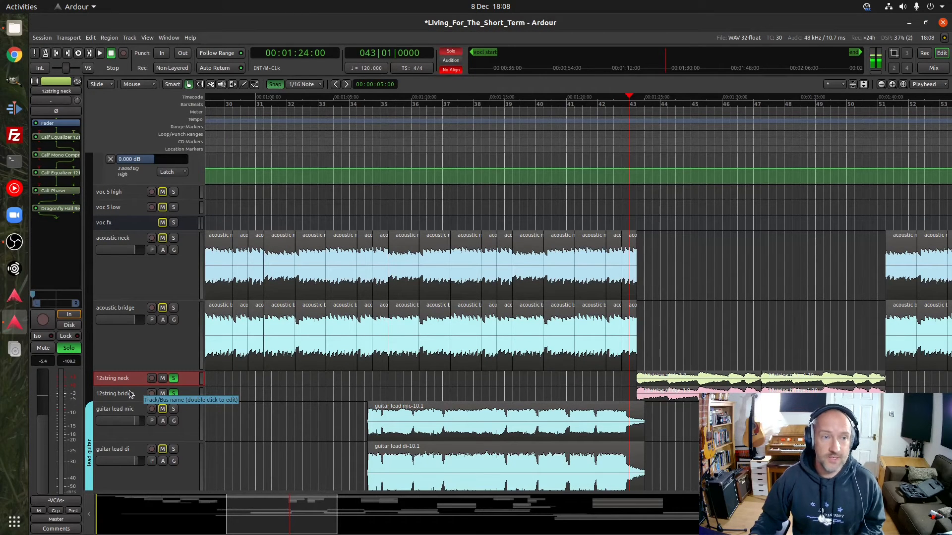
# Inspect the first Calf Equalizer 12 Band and the Calf Phaser settings on 12string neck, closing each plugin window
pyautogui.doubleClick(56, 137)
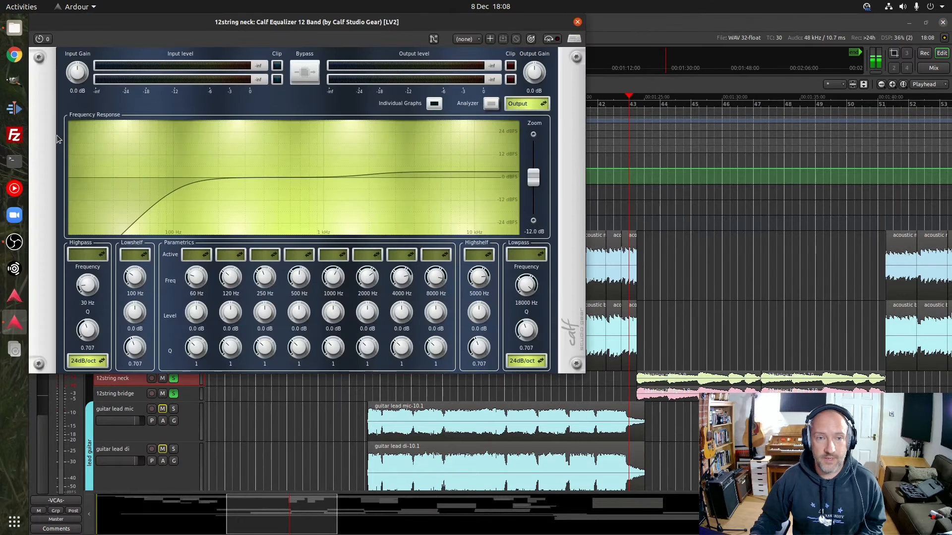
pyautogui.click(578, 22)
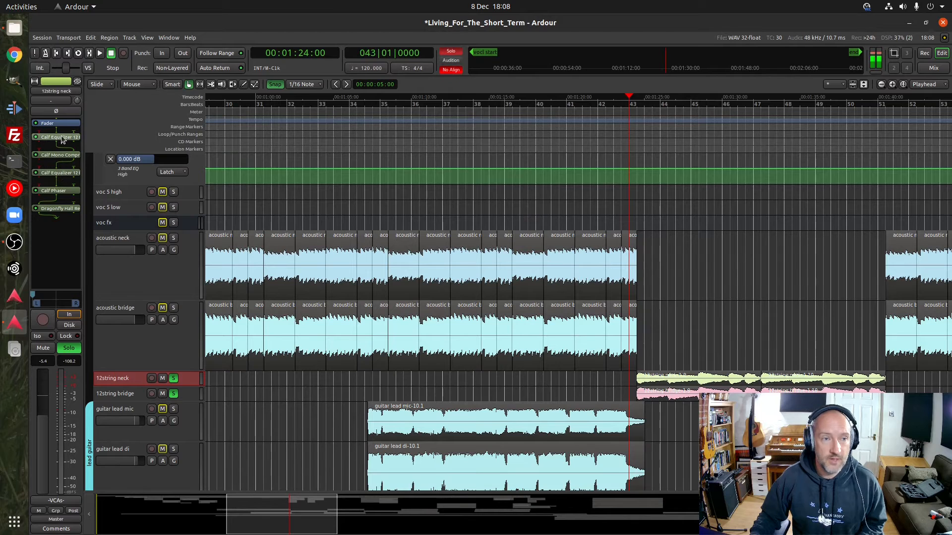
pyautogui.doubleClick(58, 192)
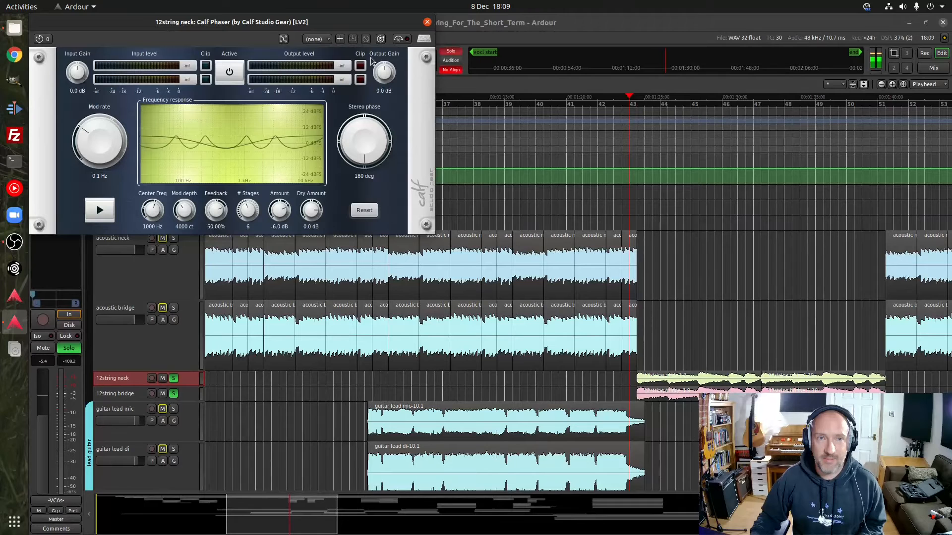
pyautogui.click(428, 22)
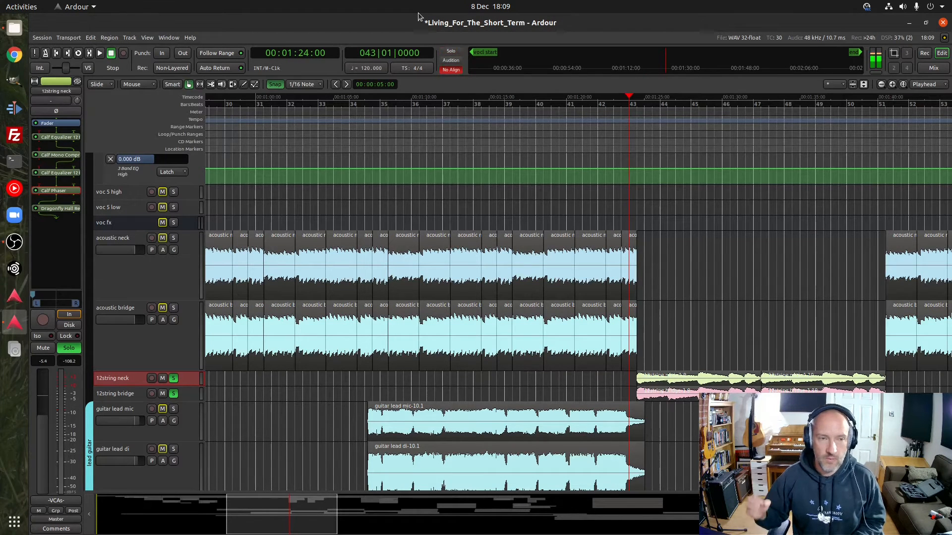
# Replay the soloed 12string tracks from bar 43, and clear their solos to hear them in the full mix
pyautogui.press('space')
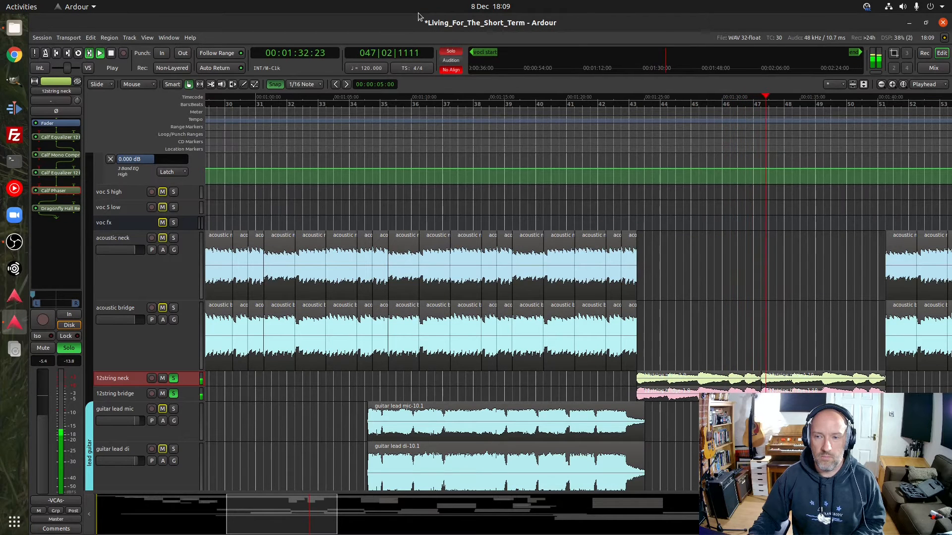
pyautogui.press('space')
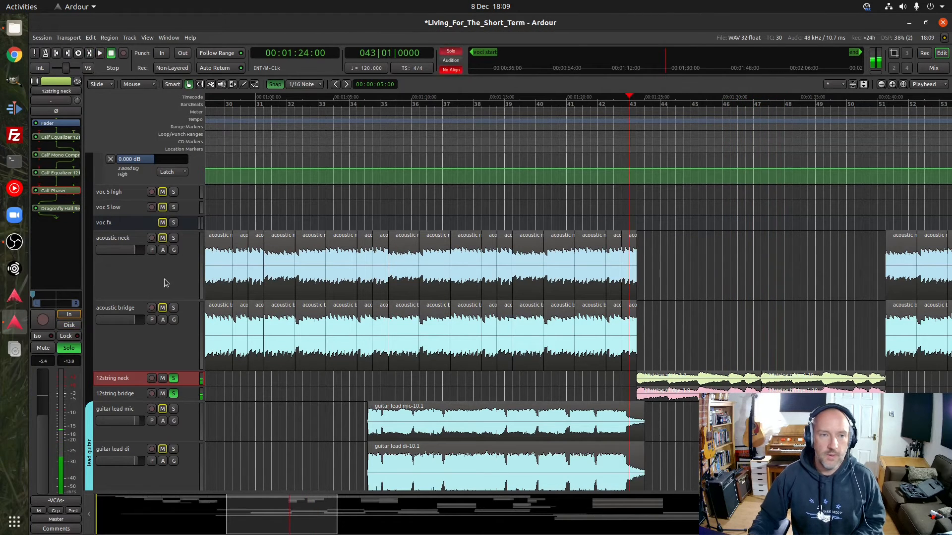
pyautogui.scroll(15, 154, 308)
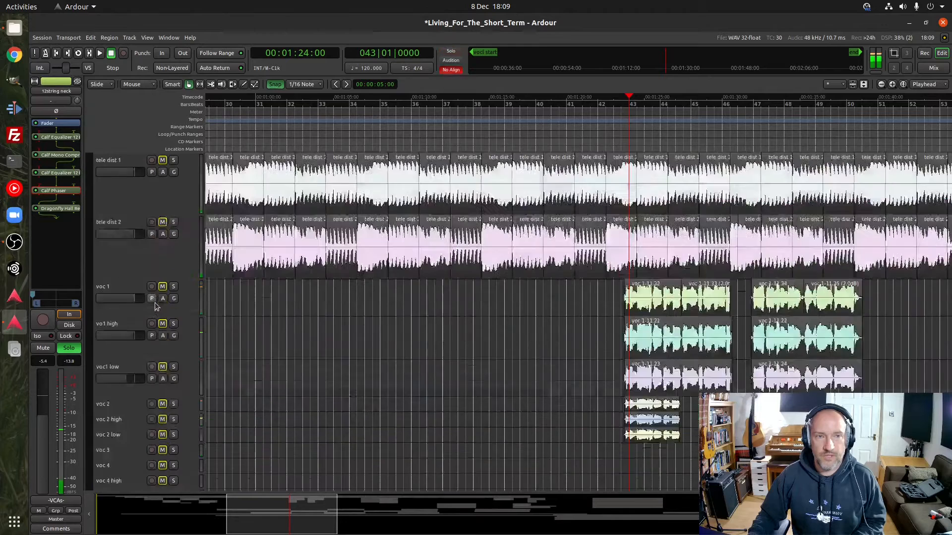
pyautogui.scroll(-5, 159, 316)
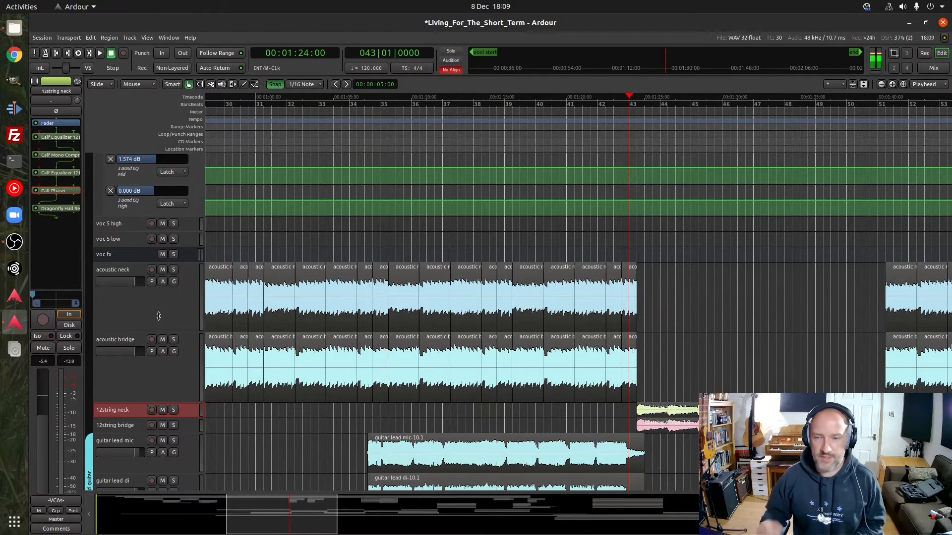
pyautogui.press('space')
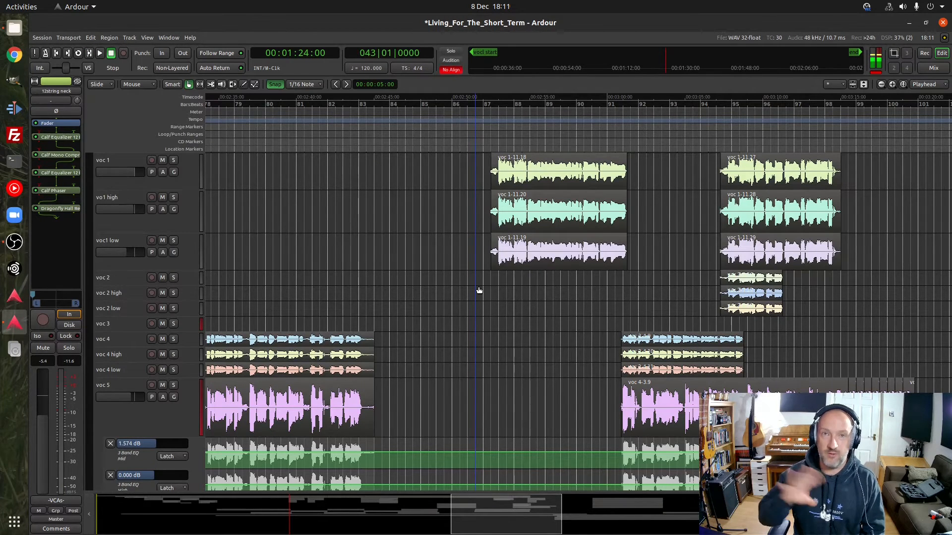
# Play the full mix from bar 86, beat 2 to past bar 99, following the vocal tracks' regions
pyautogui.scroll(5, 478, 286)
pyautogui.scroll(-6, 477, 290)
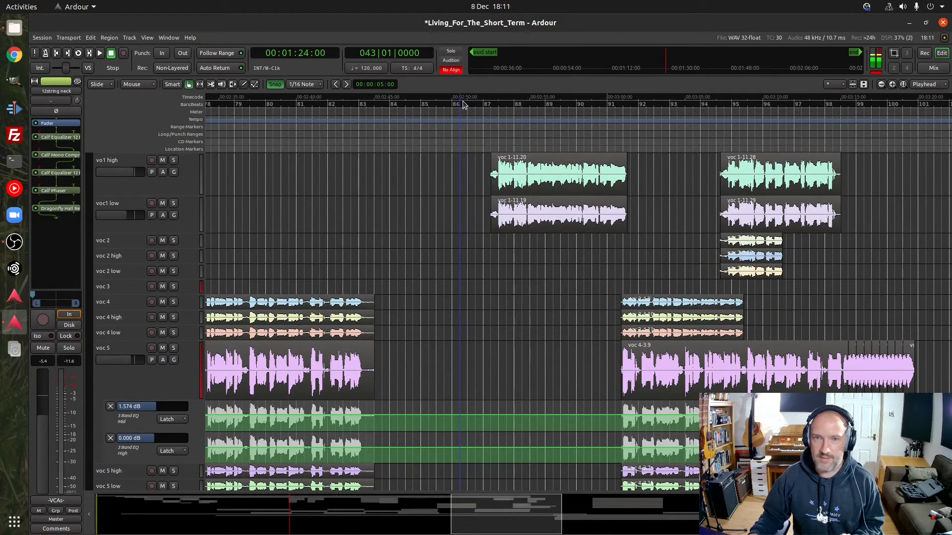
pyautogui.click(461, 108)
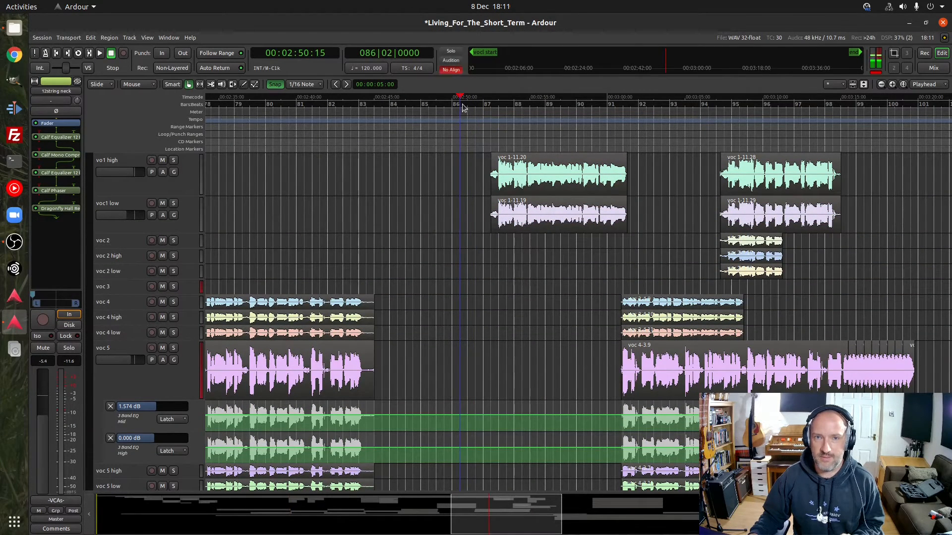
pyautogui.press('space')
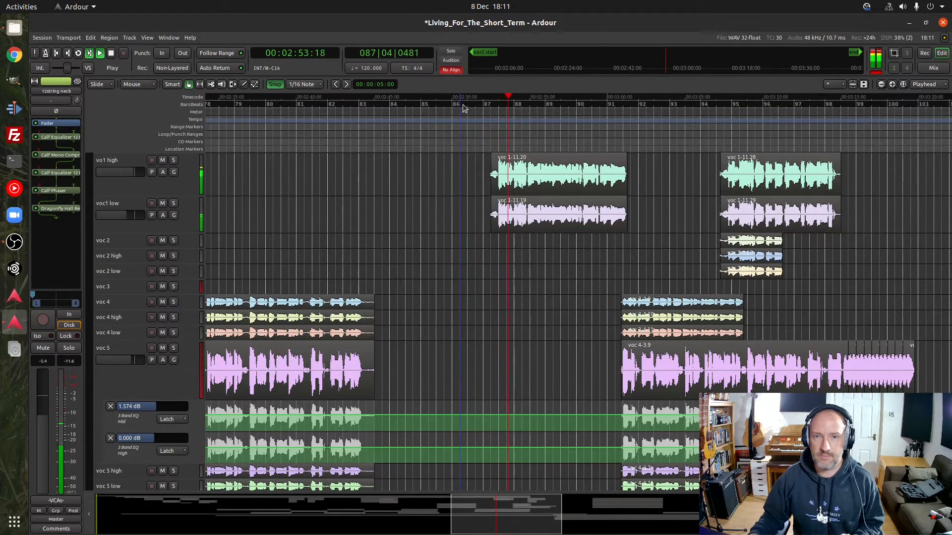
pyautogui.scroll(2, 388, 215)
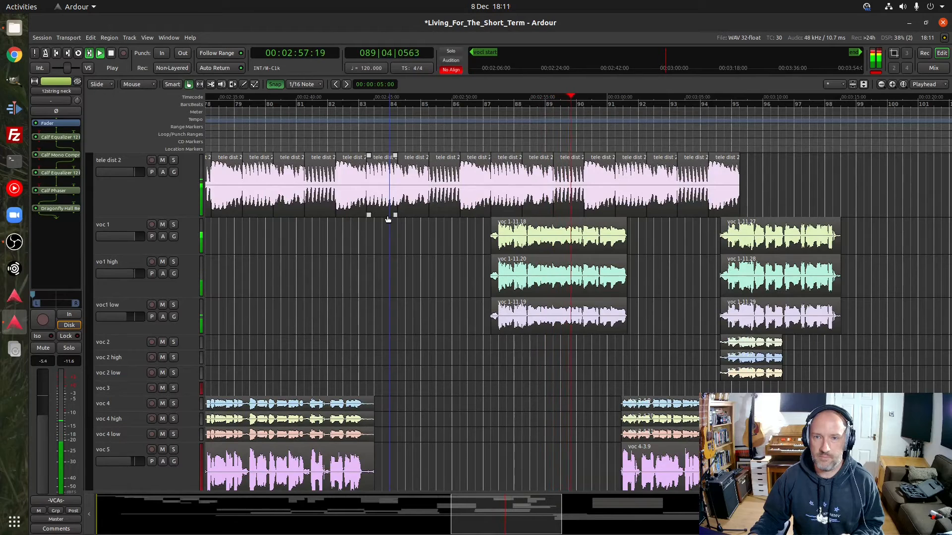
pyautogui.scroll(-1, 388, 215)
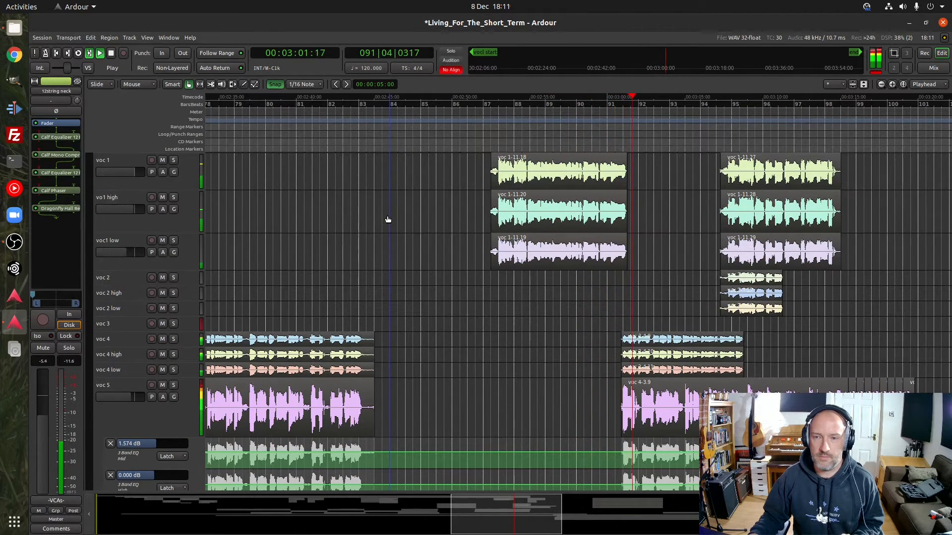
pyautogui.moveTo(500, 521); pyautogui.dragTo(519, 520)
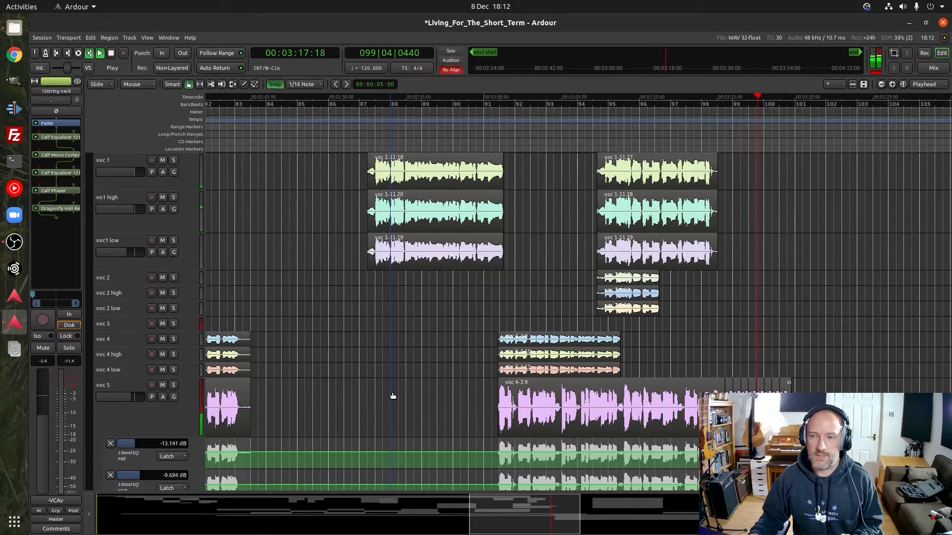
pyautogui.press('space')
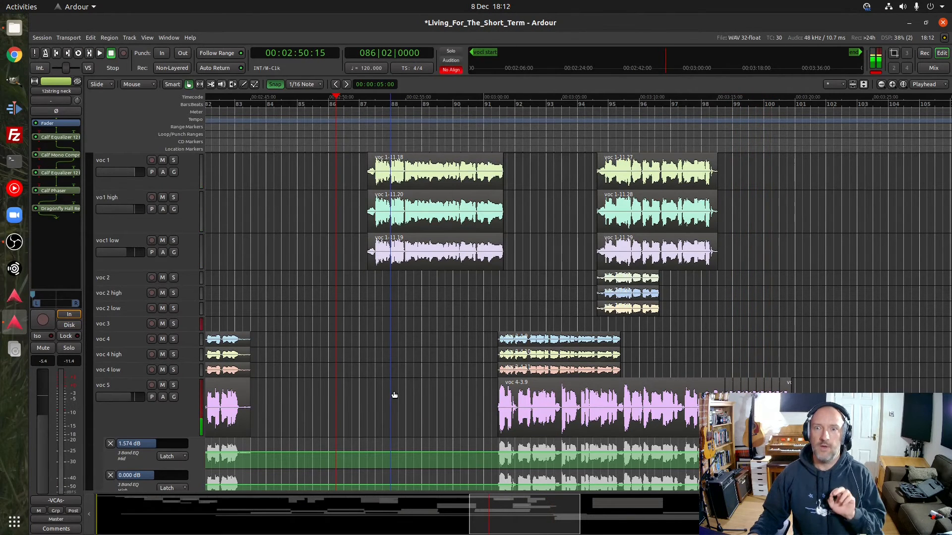
# Select the voc 5 track and play its ending from bar 97, beat 4 to hear the automated EQ
pyautogui.scroll(-3, 395, 394)
pyautogui.scroll(-2, 395, 391)
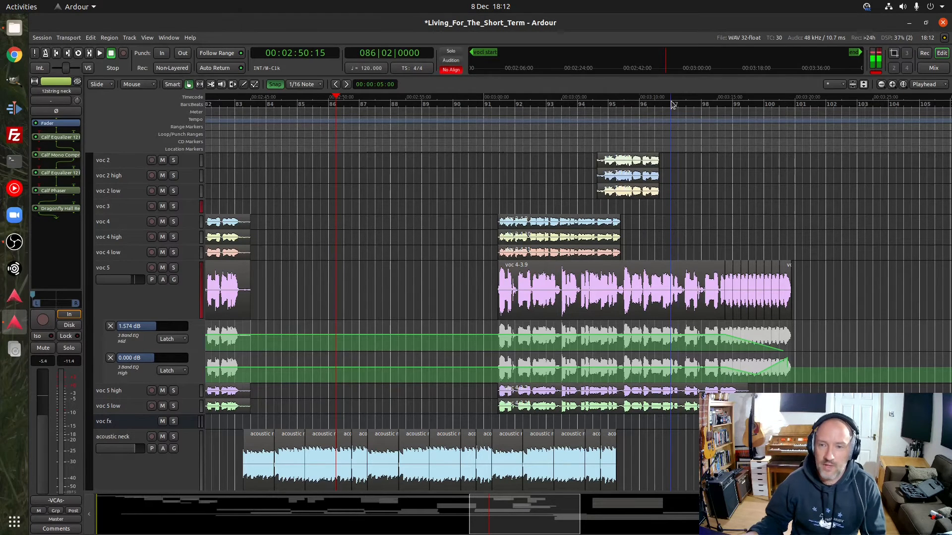
pyautogui.click(146, 315)
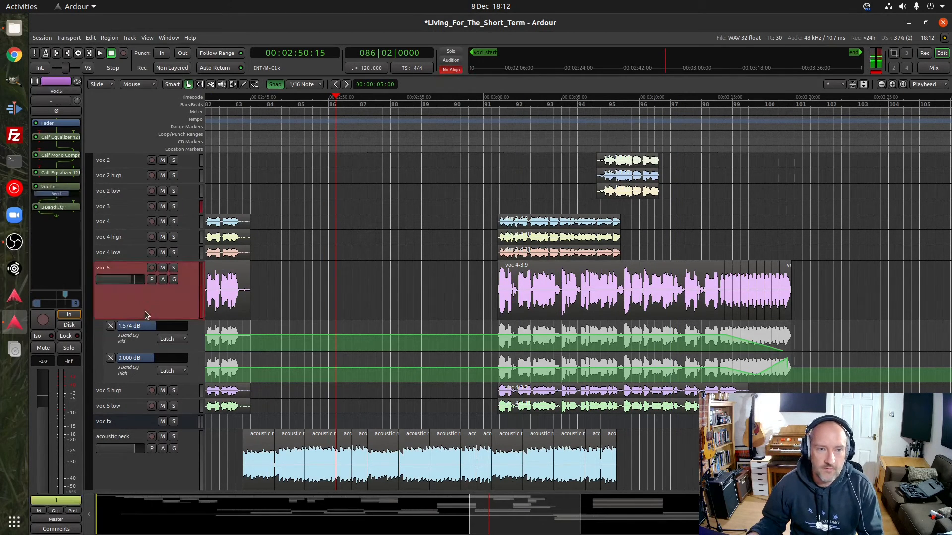
pyautogui.click(696, 107)
pyautogui.press('space')
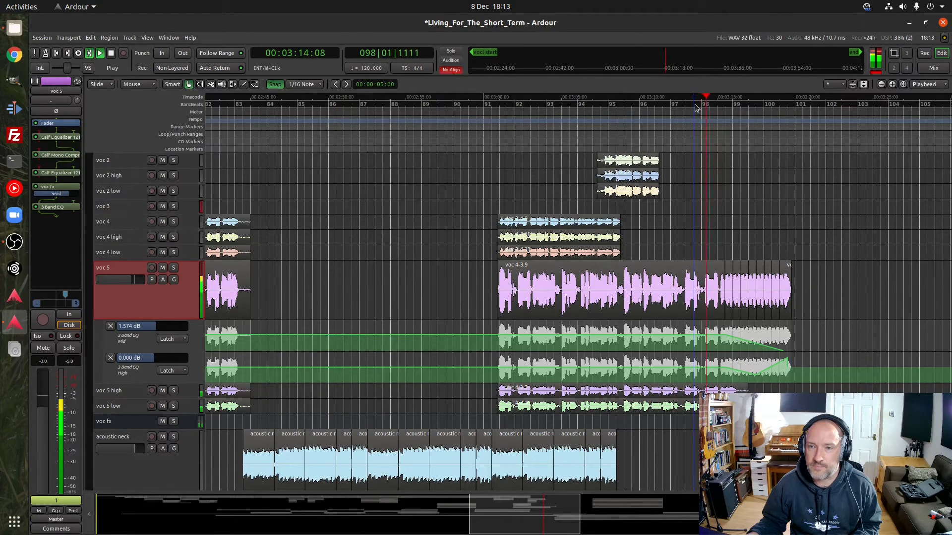
pyautogui.press('space')
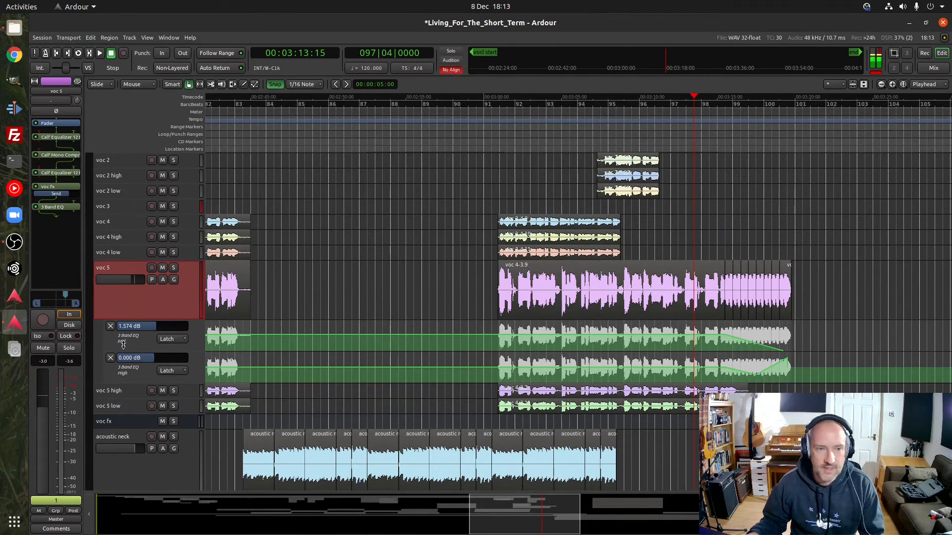
# Inspect the 3 Band EQ plugin on voc 5 and enlarge its Mid and High automation lanes
pyautogui.doubleClick(54, 208)
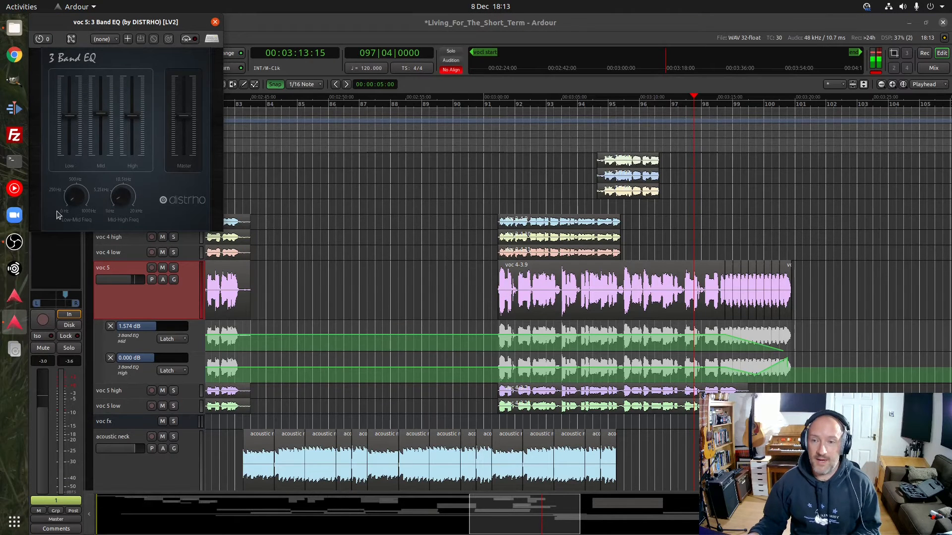
pyautogui.click(215, 21)
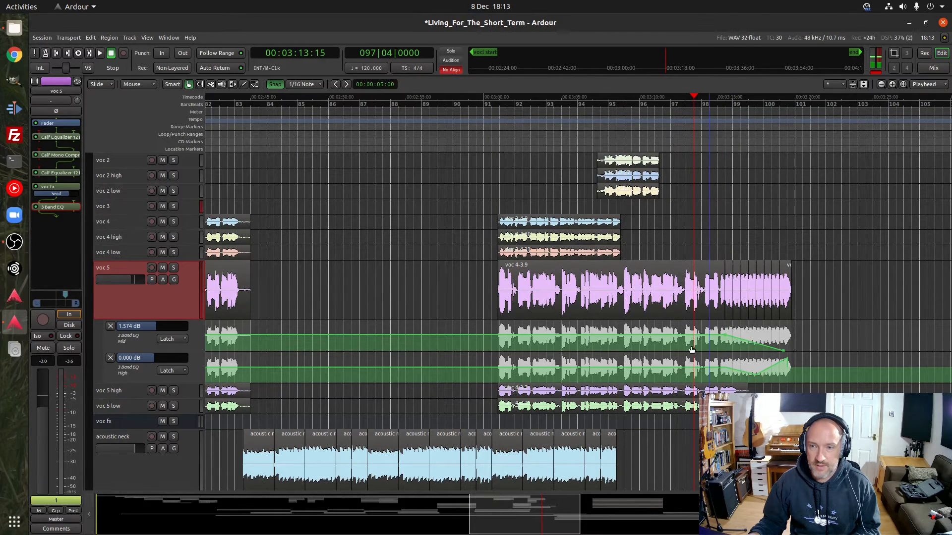
pyautogui.click(143, 344)
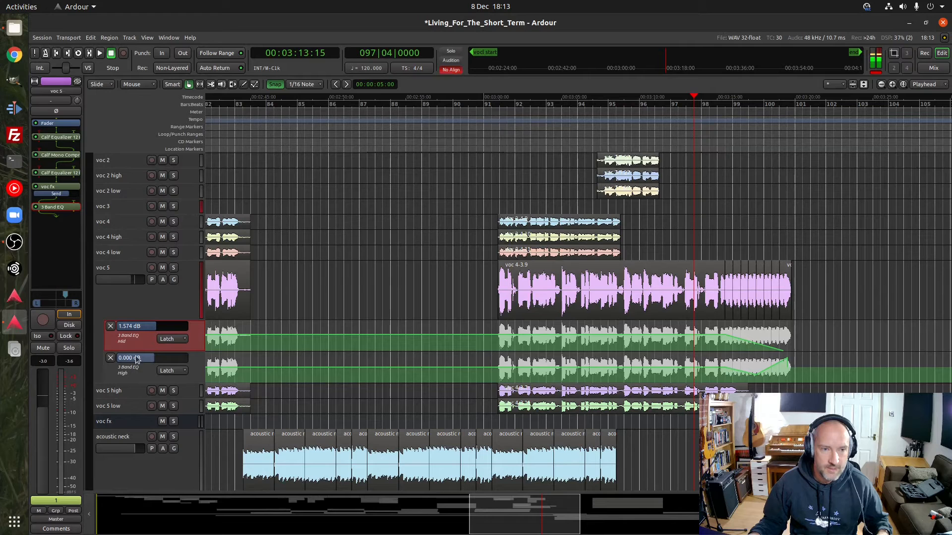
pyautogui.moveTo(142, 353); pyautogui.dragTo(157, 471)
pyautogui.scroll(-2, 172, 364)
pyautogui.scroll(-9, 172, 365)
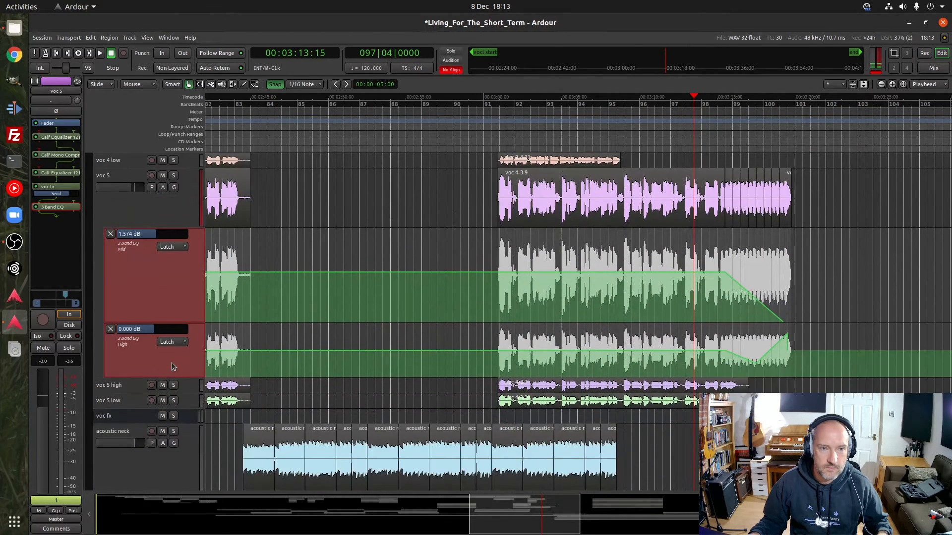
# Enlarge the High automation lane on voc 5 and play the song from bar 96, beat 2 to past bar 102
pyautogui.scroll(5, 186, 297)
pyautogui.moveTo(179, 377); pyautogui.dragTo(180, 457)
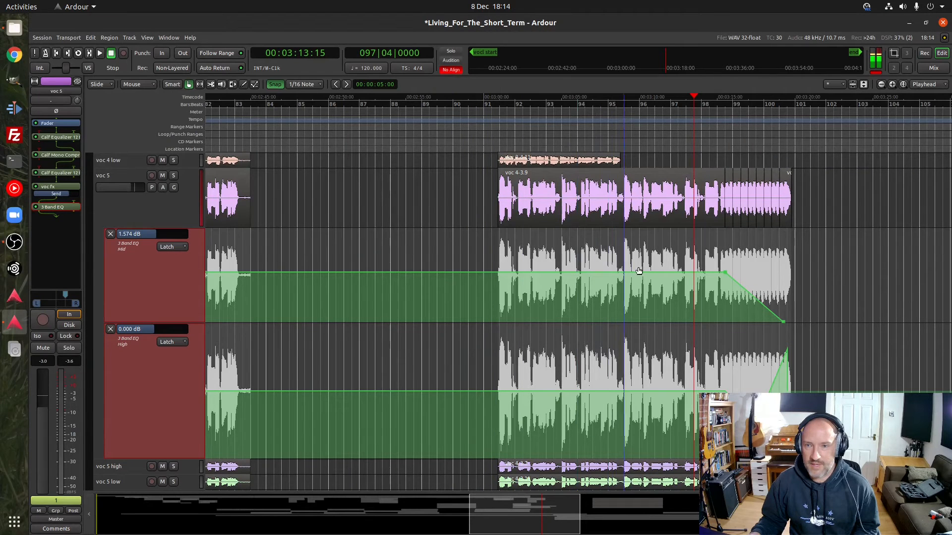
pyautogui.moveTo(725, 270)
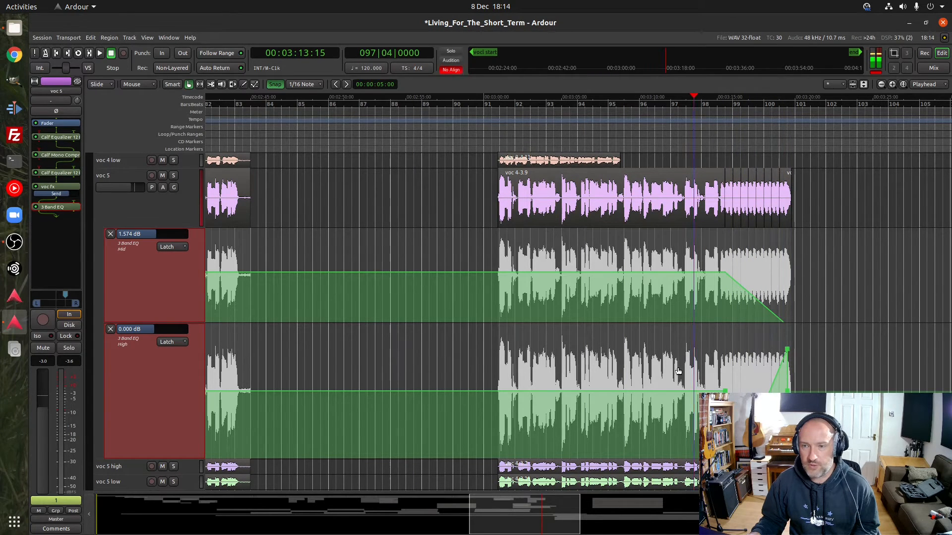
pyautogui.click(648, 104)
pyautogui.press('space')
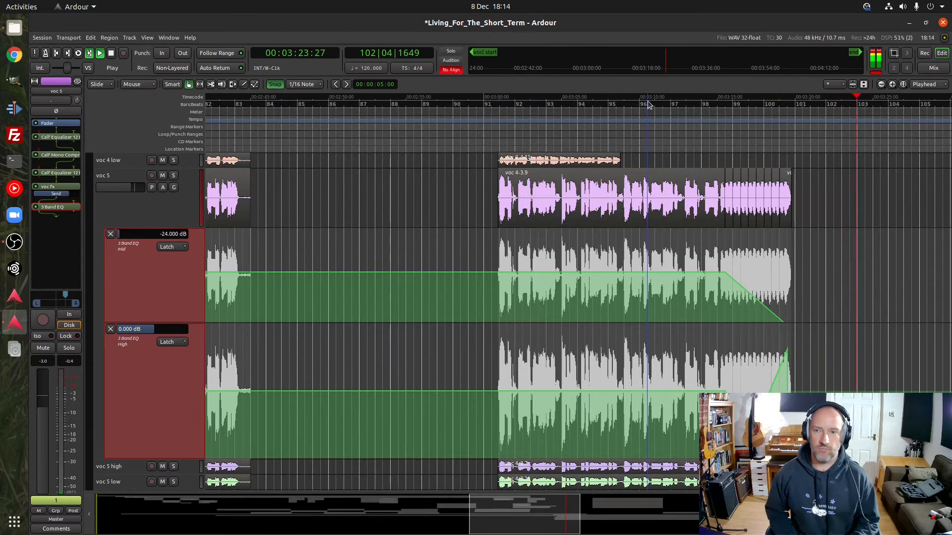
pyautogui.press('space')
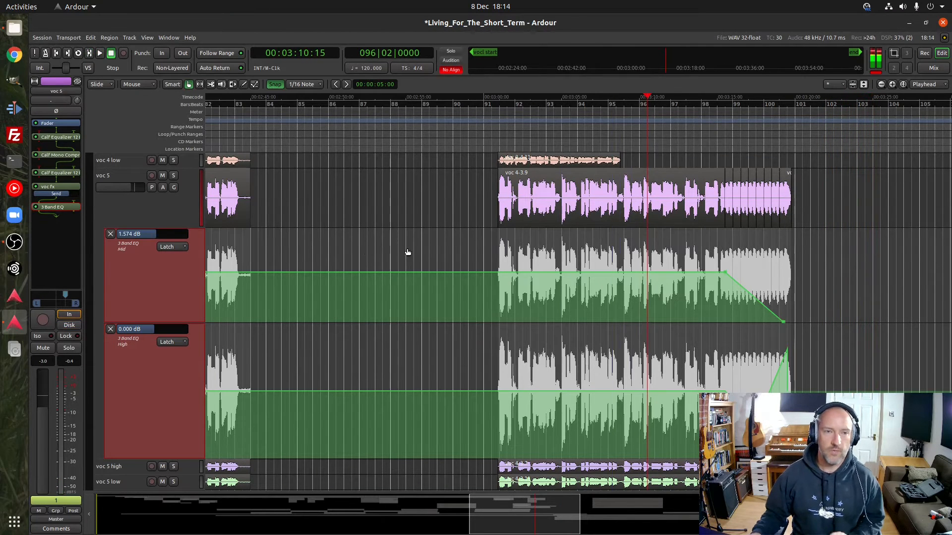
# Find and select the DrumGizmo track further down the session and open its DrumGizmo plugin window
pyautogui.scroll(-10, 154, 304)
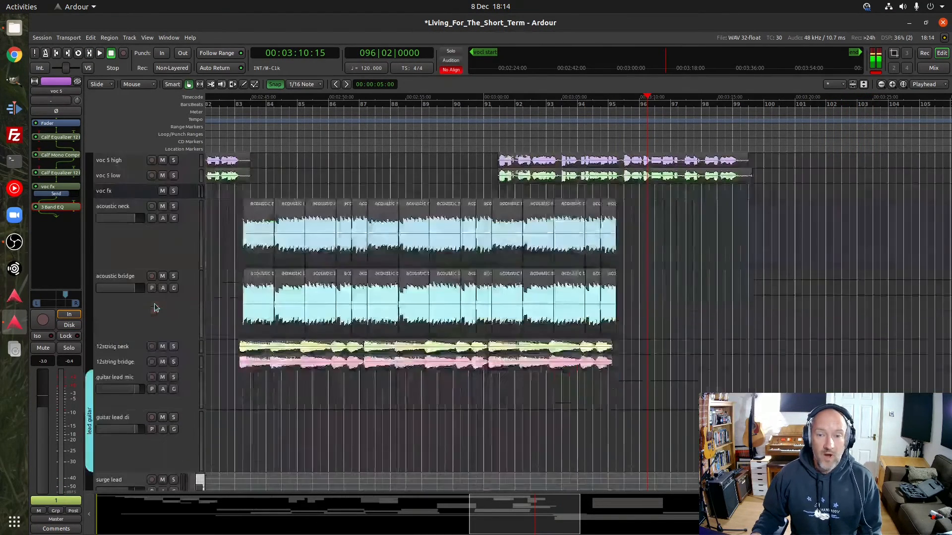
pyautogui.scroll(-8, 155, 309)
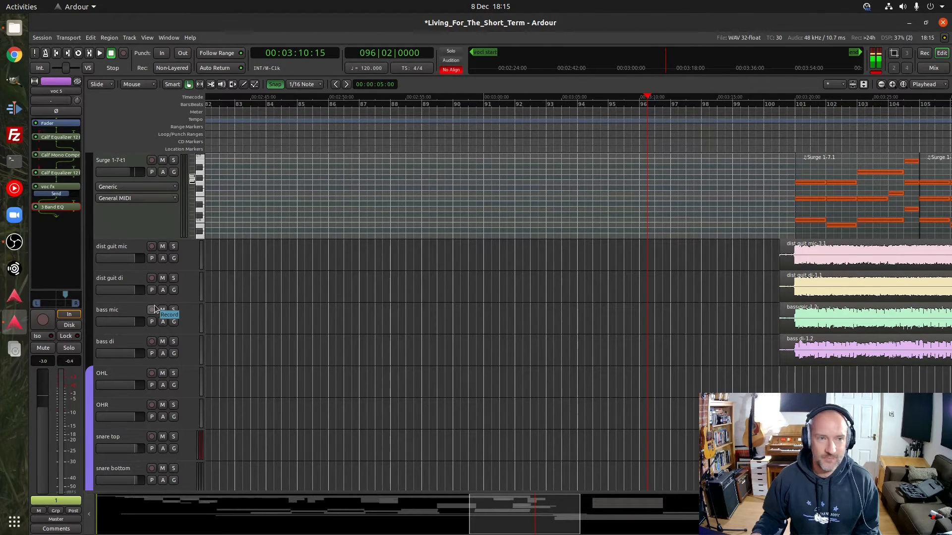
pyautogui.scroll(-2, 154, 306)
pyautogui.scroll(2, 154, 306)
pyautogui.scroll(4, 154, 308)
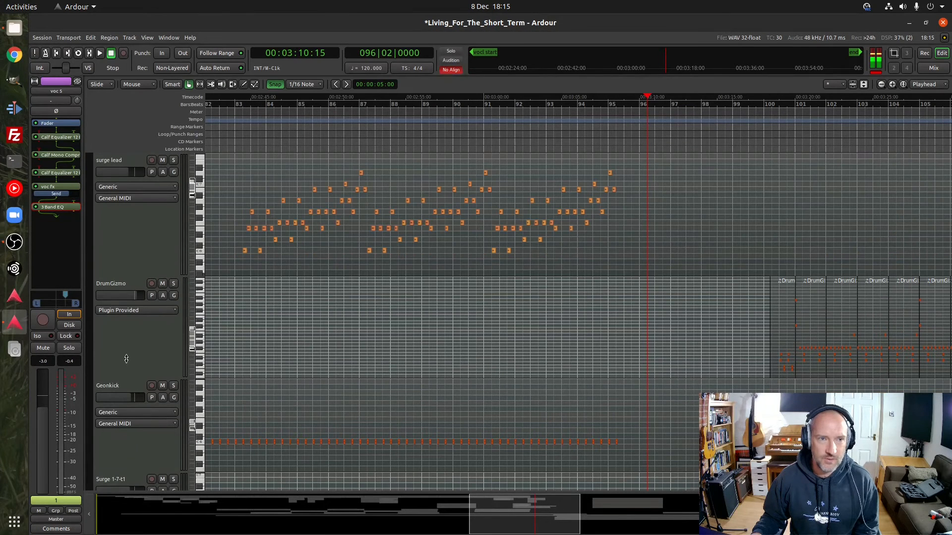
pyautogui.click(127, 356)
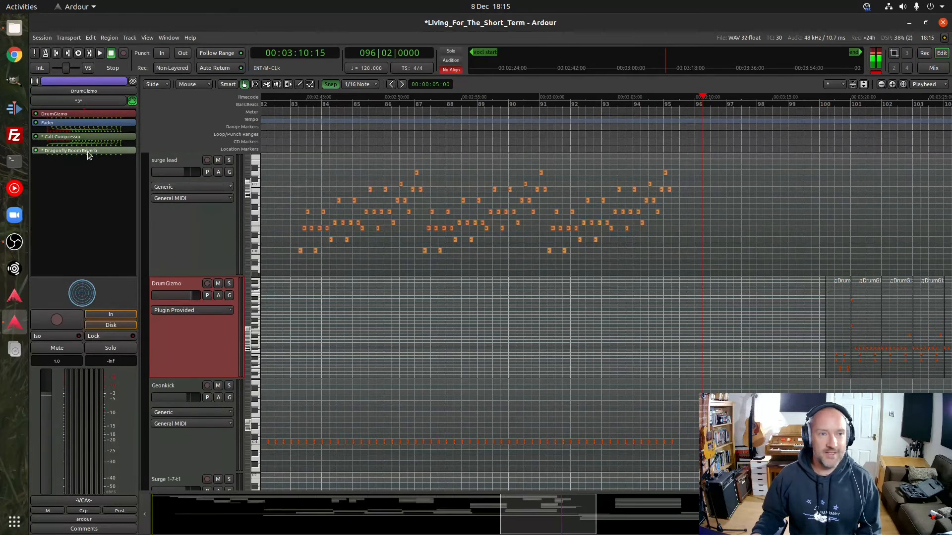
pyautogui.doubleClick(78, 115)
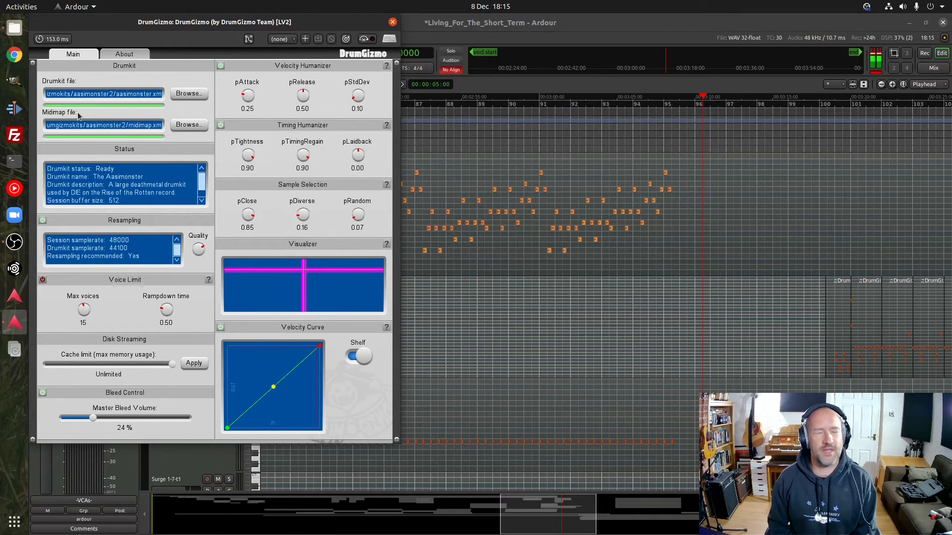
# Switch to Google Chrome, open the drumkit downloads on the DrumGizmo Wiki, and look over the CrocellKit page
pyautogui.click(15, 55)
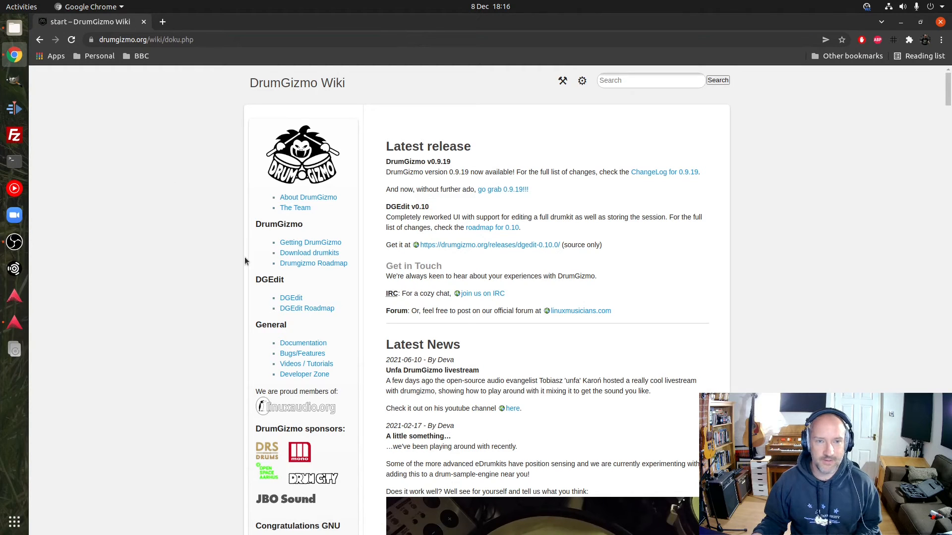
pyautogui.click(308, 253)
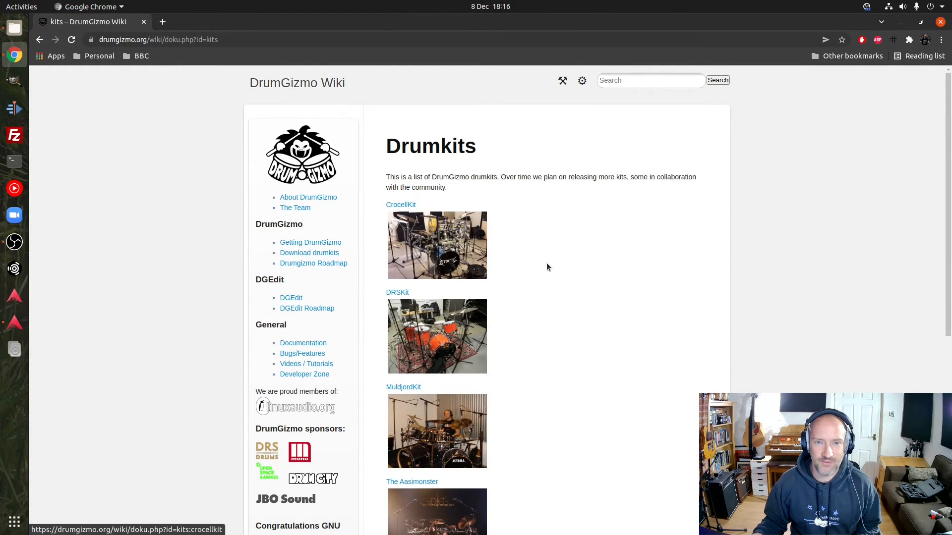
pyautogui.click(461, 248)
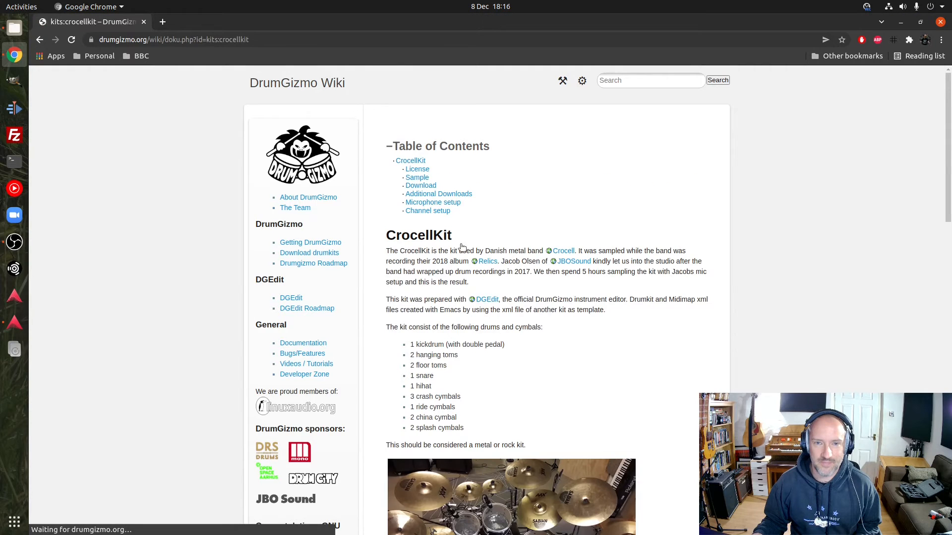
pyautogui.scroll(-5, 693, 294)
pyautogui.scroll(1, 693, 298)
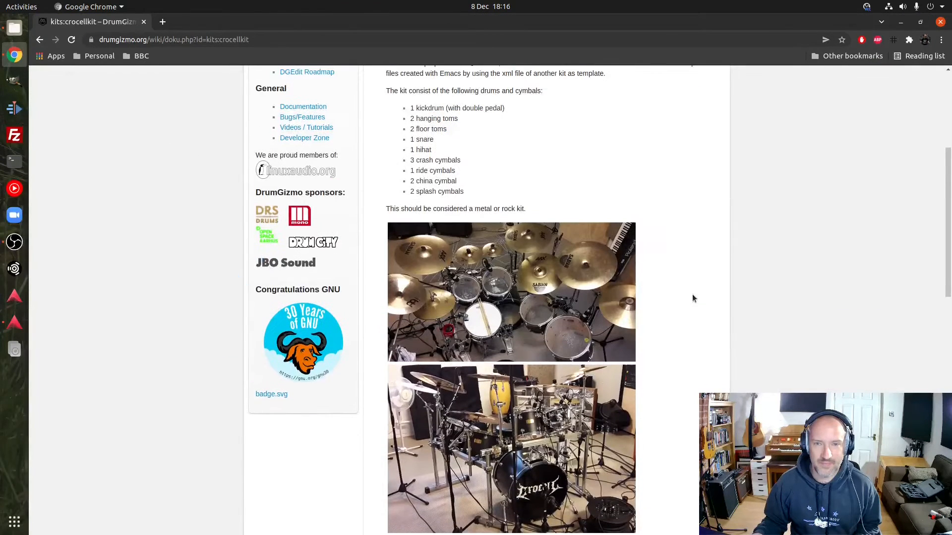
pyautogui.scroll(-1, 692, 294)
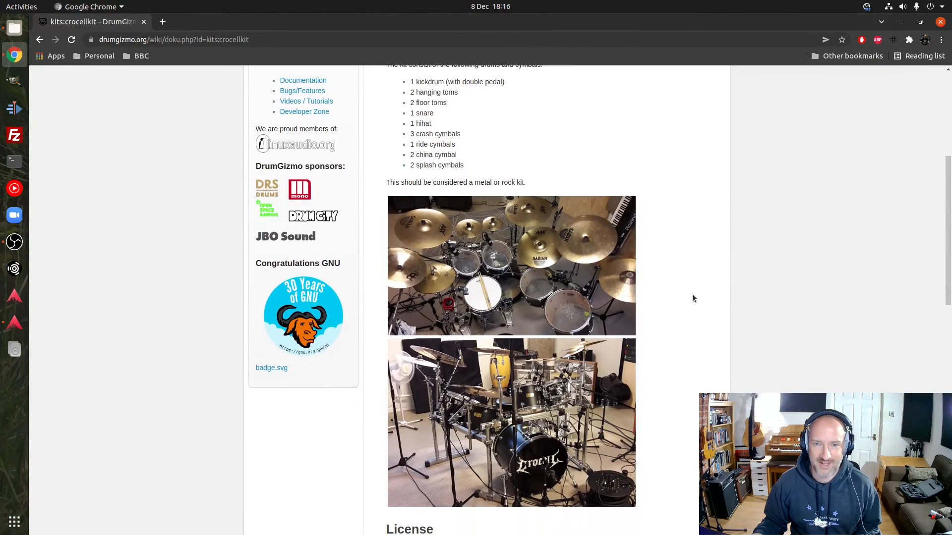
pyautogui.scroll(10, 691, 298)
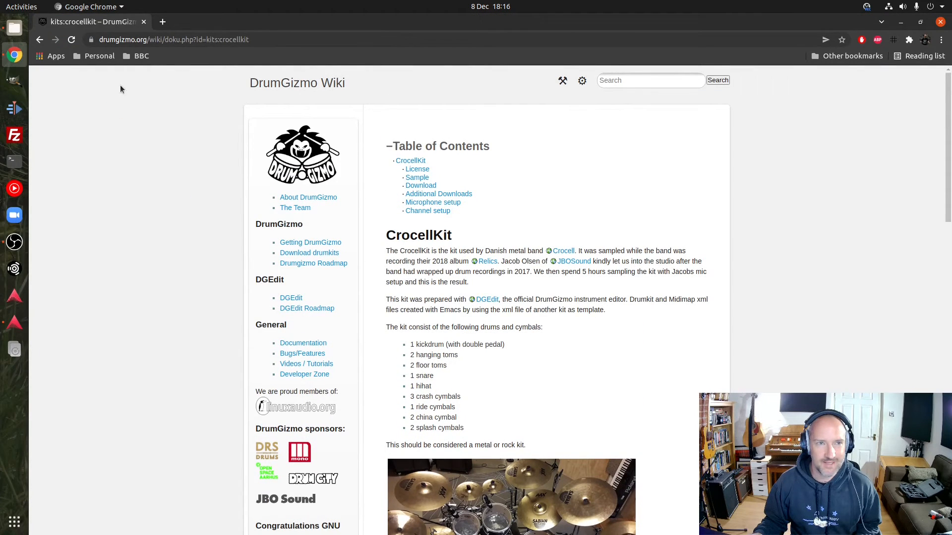
# Return to the Drumkits list and look through all the kits down to the Funkits section
pyautogui.click(40, 40)
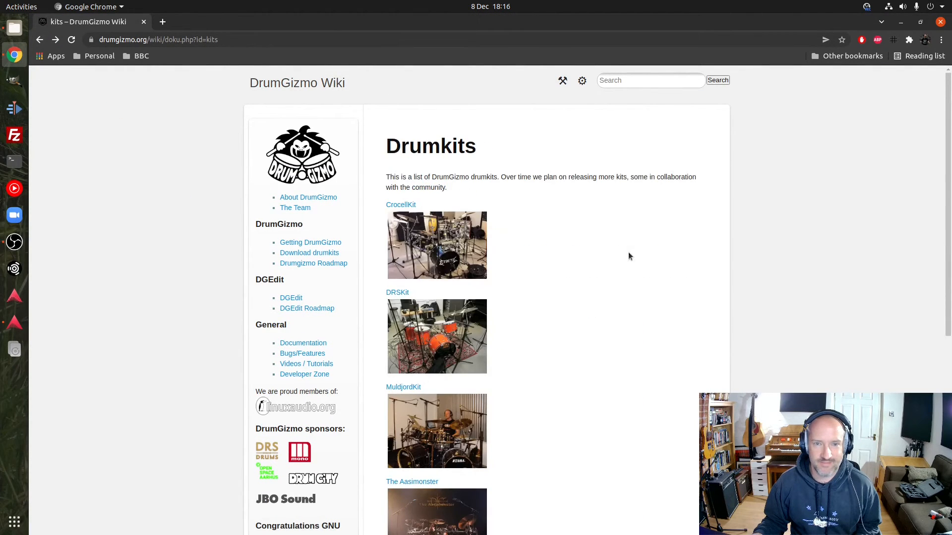
pyautogui.scroll(-1, 641, 256)
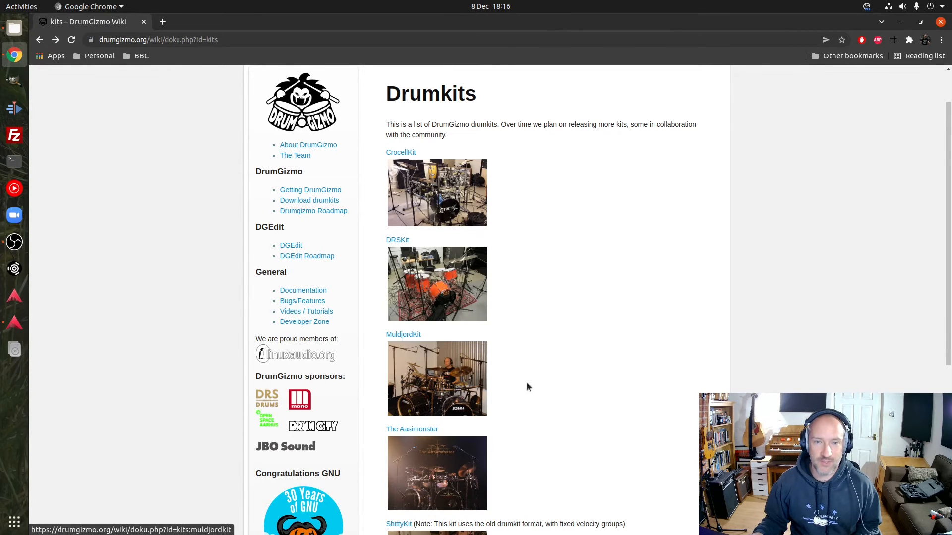
pyautogui.scroll(-3, 577, 373)
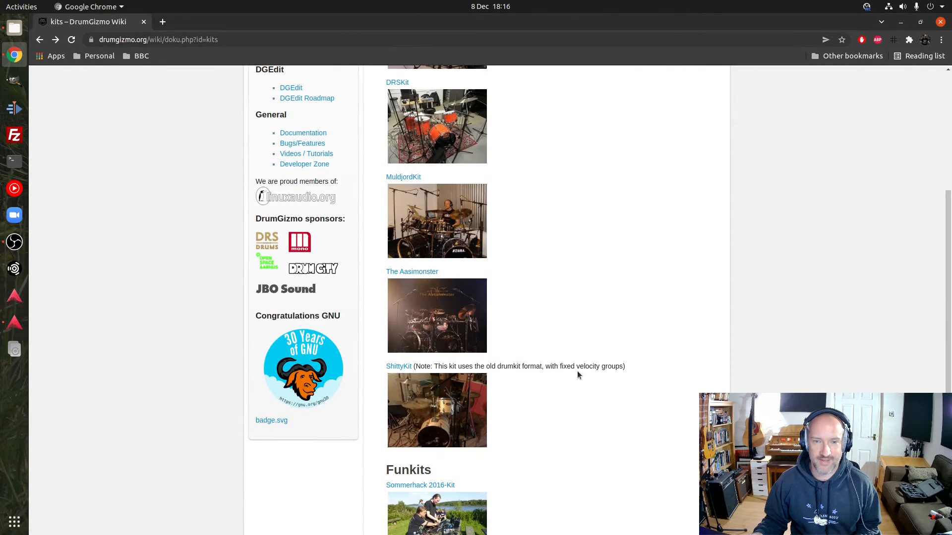
pyautogui.scroll(-2, 537, 424)
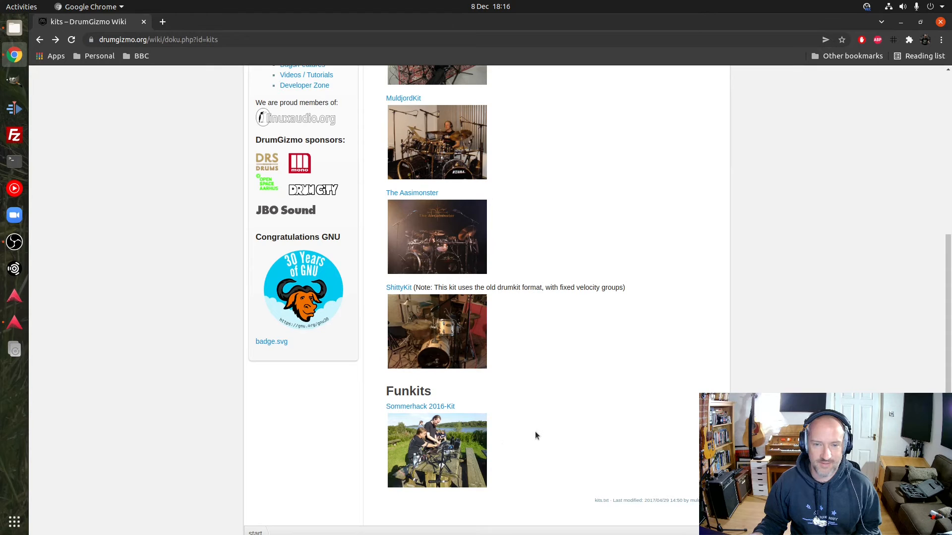
pyautogui.scroll(3, 539, 431)
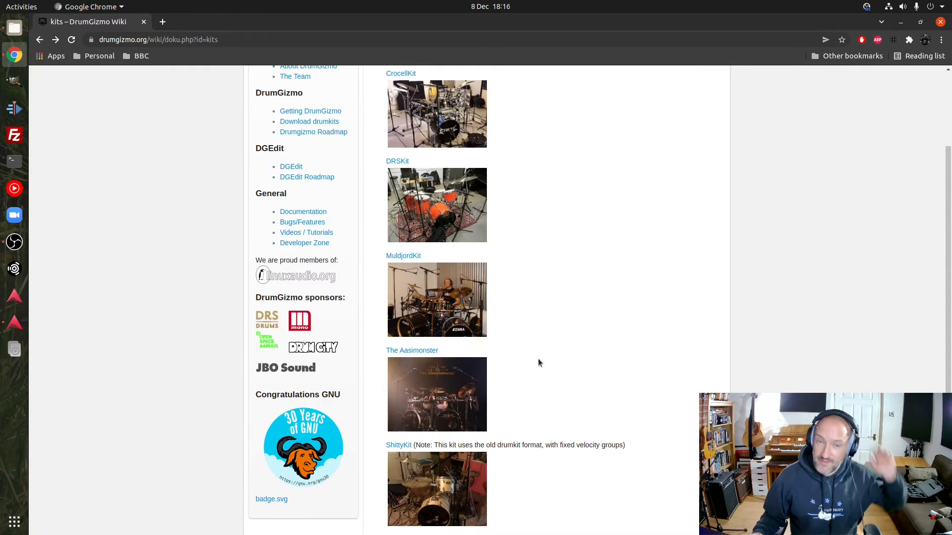
pyautogui.scroll(1, 569, 356)
pyautogui.scroll(3, 569, 359)
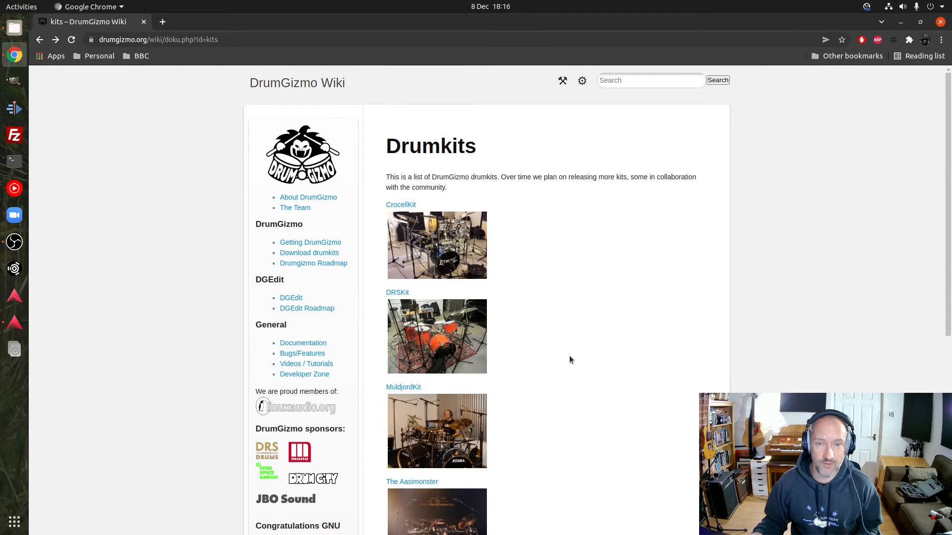
# Open the MuldjordKit page, review its microphone and channel setup, and switch back to Ardour's DrumGizmo plugin window
pyautogui.click(448, 445)
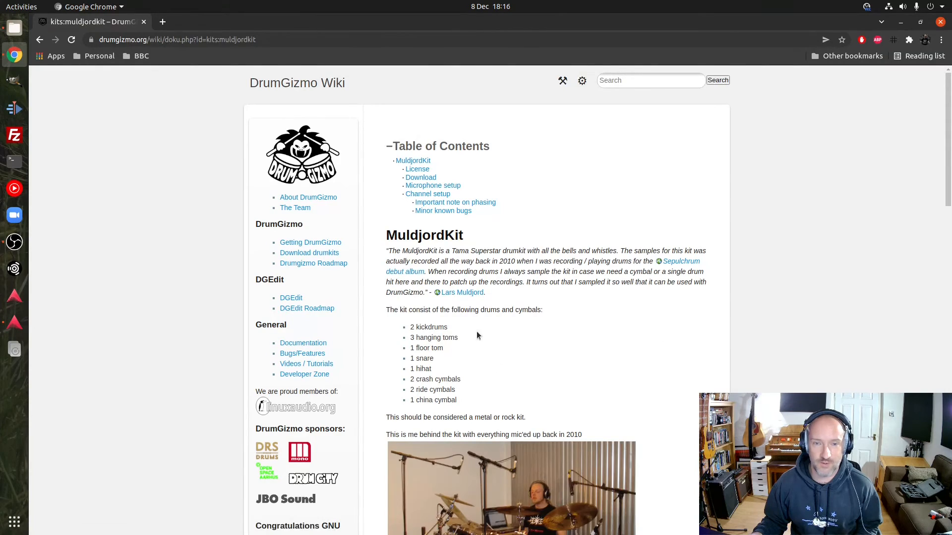
pyautogui.scroll(-15, 696, 384)
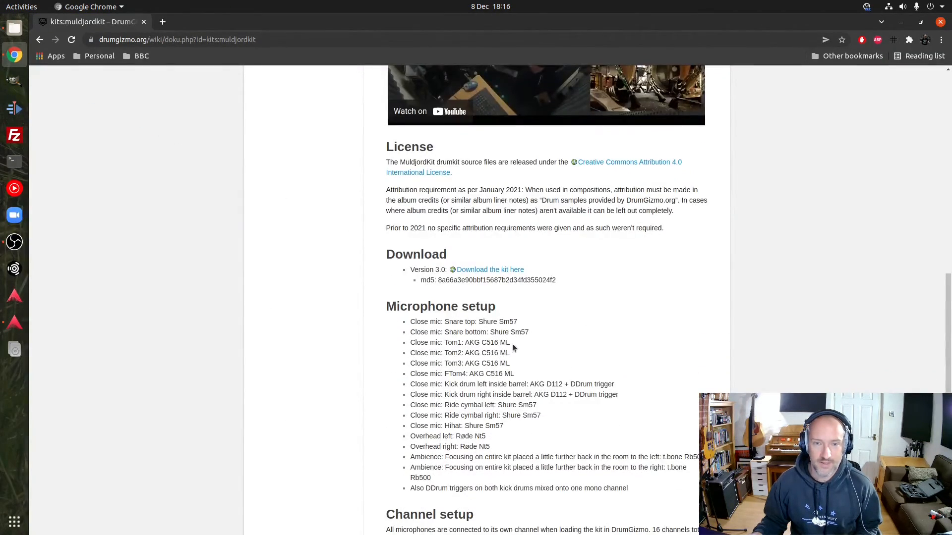
pyautogui.scroll(-5, 598, 368)
pyautogui.scroll(-5, 501, 412)
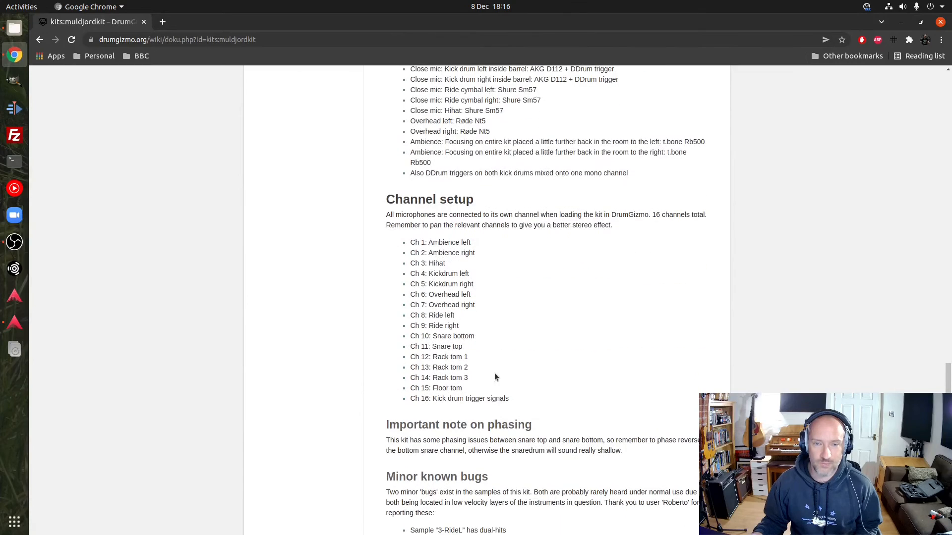
pyautogui.scroll(18, 590, 372)
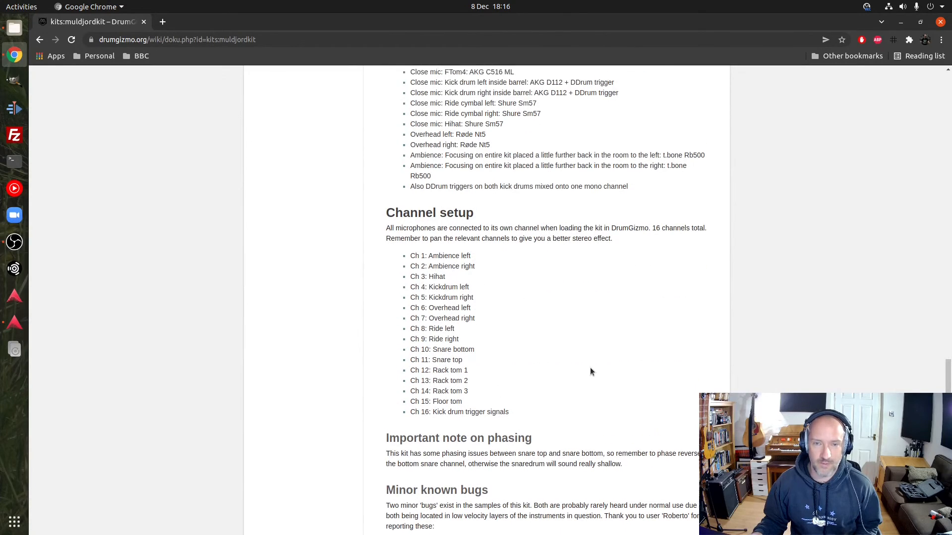
pyautogui.scroll(14, 602, 391)
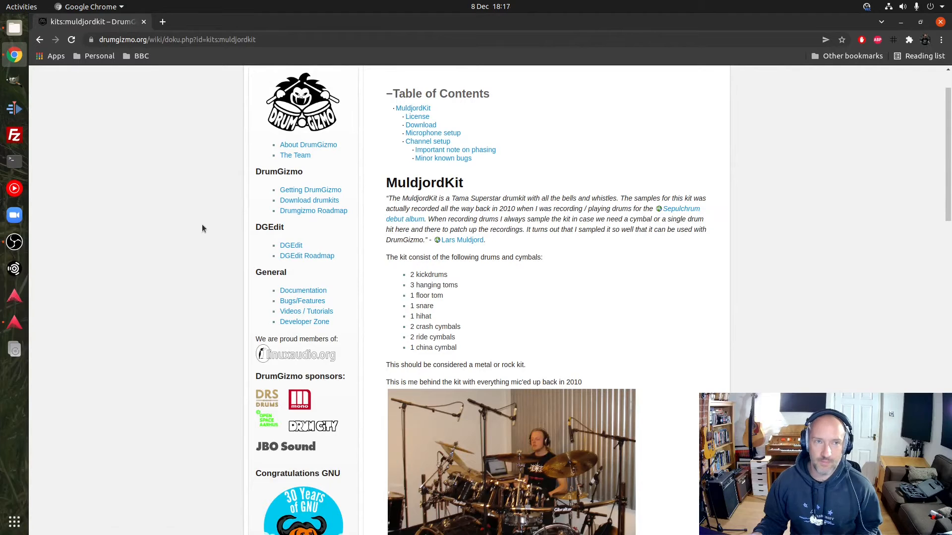
pyautogui.click(13, 322)
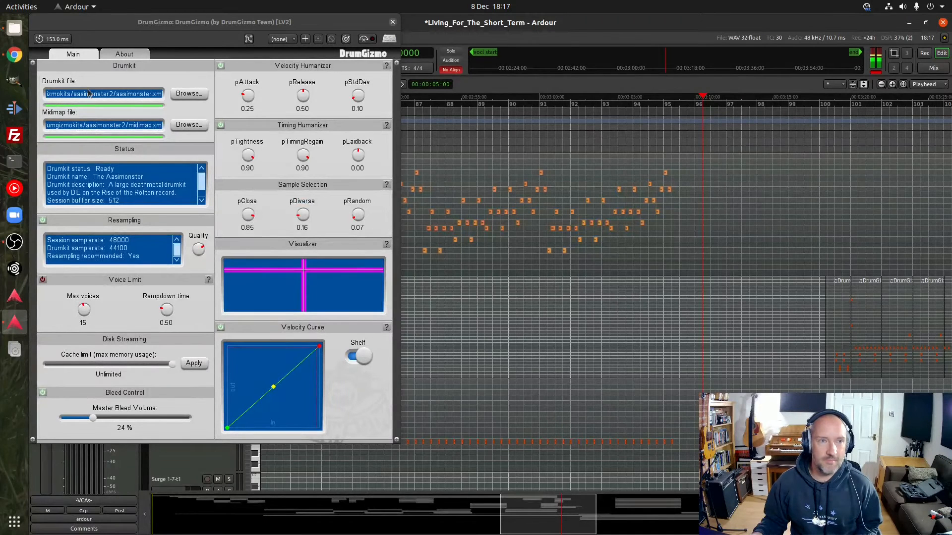
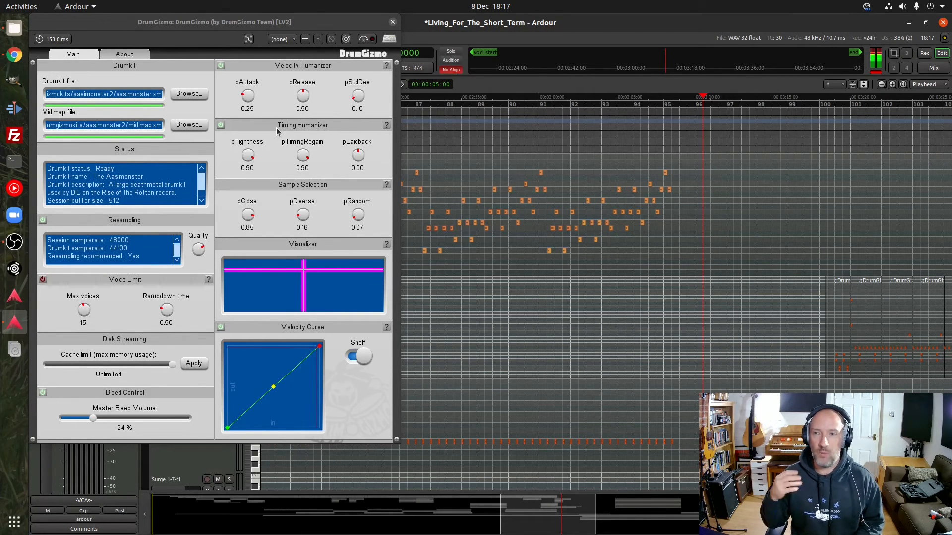
# Close the DrumGizmo plugin window and look at the DrumGizmo versions offered as instruments for a new MIDI track, without adding one
pyautogui.click(393, 23)
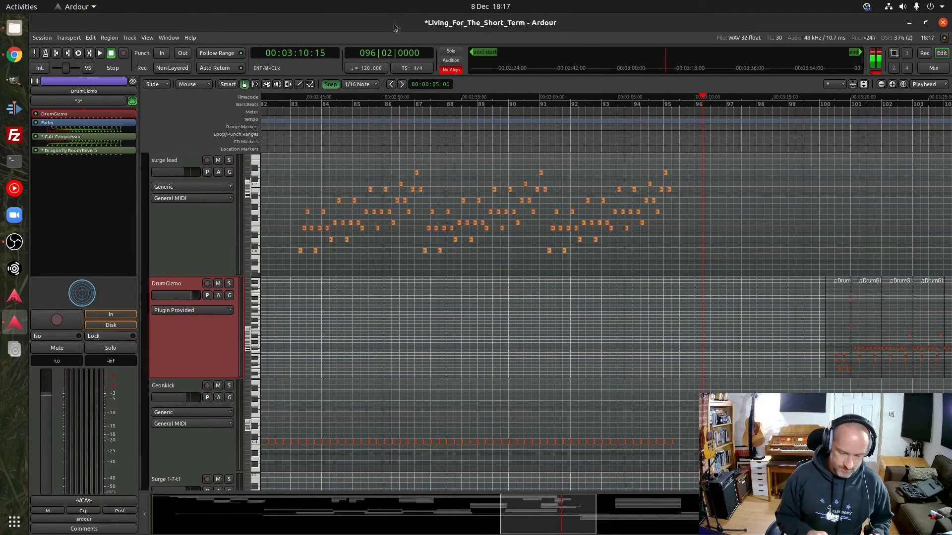
pyautogui.hotkey('ctrl', 'shift', 'n')
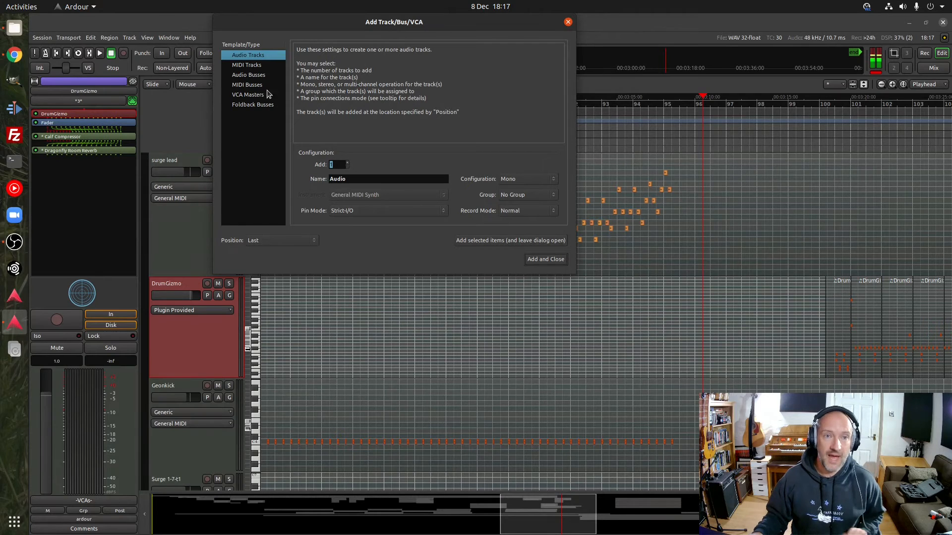
pyautogui.click(253, 66)
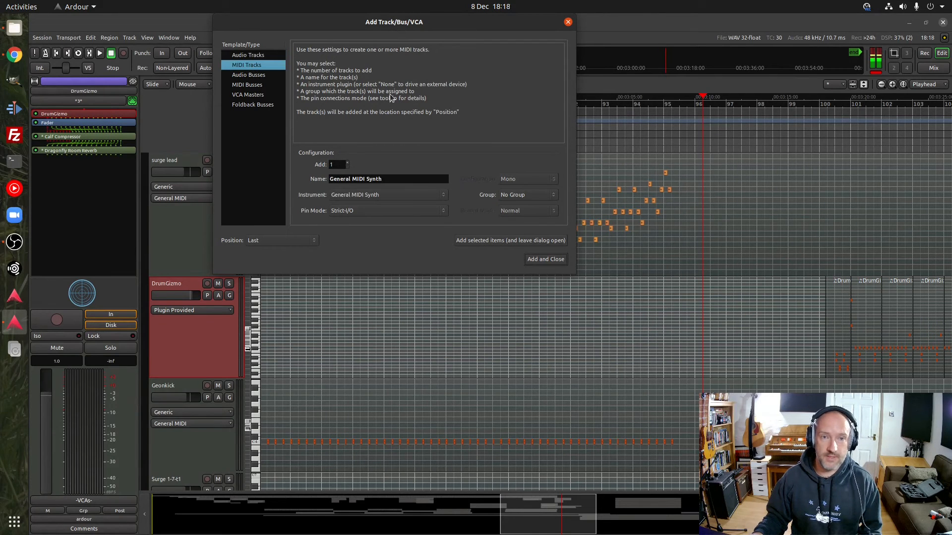
pyautogui.click(371, 195)
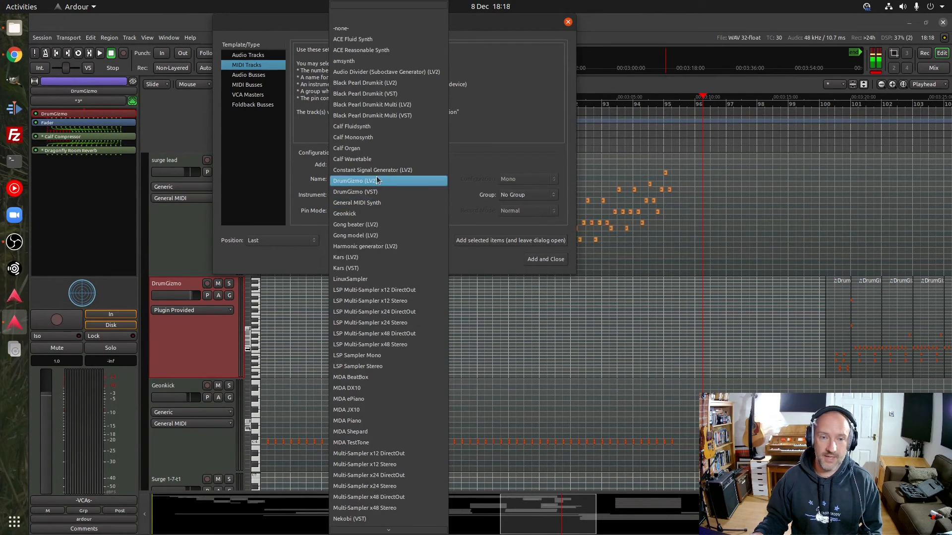
pyautogui.click(477, 138)
pyautogui.click(568, 22)
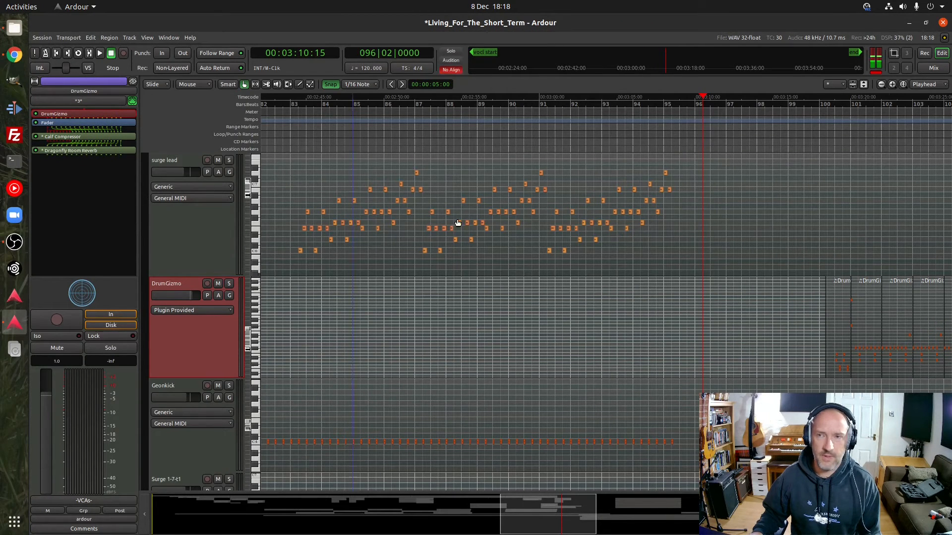
# Open the mixer and find the strips of the DrumGizmo group, from the OHL and OHR overheads to the toms
pyautogui.click(933, 70)
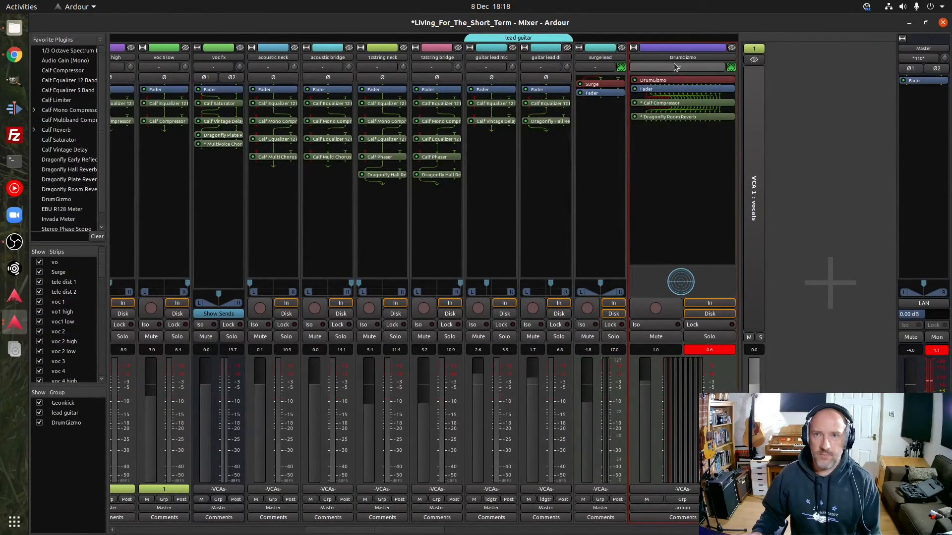
pyautogui.moveTo(401, 533); pyautogui.dragTo(435, 532)
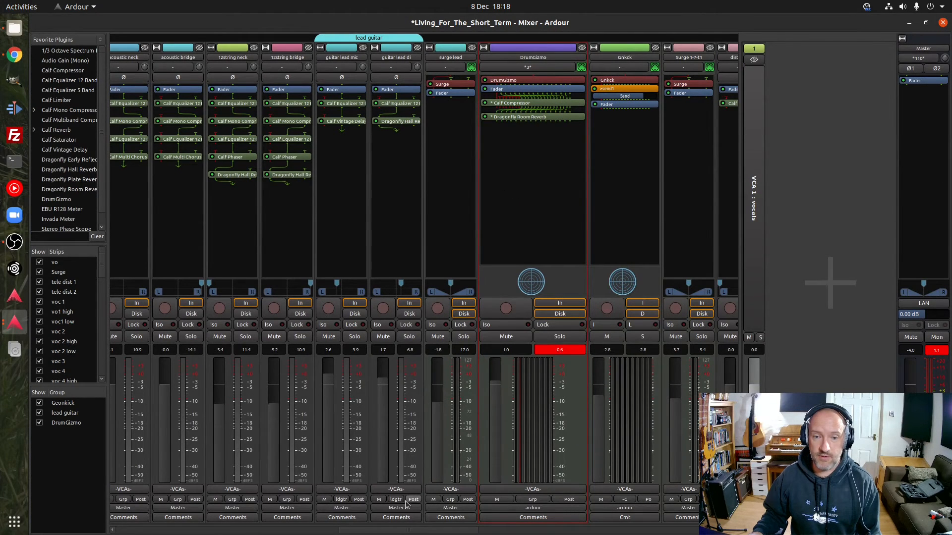
pyautogui.moveTo(396, 533); pyautogui.dragTo(572, 534)
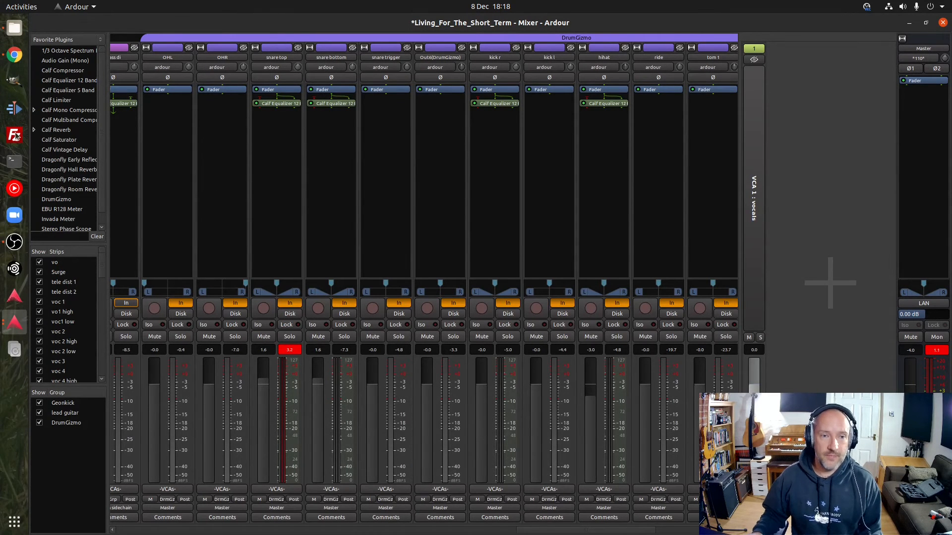
# Switch to Google Chrome to check the MuldjordKit channel setup, and return to Ardour's mixer
pyautogui.click(13, 55)
pyautogui.scroll(-18, 730, 283)
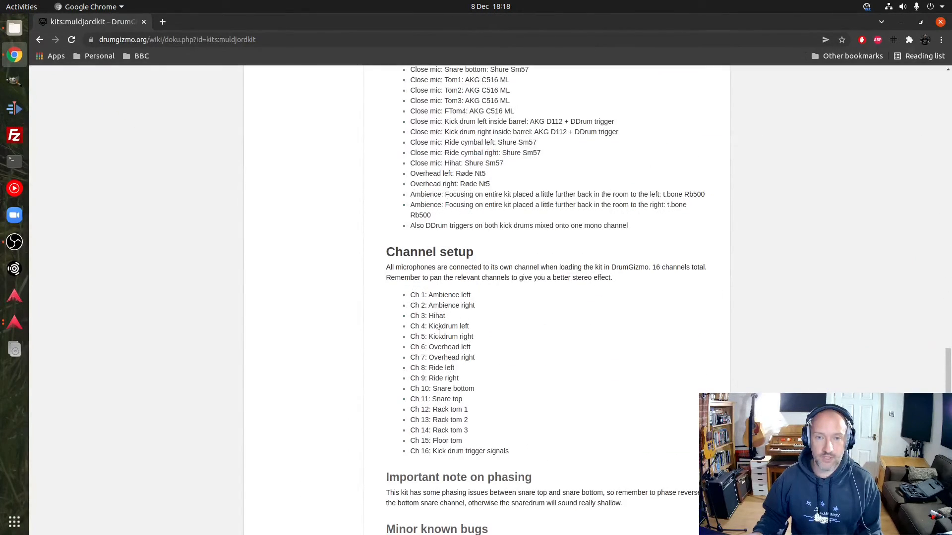
pyautogui.click(15, 323)
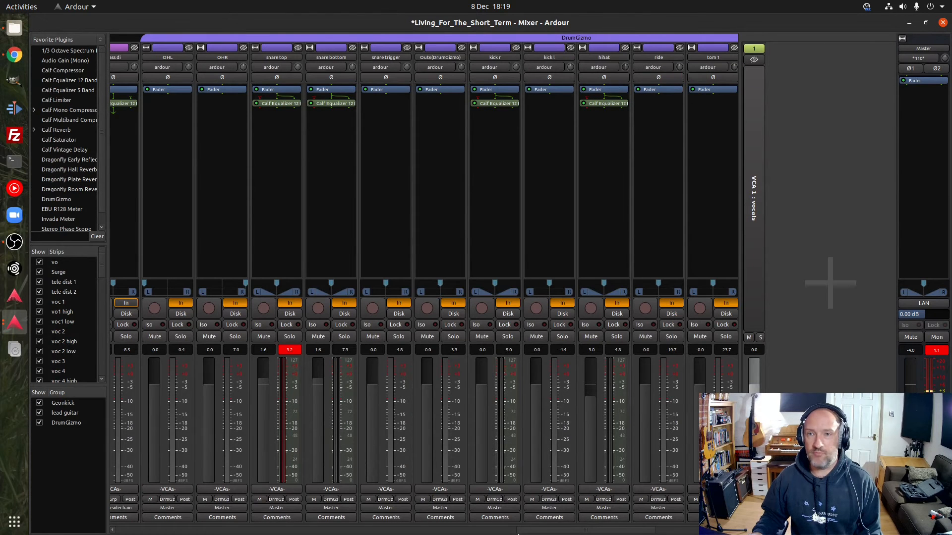
# Review the individual drum channels in the mixer, their panning and equalizers, and go back to the DrumGizmo instrument strip
pyautogui.moveTo(545, 531); pyautogui.dragTo(585, 531)
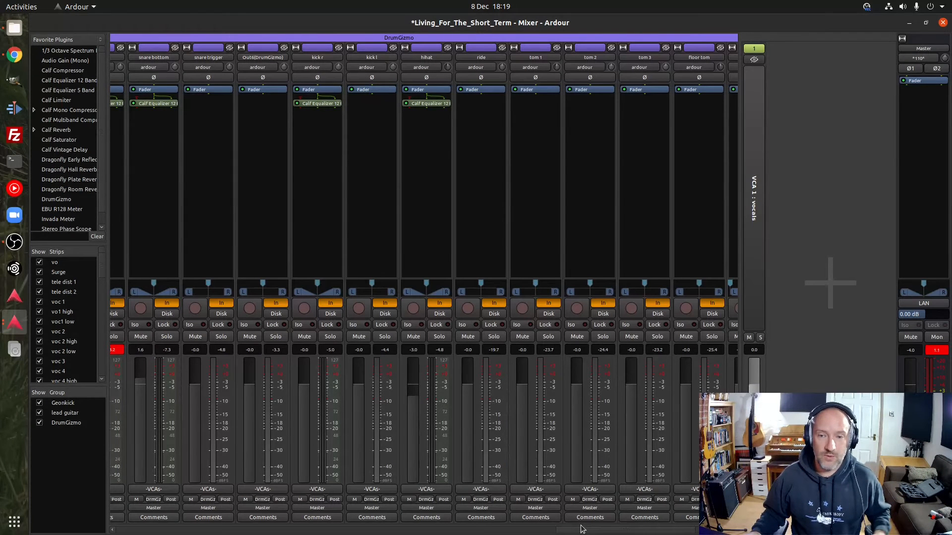
pyautogui.moveTo(585, 531); pyautogui.dragTo(489, 532)
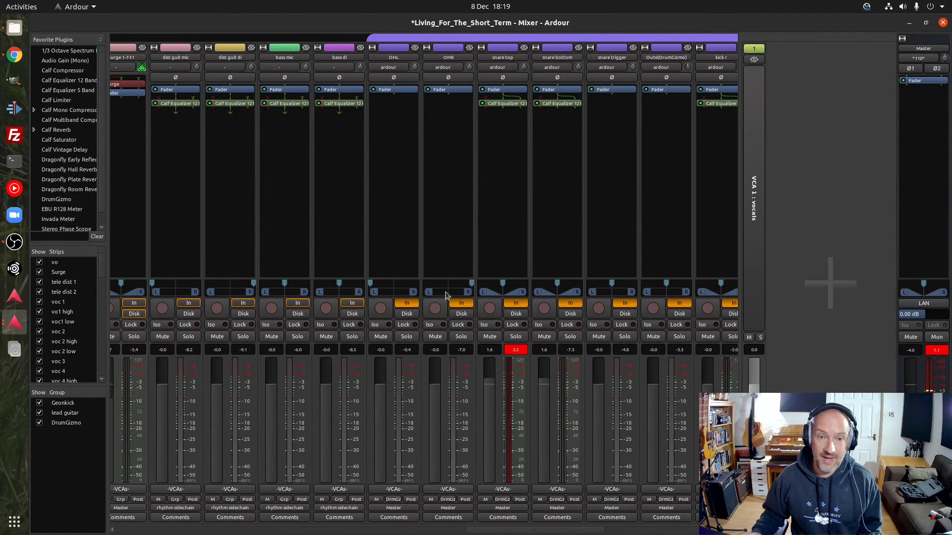
pyautogui.moveTo(550, 531)
pyautogui.mouseDown()
pyautogui.moveTo(679, 532)
pyautogui.moveTo(476, 532)
pyautogui.moveTo(536, 533)
pyautogui.mouseUp()
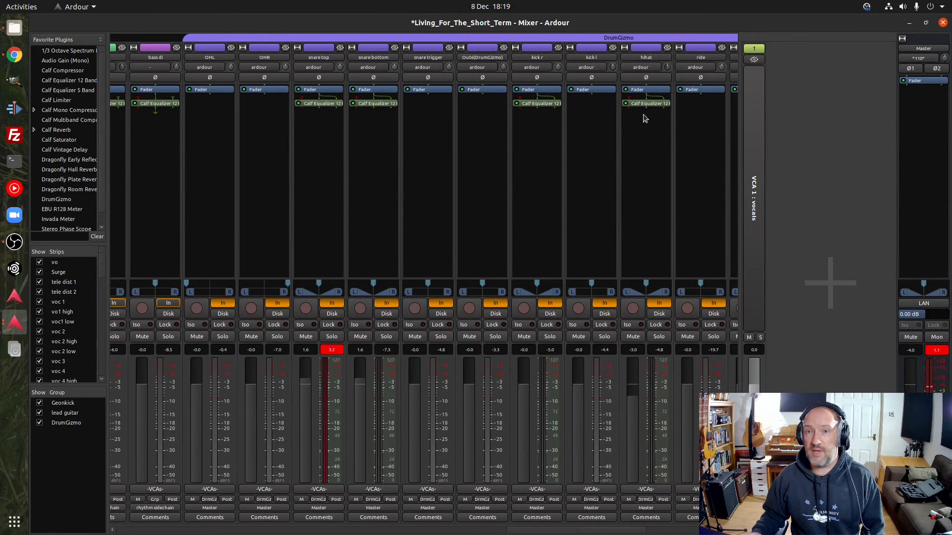
pyautogui.moveTo(578, 531); pyautogui.dragTo(423, 532)
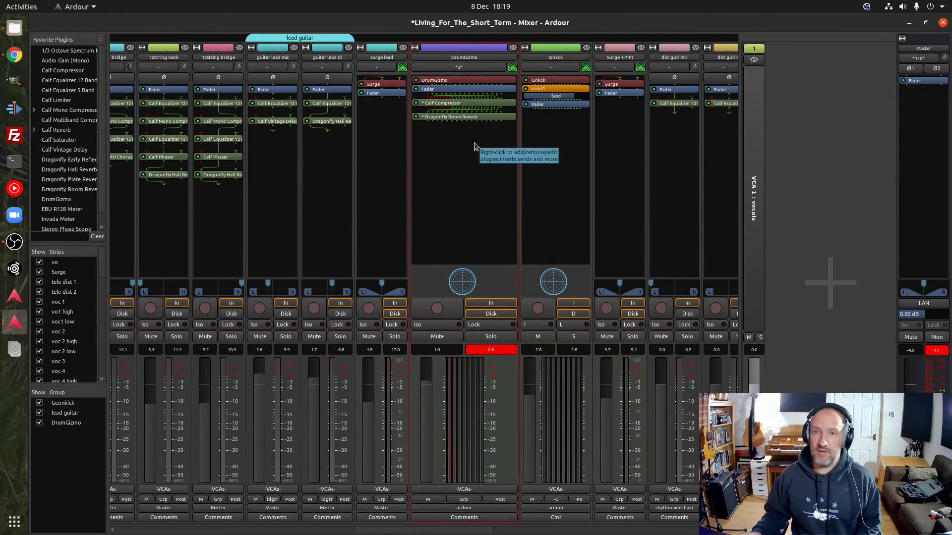
# Solo the DrumGizmo track in Ardour's mixer and go back to the editor
pyautogui.click(943, 23)
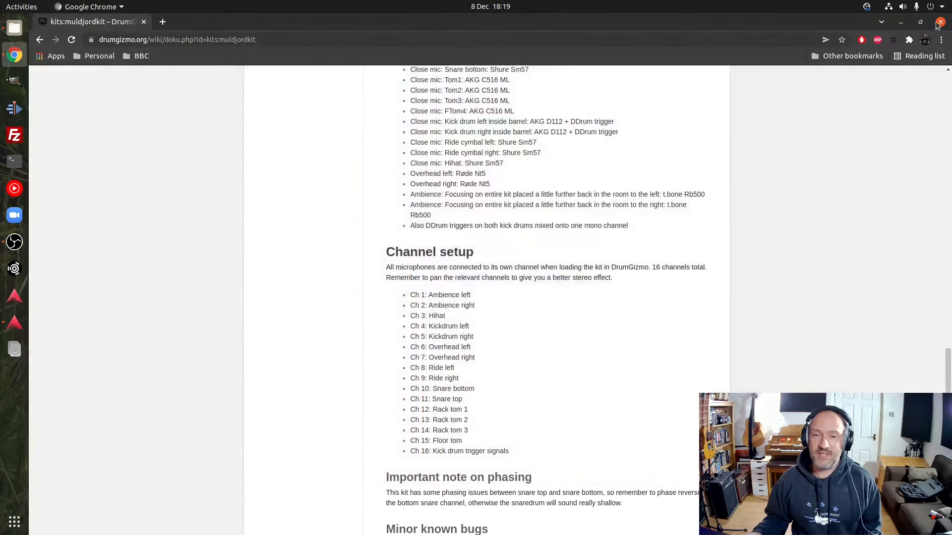
pyautogui.click(15, 331)
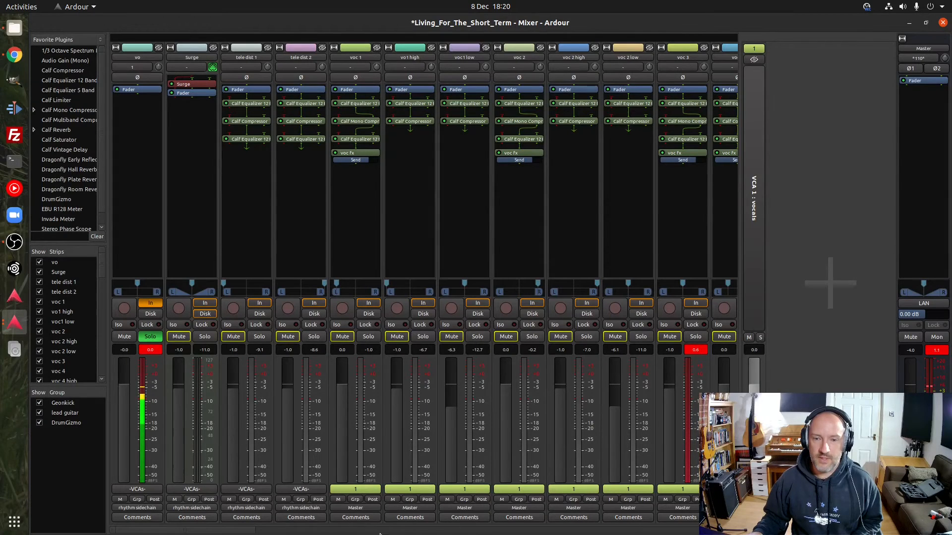
pyautogui.moveTo(212, 530); pyautogui.dragTo(443, 530)
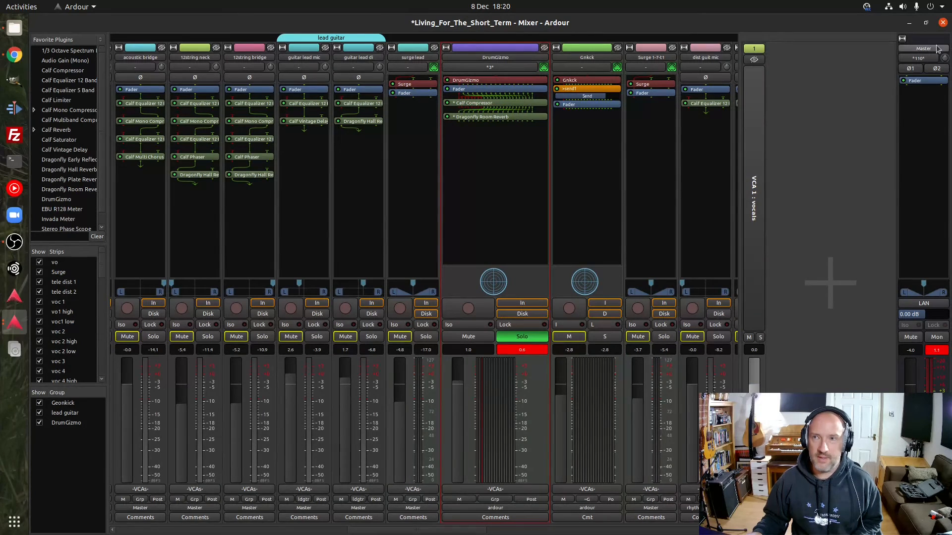
pyautogui.click(944, 25)
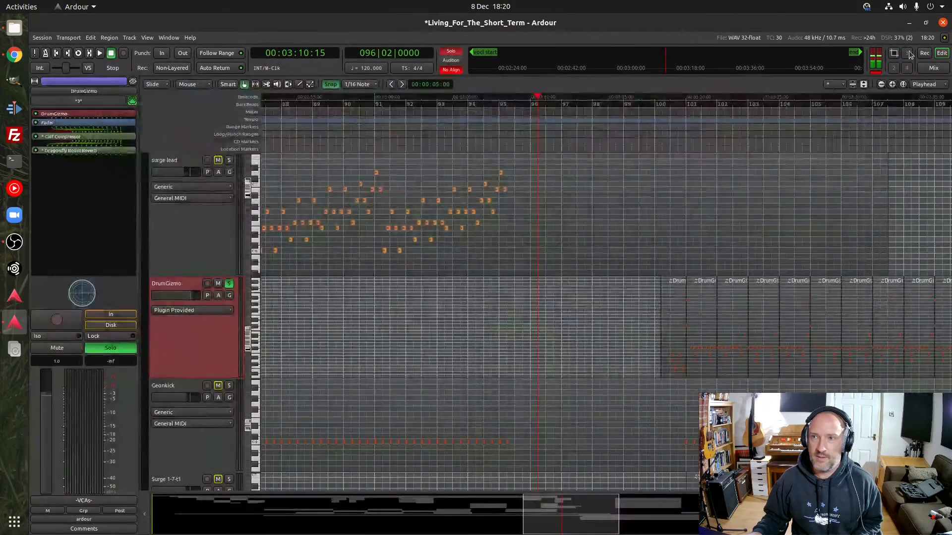
# Audition the soloed DrumGizmo track from around bar 100, and once more with the Geonkick track soloed alongside it
pyautogui.click(648, 102)
pyautogui.press('space')
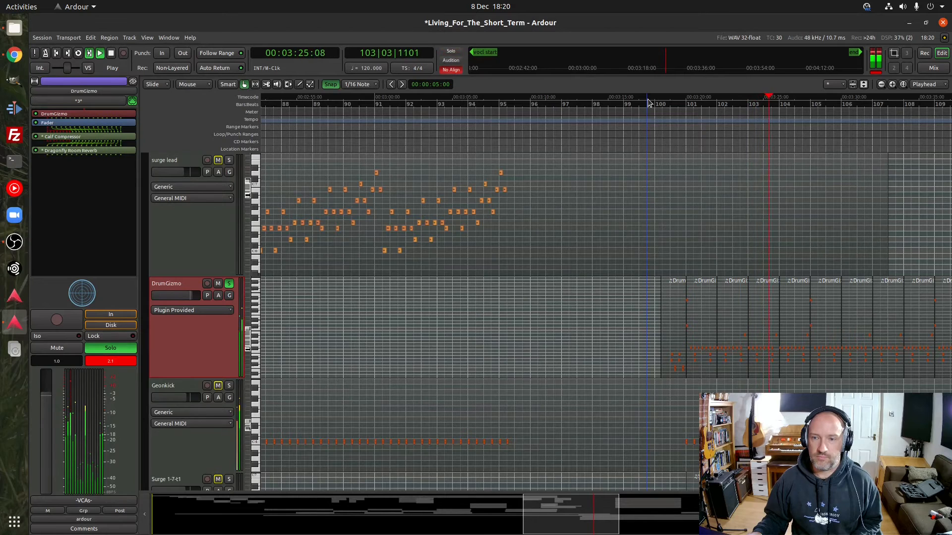
pyautogui.press('space')
pyautogui.click(666, 106)
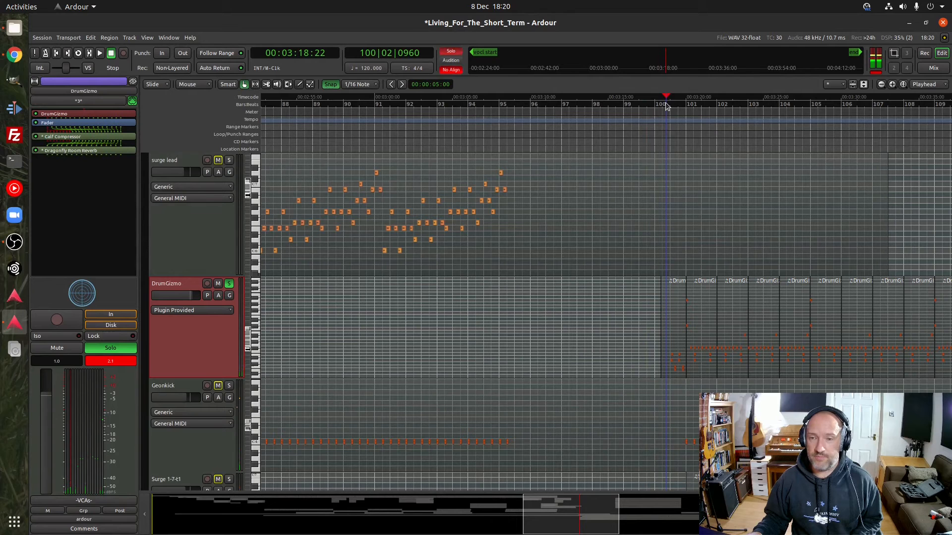
pyautogui.press('space')
pyautogui.press('space')
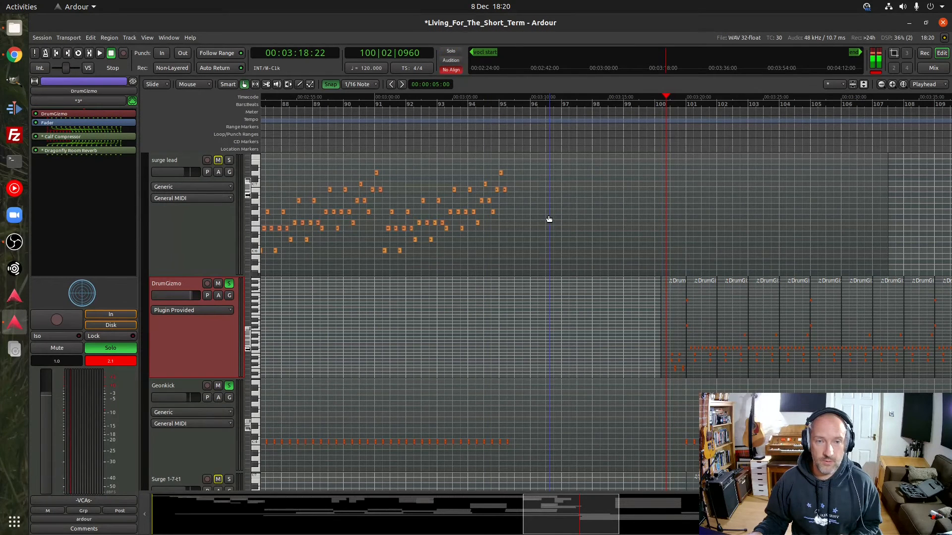
pyautogui.press('space')
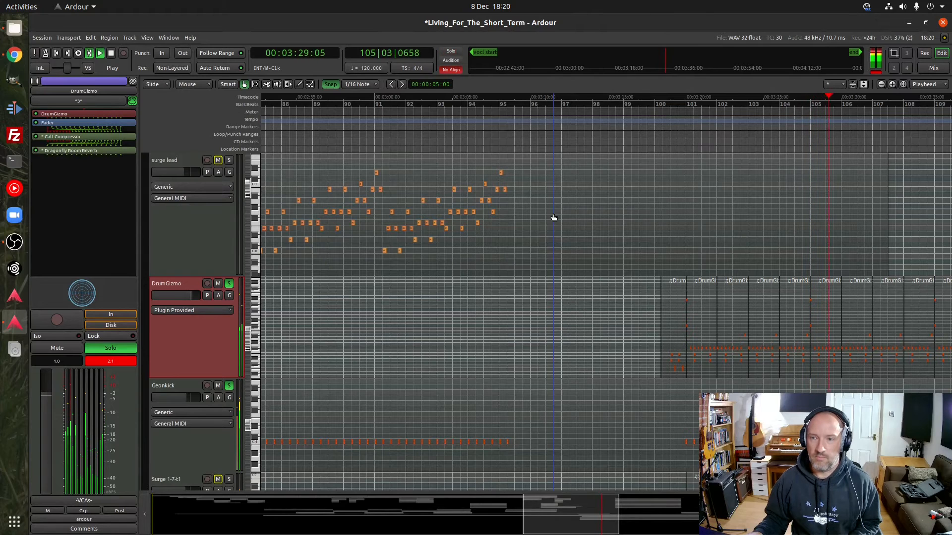
pyautogui.press('space')
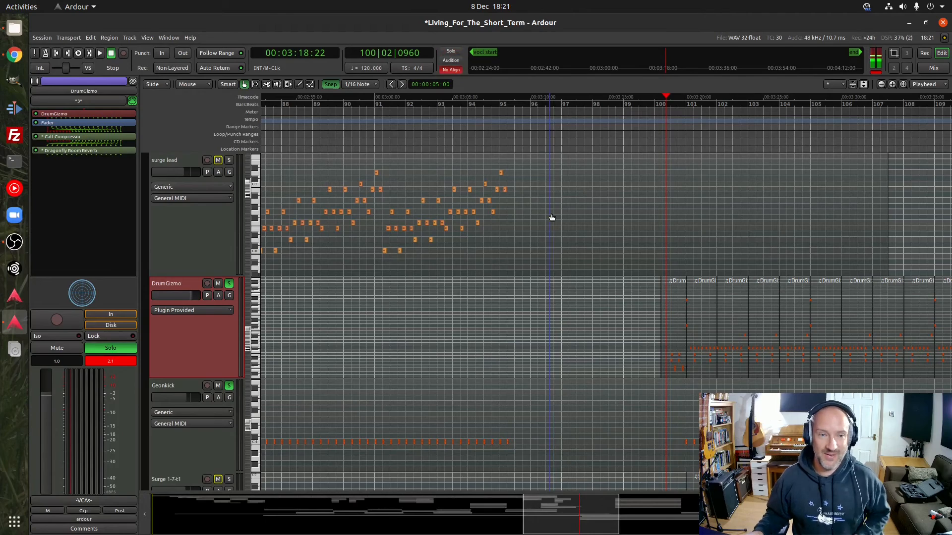
# View the DrumGizmo and Geonkick strips in the mixer, and clear the solos on both tracks
pyautogui.click(934, 69)
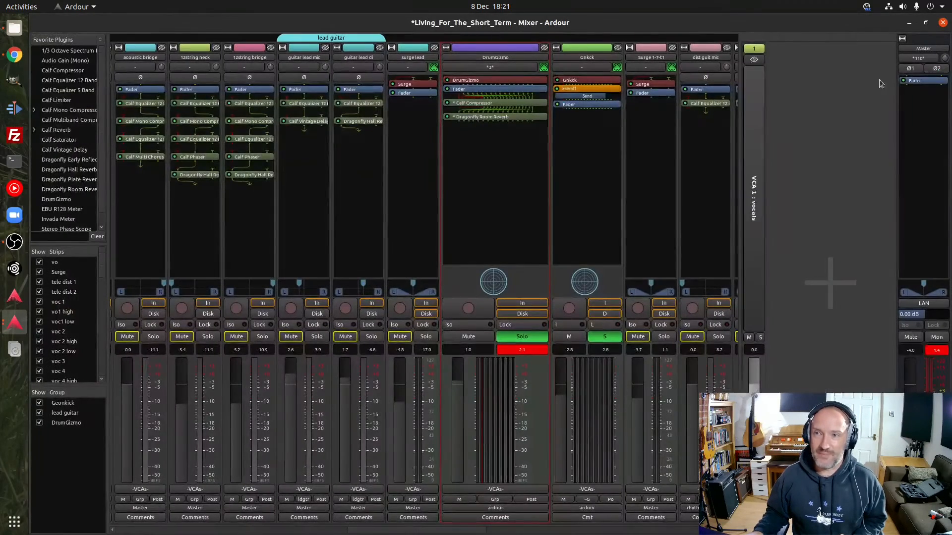
pyautogui.moveTo(461, 533)
pyautogui.mouseDown()
pyautogui.moveTo(358, 532)
pyautogui.moveTo(459, 530)
pyautogui.mouseUp()
pyautogui.hotkey('alt', 'm')
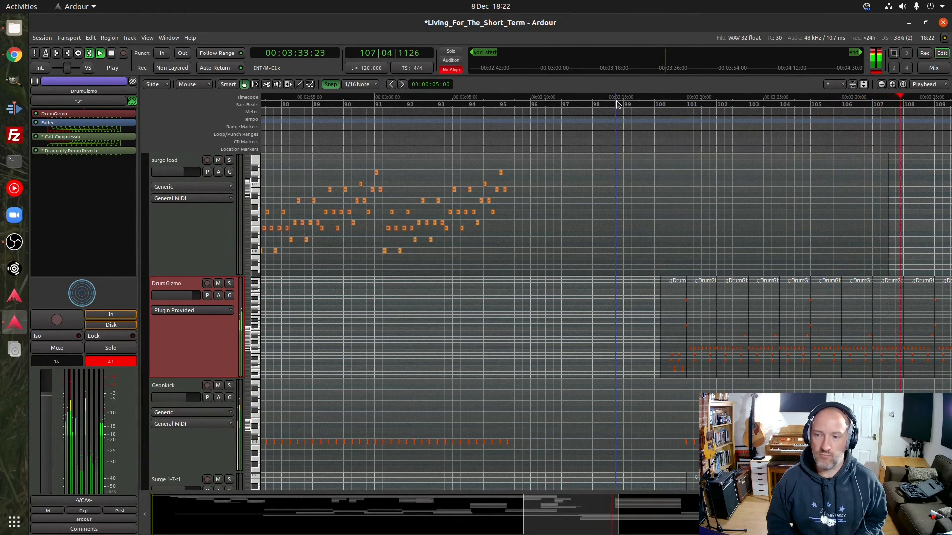
# Finish listening to the full mix after bar 100, and audition the section before it from bar 92, beat 3
pyautogui.press('space')
pyautogui.click(616, 103)
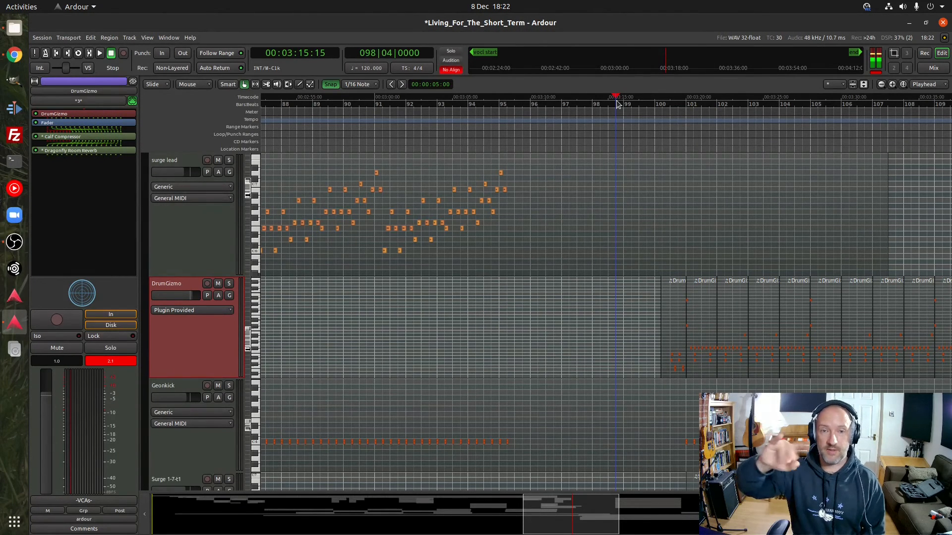
pyautogui.click(421, 103)
pyautogui.press('space')
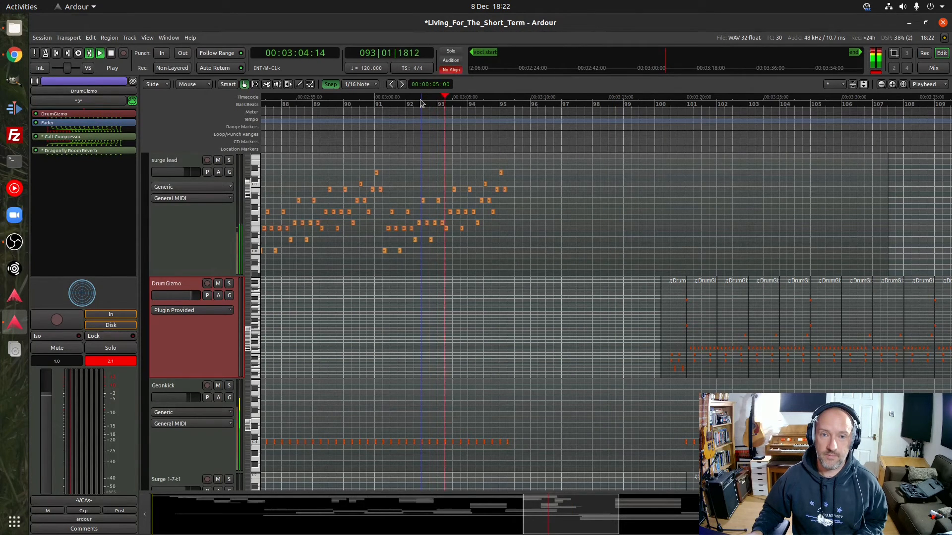
pyautogui.press('space')
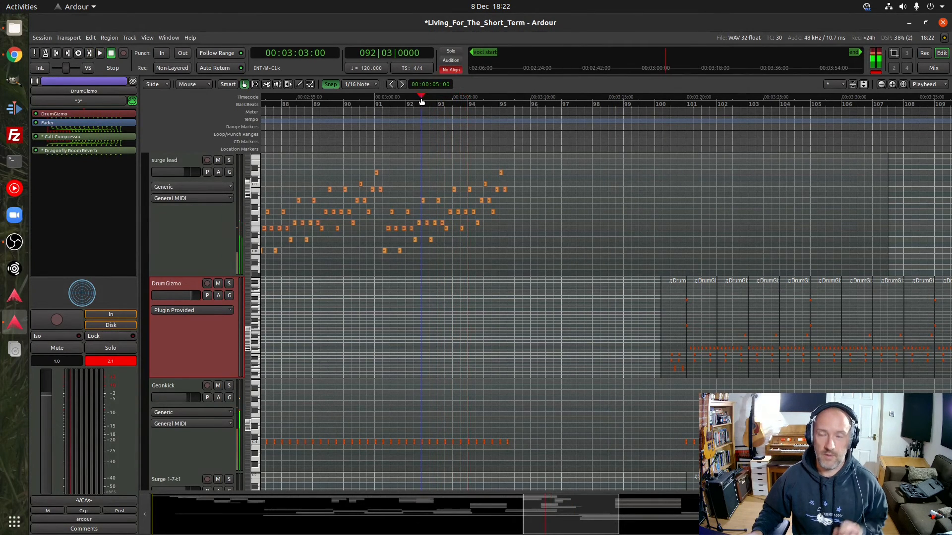
# Solo the dist guit mic and dist guit di tracks and audition them from bar 99, beat 3
pyautogui.click(643, 103)
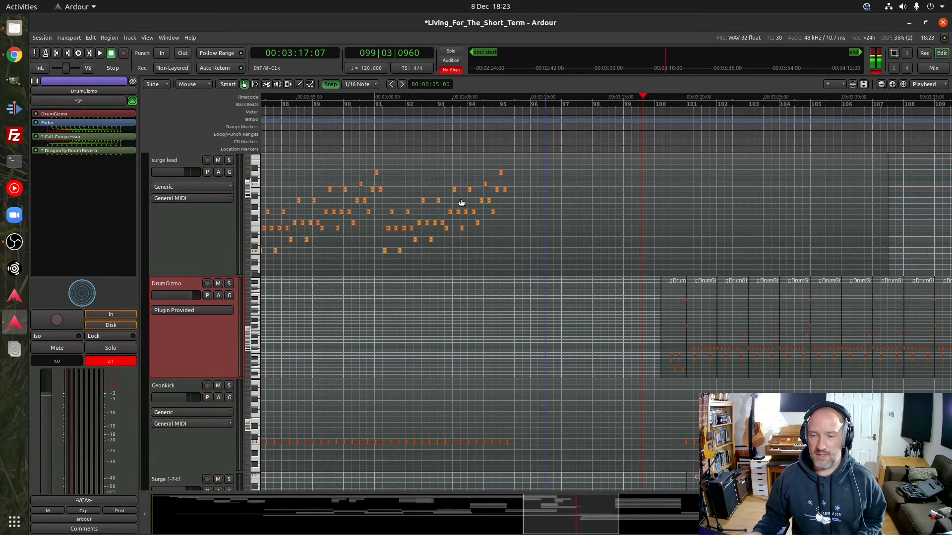
pyautogui.scroll(-5, 201, 322)
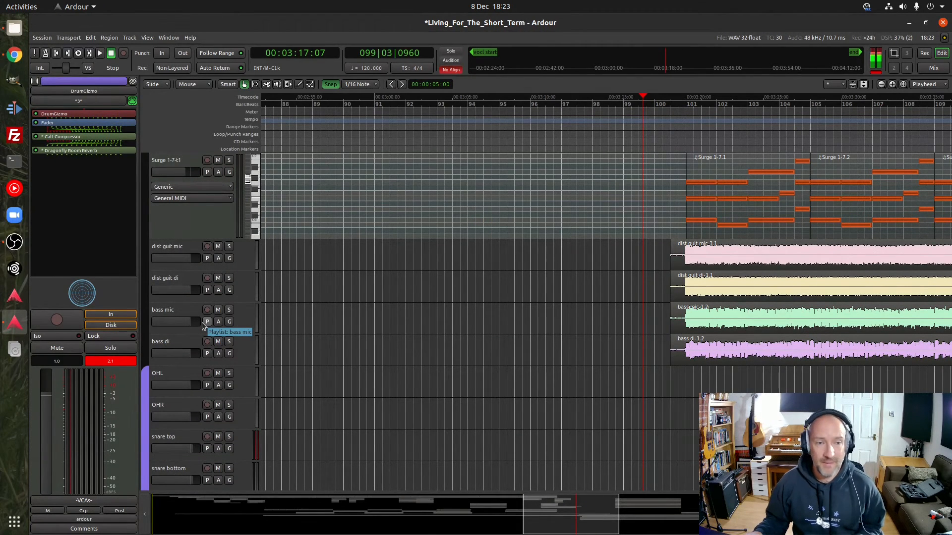
pyautogui.click(229, 247)
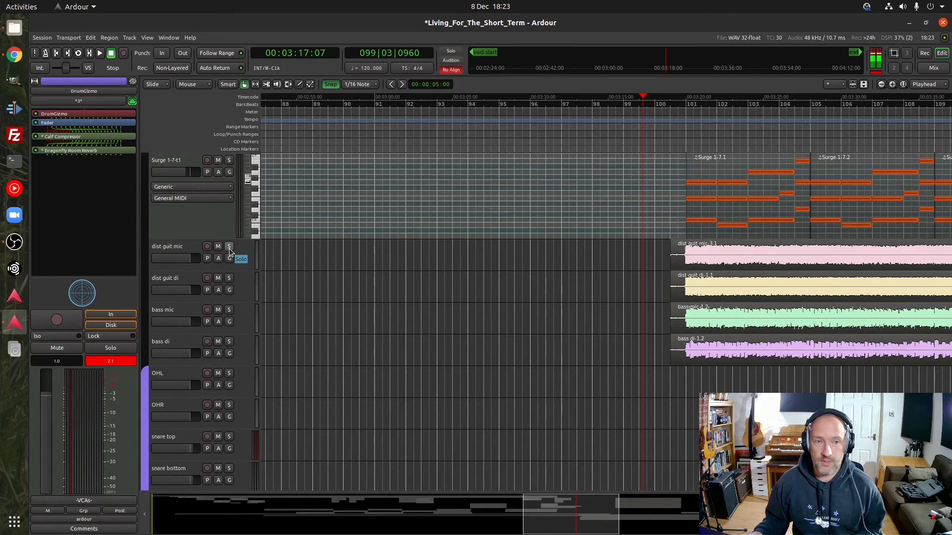
pyautogui.click(229, 248)
pyautogui.scroll(20, 229, 270)
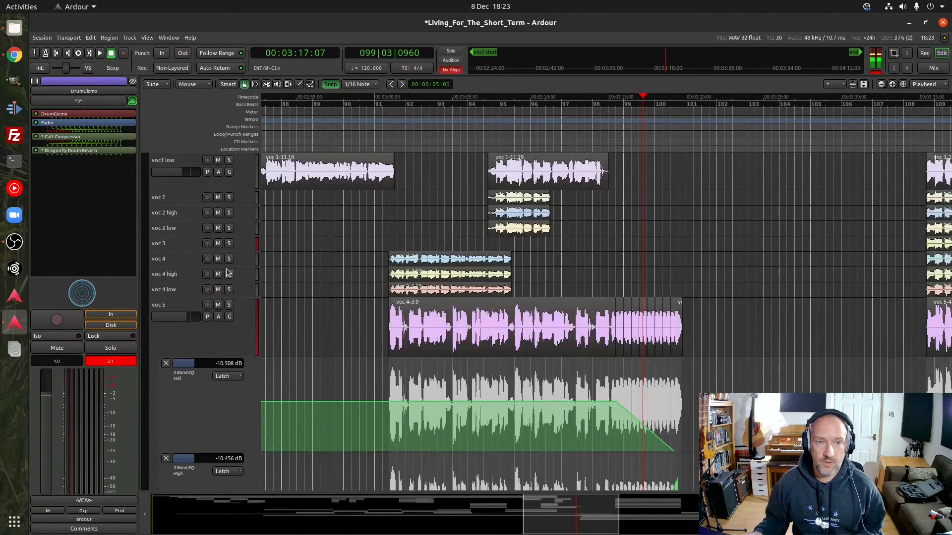
pyautogui.click(229, 192)
pyautogui.scroll(-15, 228, 346)
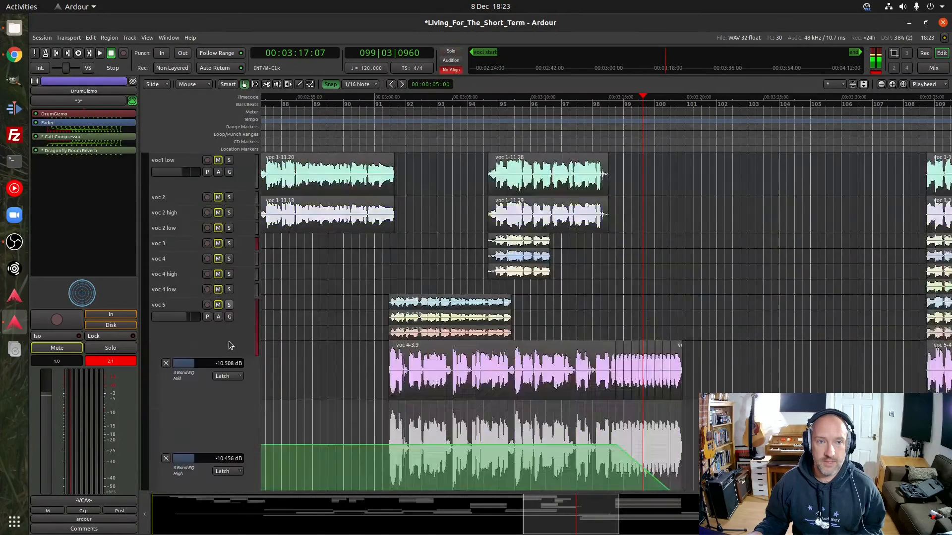
pyautogui.scroll(-5, 227, 352)
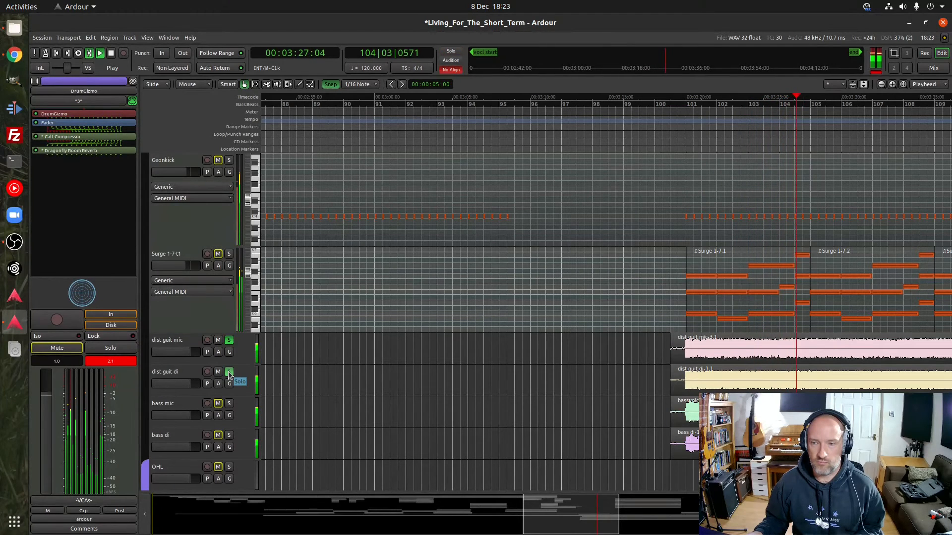
pyautogui.press('space')
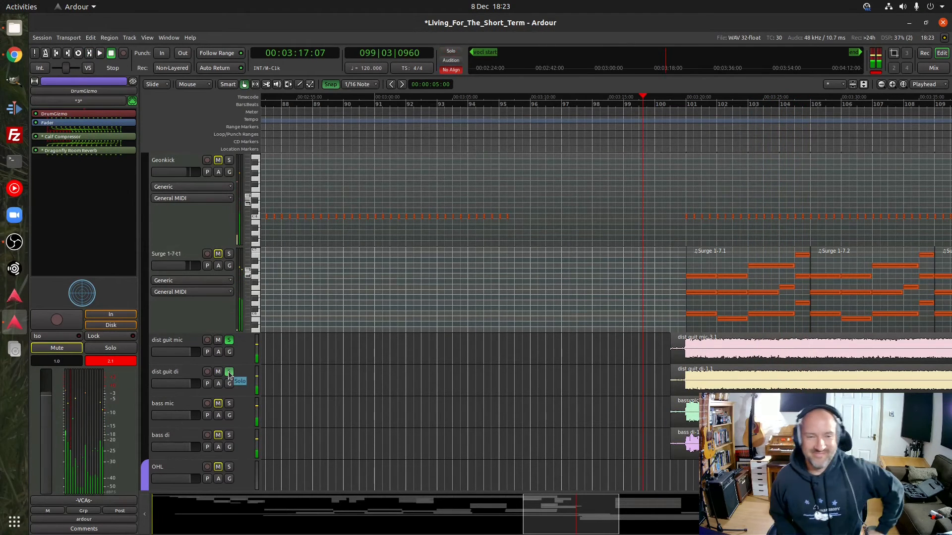
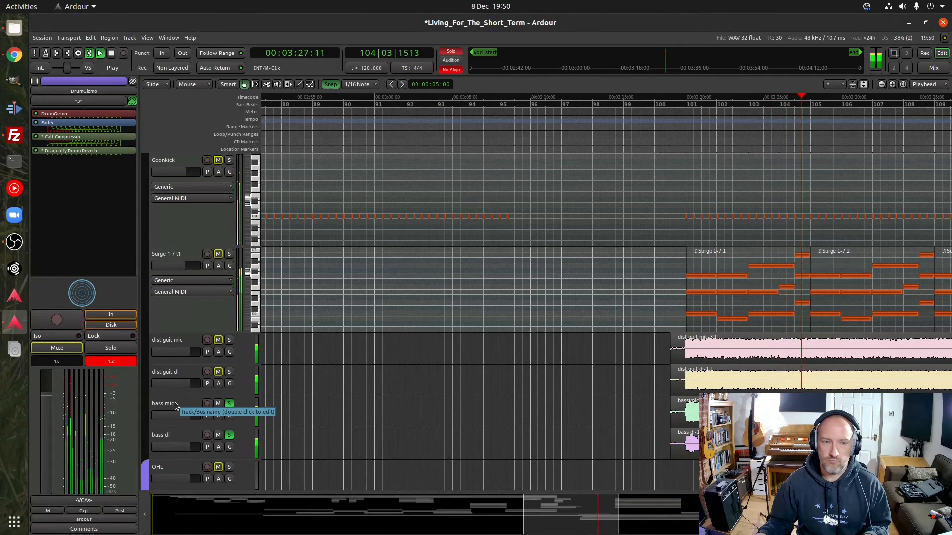
# Stop playback, return the playhead to bar 100, beat 4, and inspect the bass mic track's Calf Equalizer 12 Band settings
pyautogui.press('space')
pyautogui.click(683, 103)
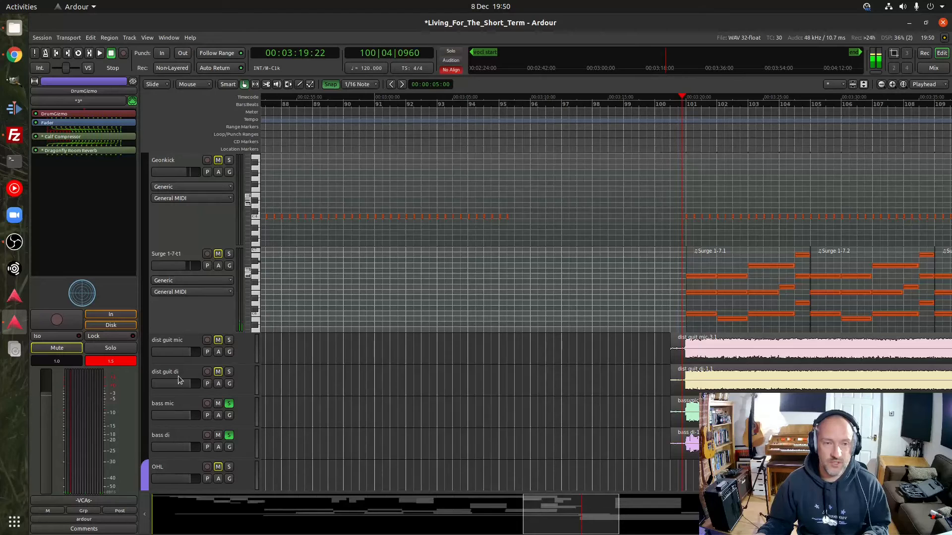
pyautogui.scroll(-3, 178, 376)
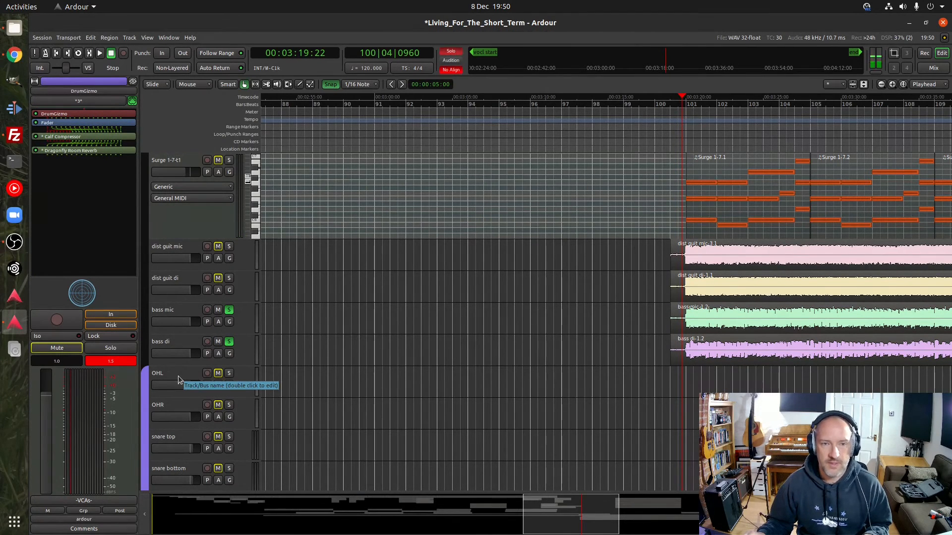
pyautogui.click(176, 311)
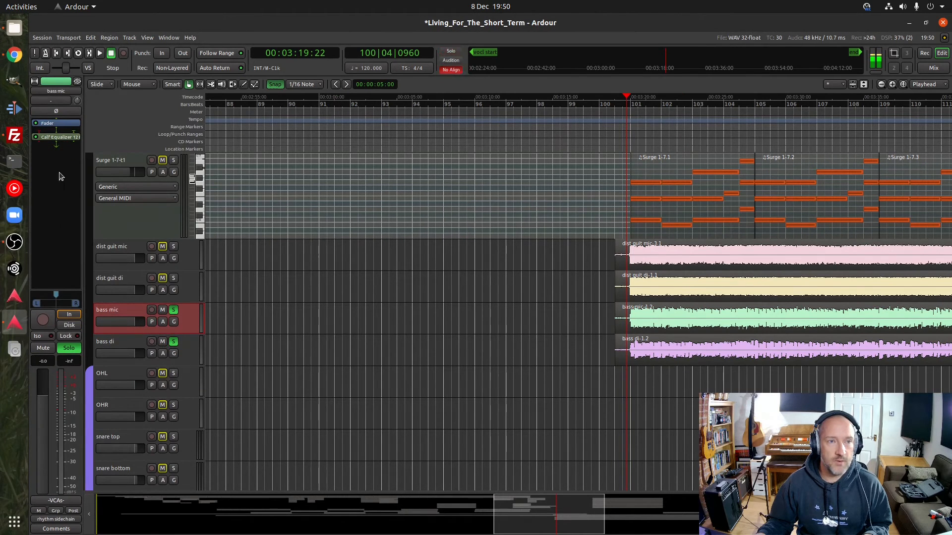
pyautogui.click(55, 138)
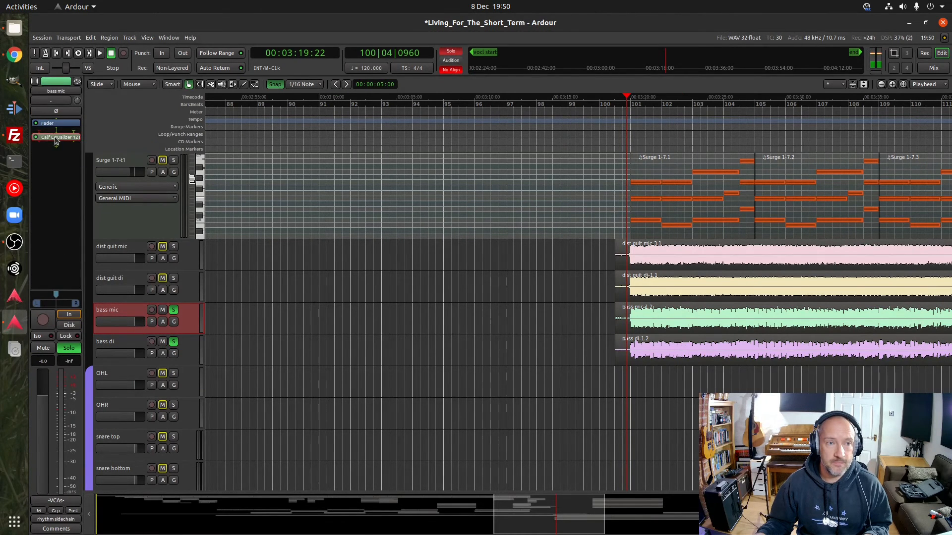
pyautogui.doubleClick(54, 137)
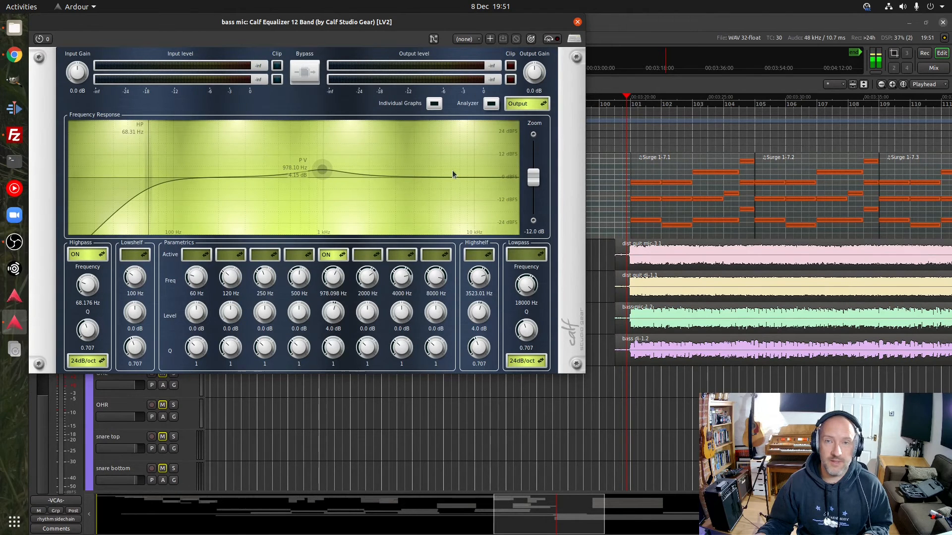
pyautogui.click(578, 22)
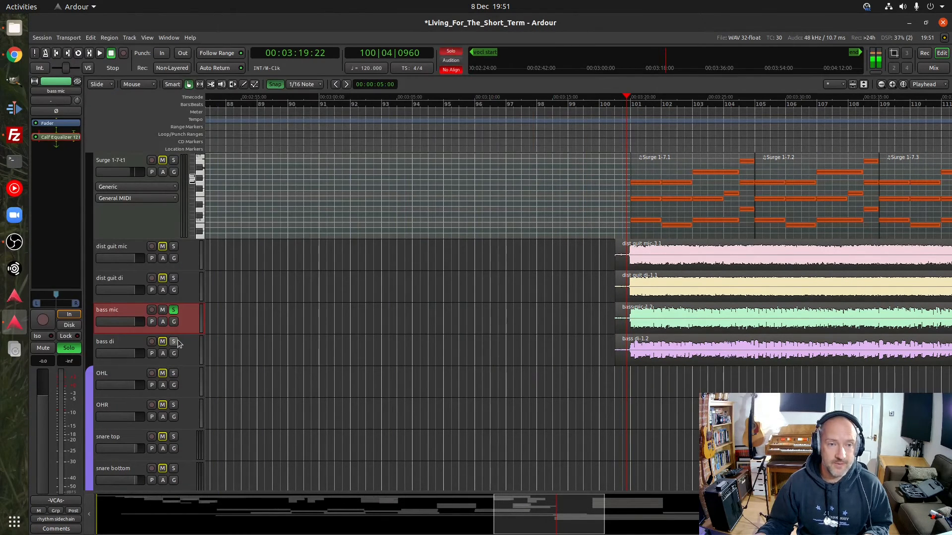
# Audition the bass mic track alone, without the bass di, from bar 100, beat 4, and clear its solo
pyautogui.press('space')
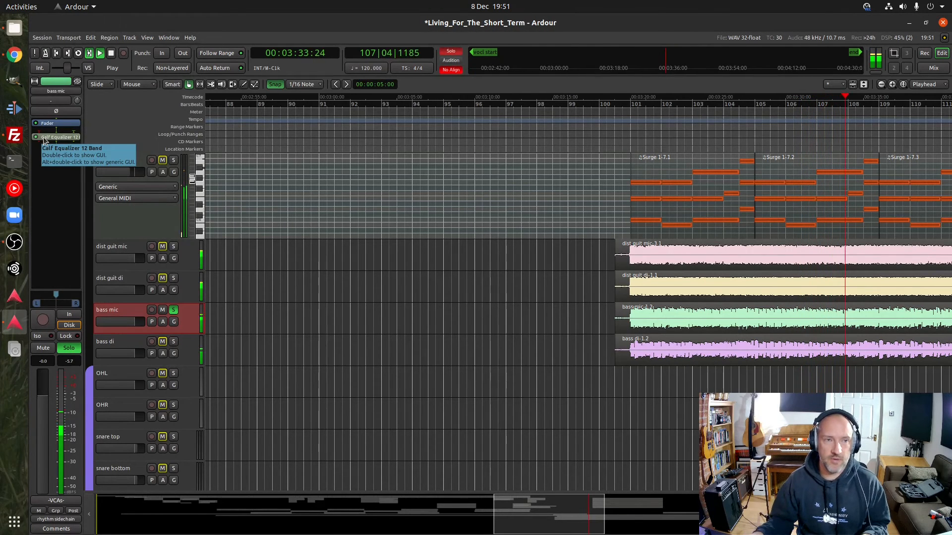
pyautogui.press('space')
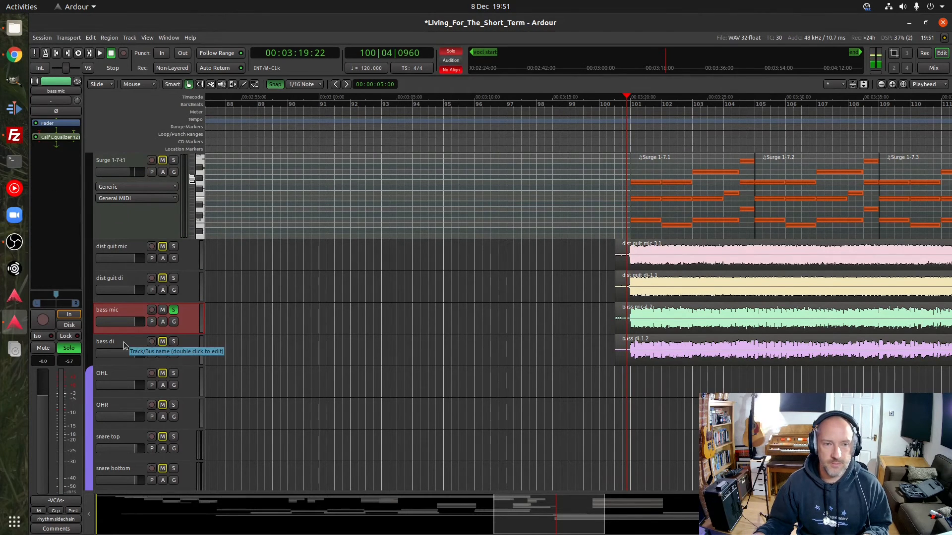
pyautogui.click(174, 311)
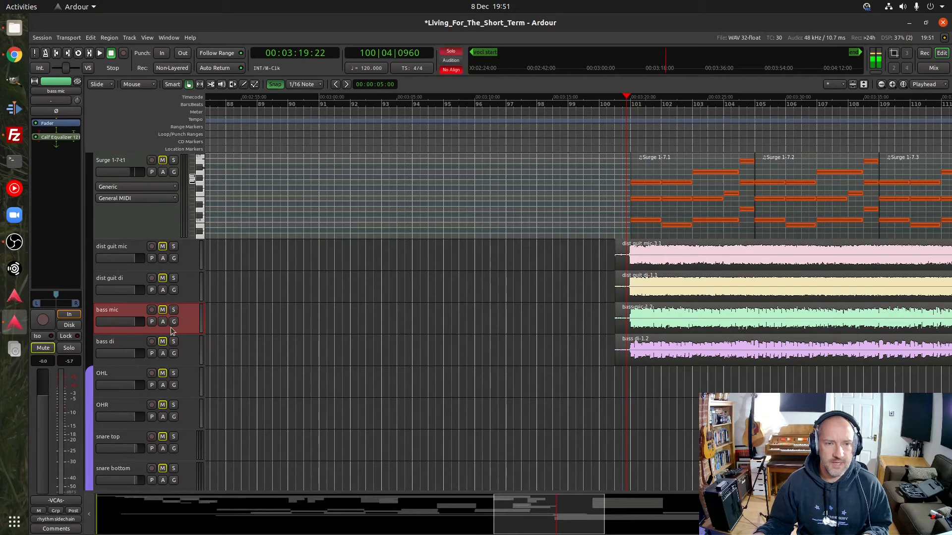
# Audition the soloed bass di track from bar 100, beat 4, and inspect its Calf Equalizer 12 Band settings during playback
pyautogui.press('space')
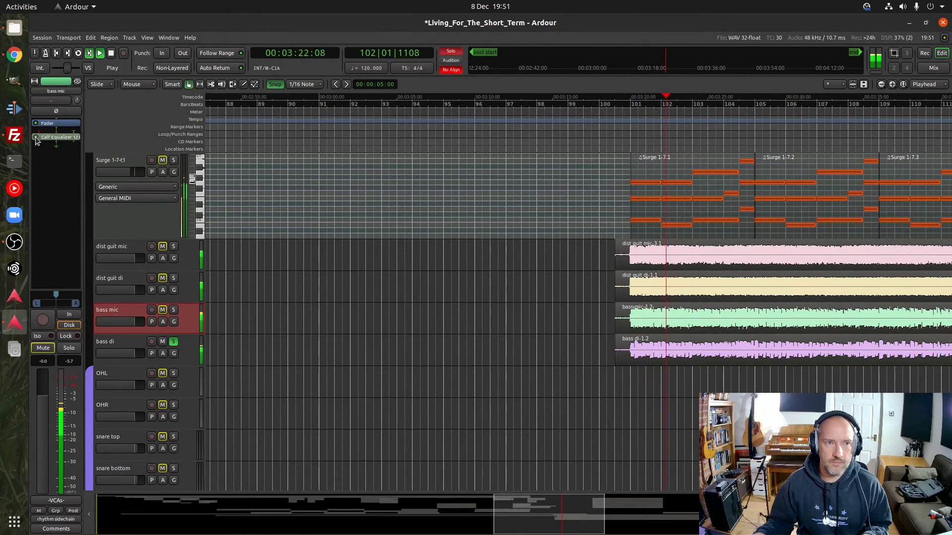
pyautogui.click(131, 337)
pyautogui.click(64, 139)
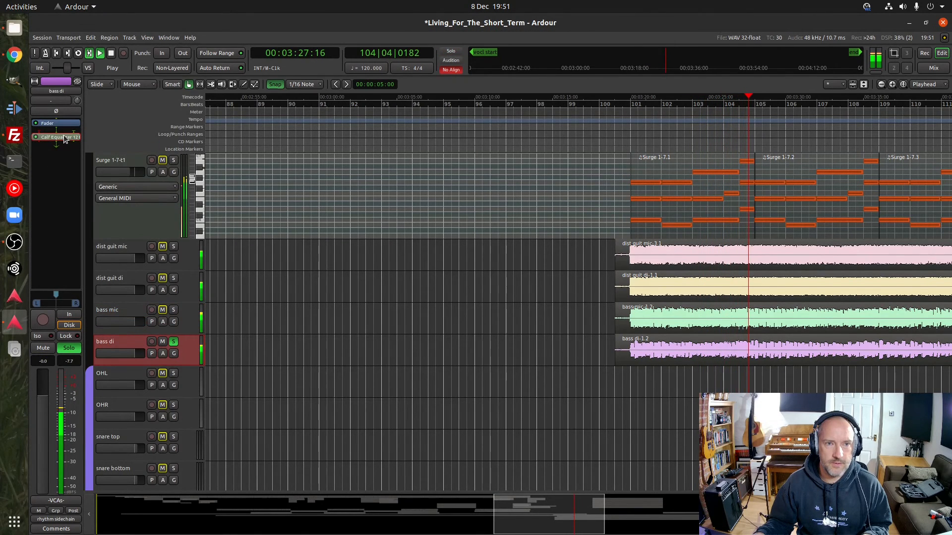
pyautogui.doubleClick(65, 139)
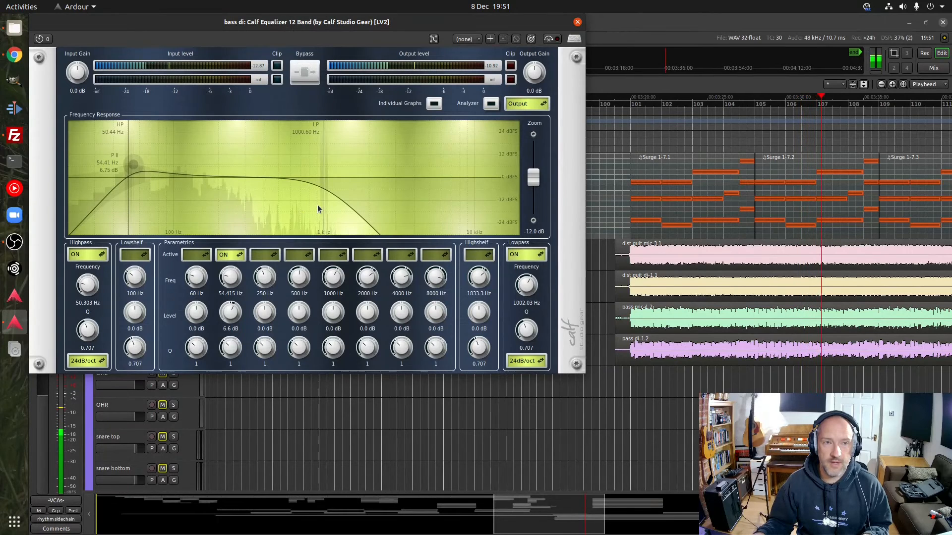
pyautogui.click(577, 23)
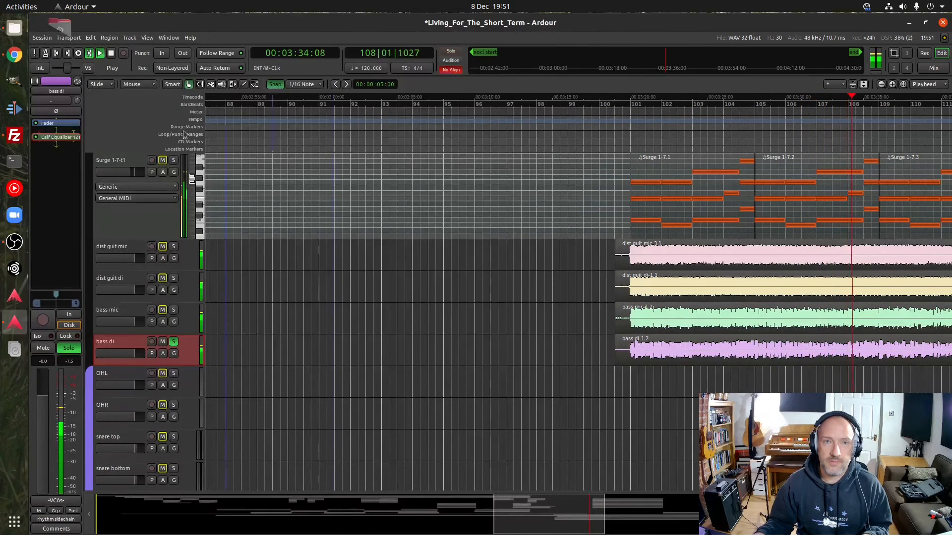
# Replay the soloed bass di from bar 100, adding the bass mic, dist guit di and dist guit mic tracks to the solo one by one
pyautogui.click(624, 102)
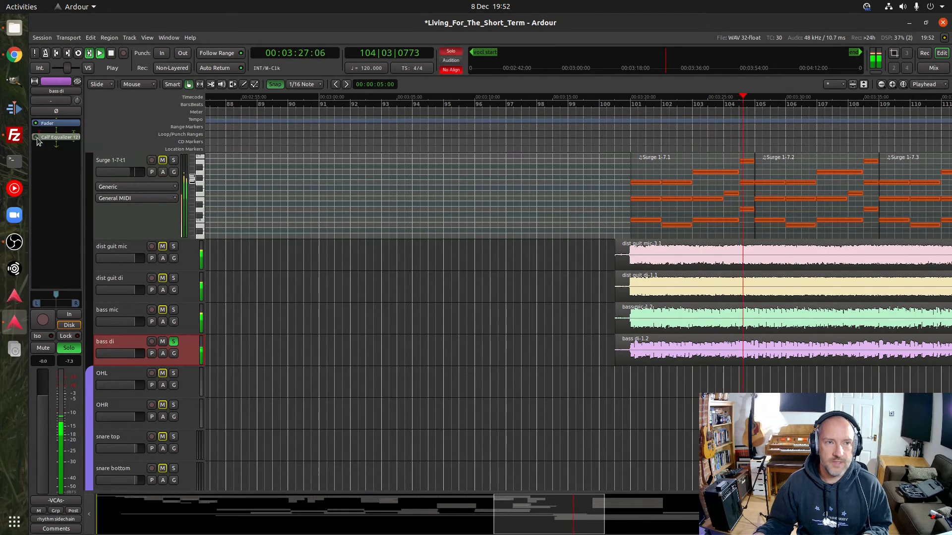
pyautogui.click(174, 311)
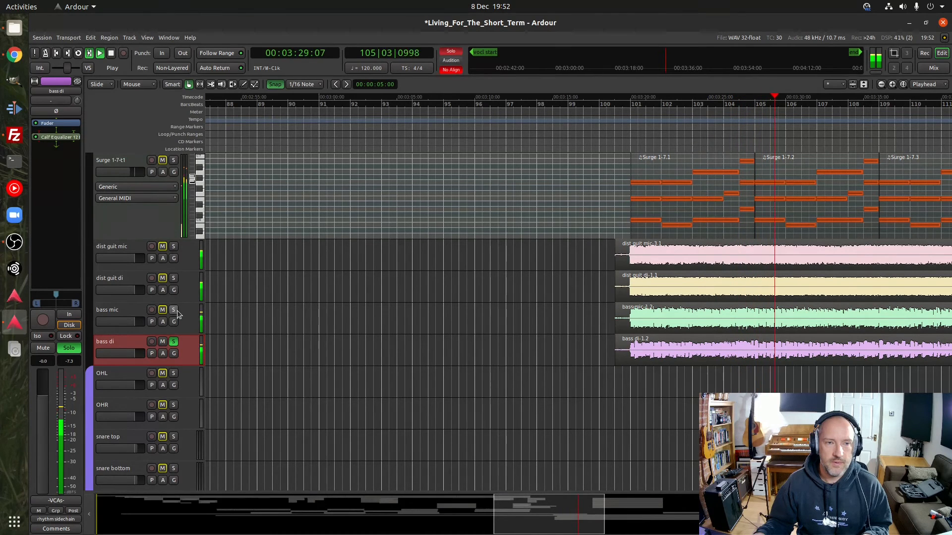
pyautogui.click(174, 279)
pyautogui.click(173, 248)
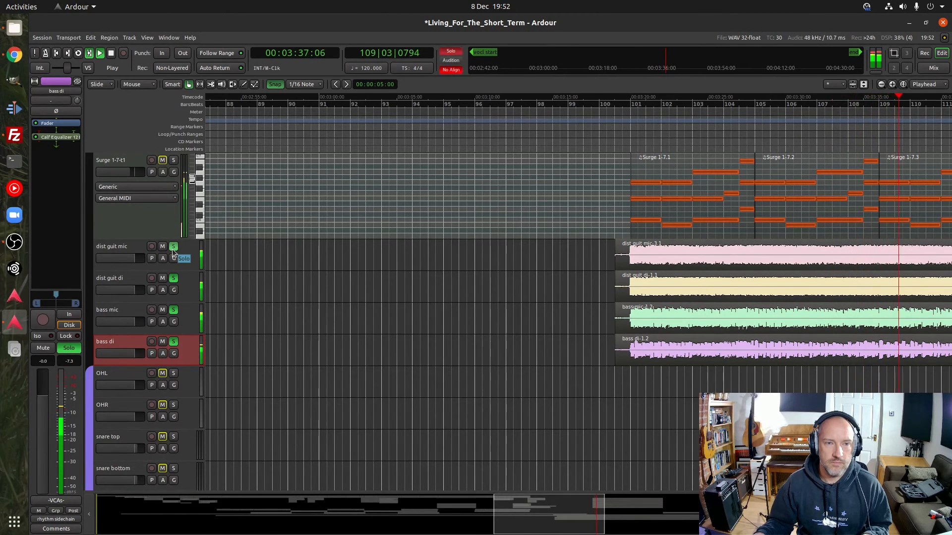
pyautogui.press('space')
# Clear the solos on the distorted guitar and bass tracks, along with the one remaining among the tracks above
pyautogui.click(174, 248)
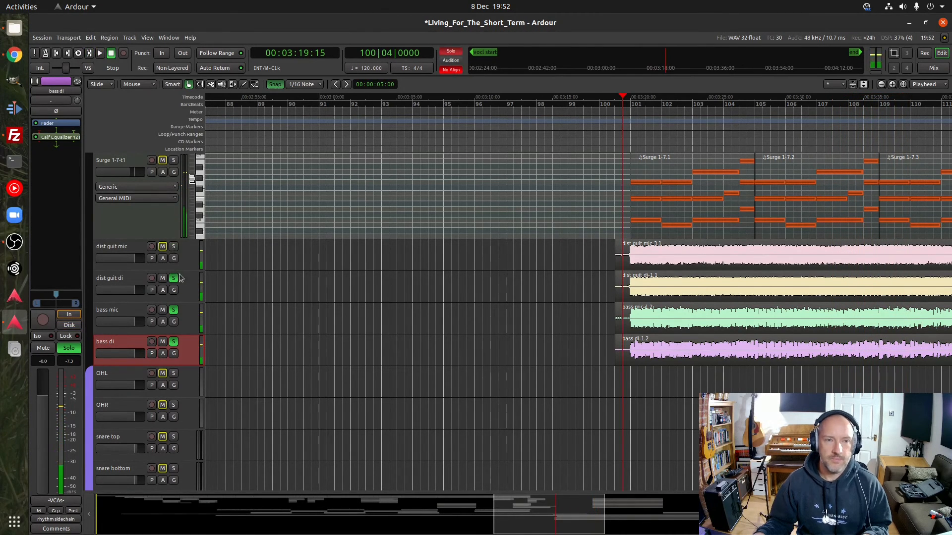
pyautogui.click(174, 311)
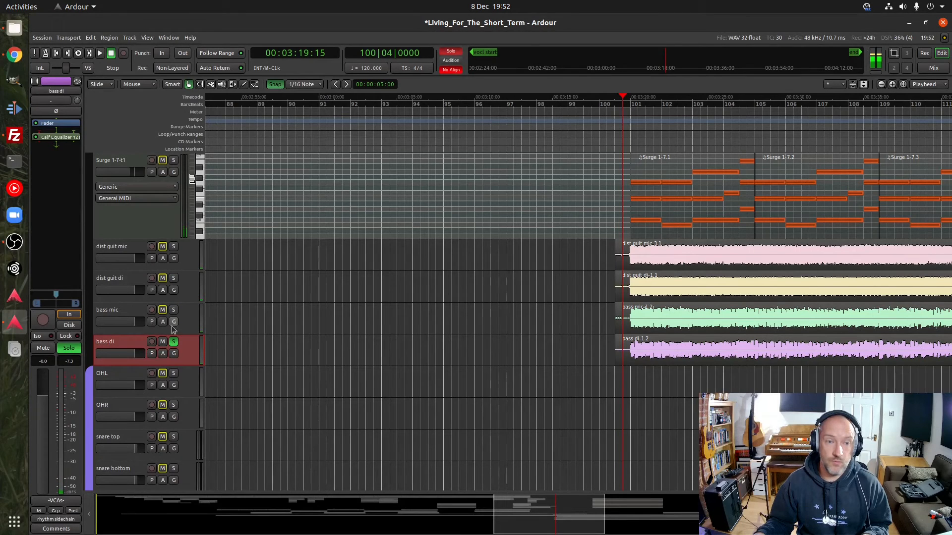
pyautogui.click(174, 342)
pyautogui.scroll(15, 181, 312)
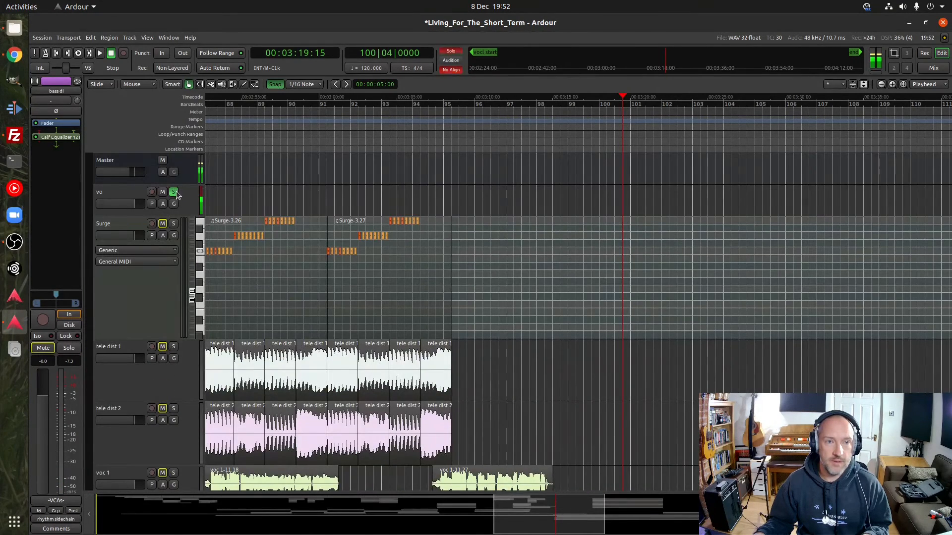
pyautogui.click(174, 193)
# Audition the full mix from bar 99, beat 4, with the surge lead and DrumGizmo tracks in view
pyautogui.scroll(-10, 158, 350)
pyautogui.scroll(-1, 158, 350)
pyautogui.click(596, 104)
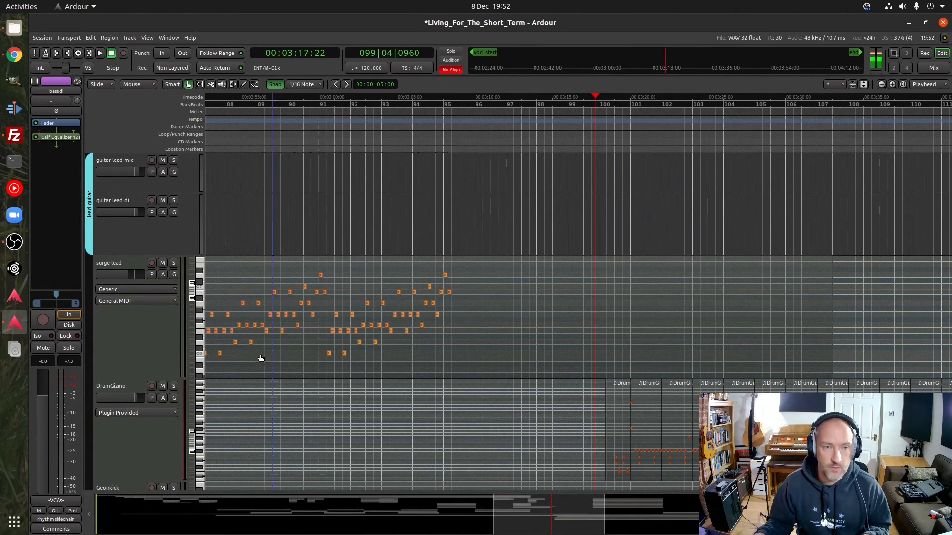
pyautogui.scroll(-3, 131, 341)
pyautogui.press('space')
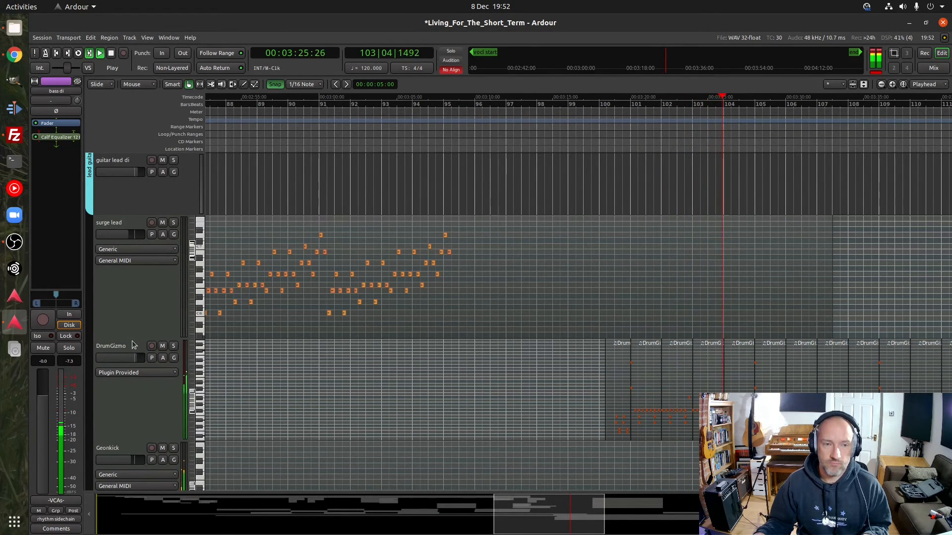
pyautogui.press('space')
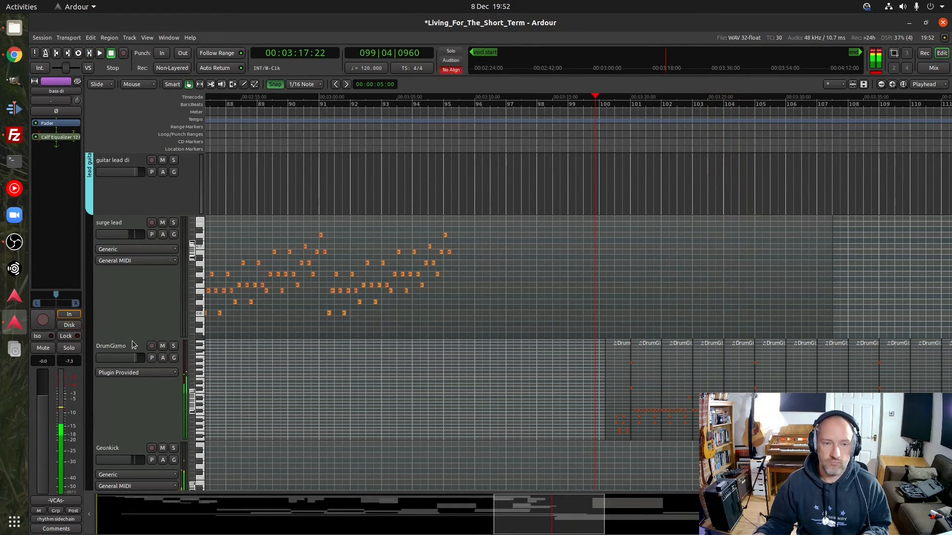
# Open the Surge synth on the Surge 1-7-t1 track and examine where its Spaceship patch sits among the third-party pad presets
pyautogui.scroll(-1, 132, 341)
pyautogui.scroll(-1, 132, 340)
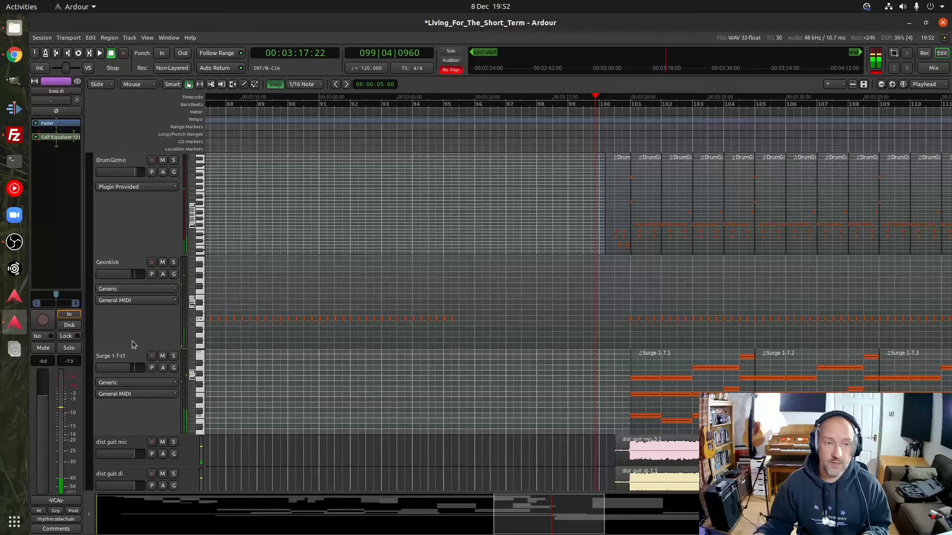
pyautogui.scroll(-1, 138, 331)
pyautogui.click(144, 318)
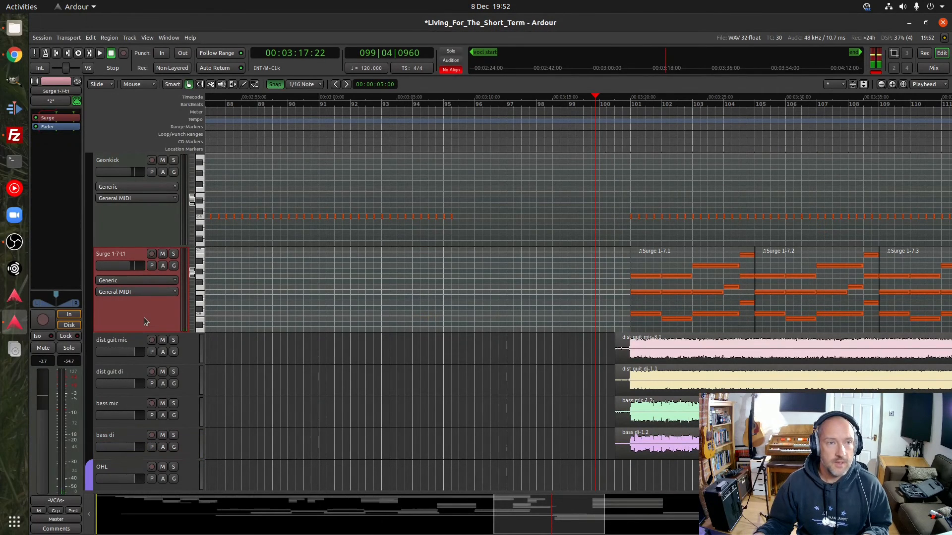
pyautogui.doubleClick(50, 118)
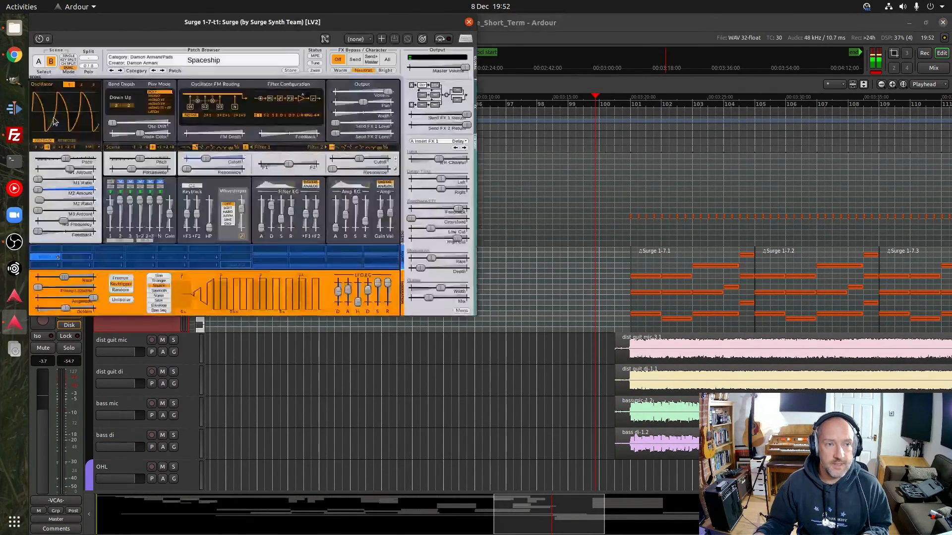
pyautogui.click(203, 61)
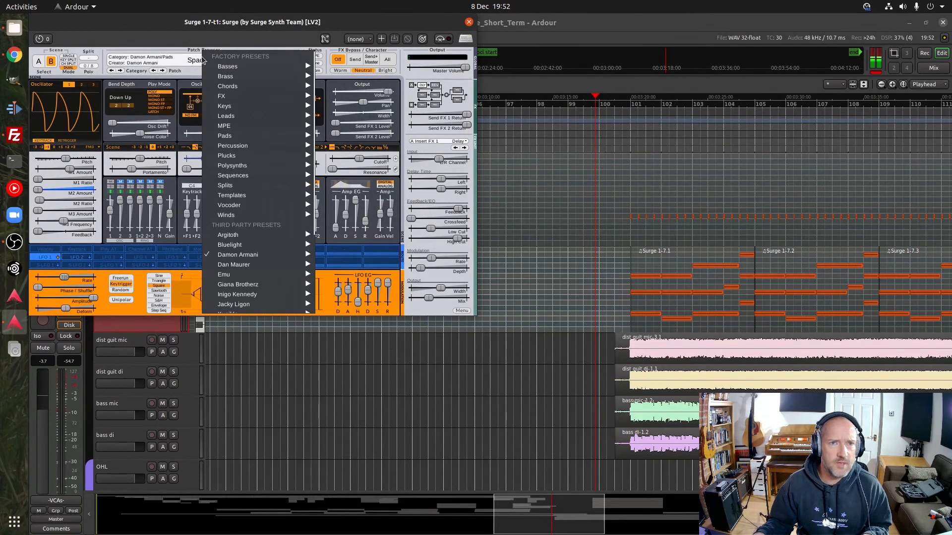
pyautogui.moveTo(251, 259)
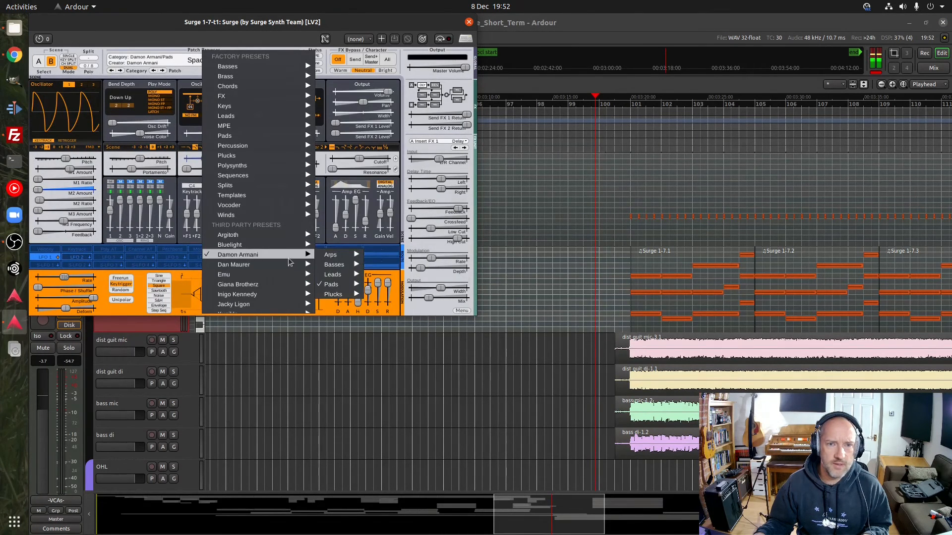
pyautogui.moveTo(336, 292)
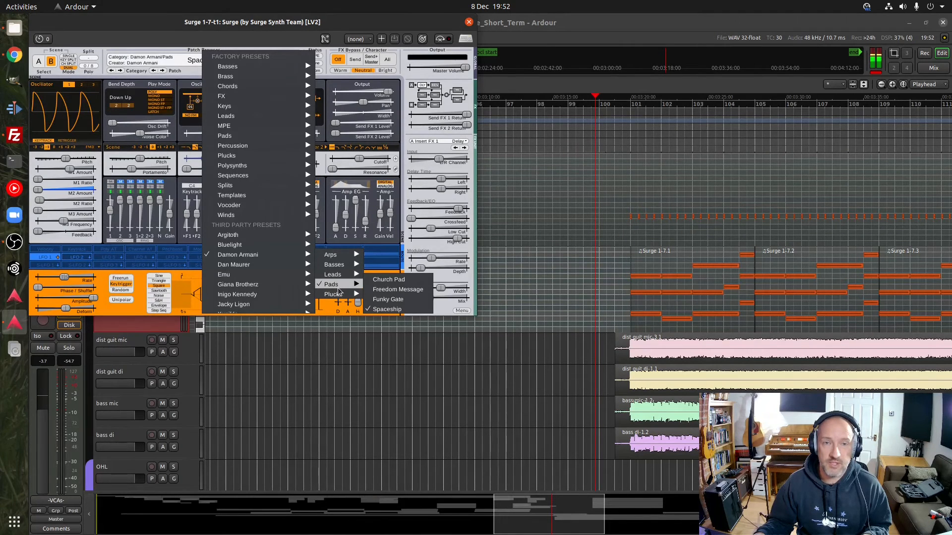
pyautogui.click(252, 24)
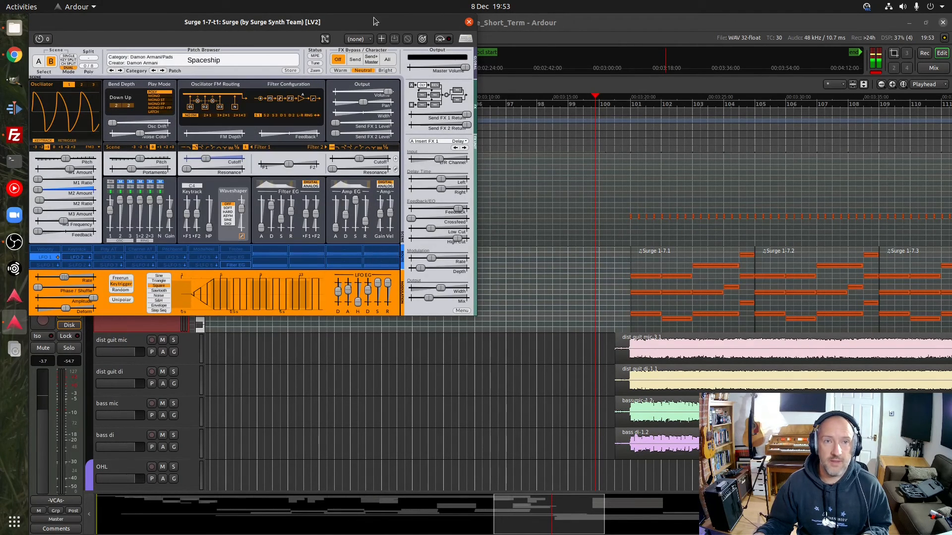
pyautogui.click(468, 23)
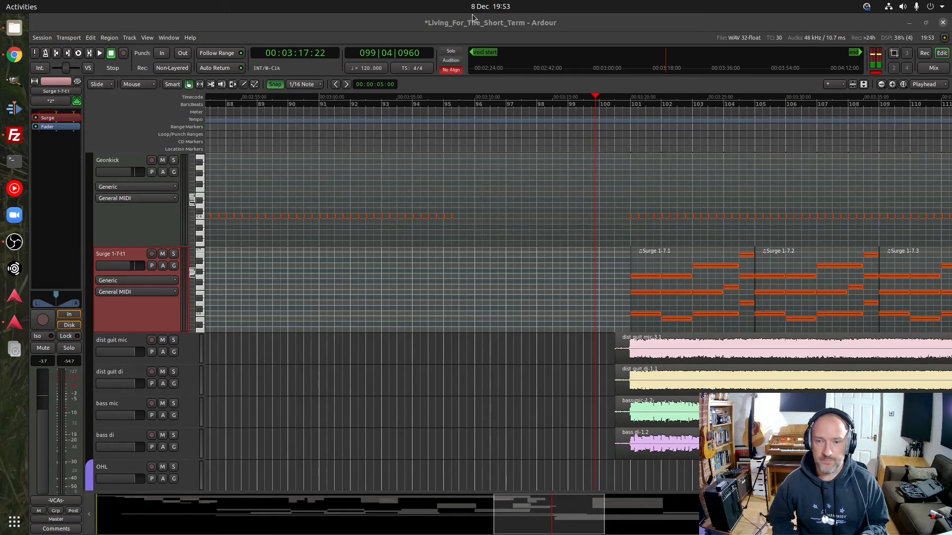
# Audition the full mix again from bar 99, beat 4, following the bass, guitar and vocal tracks through to about bar 116
pyautogui.click(566, 88)
pyautogui.press('space')
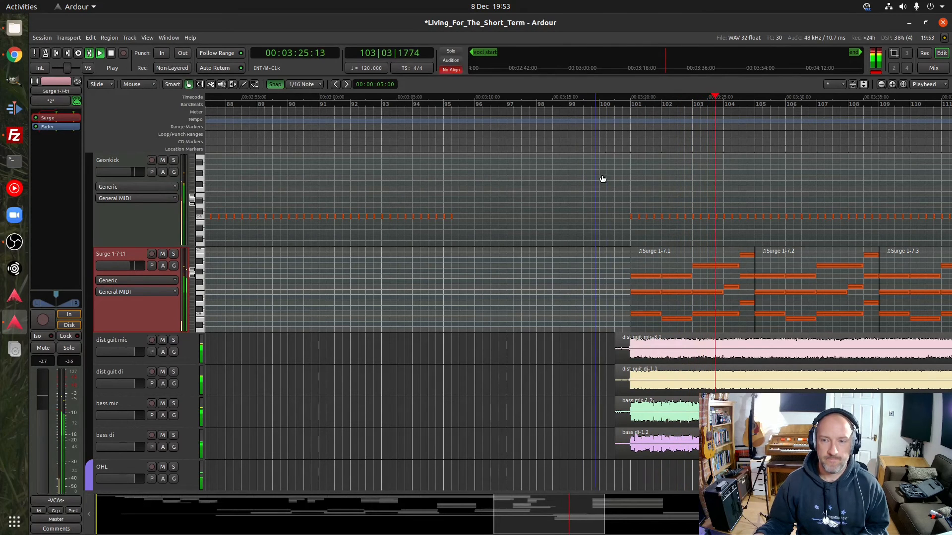
pyautogui.moveTo(531, 518); pyautogui.dragTo(564, 523)
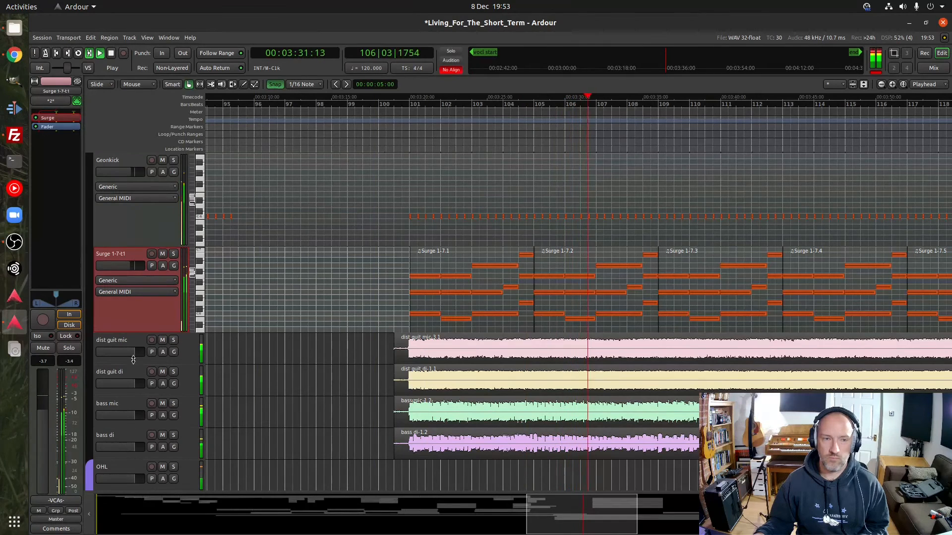
pyautogui.scroll(-10, 133, 363)
pyautogui.scroll(8, 133, 363)
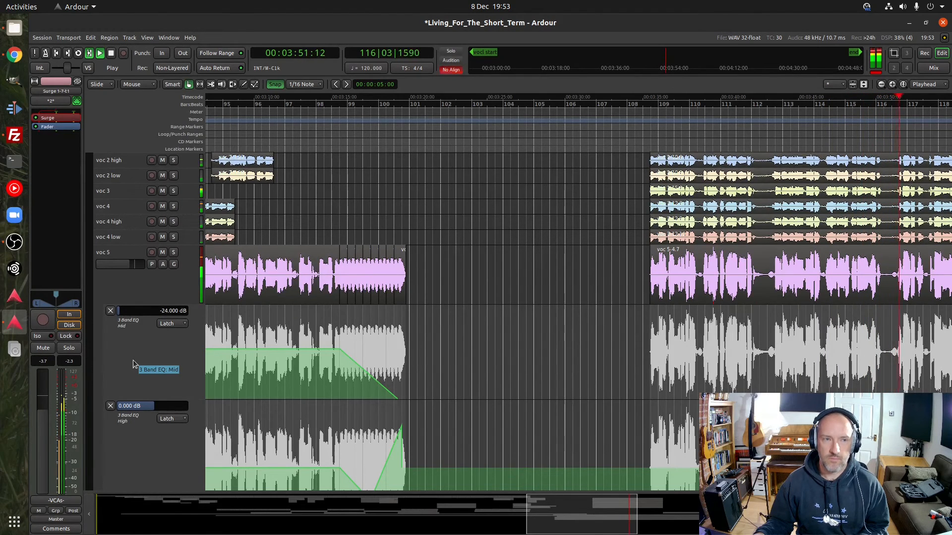
pyautogui.press('space')
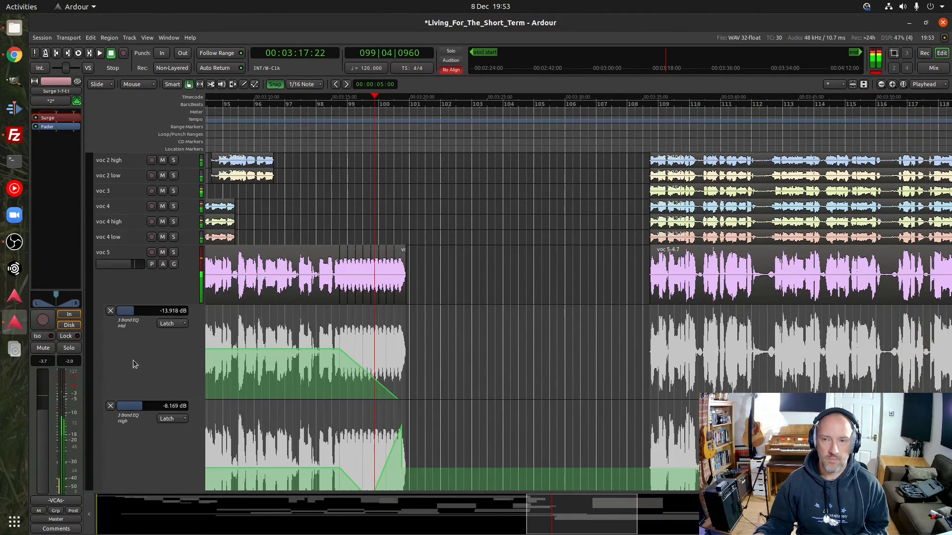
# Audition the full mix from bar 122, beat 4, bringing the guitar lead mic and di tracks into view during playback
pyautogui.moveTo(565, 519); pyautogui.dragTo(629, 532)
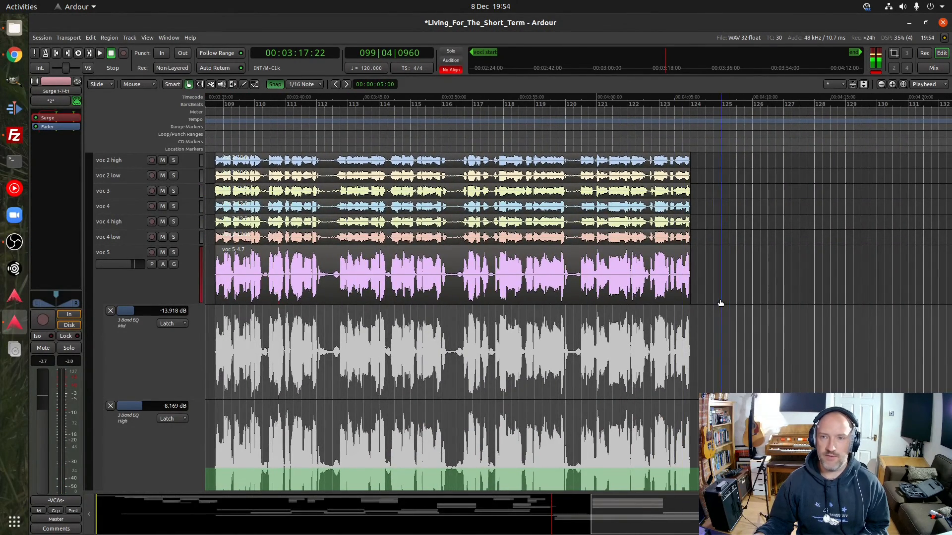
pyautogui.click(667, 104)
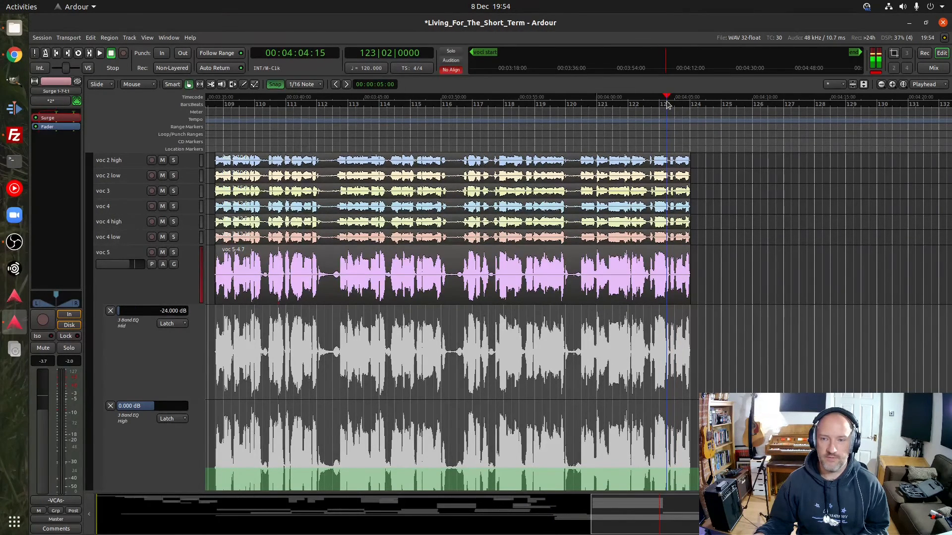
pyautogui.click(652, 105)
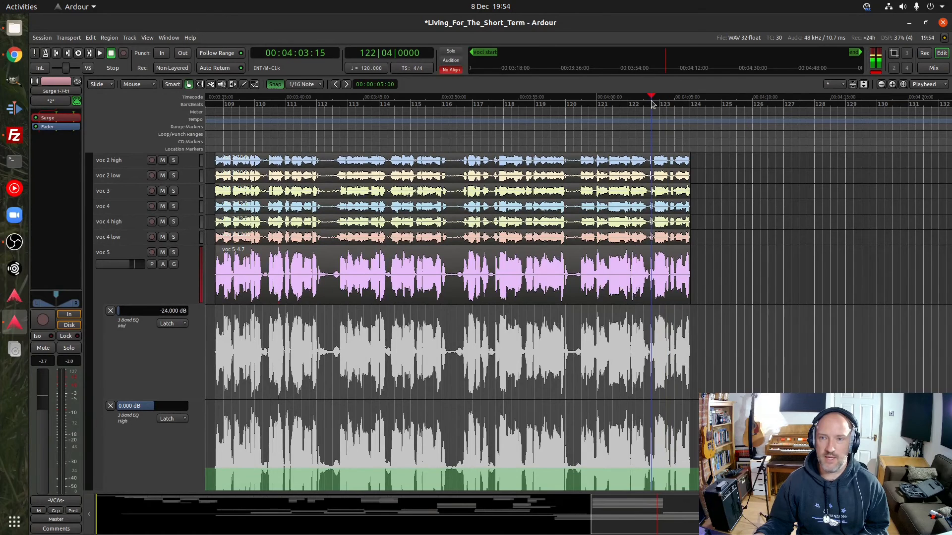
pyautogui.press('space')
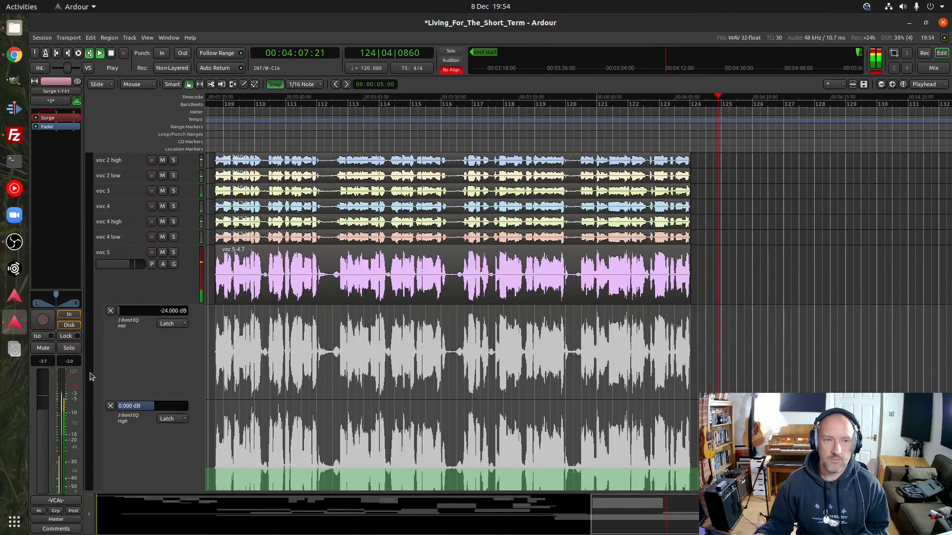
pyautogui.scroll(-10, 156, 347)
pyautogui.scroll(-4, 155, 346)
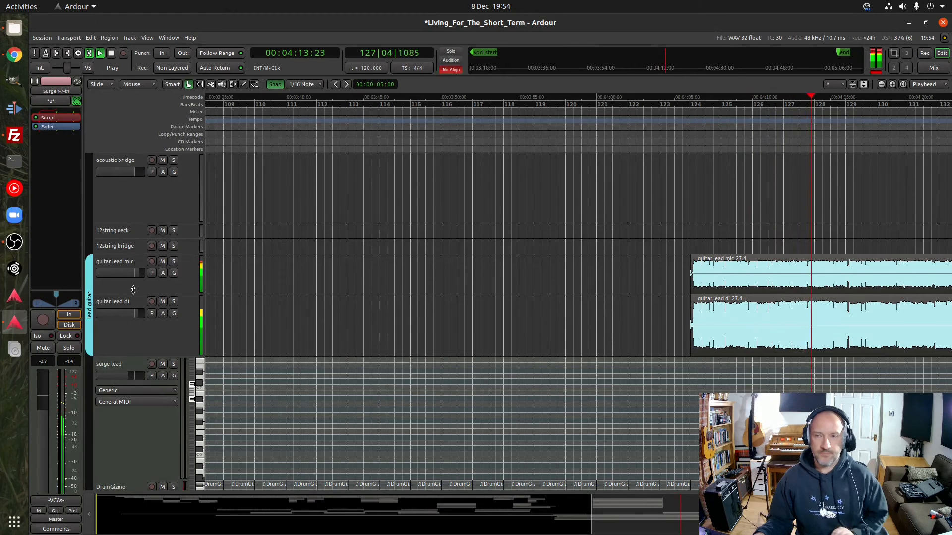
pyautogui.press('space')
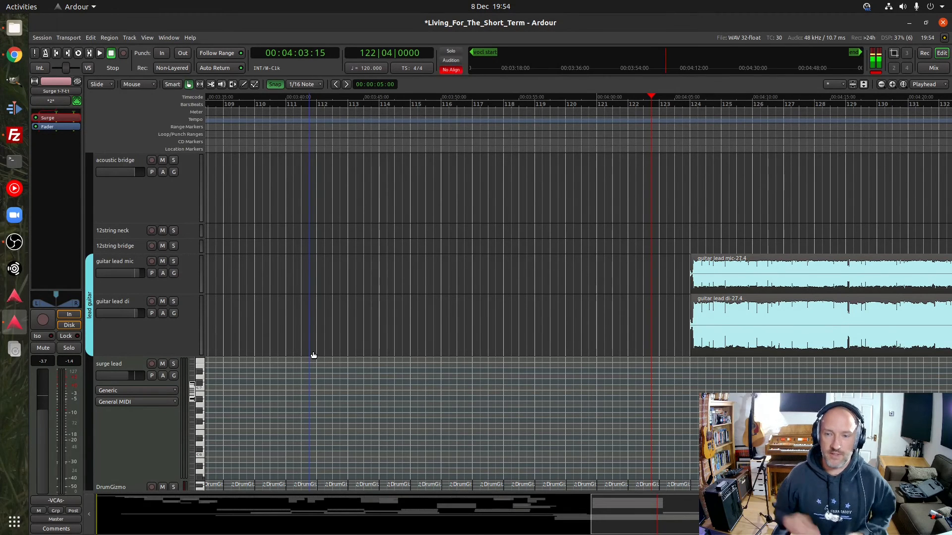
# Audition the lead guitar section from bar 123, beat 4, following its regions through to about bar 150
pyautogui.click(686, 107)
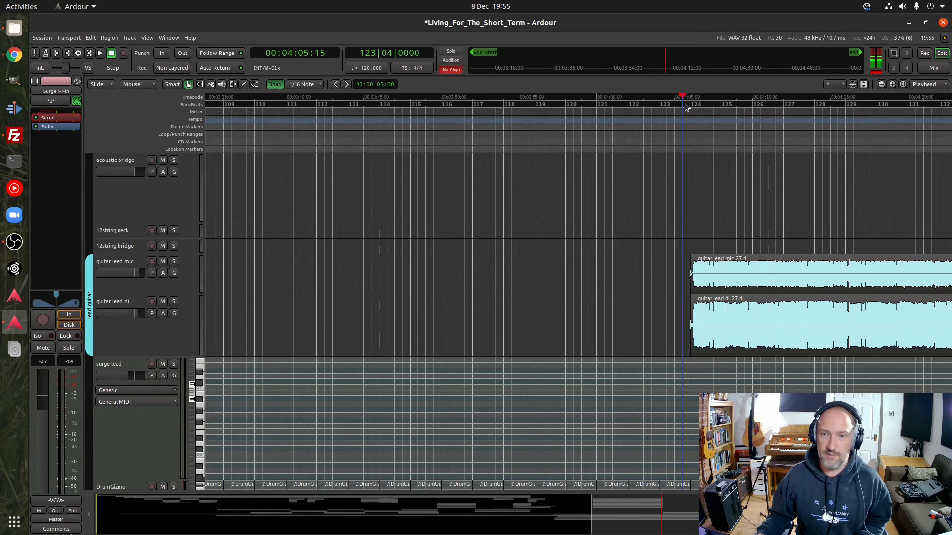
pyautogui.press('space')
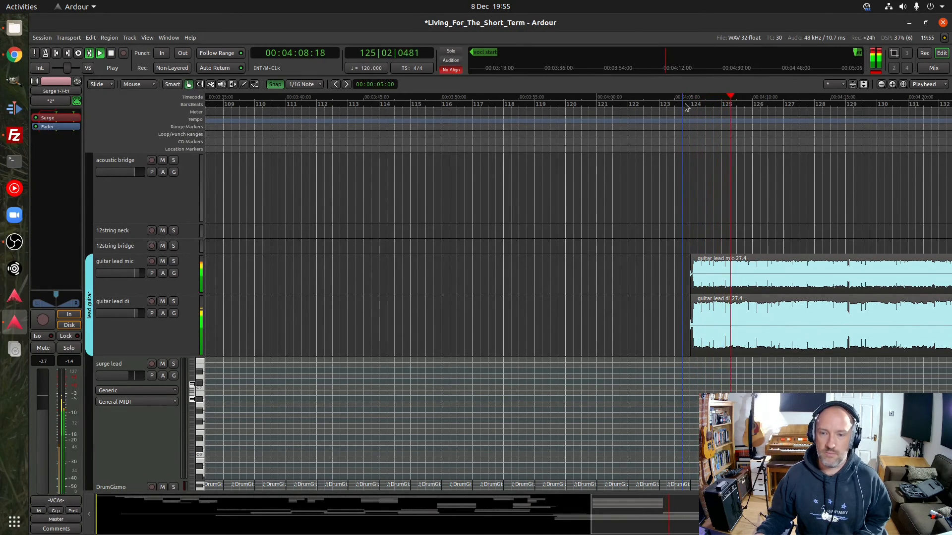
pyautogui.moveTo(633, 523); pyautogui.dragTo(690, 520)
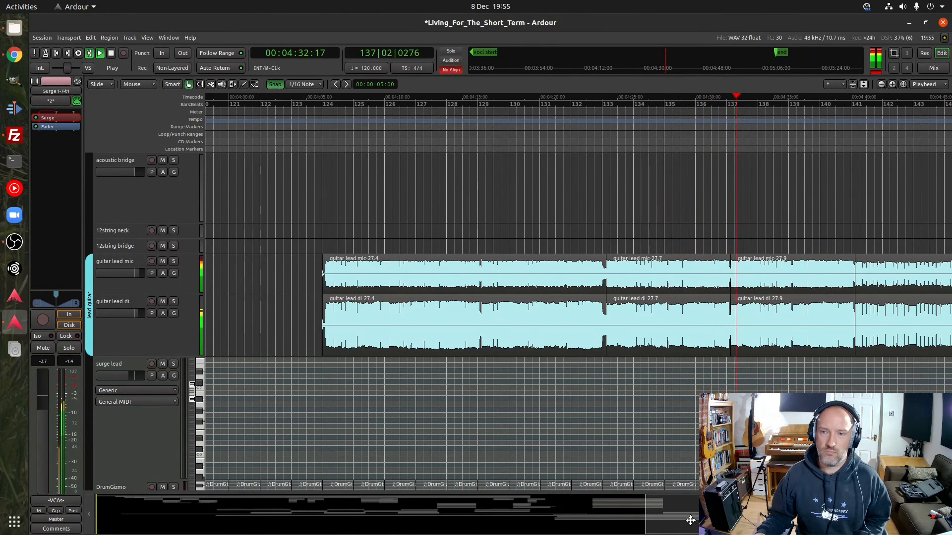
pyautogui.moveTo(687, 520); pyautogui.dragTo(715, 519)
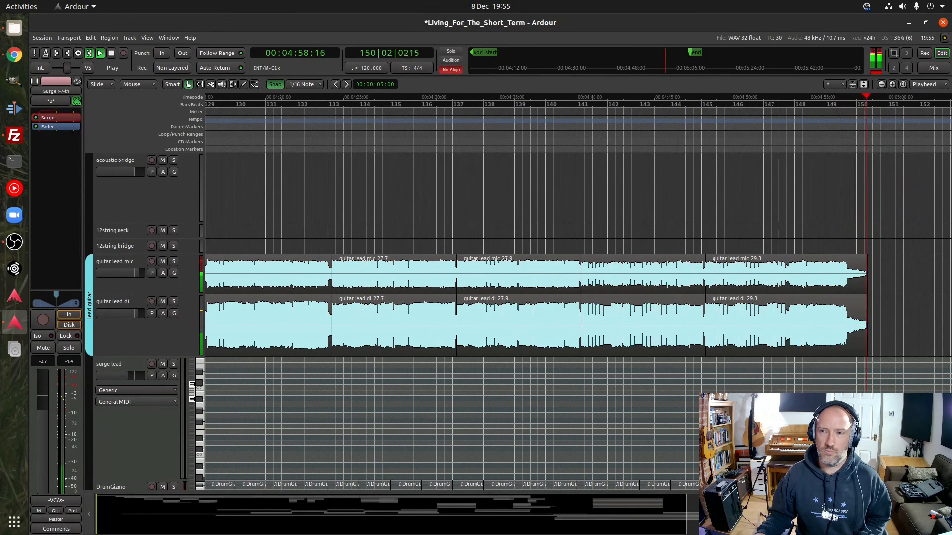
# Find the VCA 1 : vocals strip at the end of the track list and select it
pyautogui.scroll(-5, 119, 414)
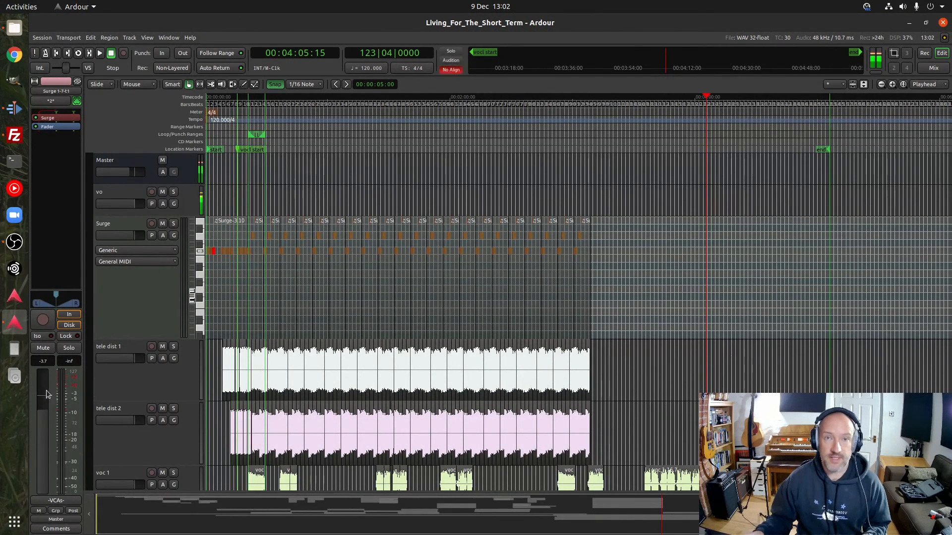
pyautogui.scroll(-10, 138, 311)
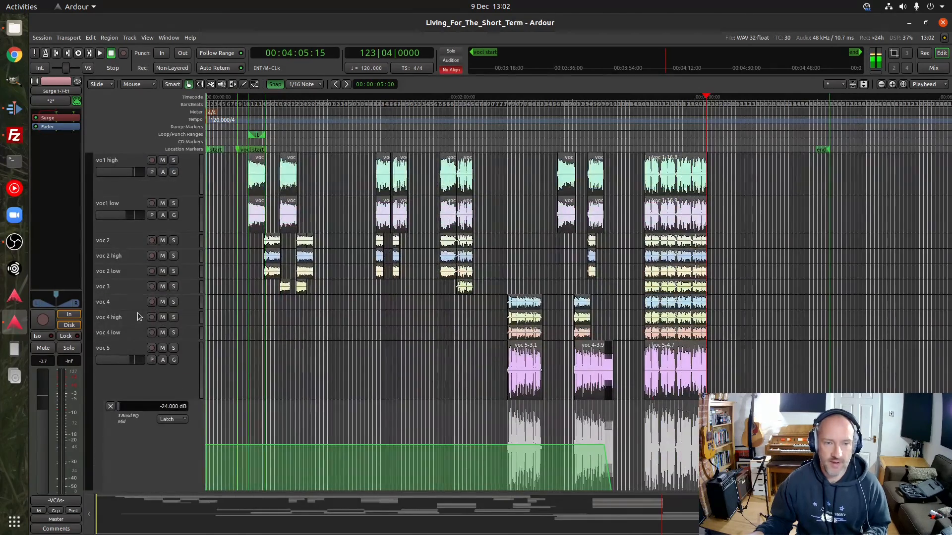
pyautogui.scroll(-15, 139, 316)
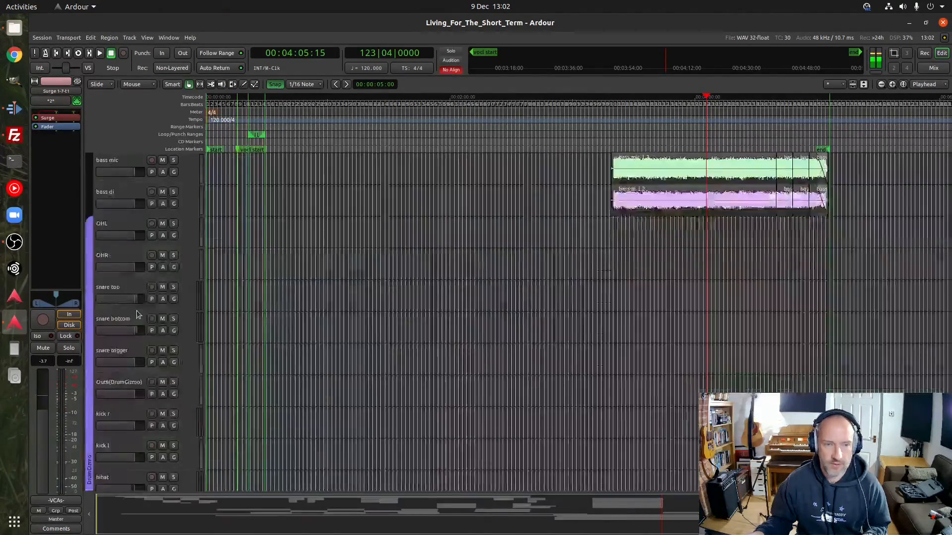
pyautogui.scroll(-15, 138, 315)
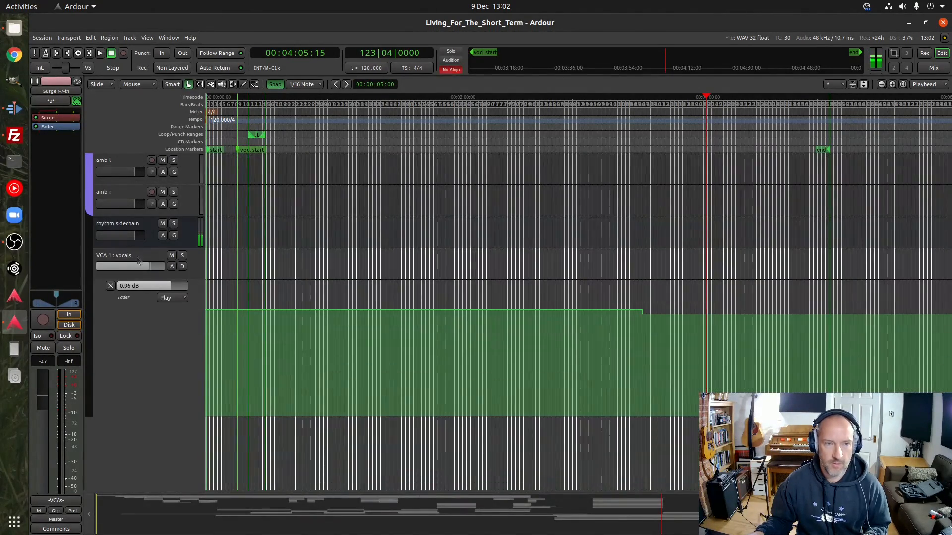
pyautogui.click(130, 258)
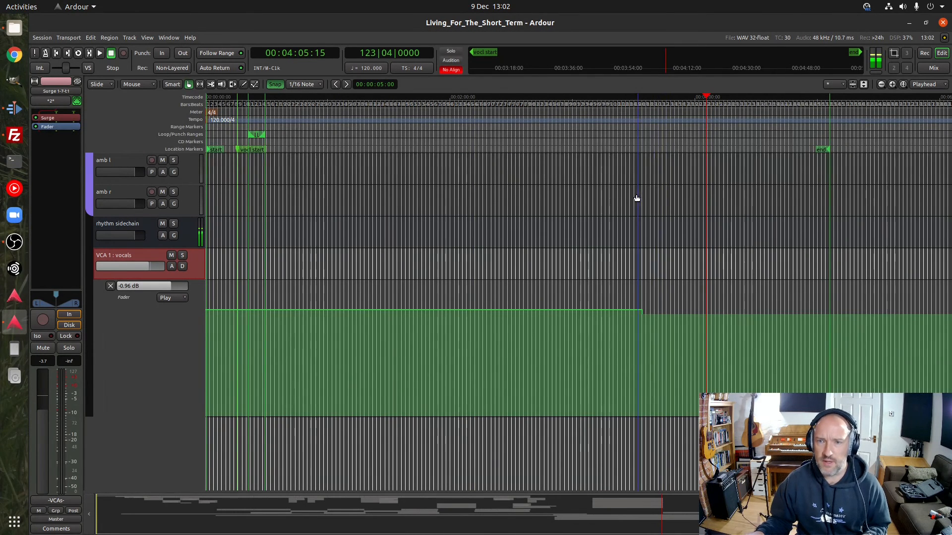
# Examine the step in the vocals VCA's fader automation at bar 108 up close, with the playhead just before it
pyautogui.click(636, 104)
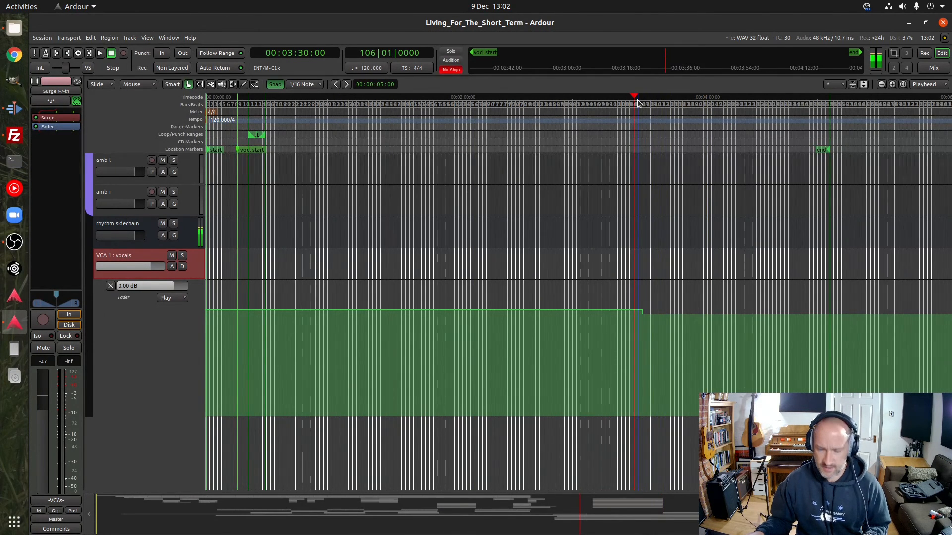
pyautogui.scroll(6, 638, 103)
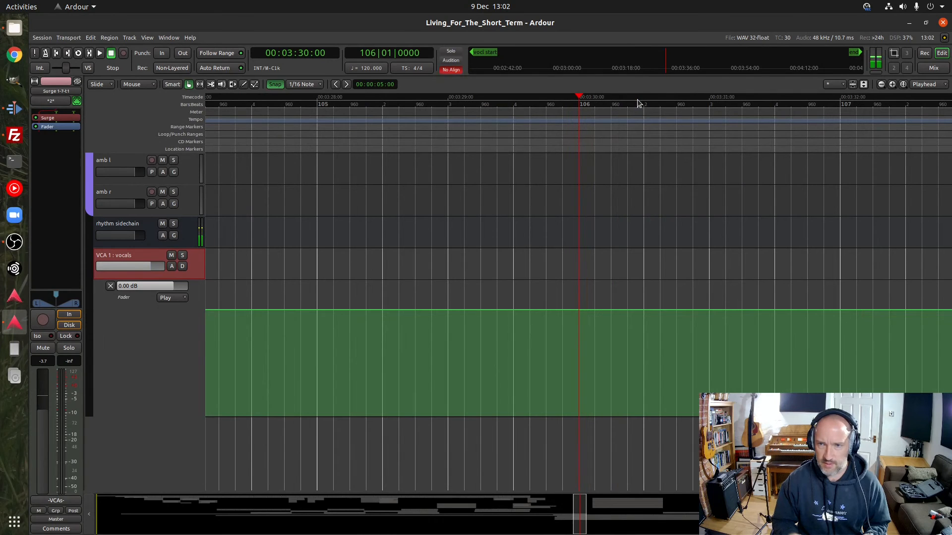
pyautogui.moveTo(578, 518); pyautogui.dragTo(589, 519)
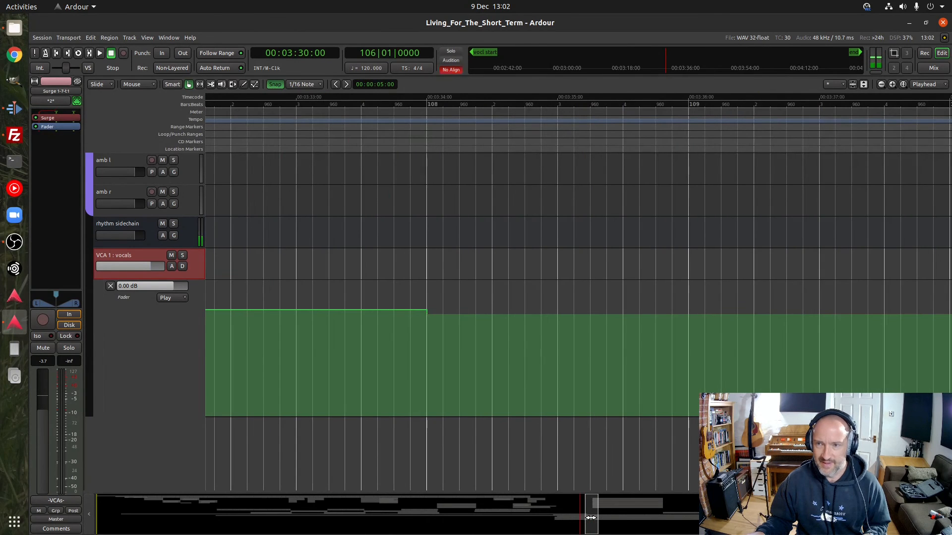
pyautogui.click(412, 115)
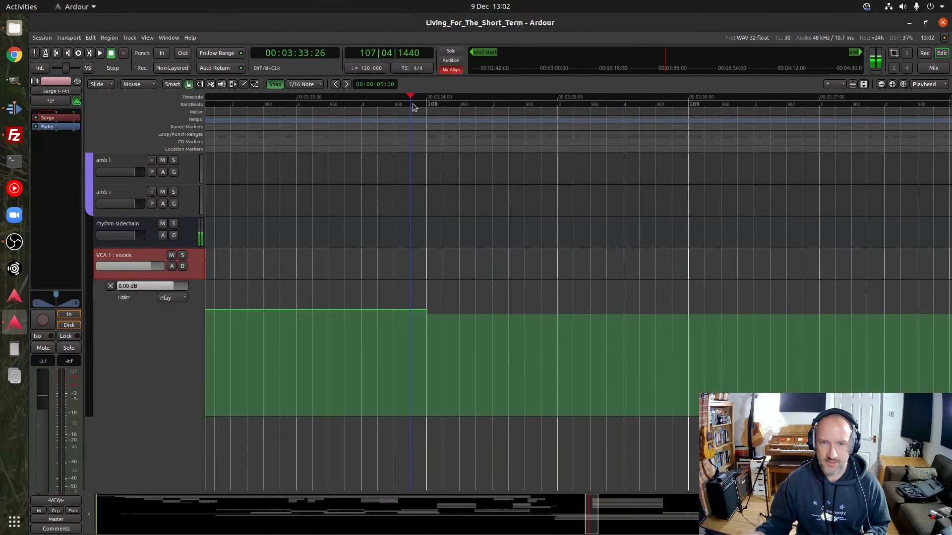
pyautogui.scroll(1, 414, 107)
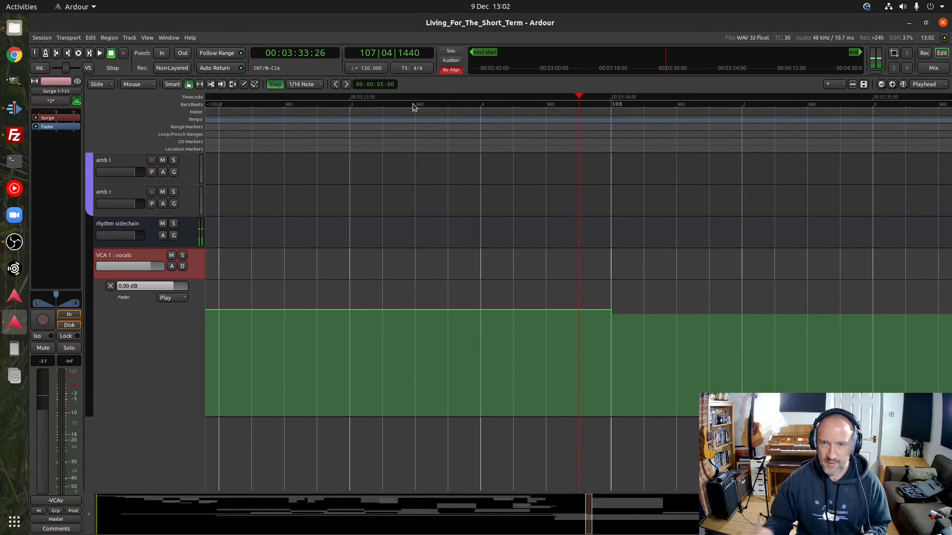
pyautogui.moveTo(611, 313)
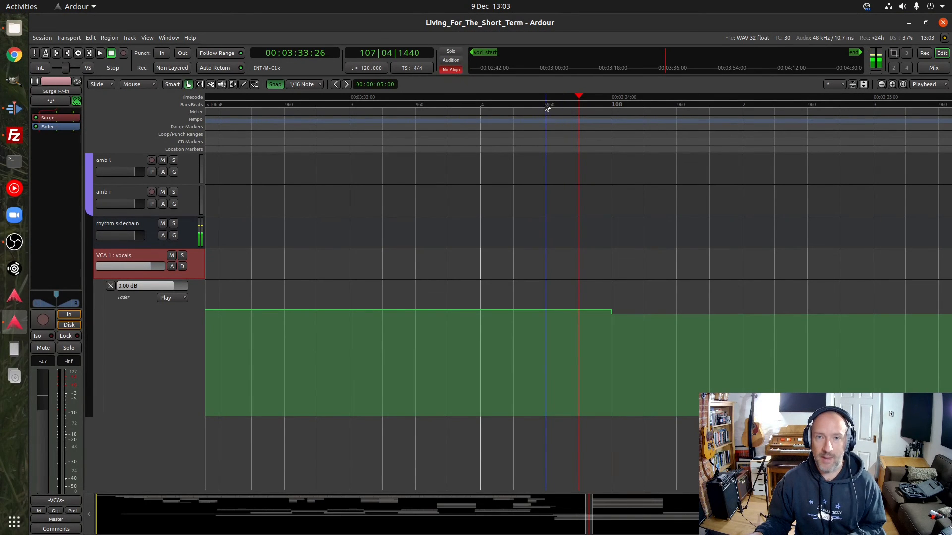
# Audition the full mix from bar 107, beat 4, across the vocals VCA's fader automation change
pyautogui.click(480, 103)
pyautogui.press('space')
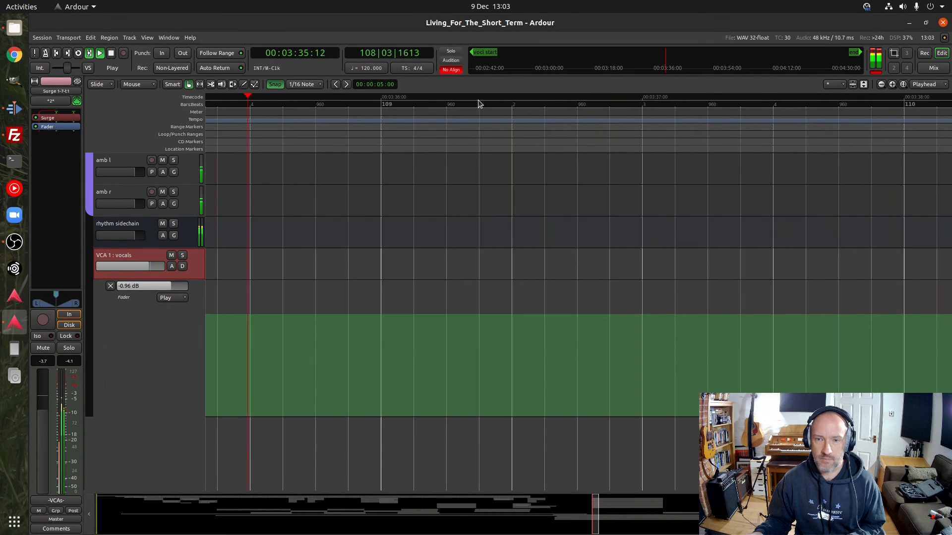
pyautogui.scroll(-3, 479, 103)
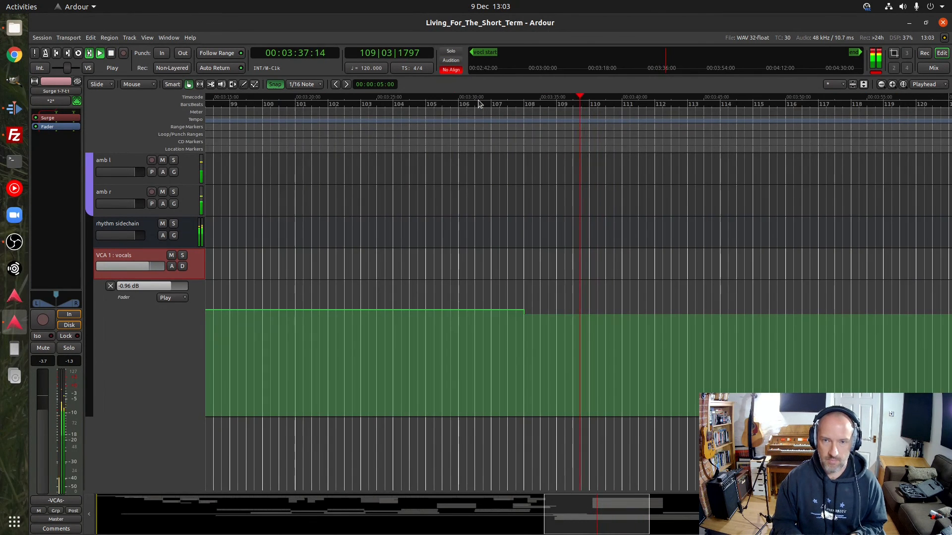
pyautogui.scroll(-1, 479, 103)
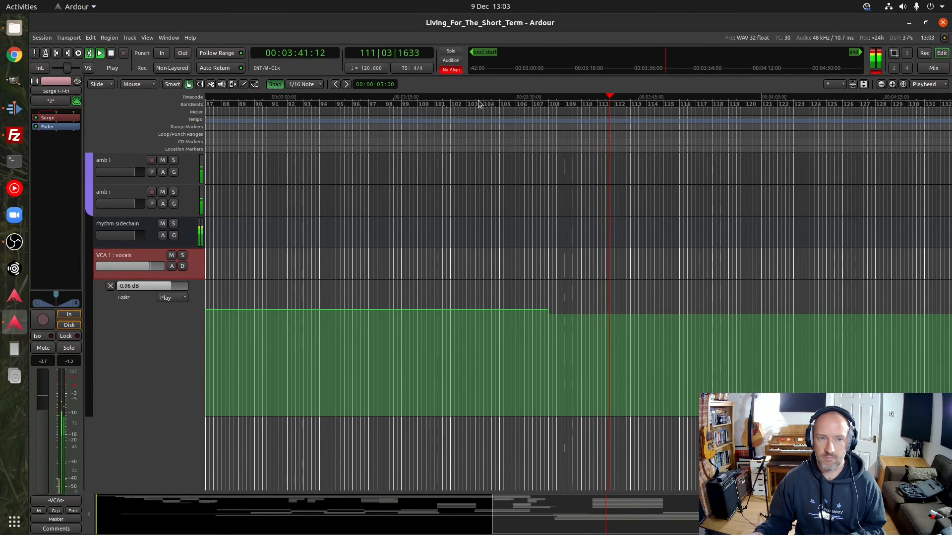
pyautogui.press('space')
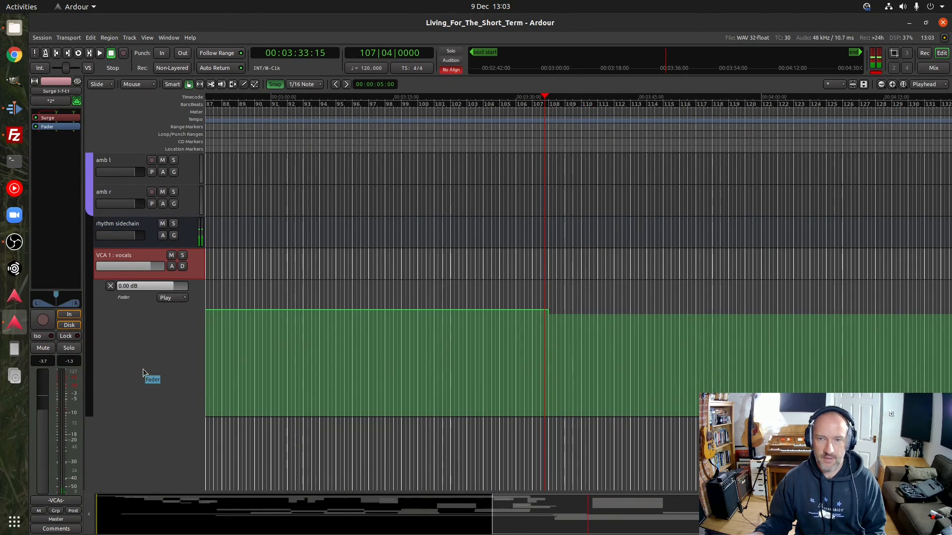
# Look through the vocal tracks from voc 1 to voc 5, including the Mid and High 3 Band EQ automation on voc 5
pyautogui.scroll(5, 125, 366)
pyautogui.scroll(-15, 126, 365)
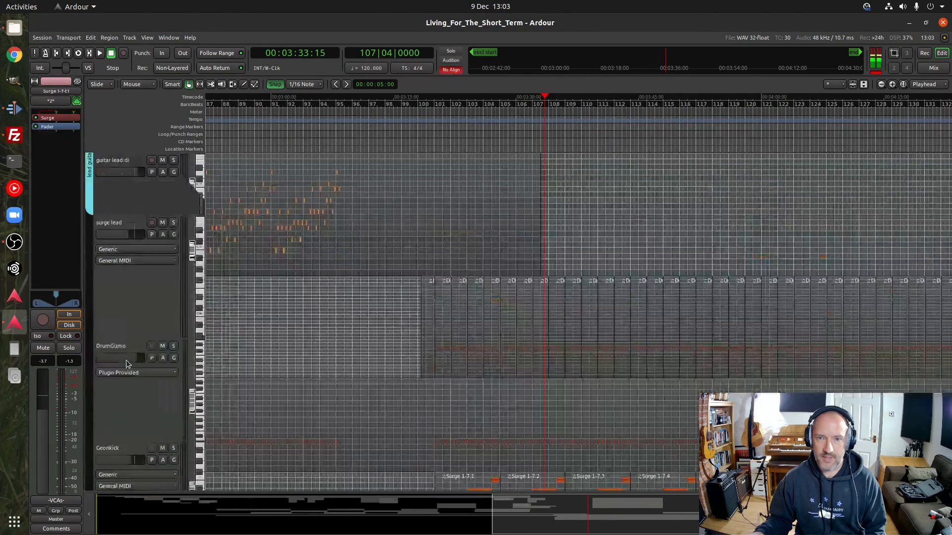
pyautogui.scroll(5, 128, 364)
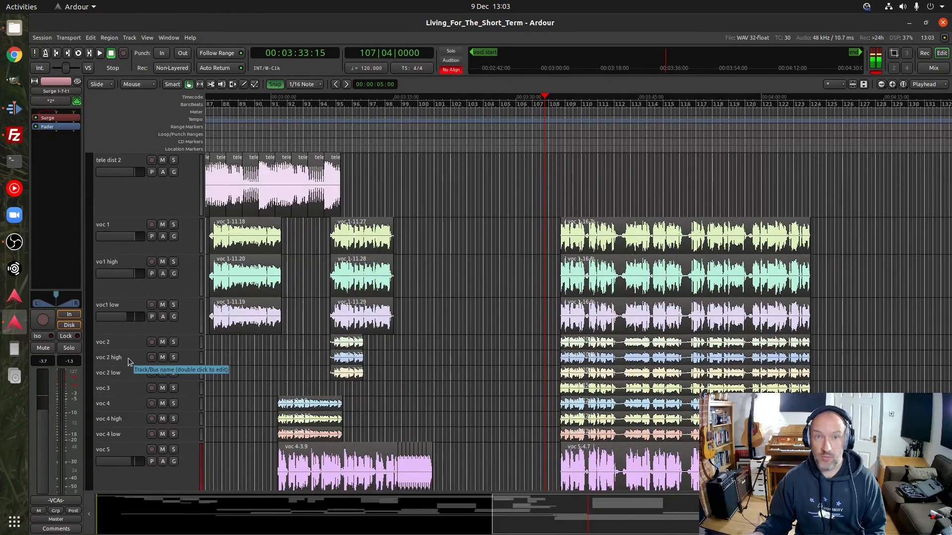
pyautogui.scroll(-2, 127, 363)
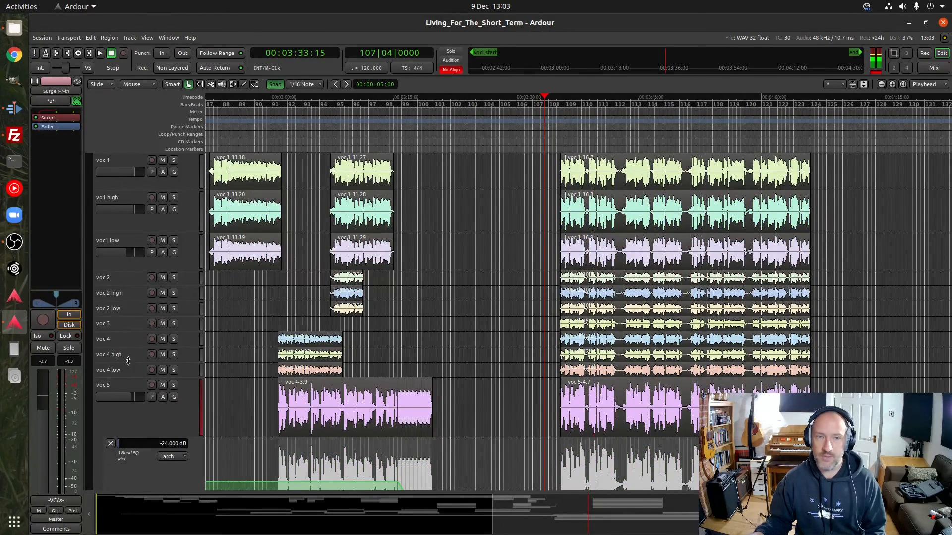
pyautogui.scroll(2, 128, 362)
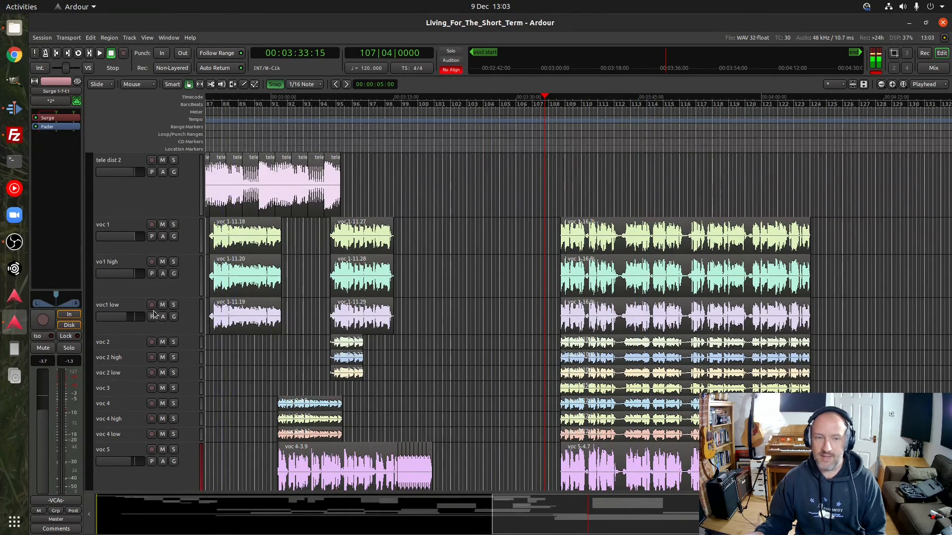
pyautogui.scroll(-5, 155, 315)
pyautogui.scroll(-5, 155, 315)
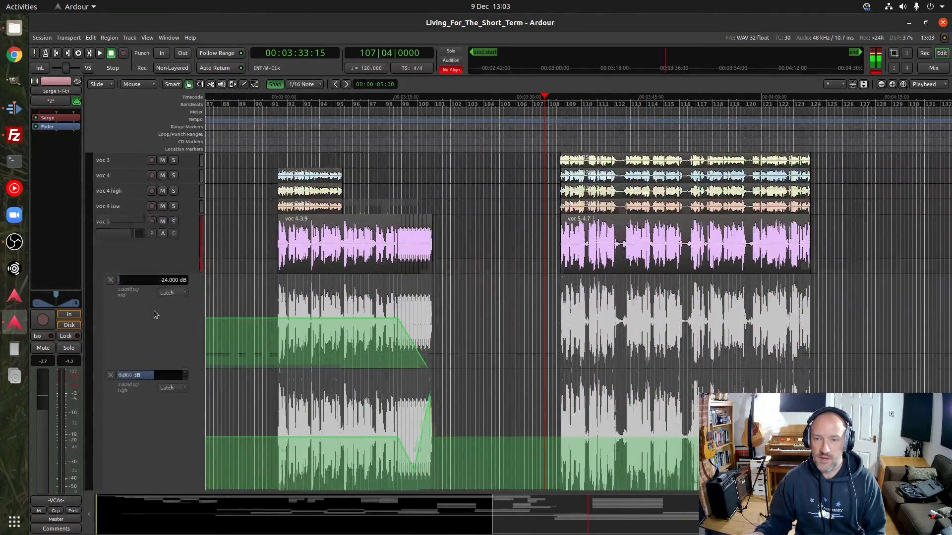
pyautogui.scroll(2, 154, 314)
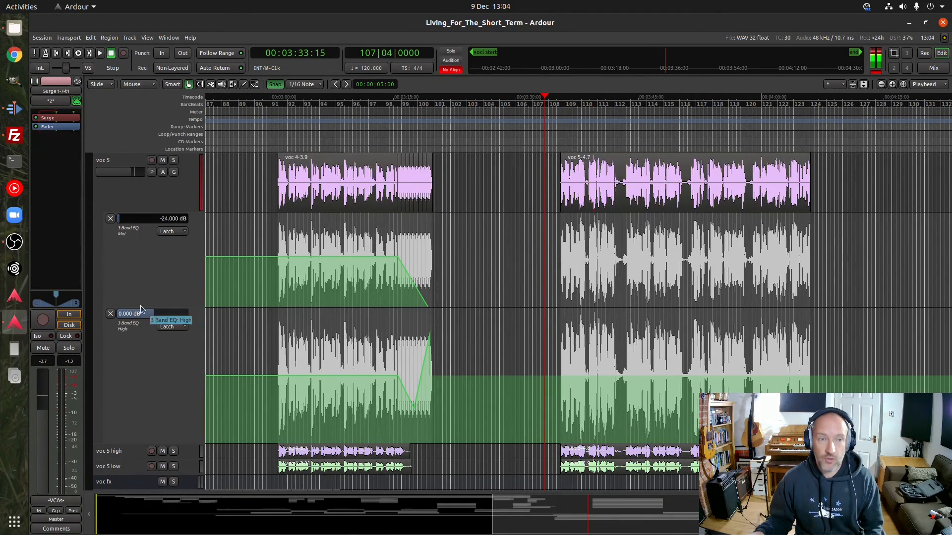
pyautogui.scroll(10, 144, 308)
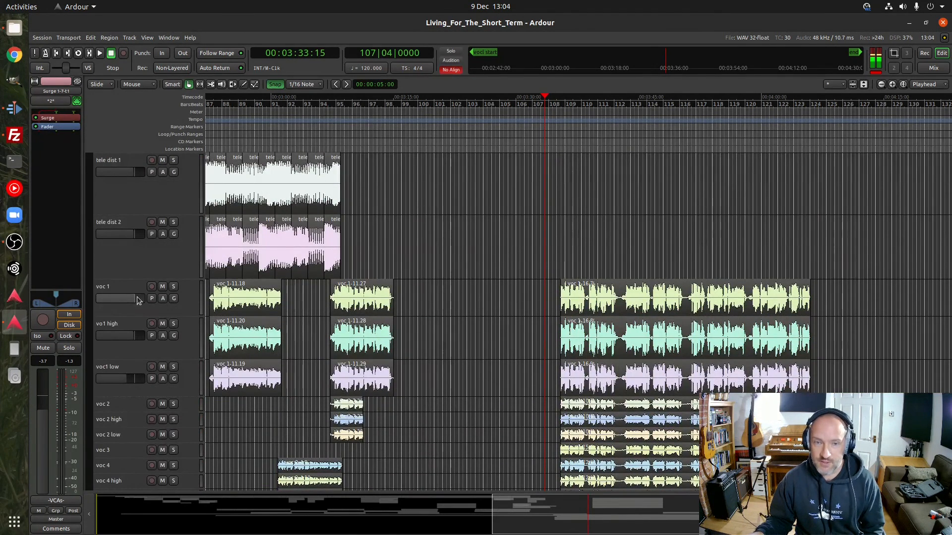
pyautogui.scroll(5, 133, 315)
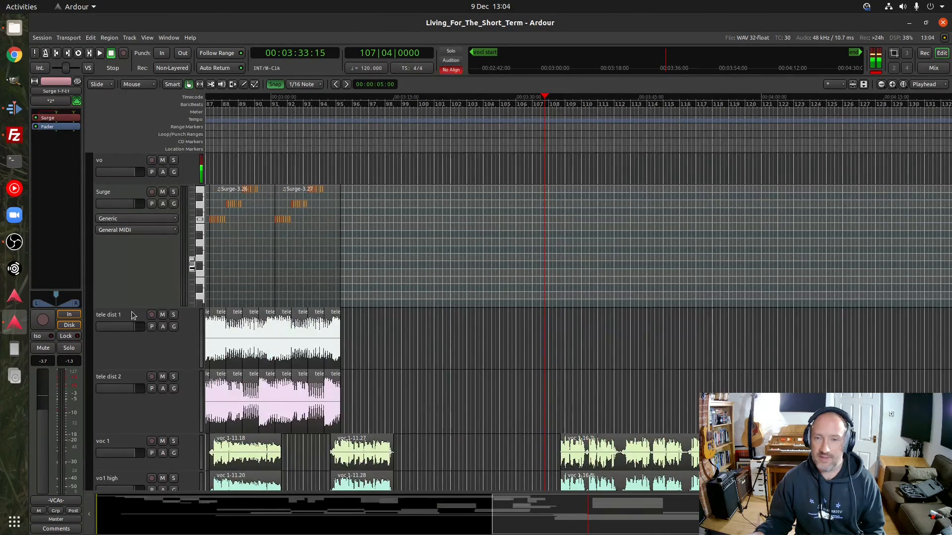
pyautogui.scroll(1, 133, 316)
pyautogui.scroll(-8, 133, 315)
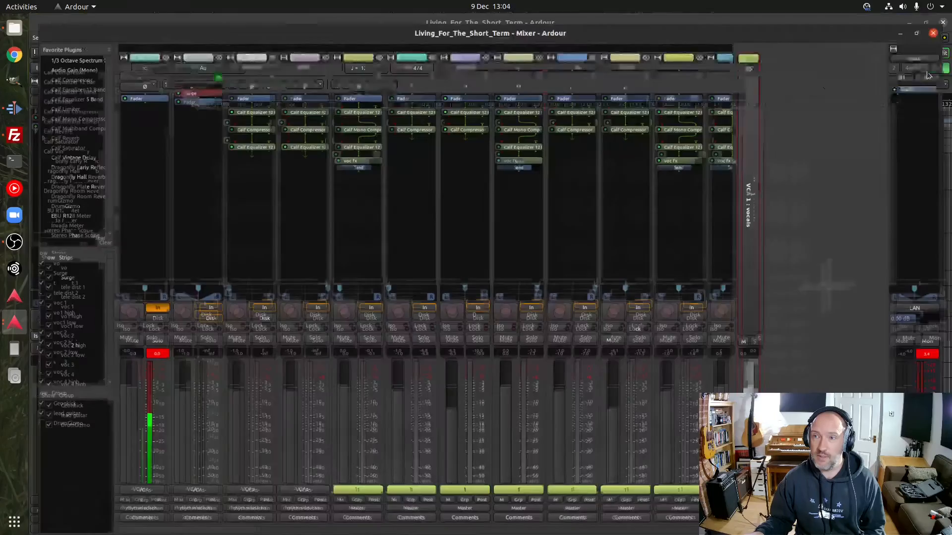
# Look through the mixer strips from voc 1 past voc fx to the lead guitars, checking which are assigned to VCA 1, and leave the mixer
pyautogui.click(934, 68)
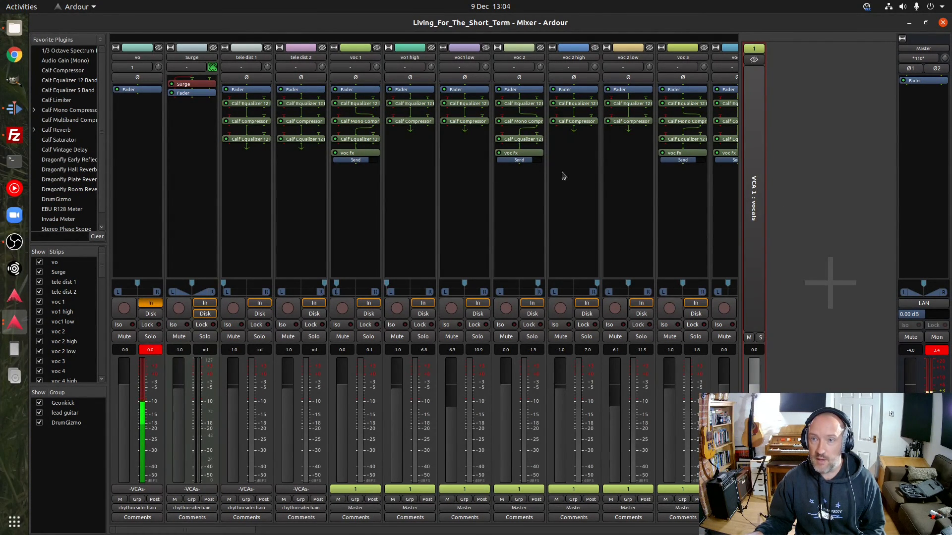
pyautogui.moveTo(221, 531); pyautogui.dragTo(238, 529)
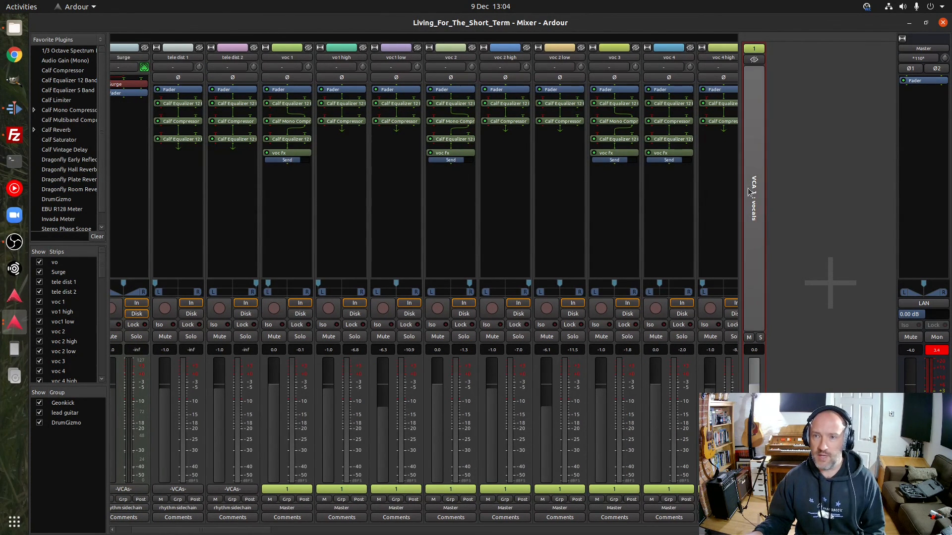
pyautogui.moveTo(252, 531); pyautogui.dragTo(283, 533)
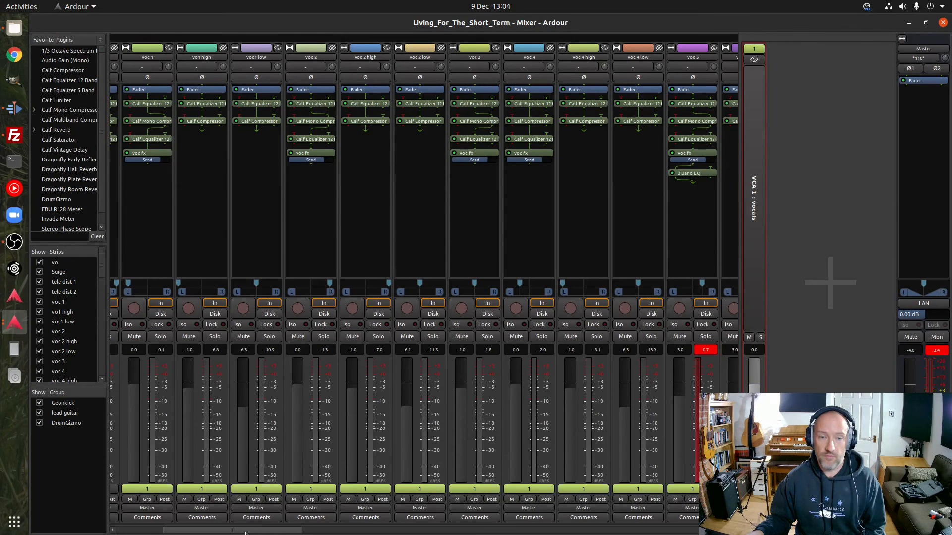
pyautogui.moveTo(247, 532); pyautogui.dragTo(365, 532)
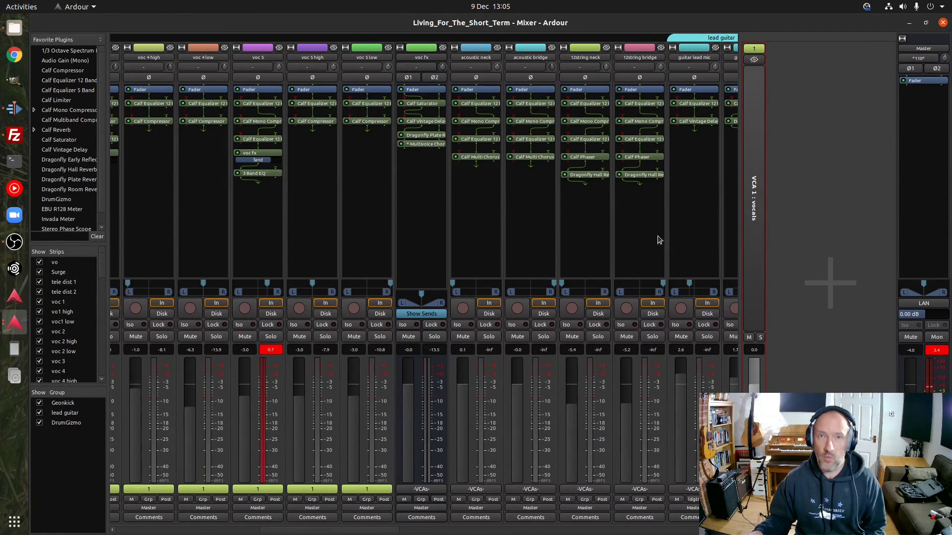
pyautogui.click(942, 22)
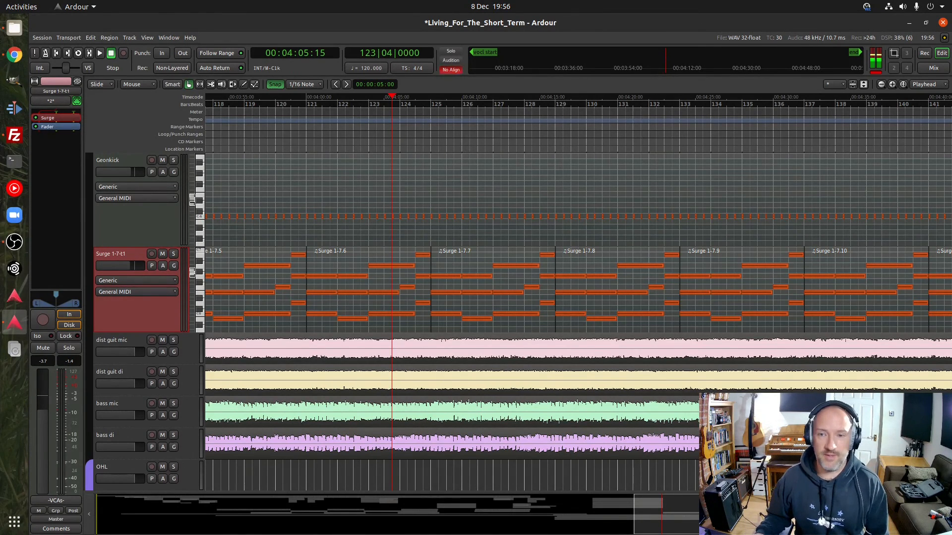
# Look over the song's ending around the end marker, from the bass and distorted guitar tracks back up to the Master track
pyautogui.moveTo(680, 520); pyautogui.dragTo(742, 520)
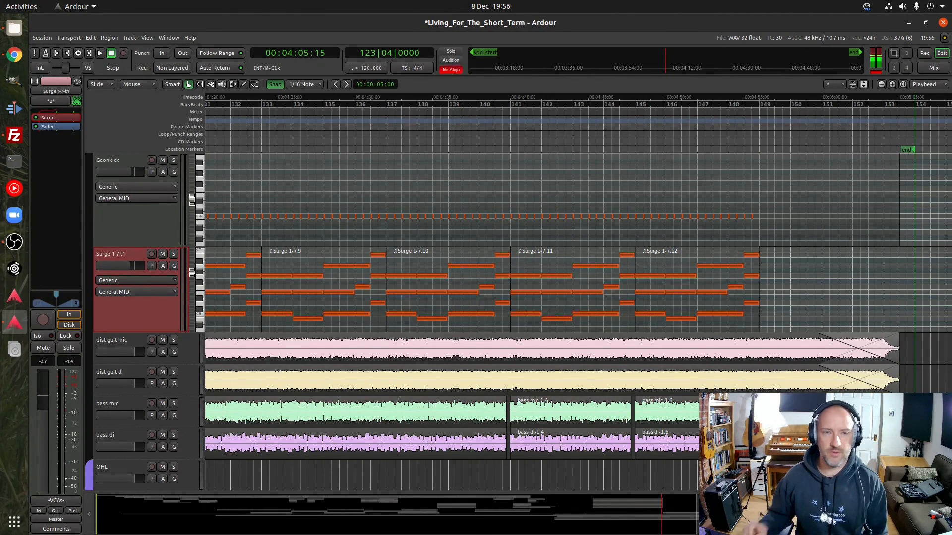
pyautogui.scroll(10, 138, 410)
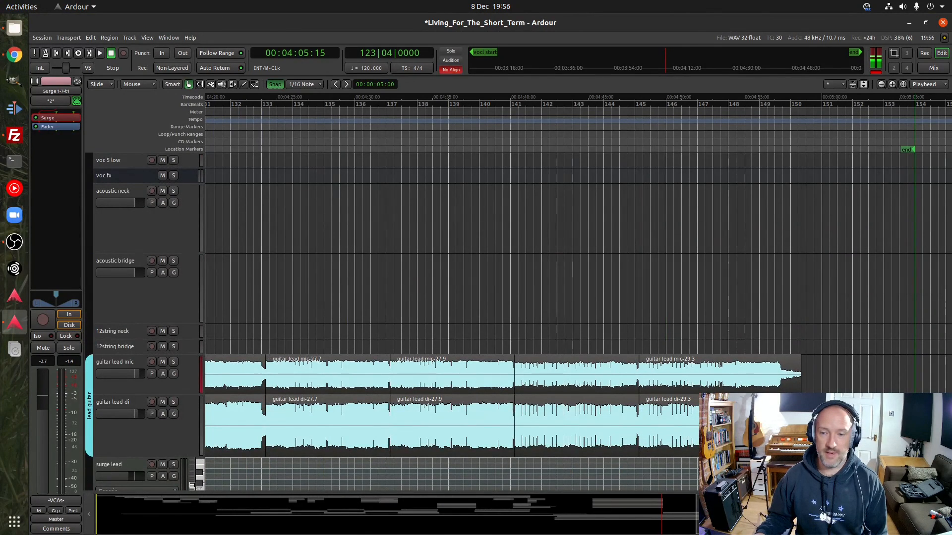
pyautogui.scroll(10, 139, 391)
pyautogui.scroll(10, 140, 389)
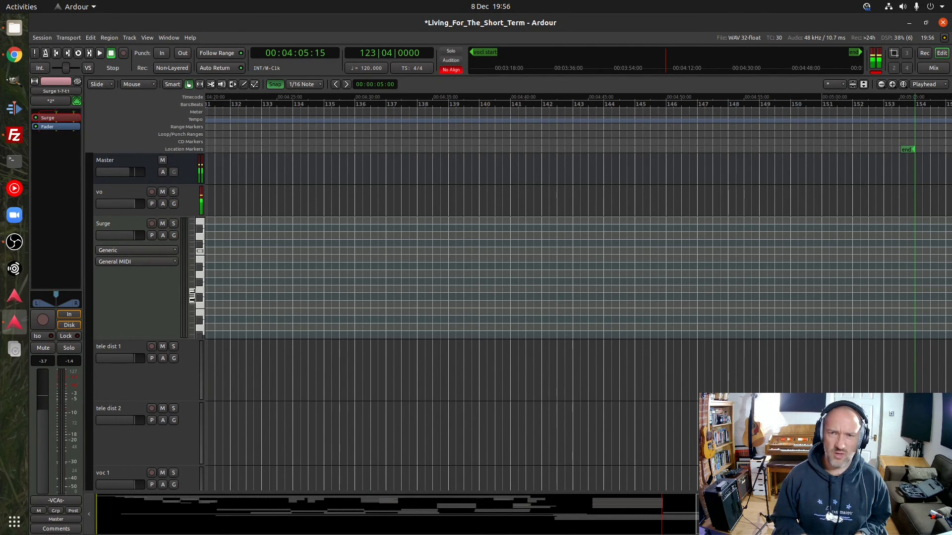
# Fit the whole song in the editor timeline, from the start marker to the end marker, with the Master track uppermost
pyautogui.press('-')
pyautogui.press('-')
pyautogui.press('-')
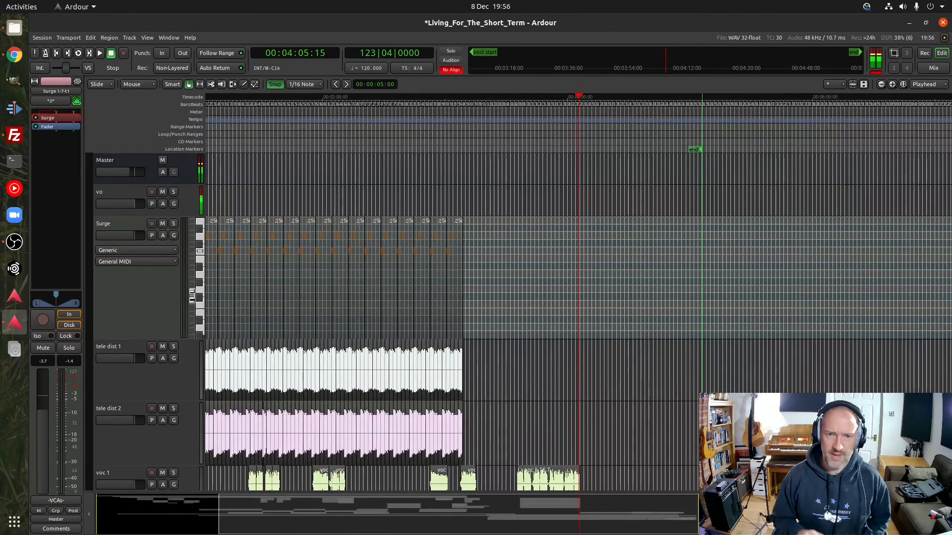
pyautogui.moveTo(630, 521); pyautogui.dragTo(414, 534)
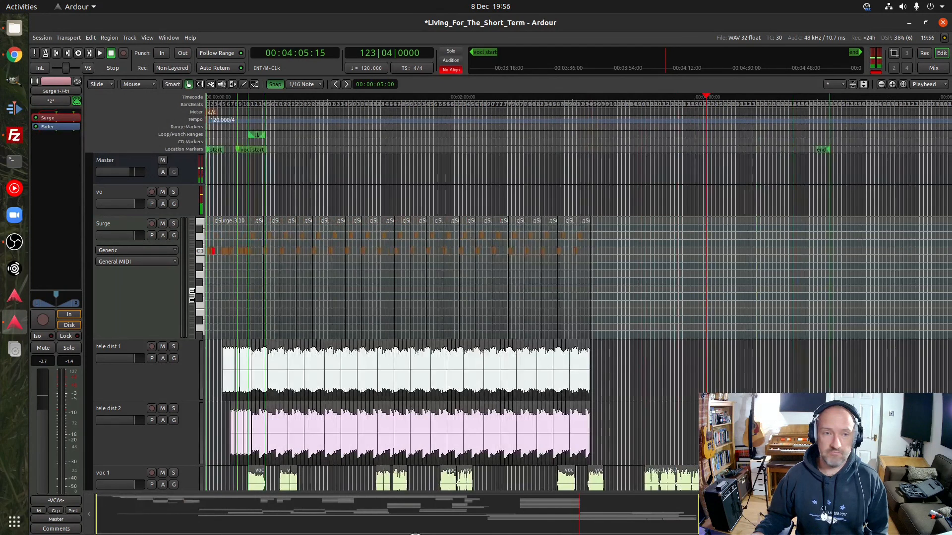